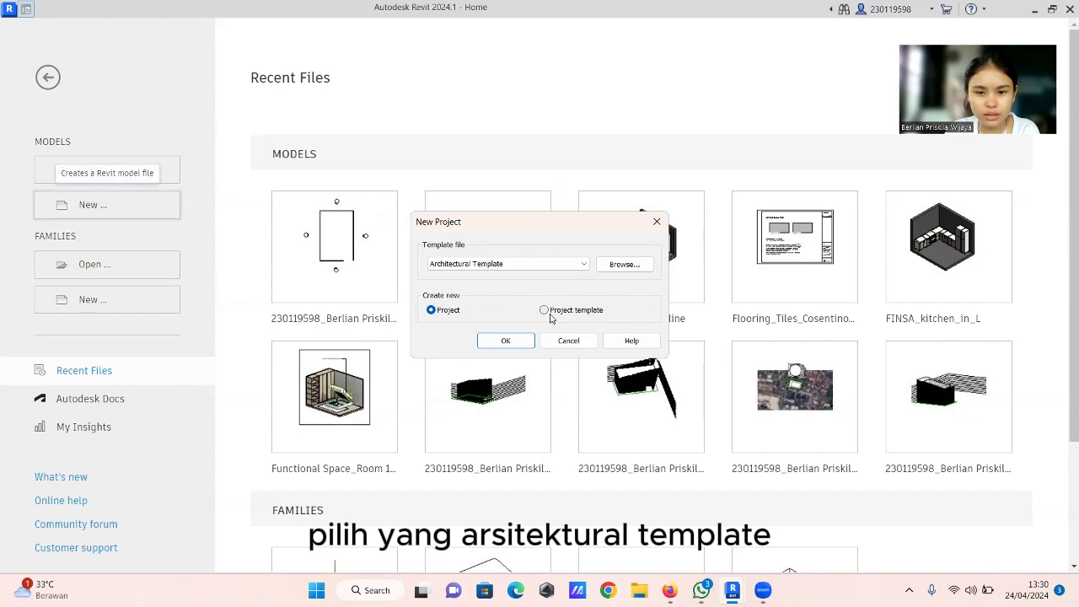
Step: Create a new project from the Architectural Template and set the project's Distance unit to Millimeters
click(506, 341)
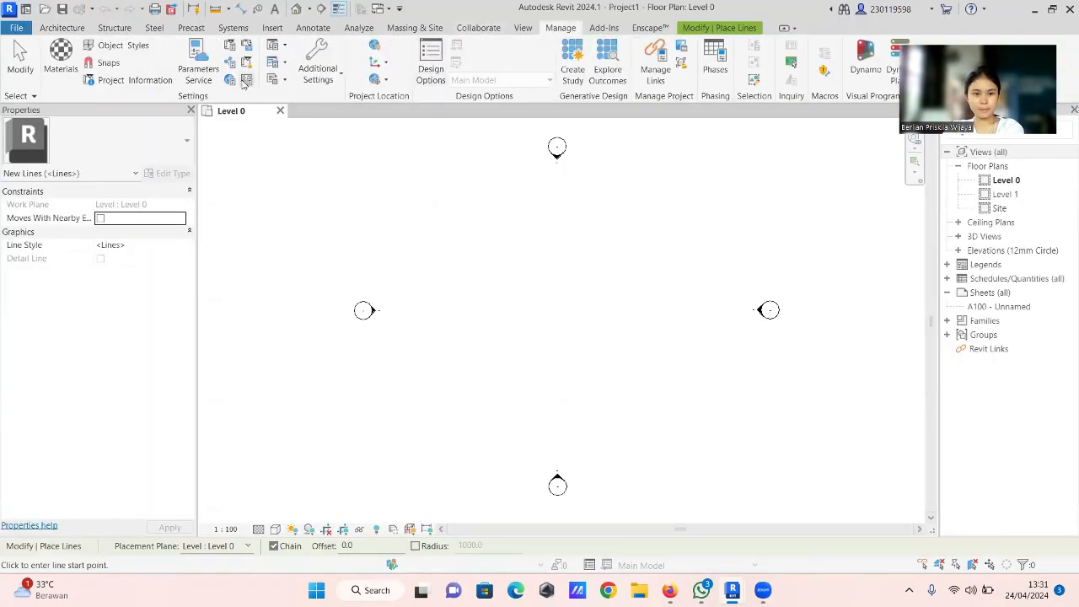
click(246, 80)
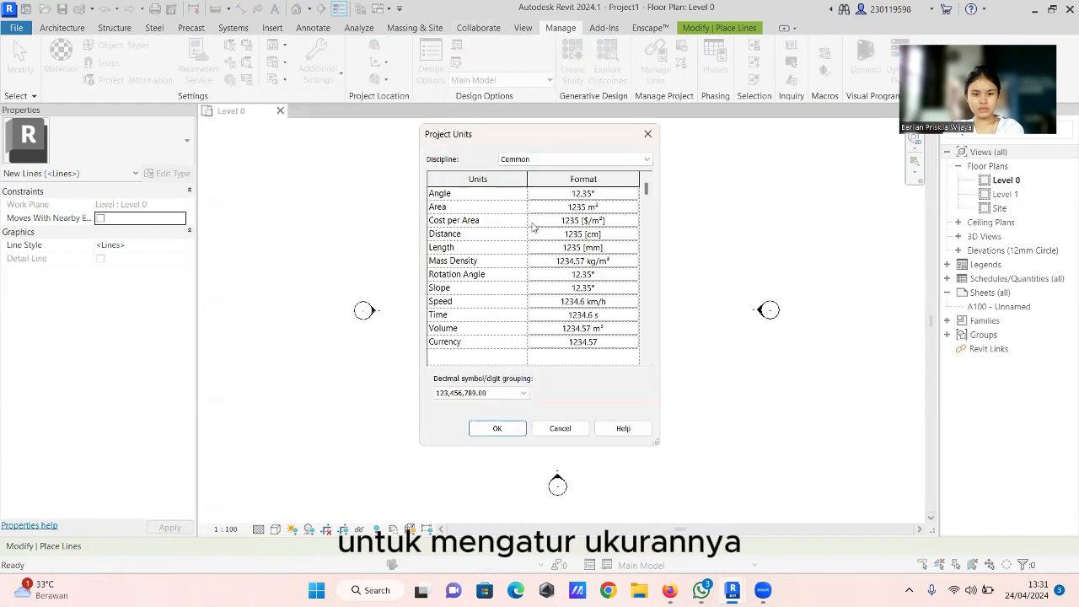
click(581, 234)
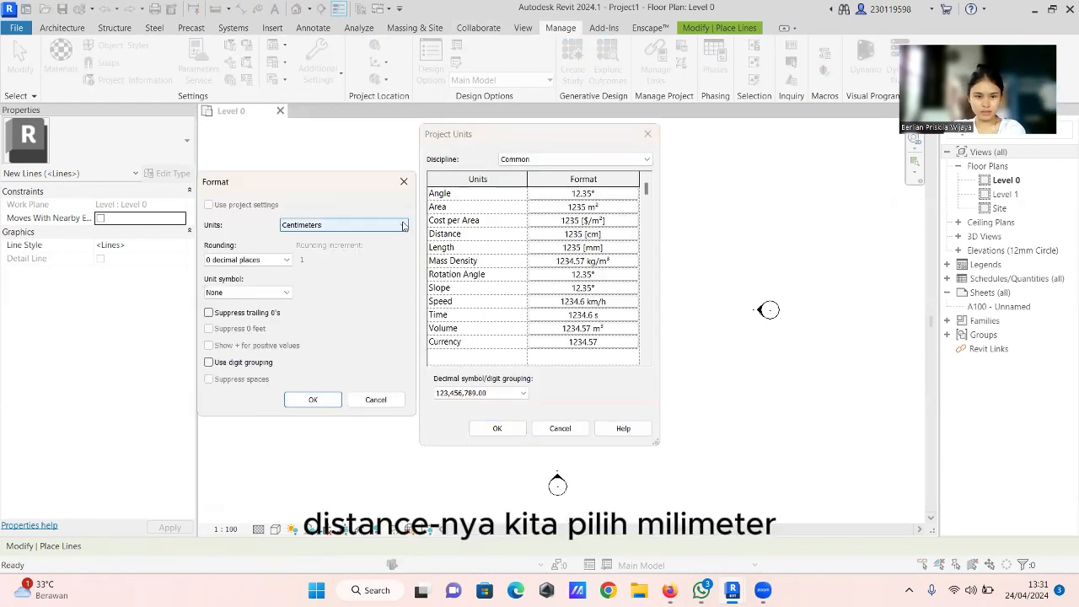
click(343, 225)
click(341, 282)
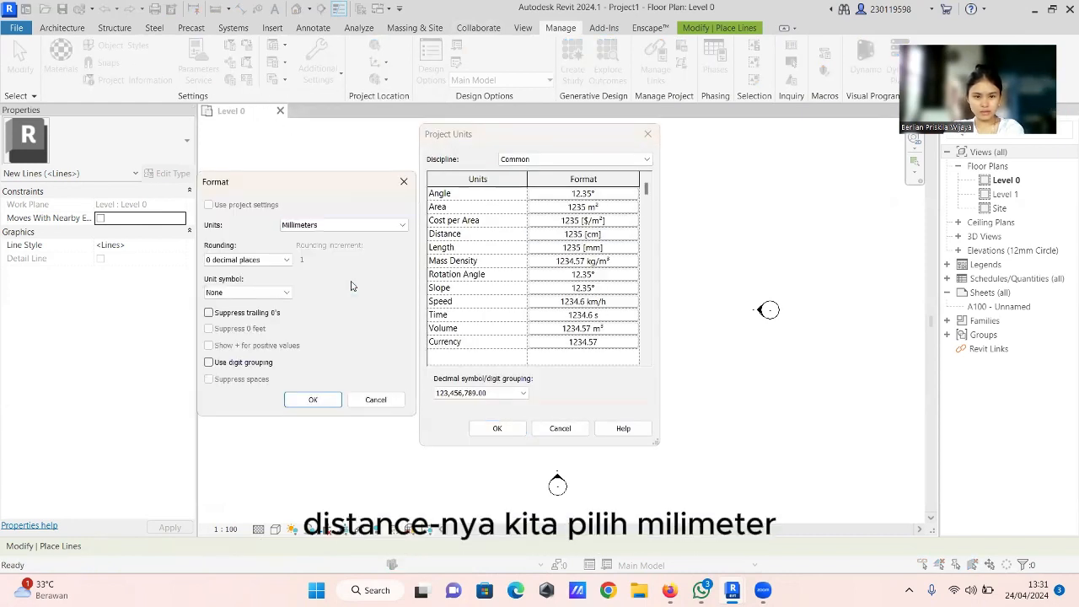
click(325, 401)
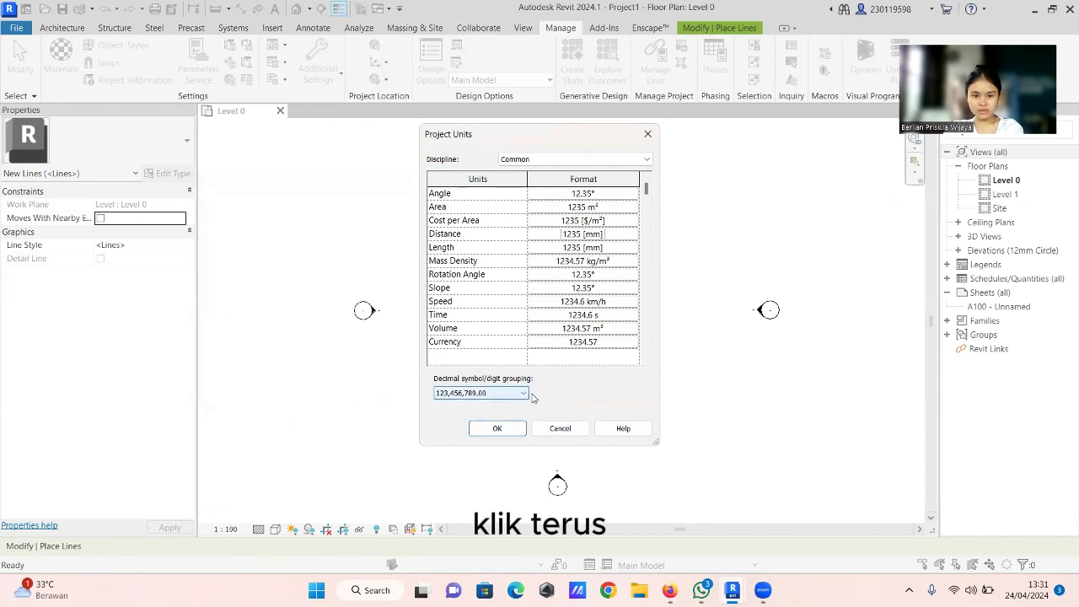
Step: Set the decimal symbol and digit grouping format to 123.456.789,00 and apply the project units
click(481, 393)
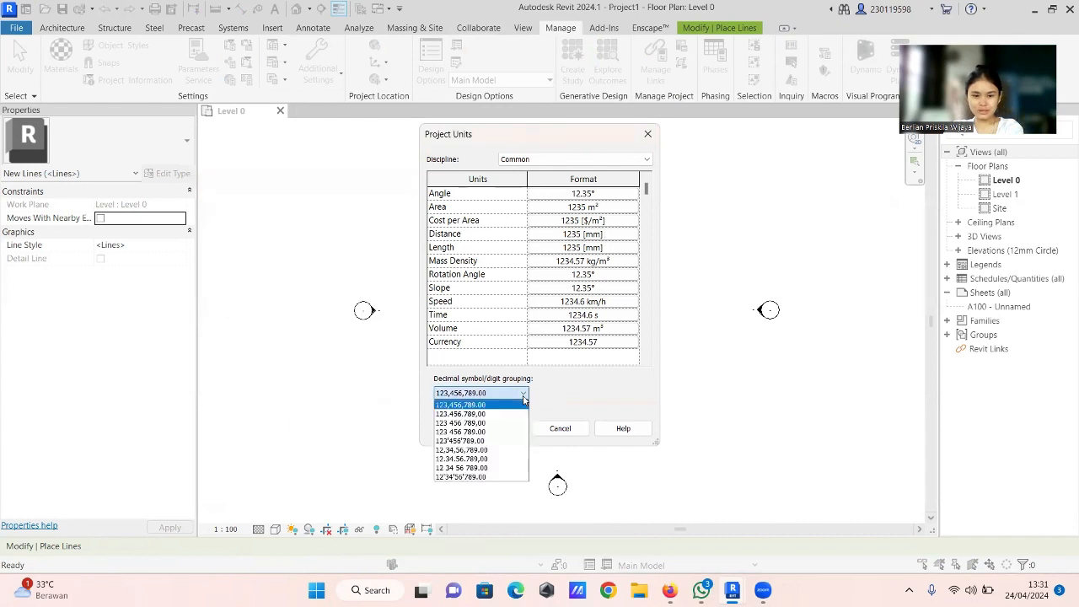
click(498, 415)
click(495, 428)
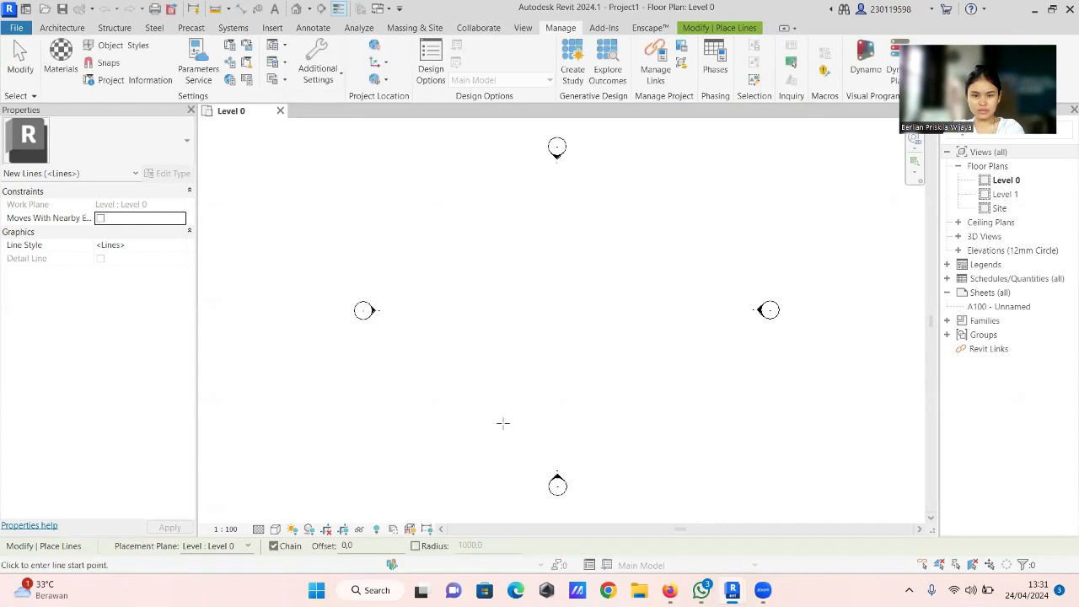
Step: Draw the plan outline with model lines, 10000 mm wide and 15000 mm high, leaving a gap at the lower-right corner
click(72, 30)
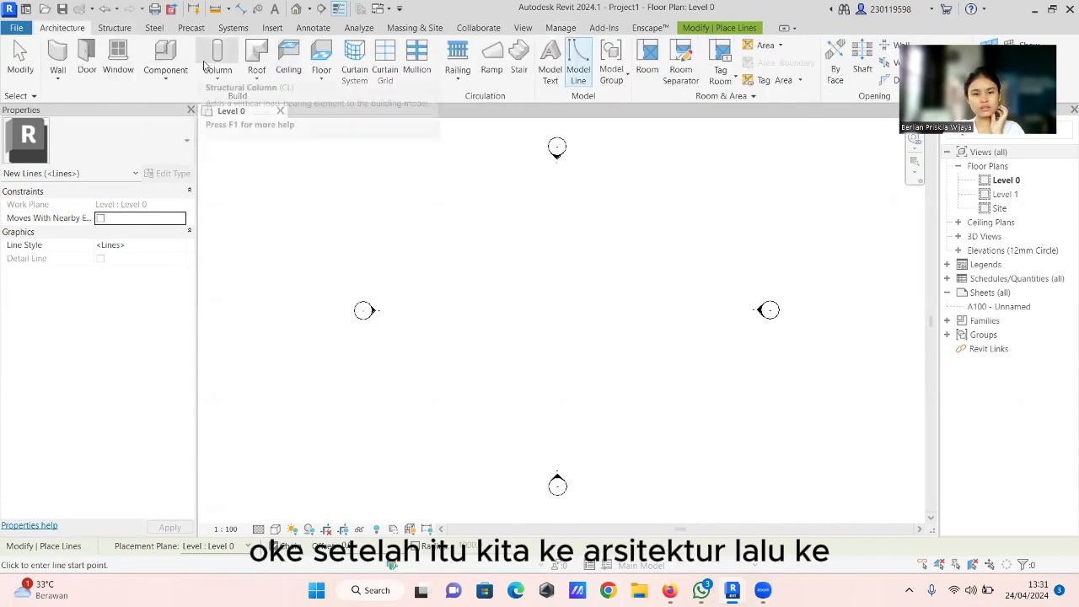
click(583, 76)
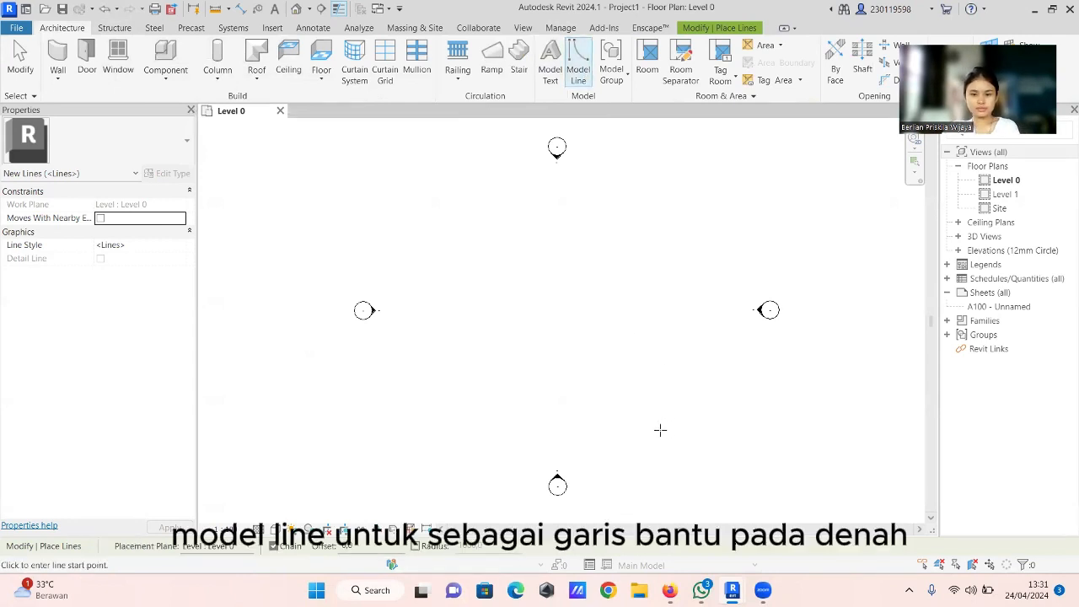
click(665, 433)
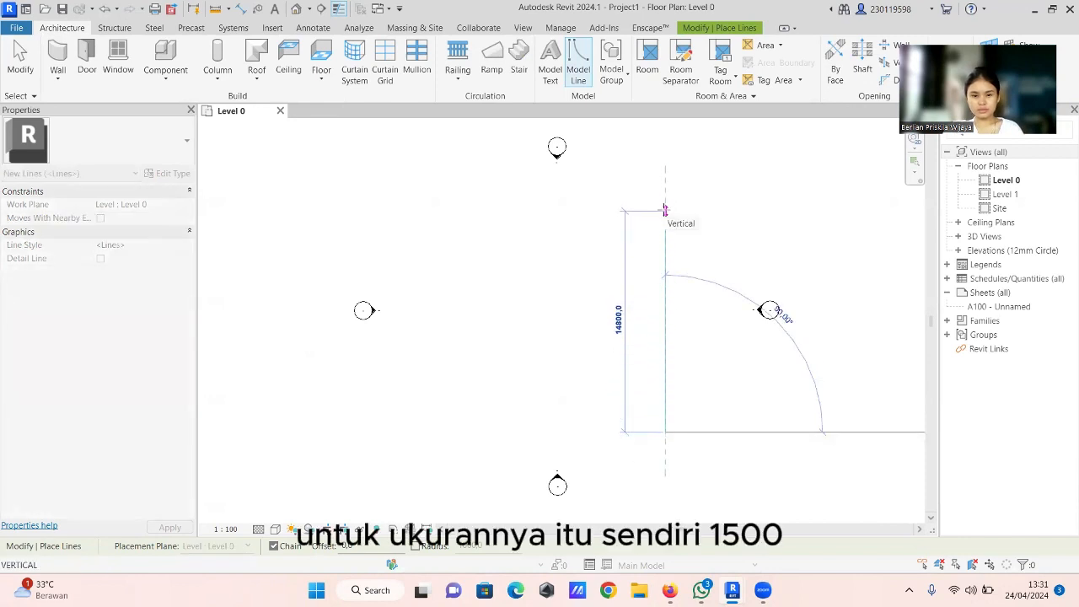
click(664, 208)
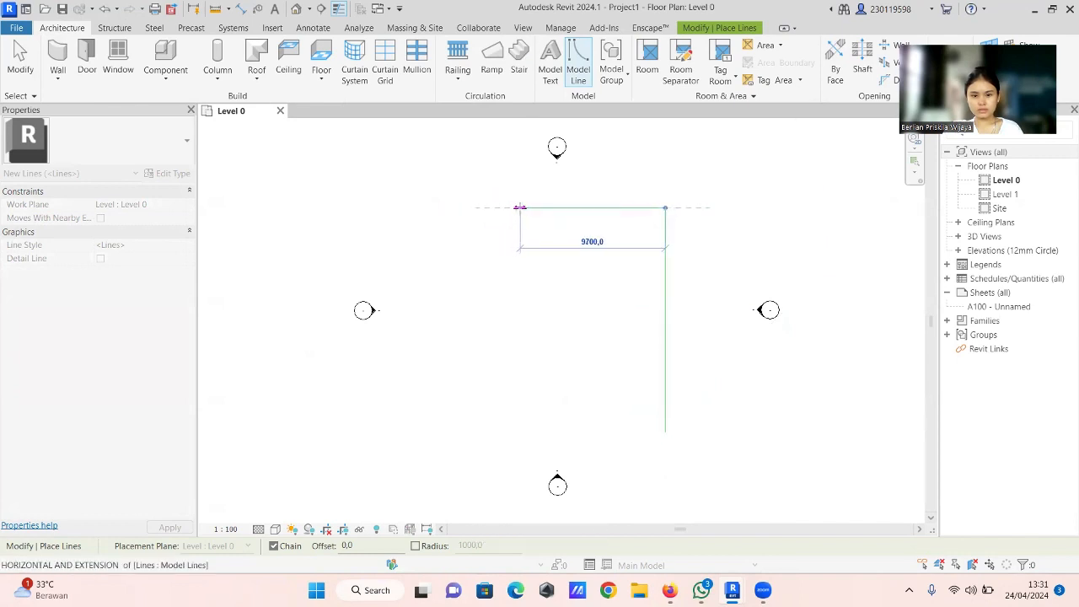
click(516, 207)
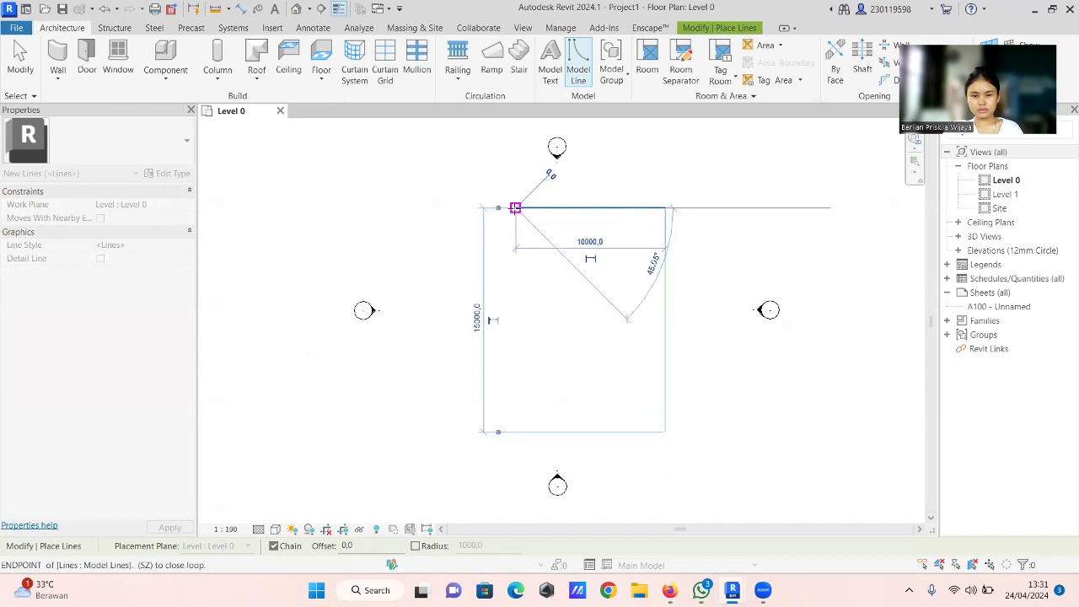
click(516, 432)
click(621, 432)
key(Escape)
Step: Draw a line down the outline's left edge and a full-width horizontal divider about 3000 mm below the upper edge
click(516, 208)
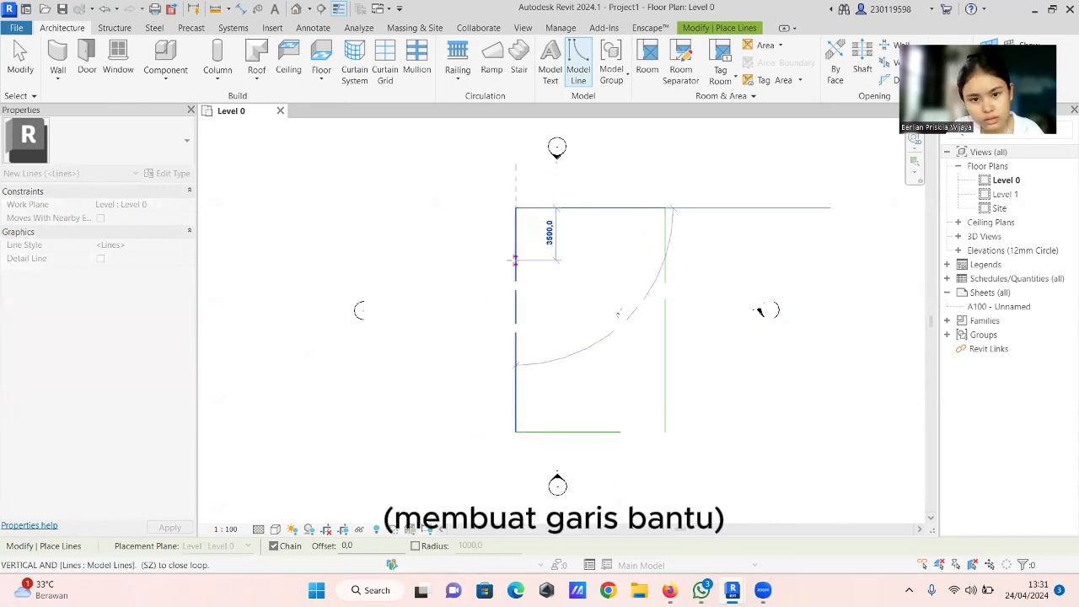
click(515, 253)
key(Escape)
click(515, 253)
click(665, 252)
key(Escape)
Step: Draw a 3000 mm vertical line down the outline's right edge from the horizontal divider
click(665, 252)
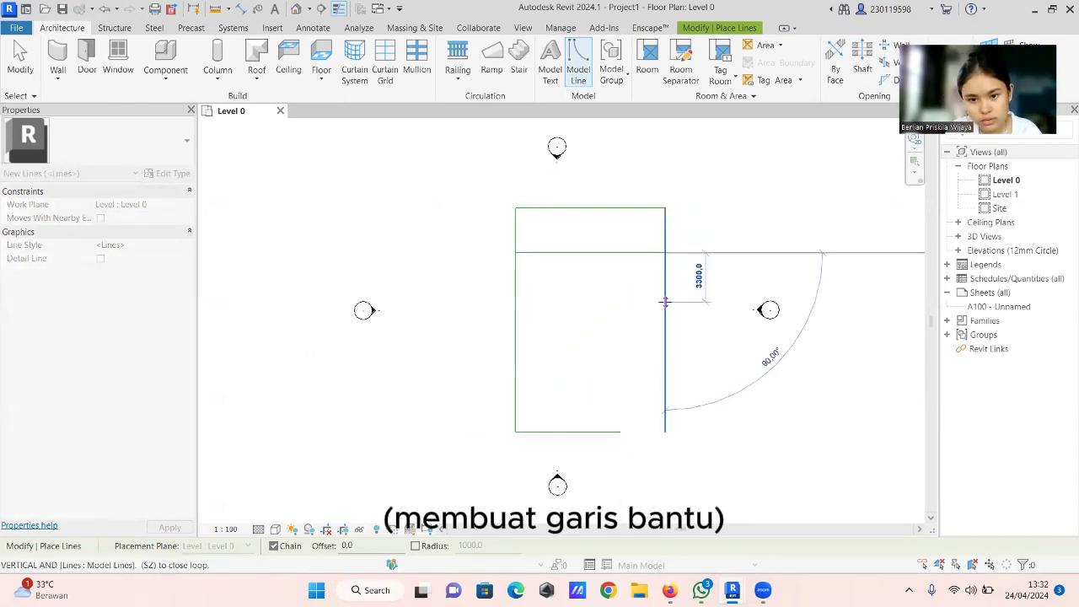
click(665, 297)
key(Escape)
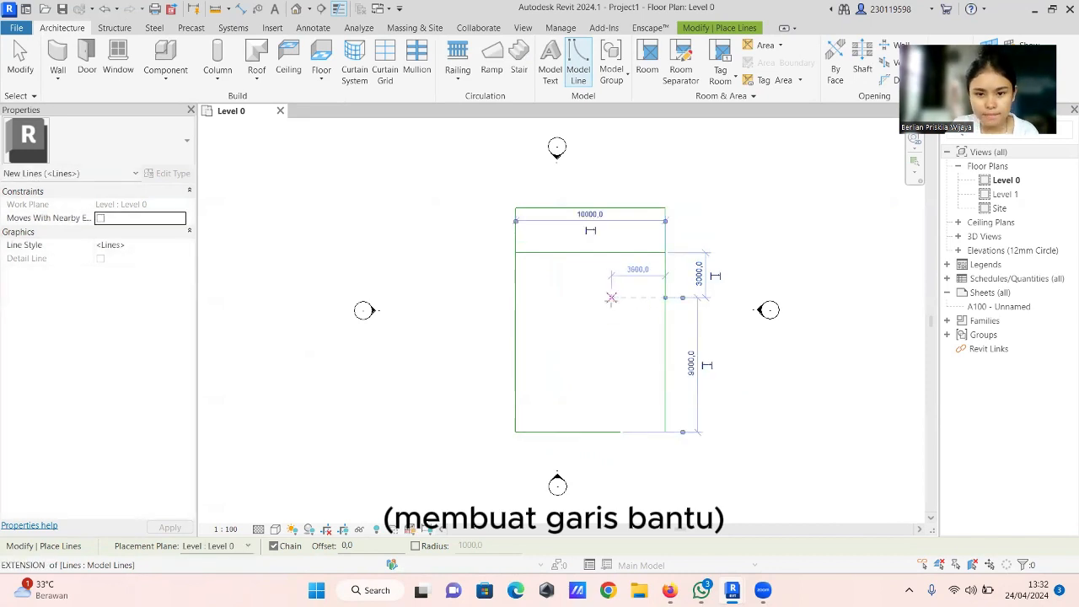
key(Escape)
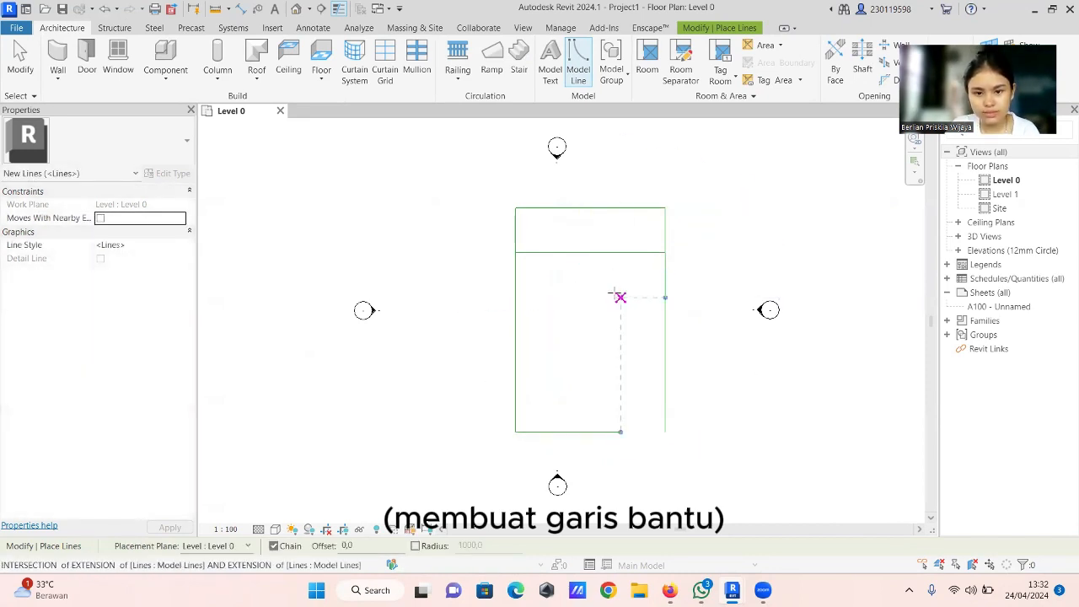
click(619, 297)
key(Escape)
Step: Outline a 4000 by 4000 mm room against the left edge, directly below the horizontal divider
click(515, 312)
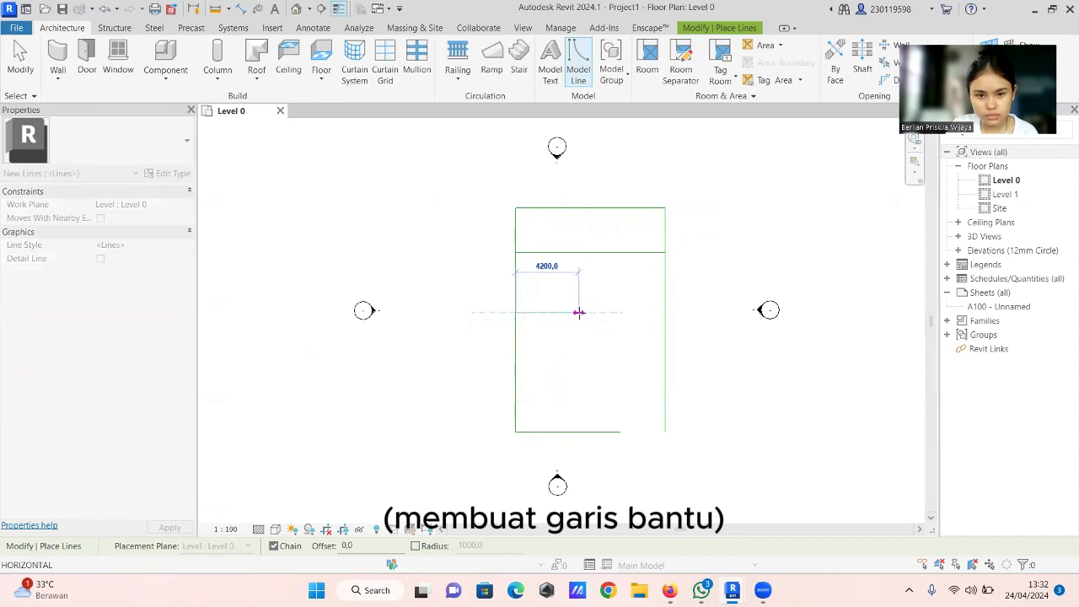
click(575, 312)
click(576, 252)
key(Escape)
Step: Outline a 3000 by 3000 mm room against the right edge, directly below the horizontal divider
click(621, 252)
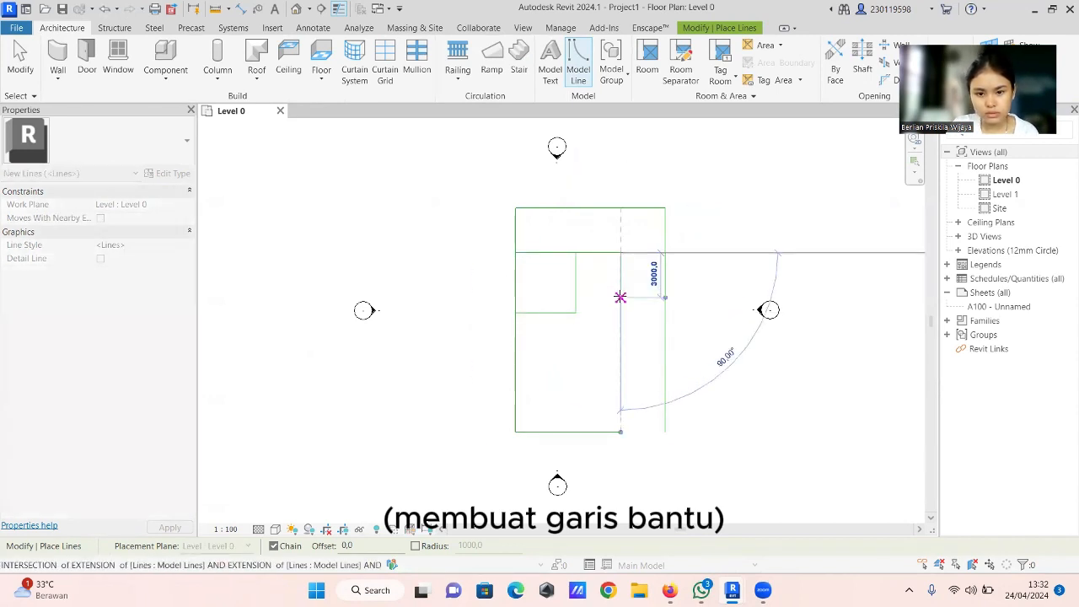
click(620, 297)
click(664, 297)
key(Escape)
Step: Outline a small room about 1500 by 2000 mm against the right edge, directly below the upper-right room
click(643, 297)
click(643, 327)
click(665, 327)
key(Escape)
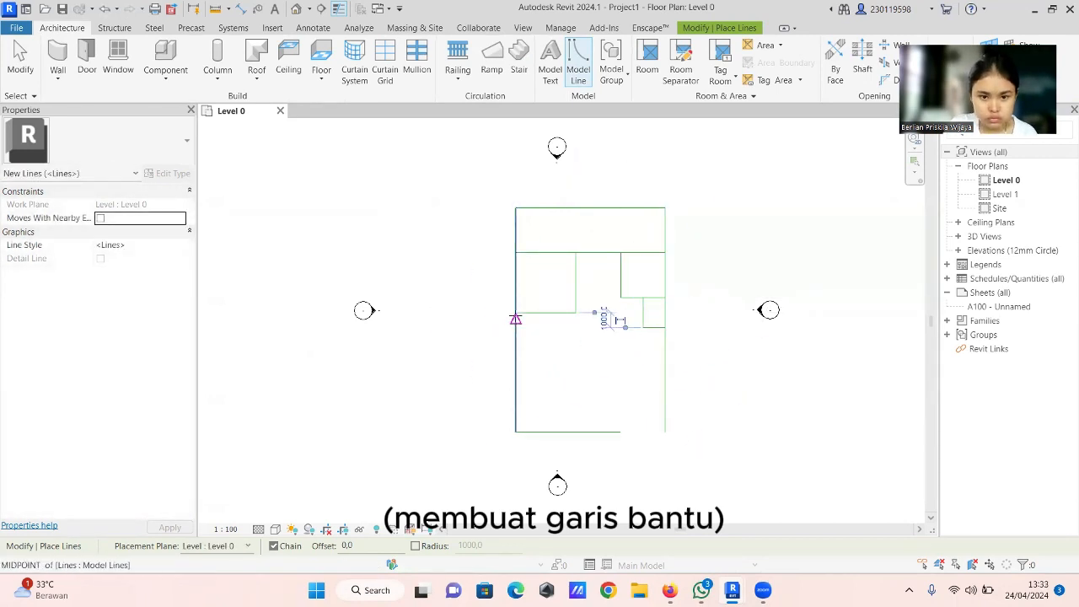
Step: Outline a 4000 by 3000 mm room against the left edge, directly below the upper-left room
click(515, 356)
click(575, 355)
click(575, 312)
key(Escape)
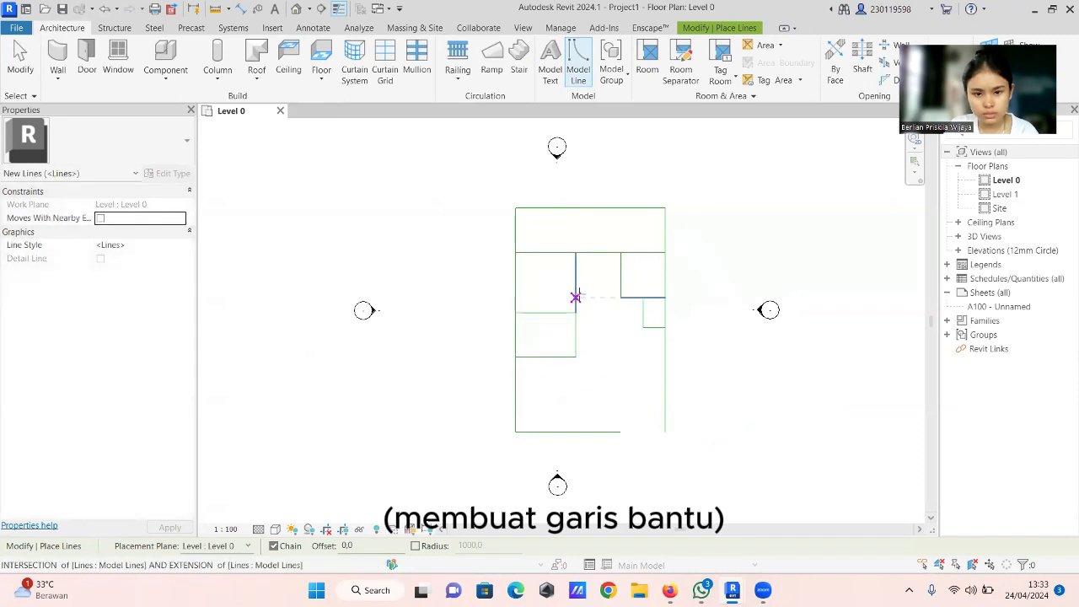
Step: Draw a 3600 mm line from the left edge along the boundary between the two left rooms and end the line command
click(515, 312)
click(569, 312)
key(Escape)
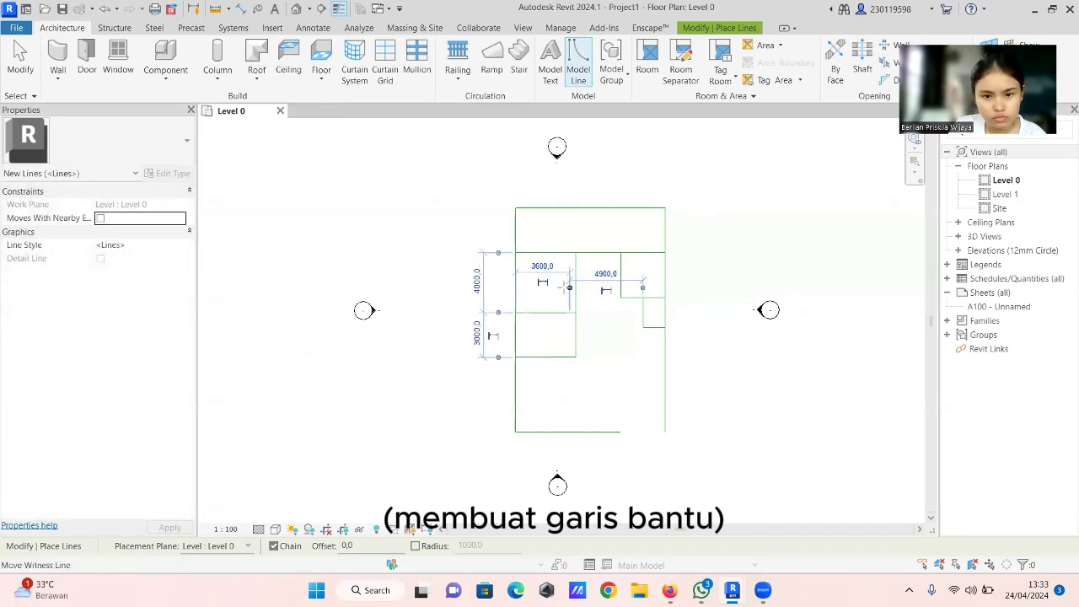
key(Escape)
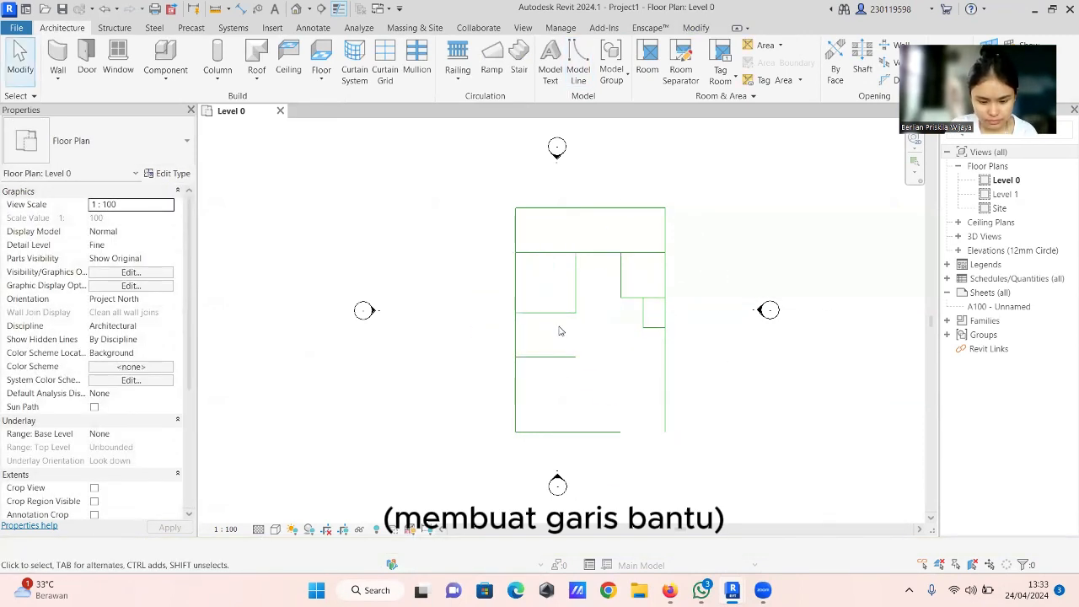
Step: Delete the upper-left room's right-hand line and redraw it further left, between the divider and the room's lower line
click(576, 302)
key(Delete)
click(578, 63)
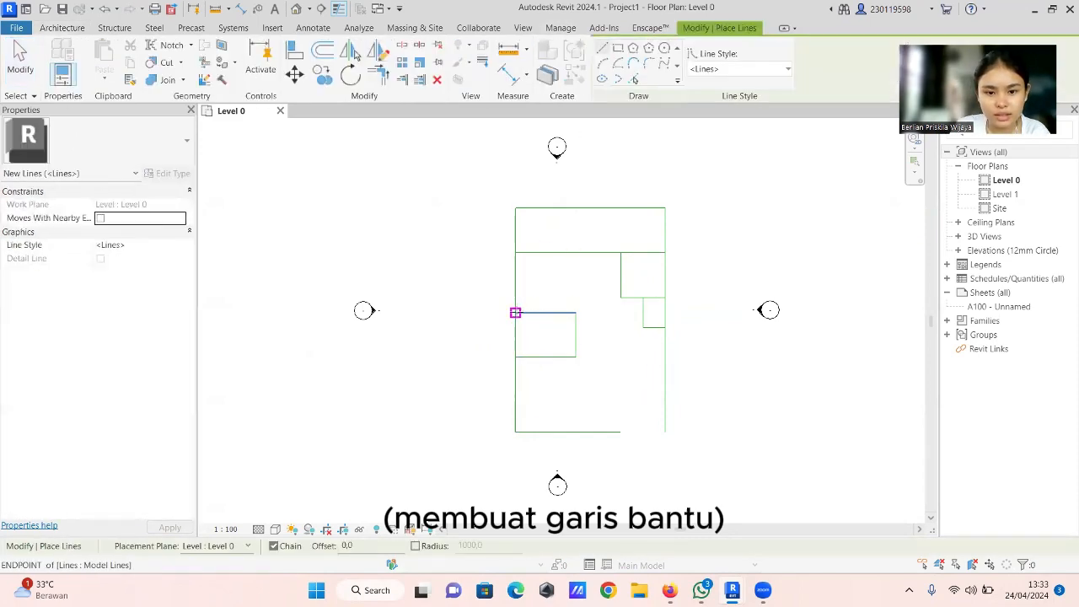
click(560, 252)
click(561, 312)
key(Escape)
Step: Extend the lower-left room's bottom line to the right edge, and join it vertically to the upper-right room's lower-left corner
click(665, 357)
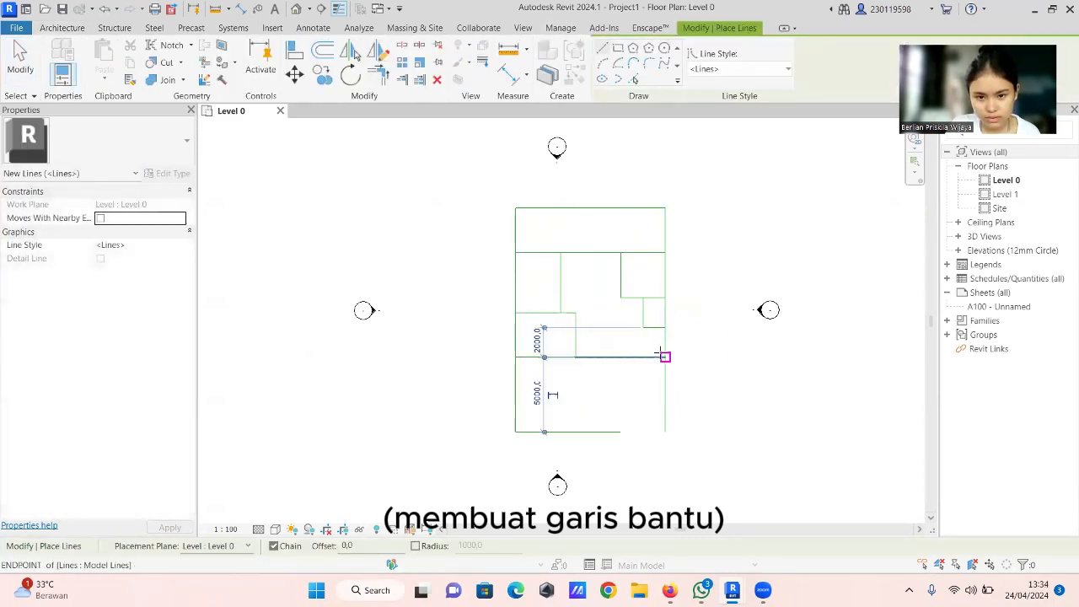
click(620, 357)
click(620, 298)
key(Escape)
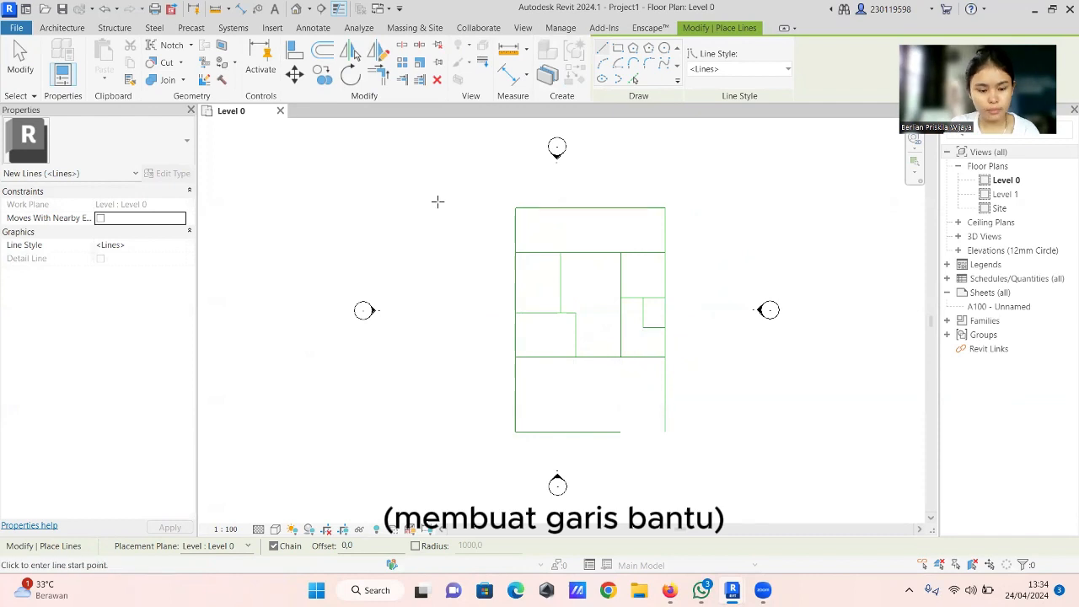
Step: Start an architectural wall and duplicate its type under the name "dinding"
key(Escape)
click(59, 76)
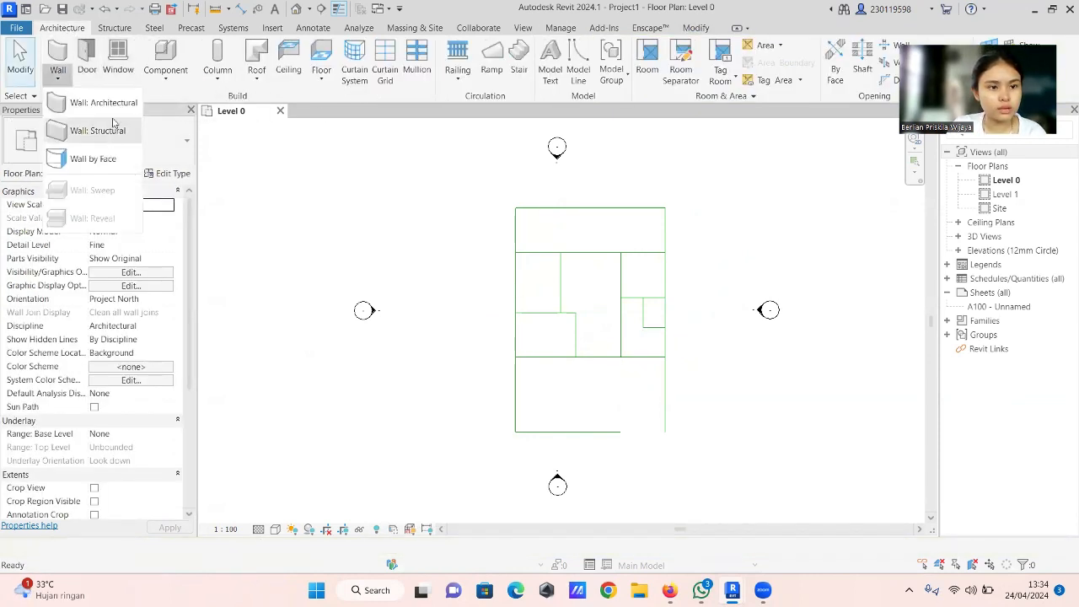
click(72, 102)
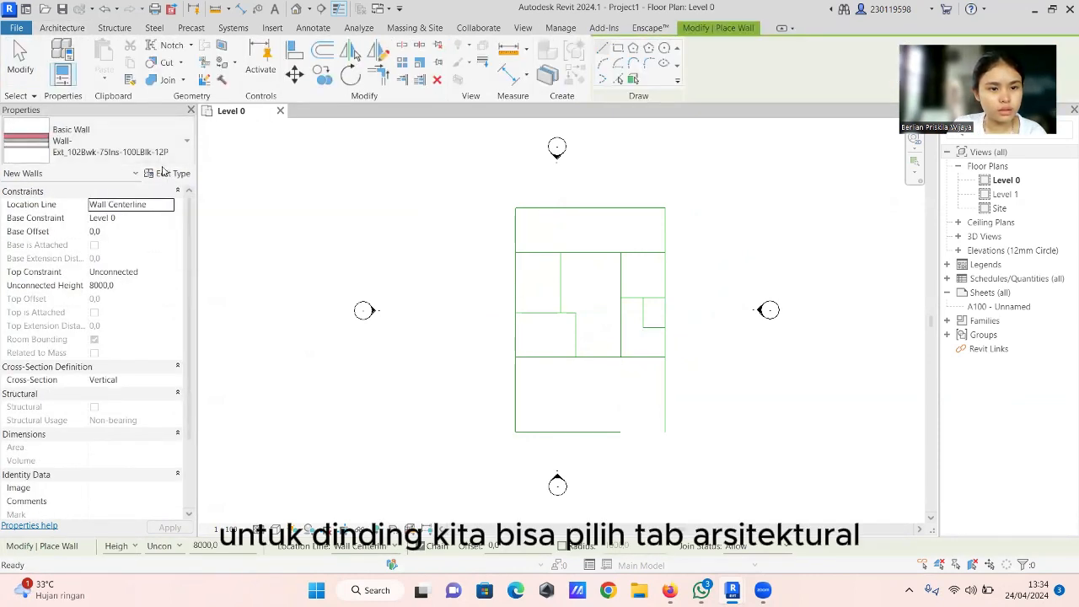
click(166, 174)
click(929, 163)
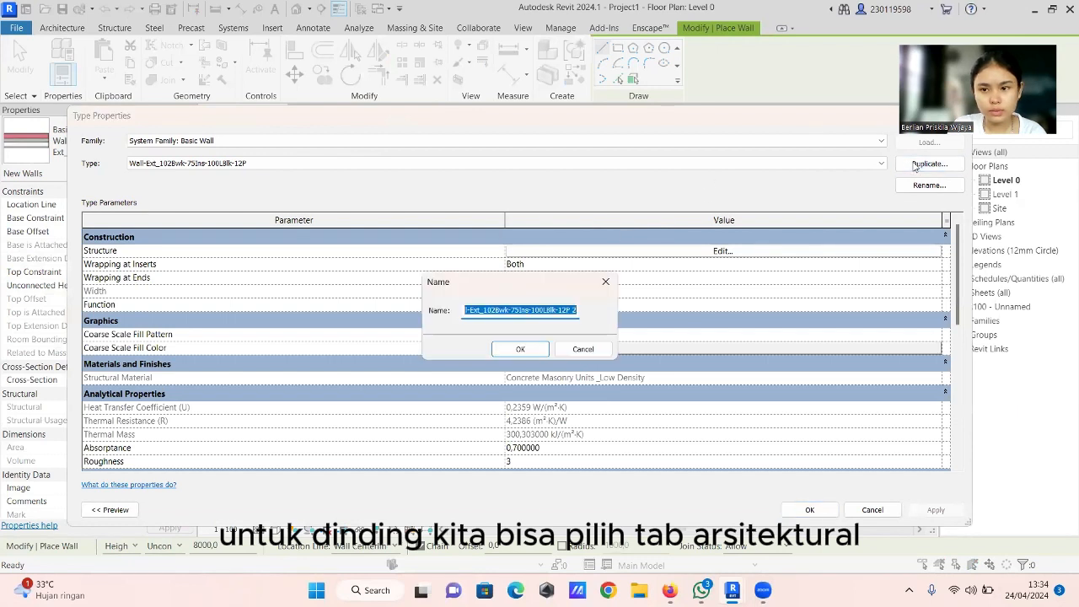
text(dinding)
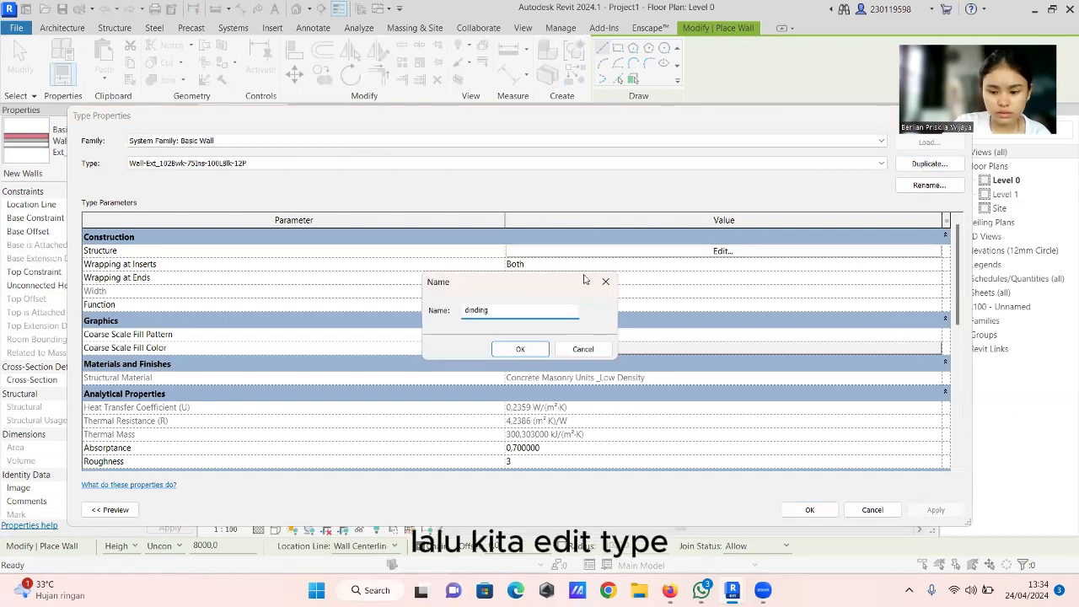
click(520, 349)
Step: In the wall type's structure, change the material of the Finish 1 [4] layer to Plaster
click(678, 250)
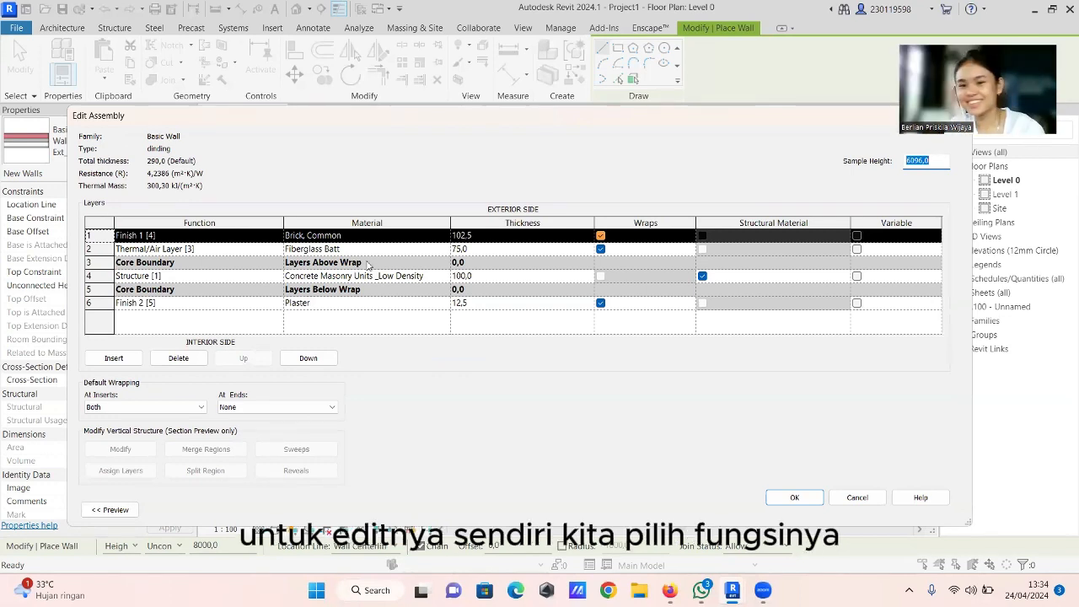
click(445, 237)
click(444, 237)
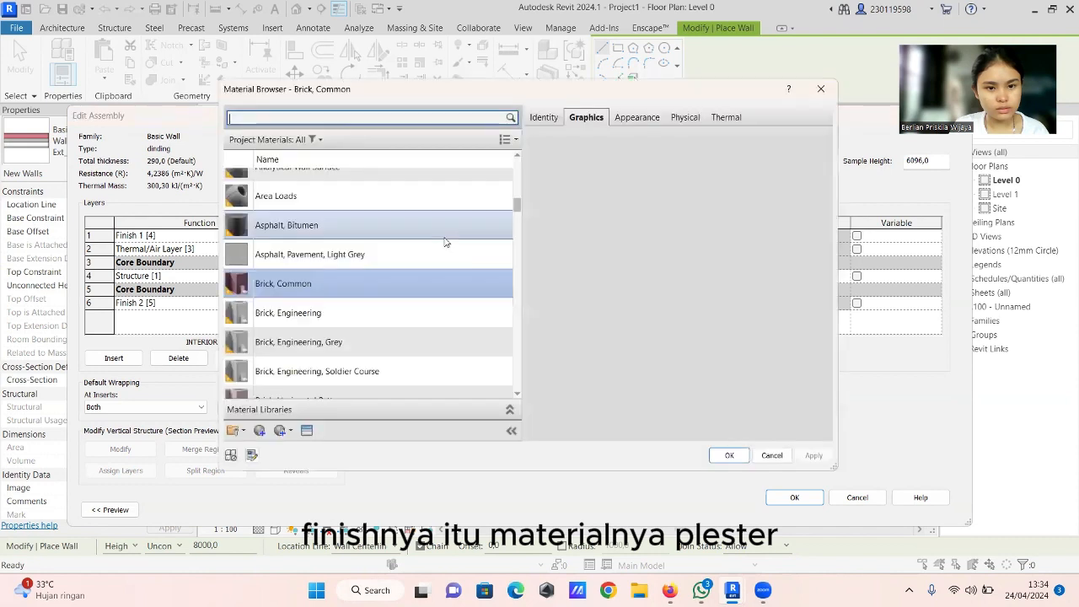
text(pla)
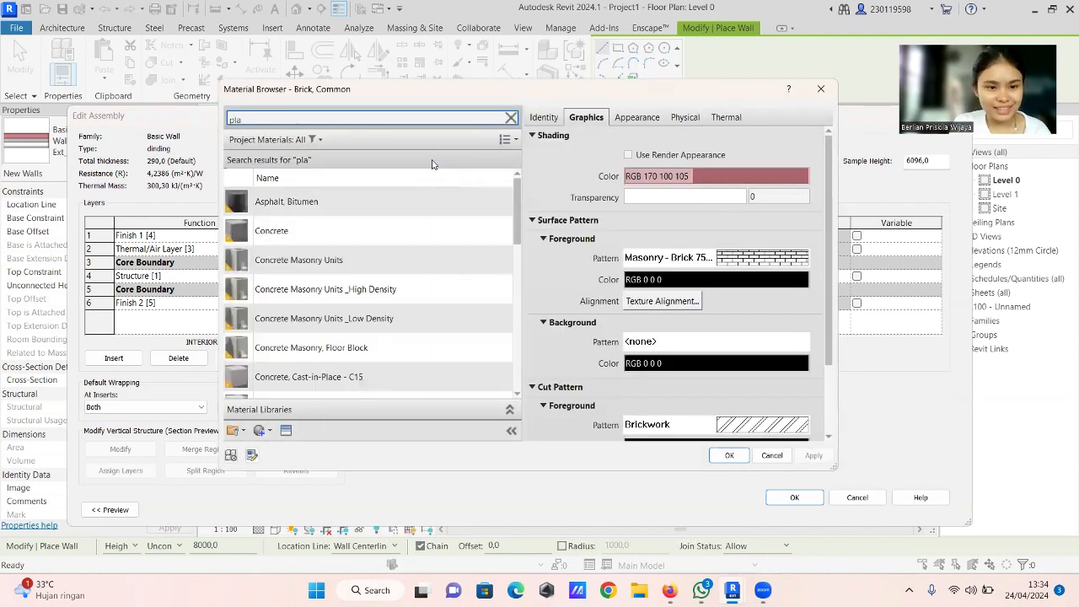
text(ster)
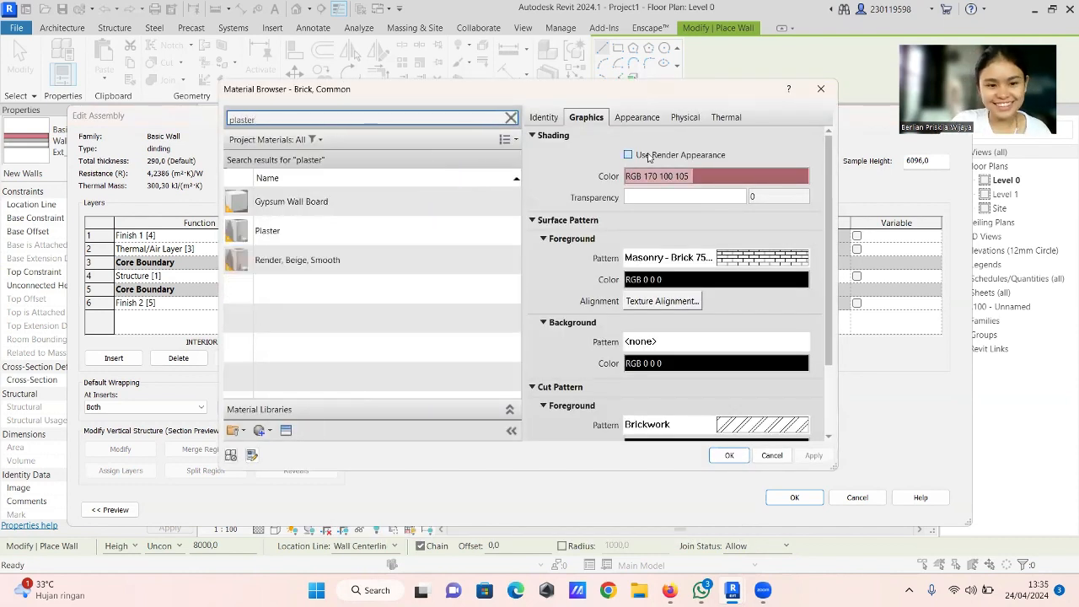
click(299, 240)
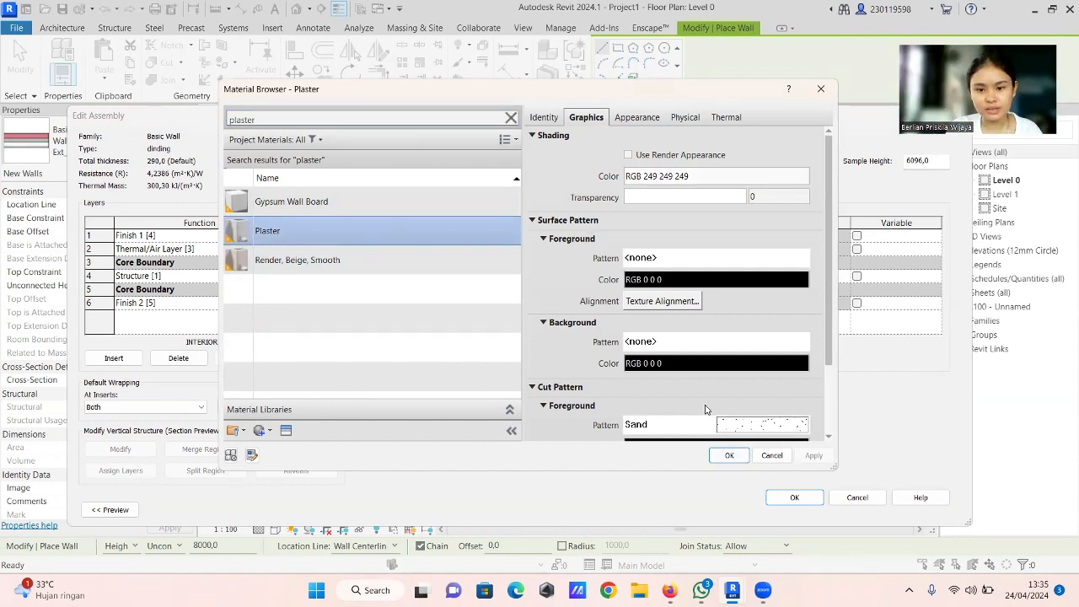
click(729, 455)
Step: Set the Finish 1 [4] layer's thickness to 25 and delete the Thermal/Air Layer [3] from the wall structure
click(485, 234)
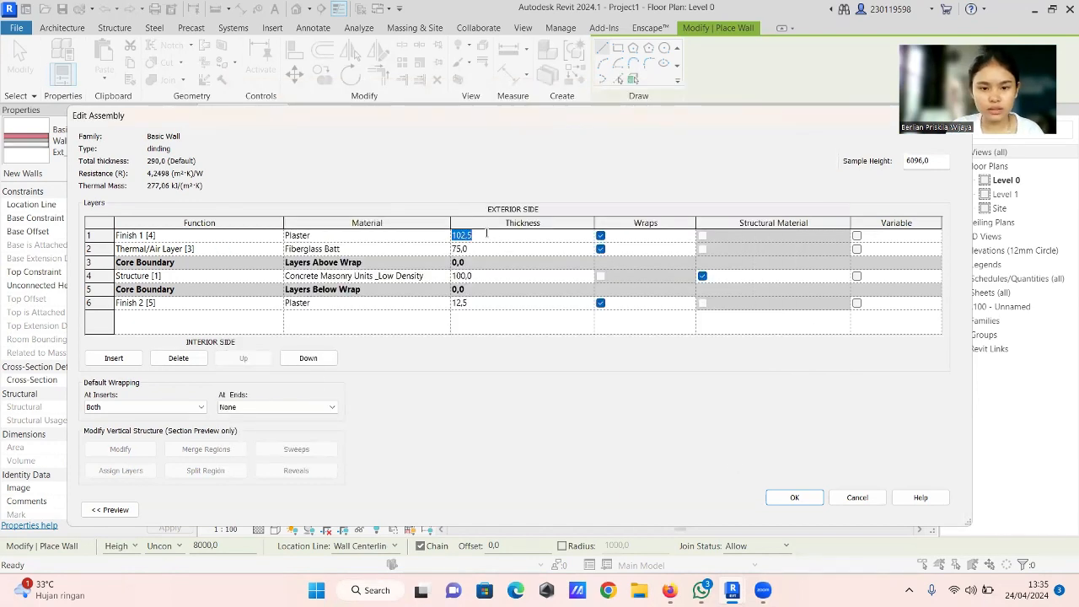
key(BackSpace)
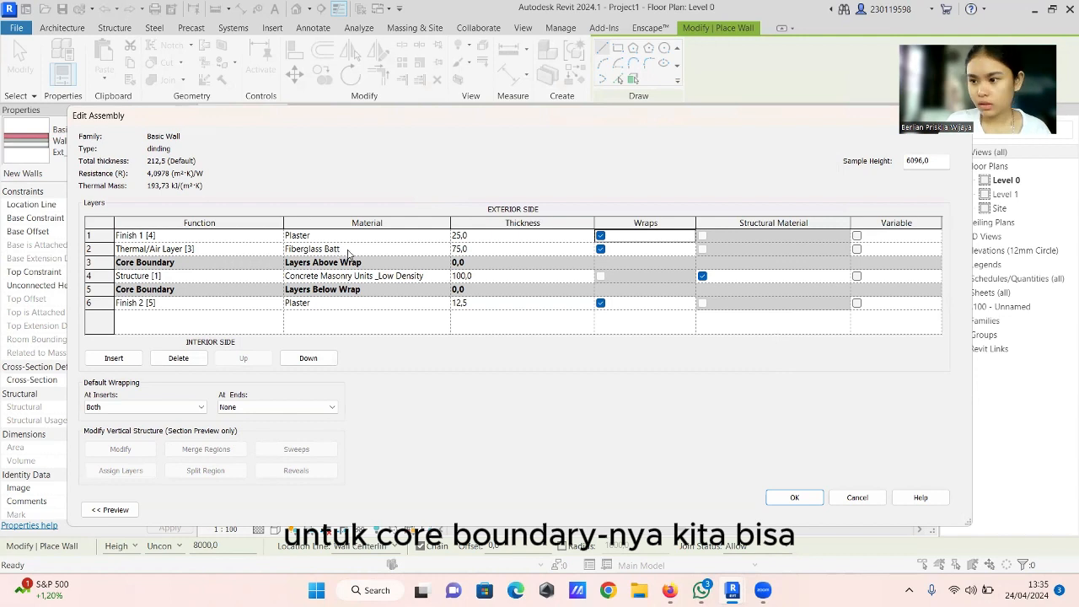
click(89, 249)
click(178, 357)
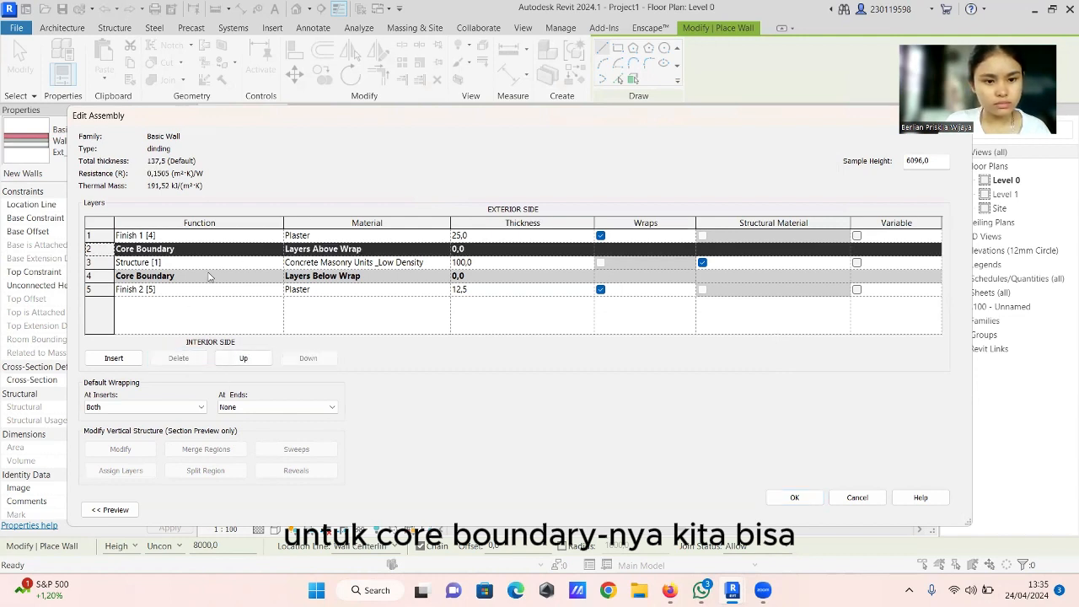
Step: Search the materials for "brick" and choose Brick, Common for the Structure [1] layer
click(387, 262)
click(445, 262)
text(brick)
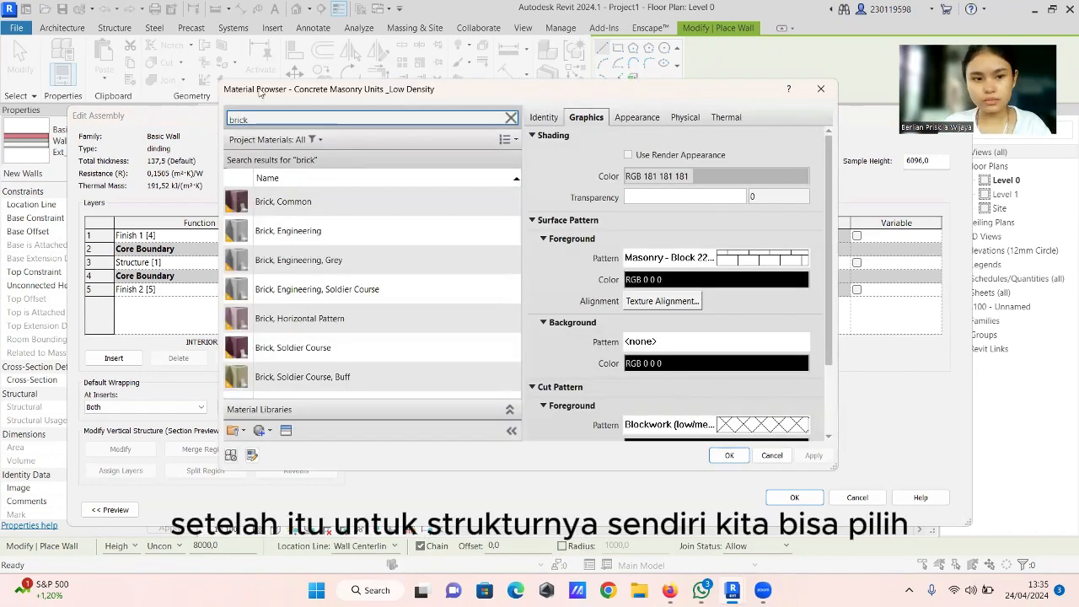
click(286, 202)
Step: Set the Brickwork foreground cut pattern's orientation in host layers to Orient To View and apply the brick material to the layer
scroll(720, 426, down, 1)
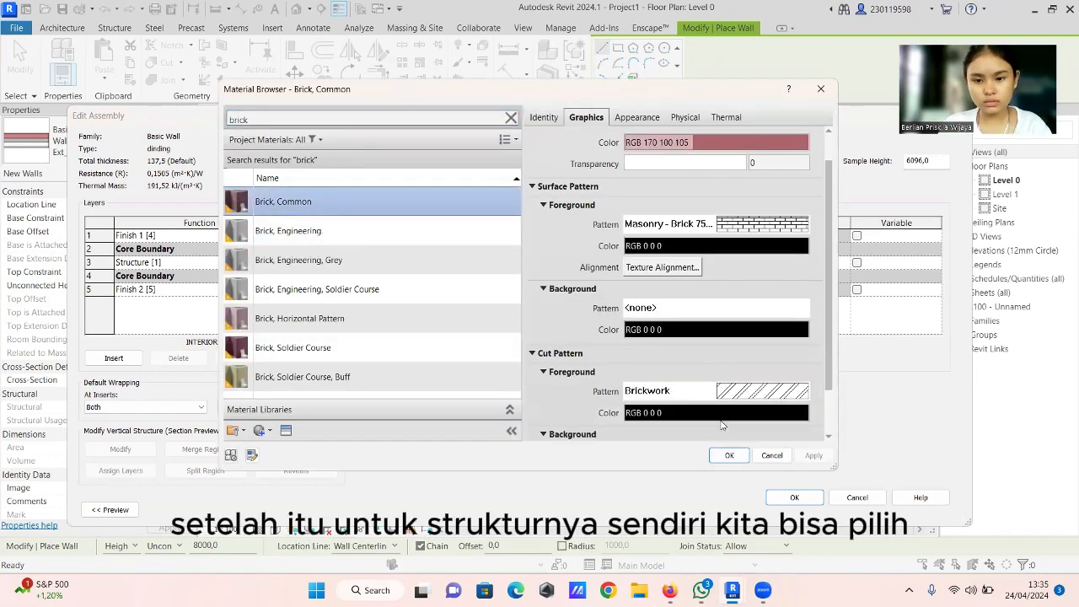
click(763, 391)
click(431, 389)
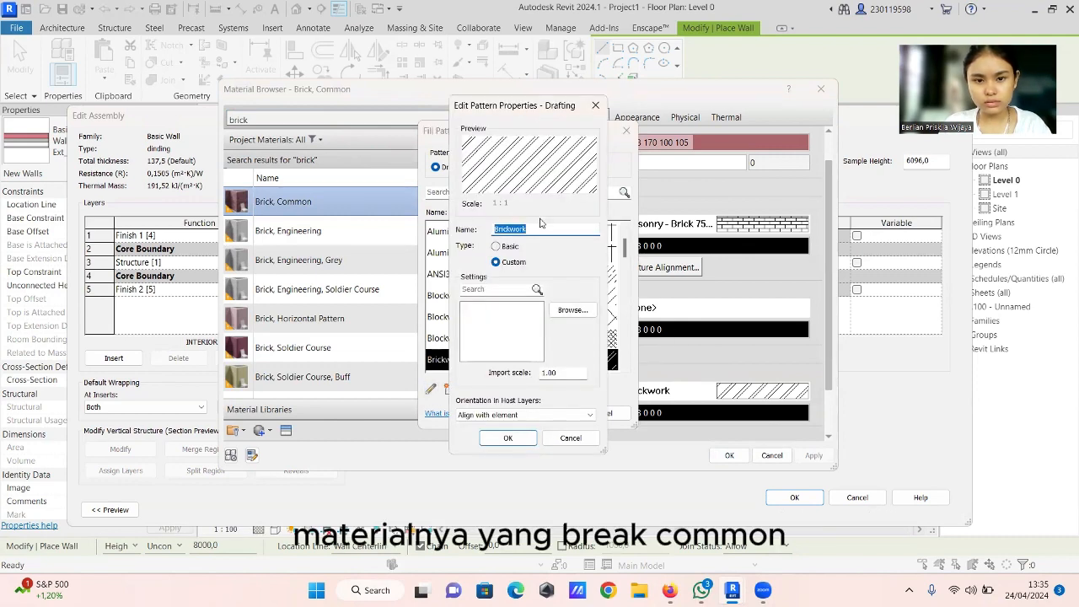
click(549, 415)
click(494, 427)
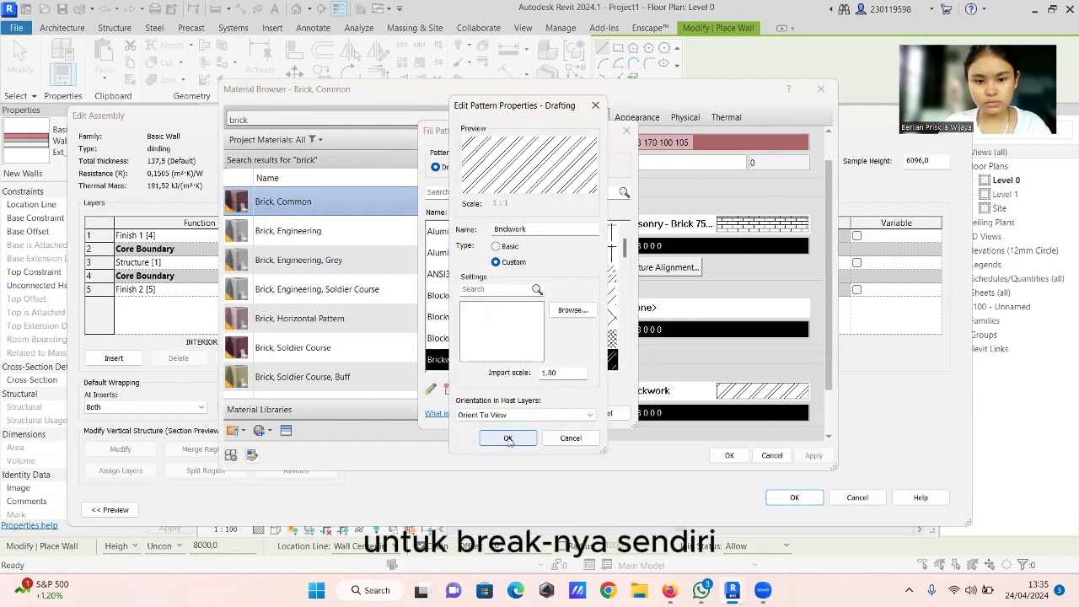
click(508, 439)
click(552, 417)
scroll(742, 434, down, 2)
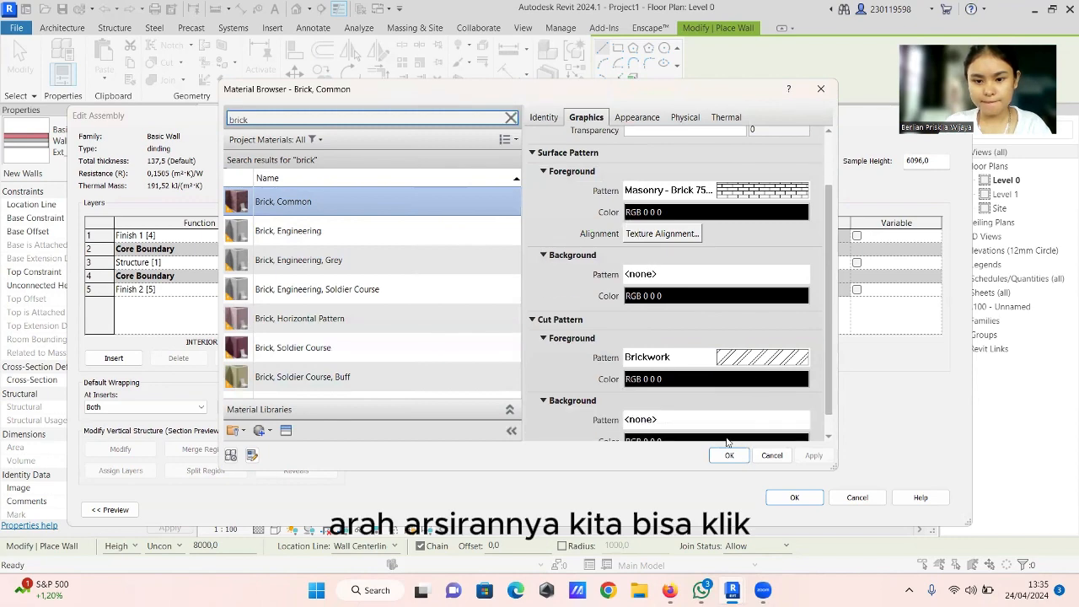
click(728, 456)
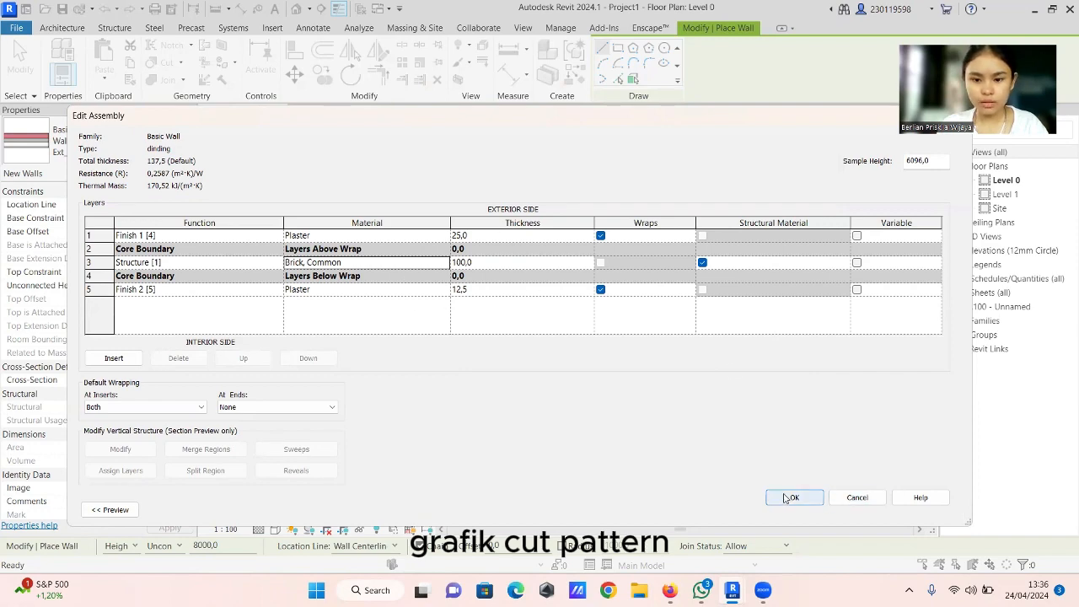
Step: Show the wall section preview, set the Finish 2 [5] layer's thickness to 25, and accept the dinding wall type
click(110, 509)
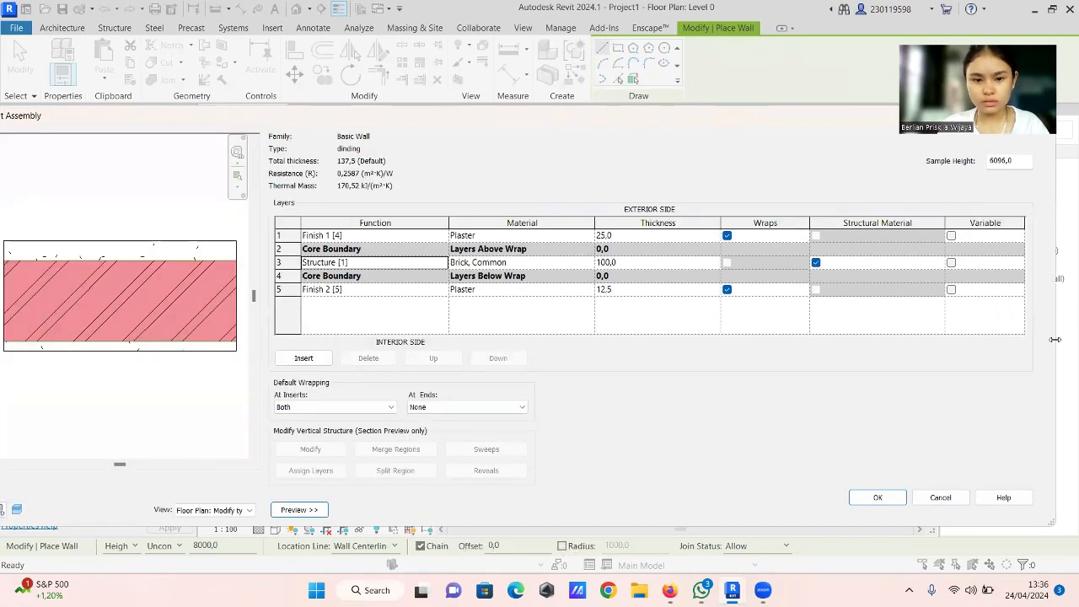
drag(1055, 339, 883, 338)
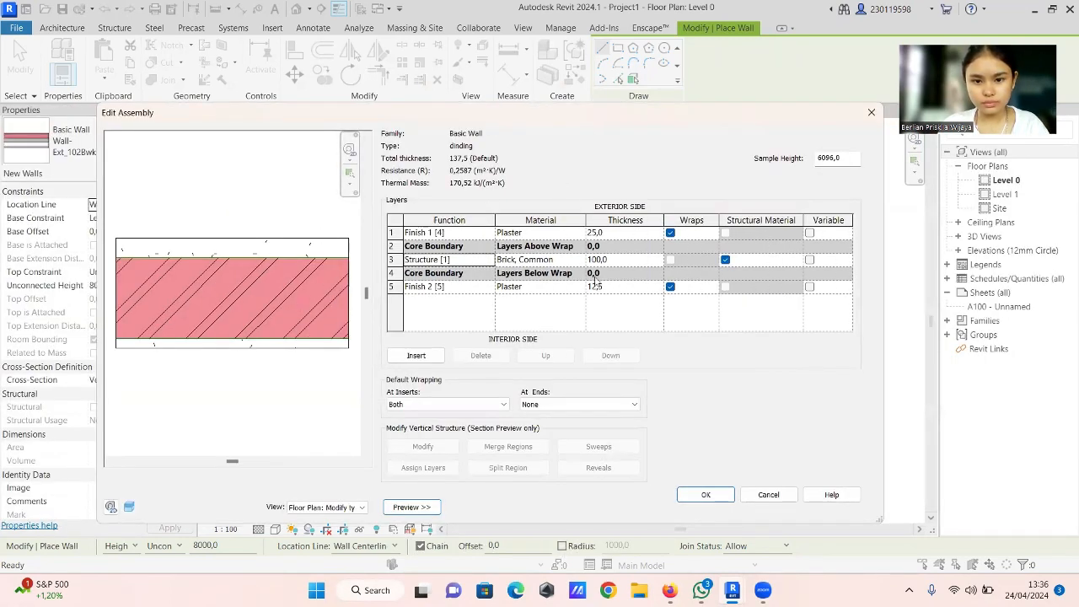
click(616, 288)
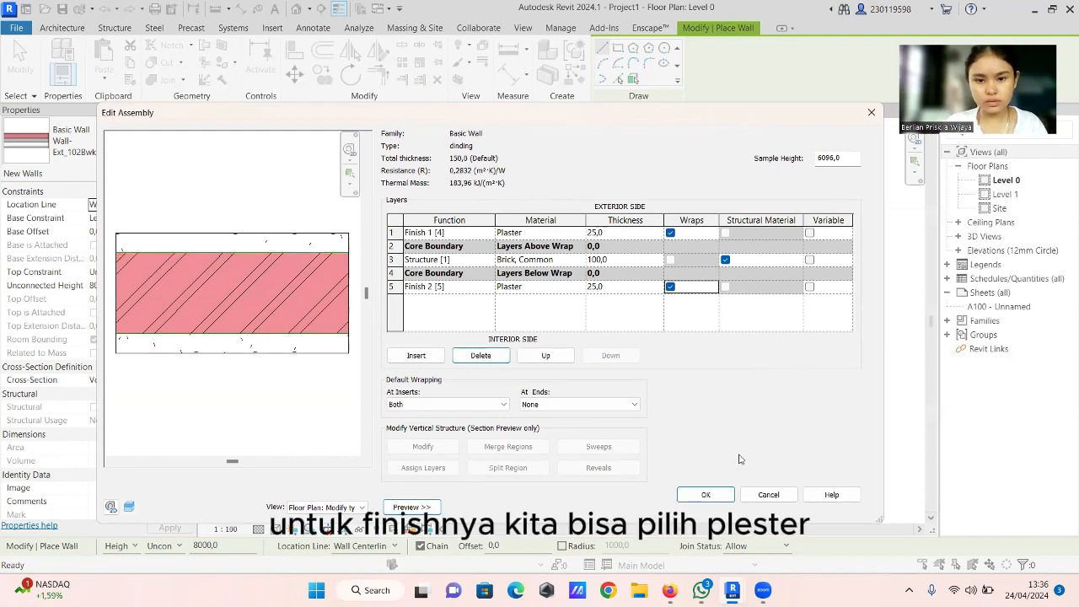
click(705, 494)
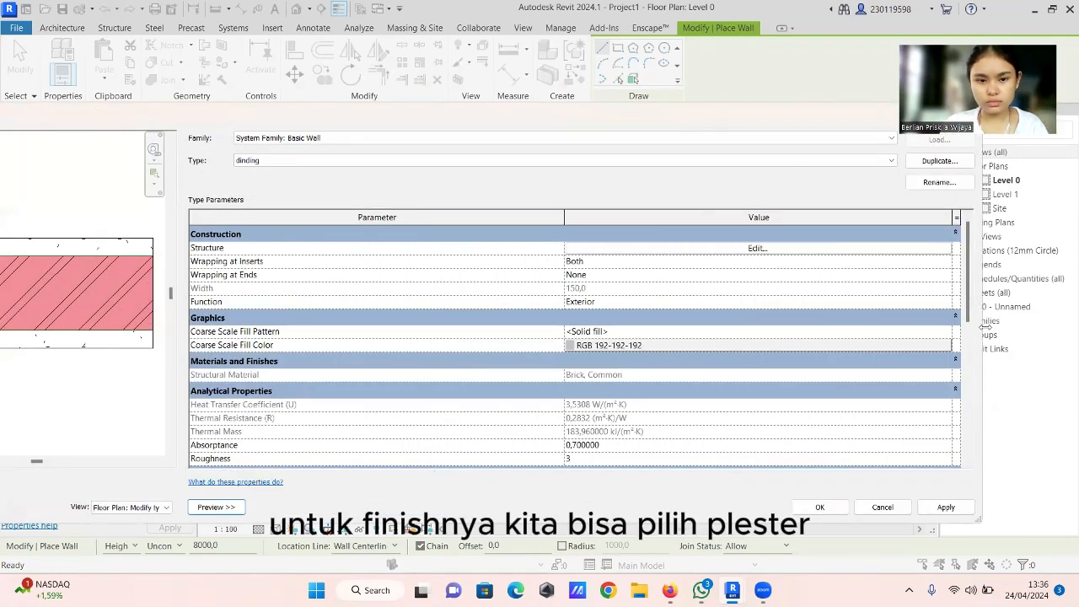
click(602, 563)
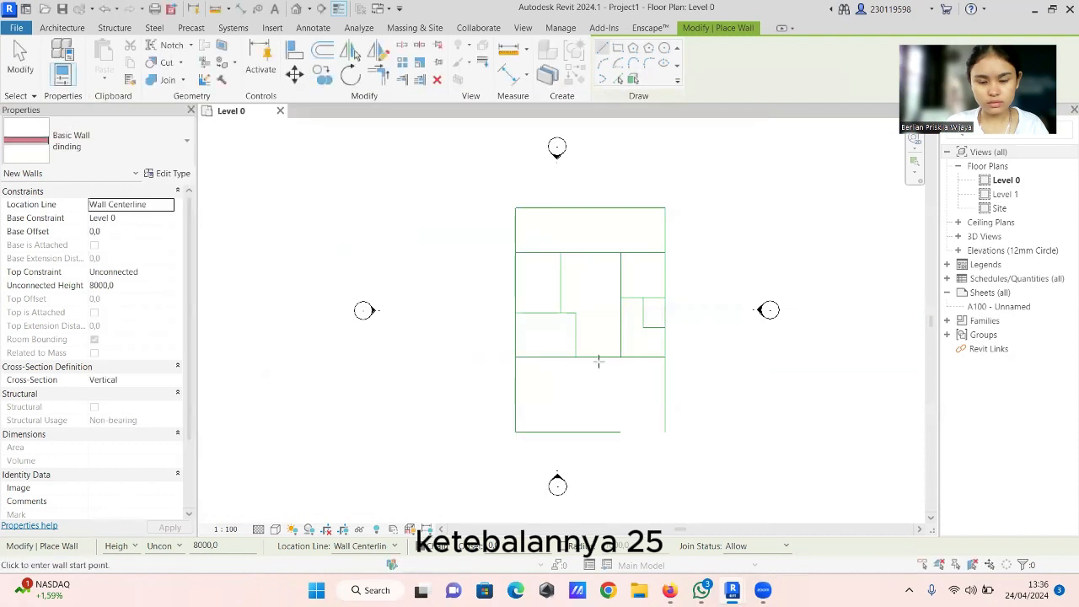
Step: Draw dinding walls along the plan's upper outer guide line and down the full length of its right-hand outer guide line
scroll(522, 206, up, 4)
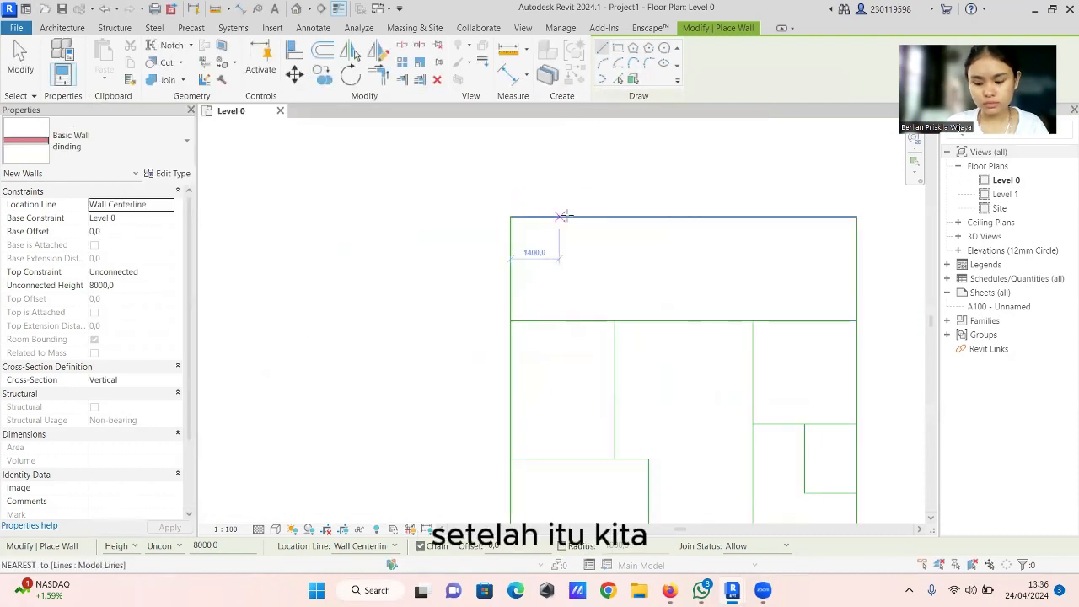
click(510, 217)
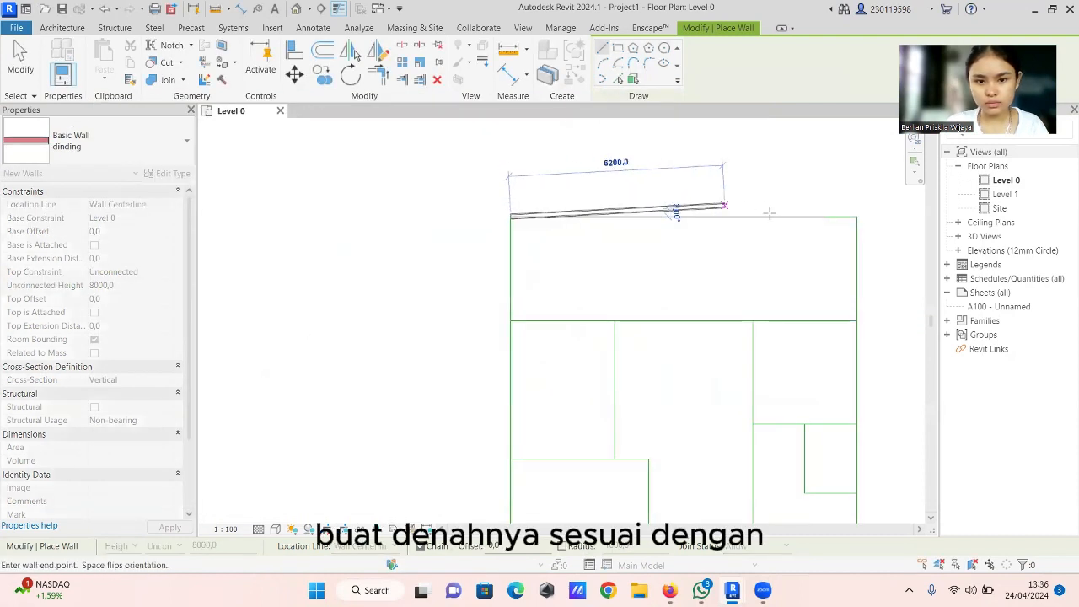
click(856, 217)
scroll(849, 255, down, 4)
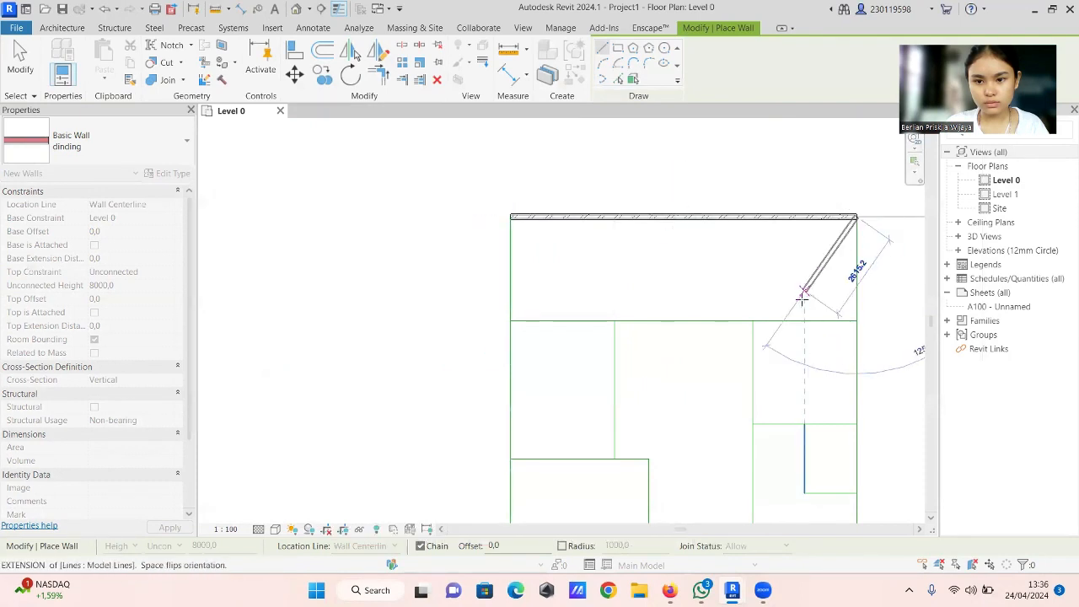
scroll(822, 421, up, 4)
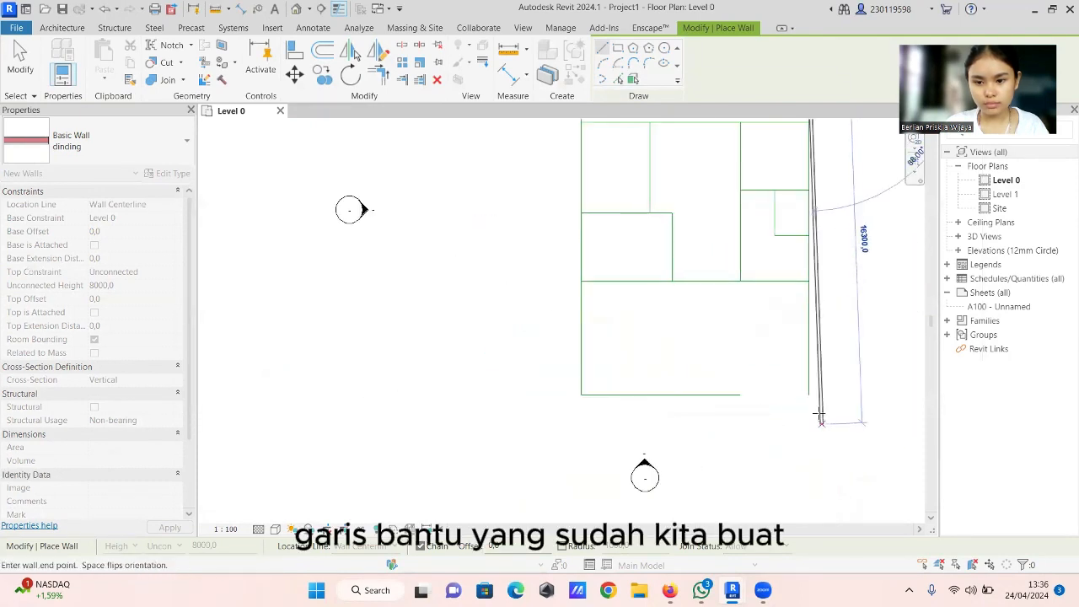
click(803, 389)
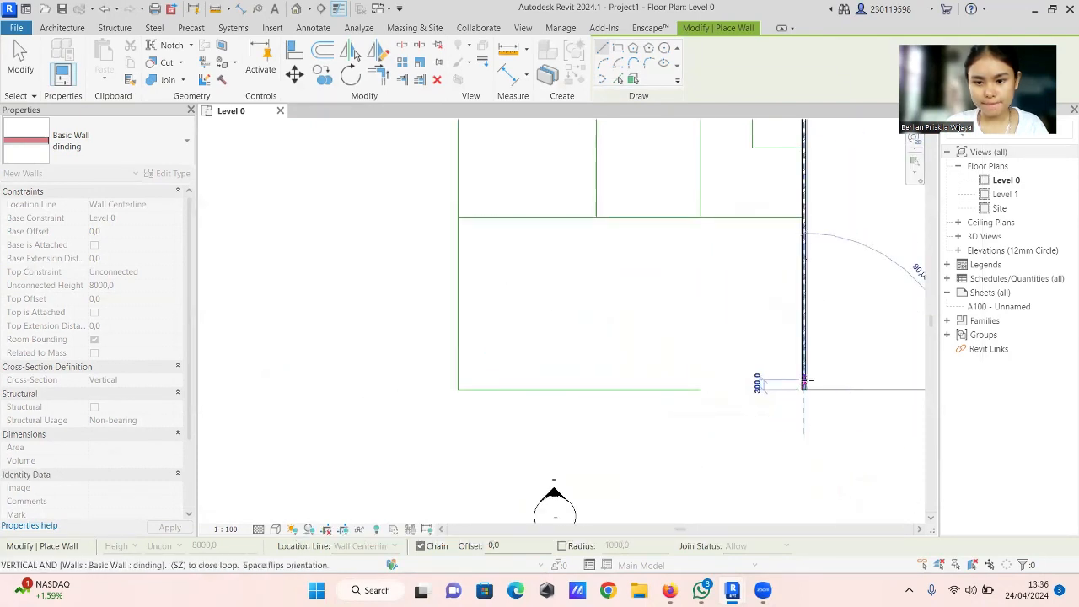
key(Escape)
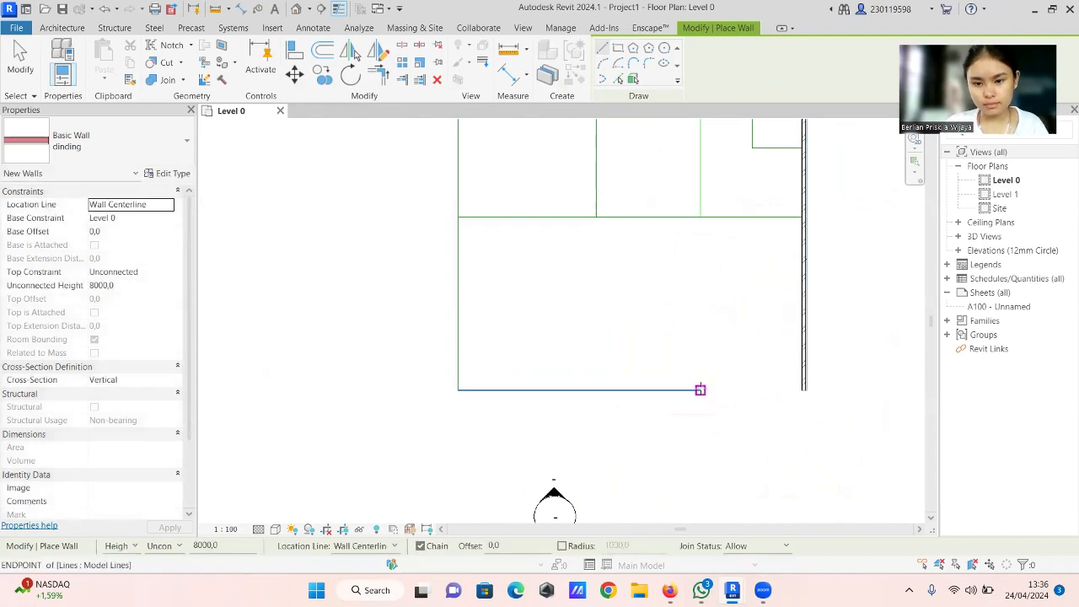
Step: Draw the lower outer wall from the guide line's right end to the lower-left corner, continuing up the left side to the upper-left corner
click(700, 389)
click(459, 389)
scroll(464, 404, down, 5)
scroll(467, 235, up, 5)
click(467, 206)
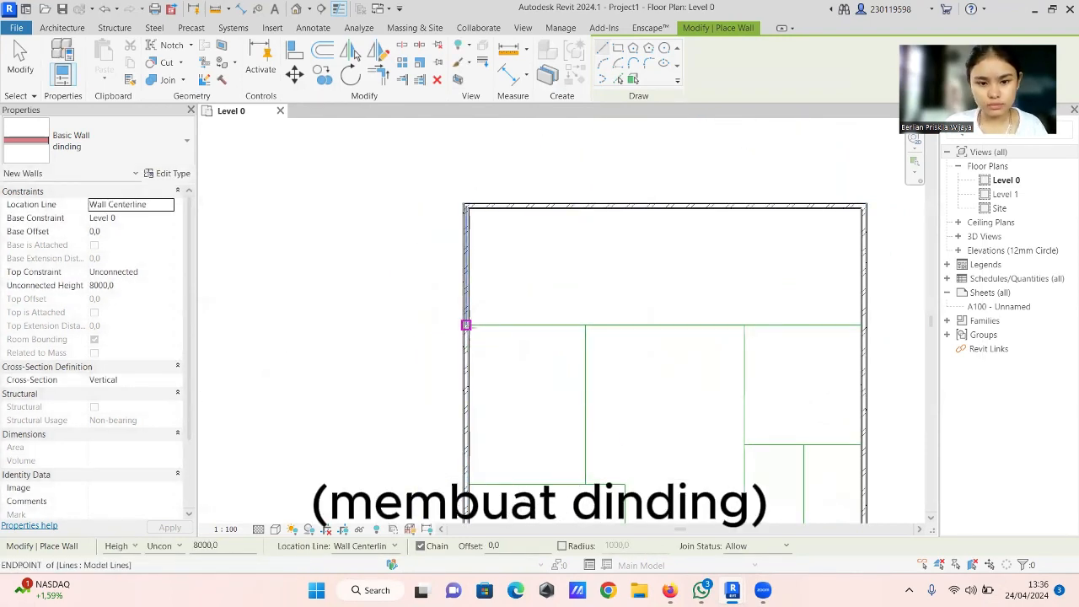
Step: Draw the two full-width horizontal divider walls between the left and right outer walls, following the guide lines
click(465, 324)
click(861, 324)
key(Escape)
scroll(573, 324, down, 3)
click(517, 462)
click(714, 462)
key(Escape)
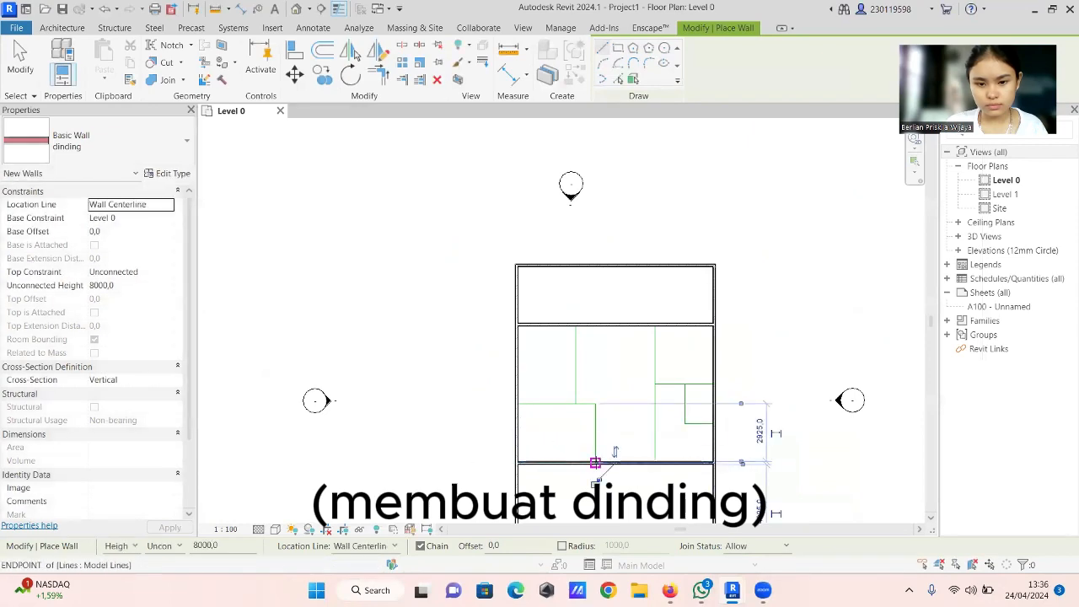
Step: Draw the lower-left room's right-hand wall and the upper-left room's lower and right-hand walls along the guide lines
click(595, 462)
click(595, 403)
key(Escape)
click(518, 404)
click(575, 403)
click(576, 325)
key(Escape)
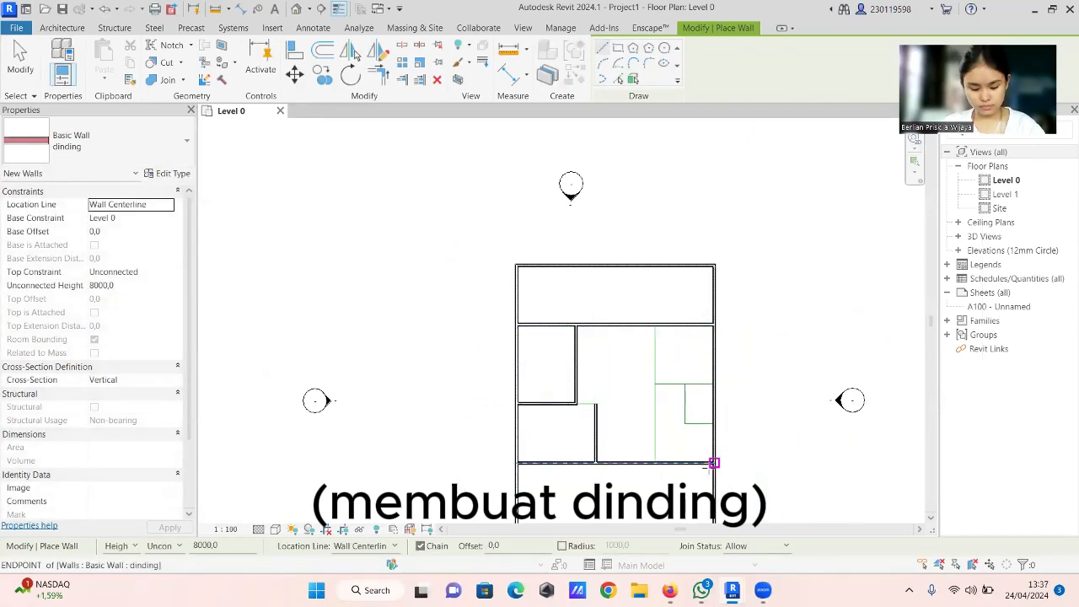
Step: Draw the upper-right room's walls, the small room's walls below it, and a vertical partial wall rising from the lower divider
click(655, 325)
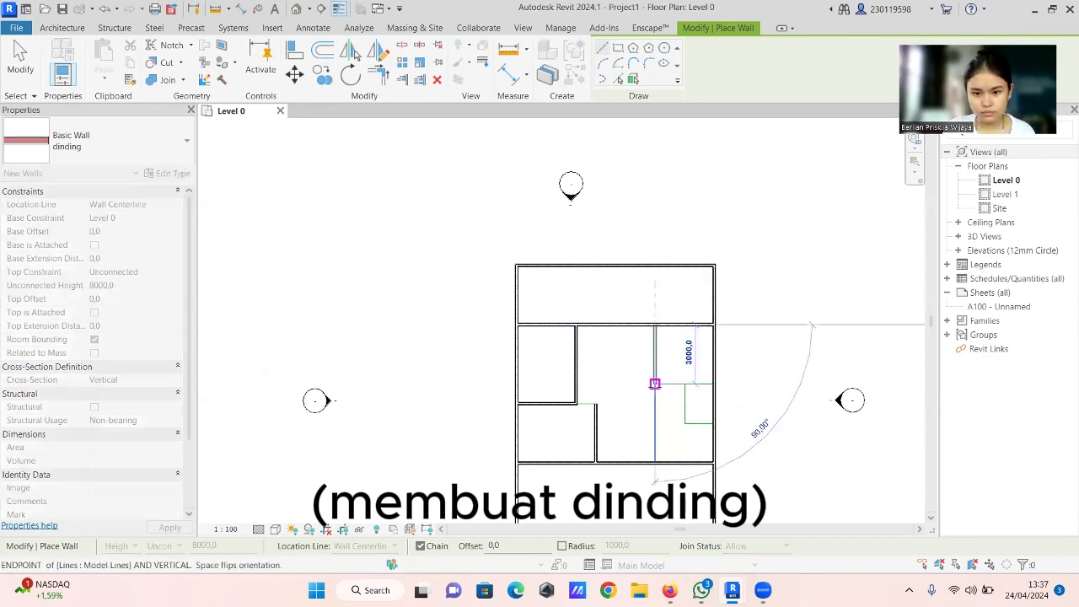
click(655, 383)
click(714, 383)
key(Escape)
click(655, 461)
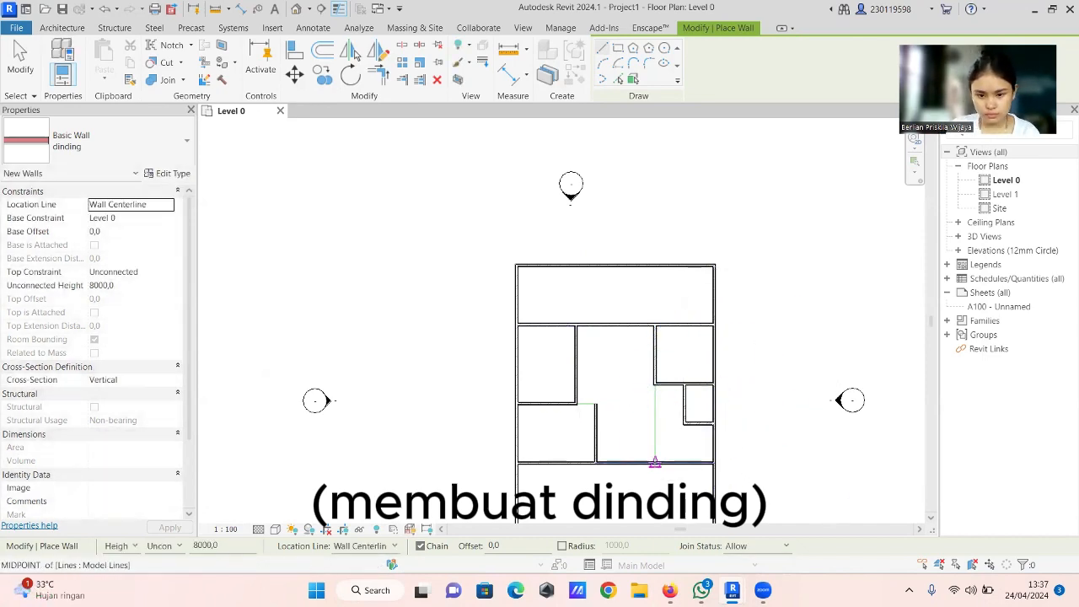
click(654, 404)
key(Escape)
key(Escape)
Step: Start an architectural column and duplicate its rectangular type under the name "kolom 150x150"
scroll(610, 359, down, 4)
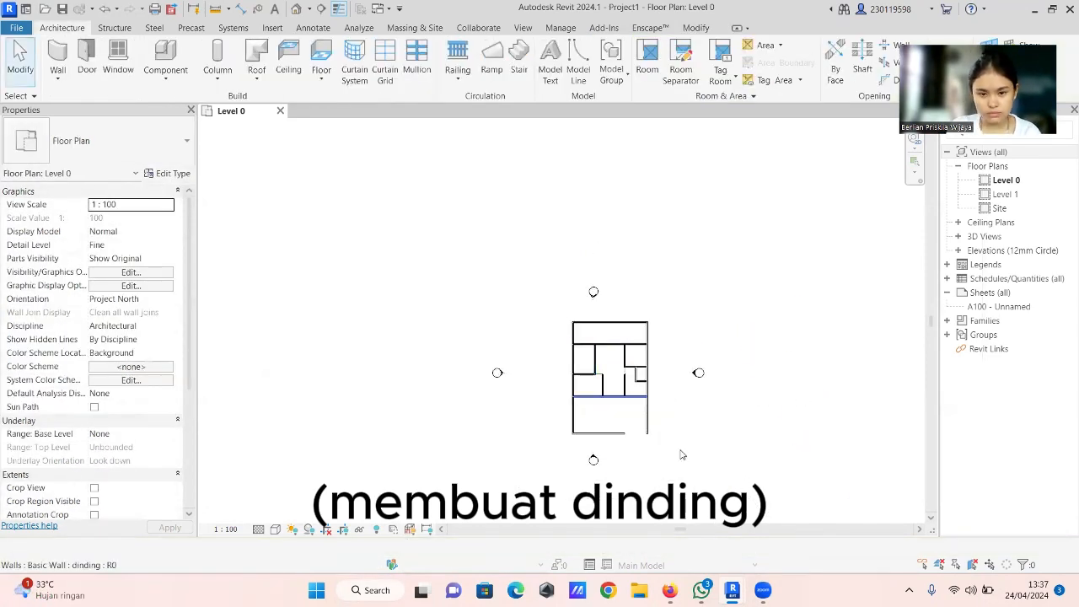
scroll(632, 383, up, 3)
click(217, 74)
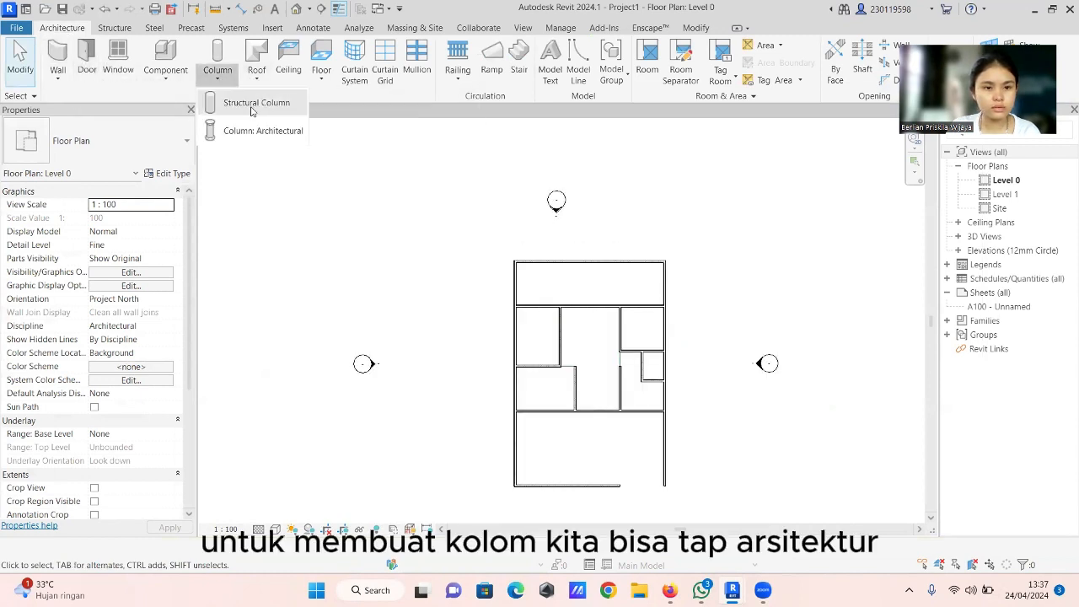
click(253, 103)
click(61, 28)
click(217, 72)
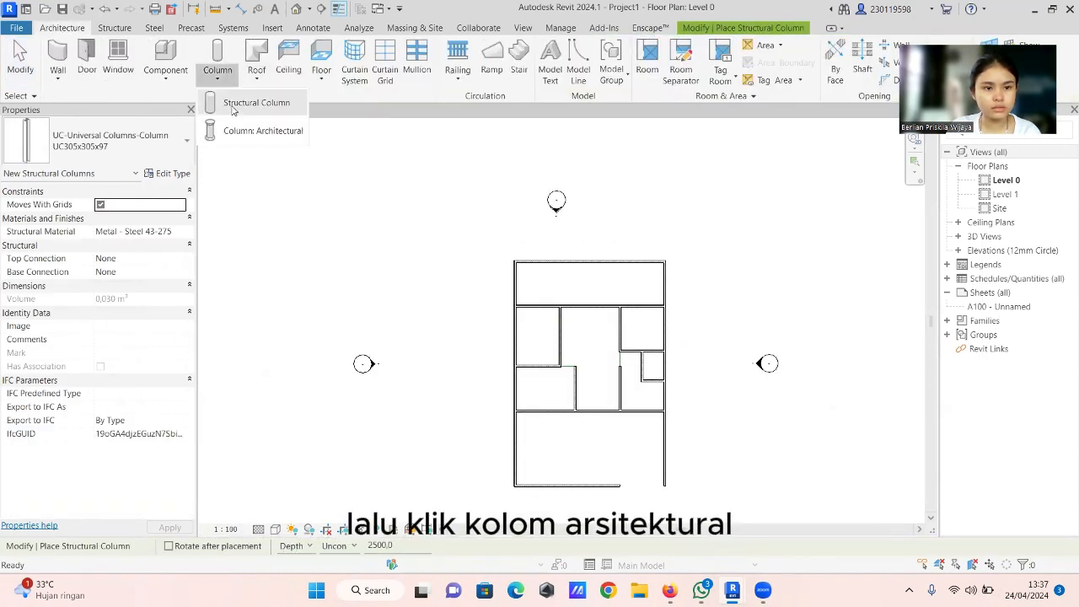
click(270, 128)
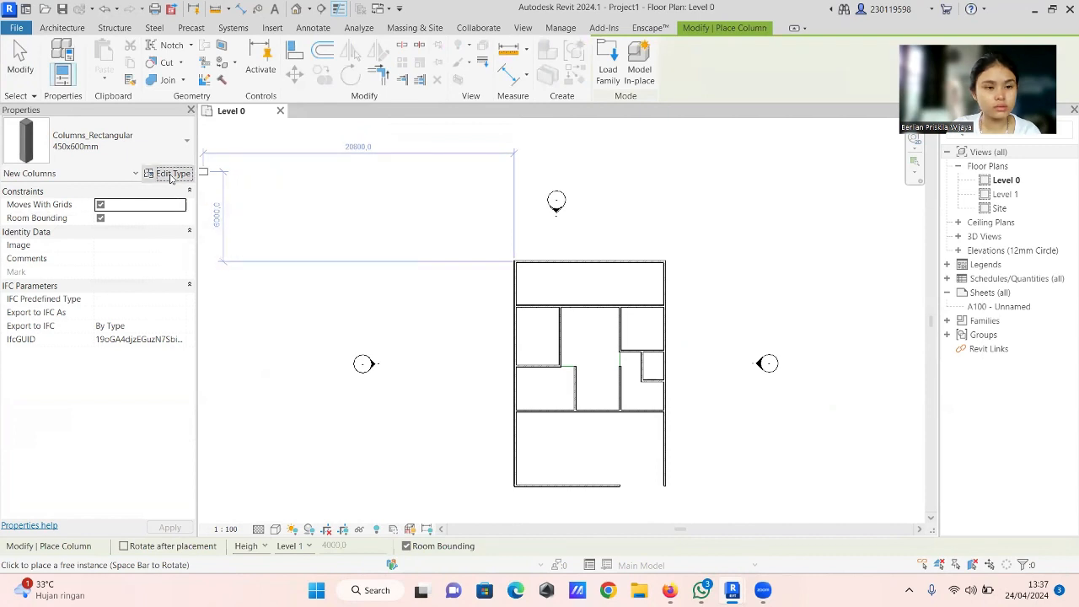
click(168, 173)
click(712, 153)
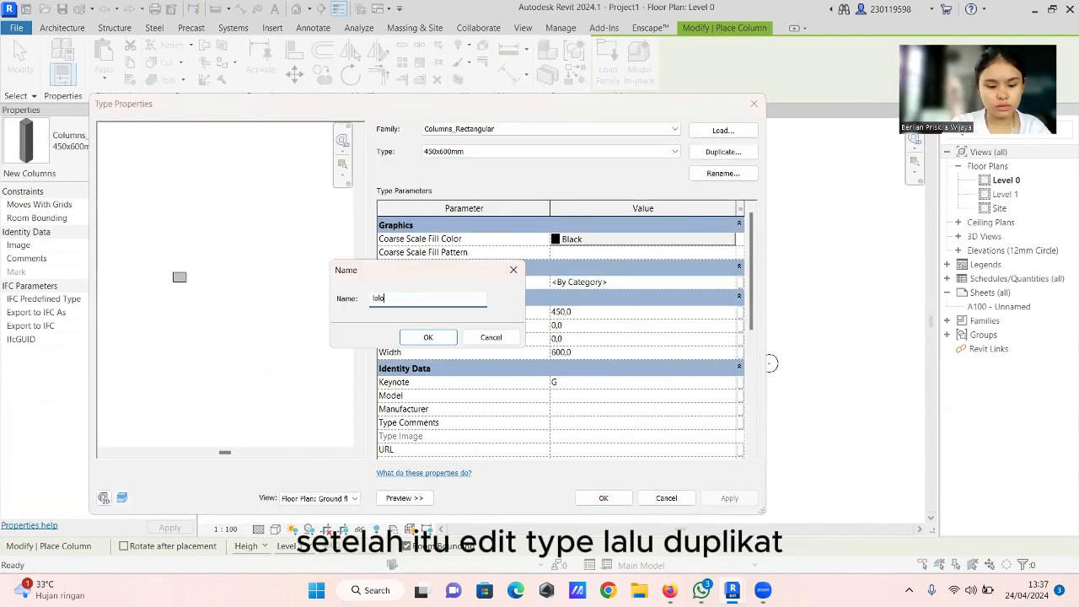
text(lolom 150x150)
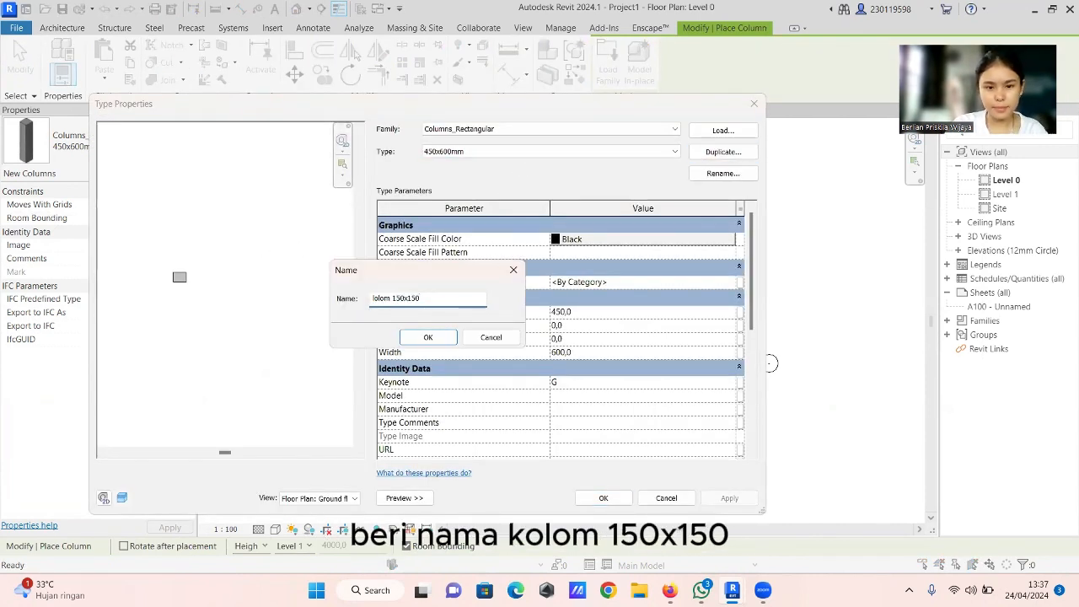
text(k)
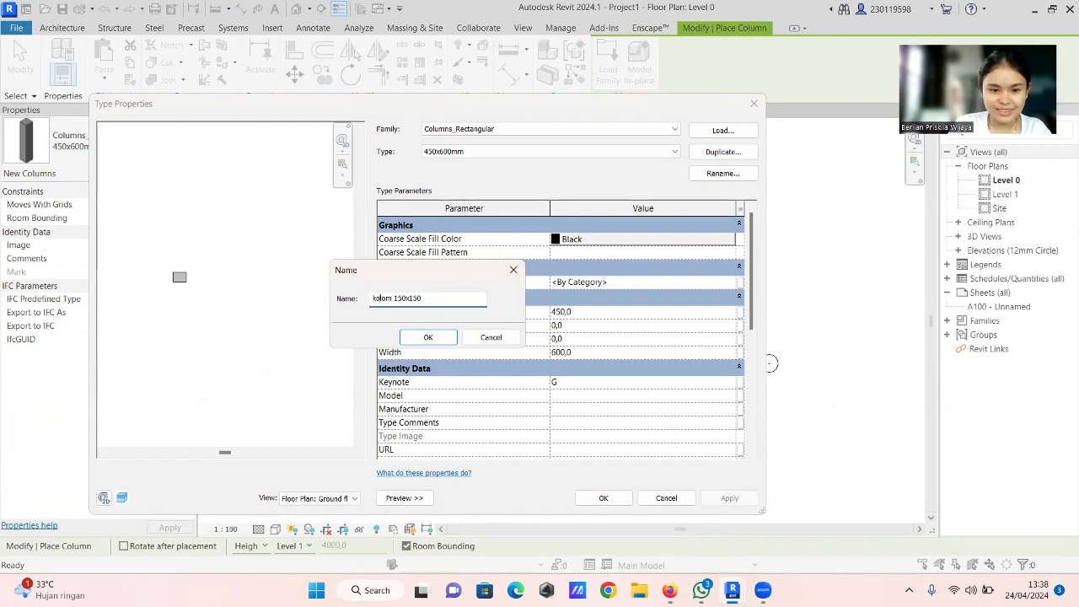
click(428, 337)
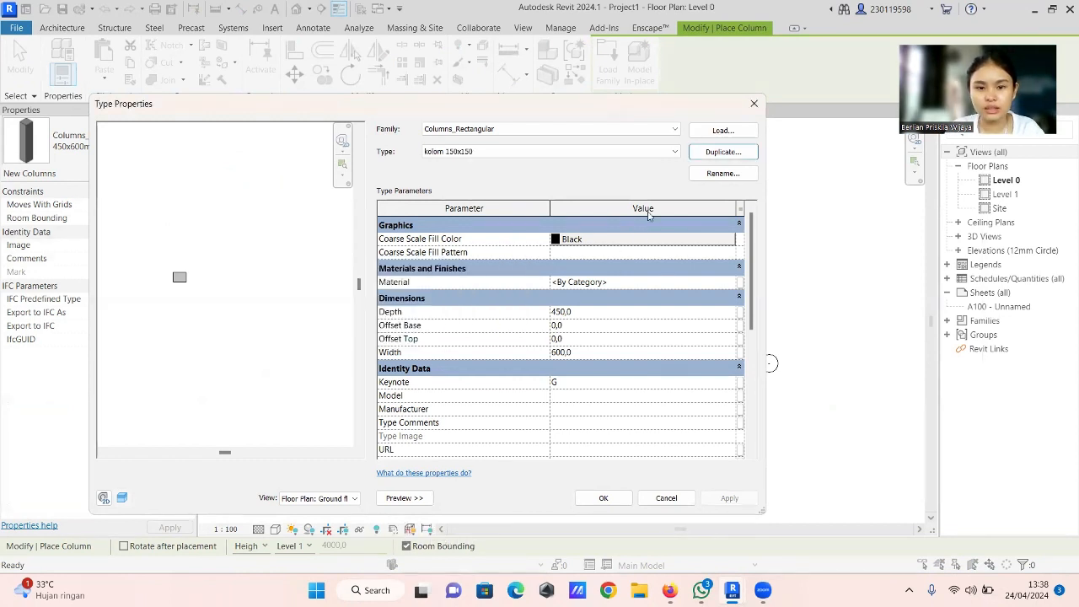
Step: Set the kolom 150x150 column type's depth to 150
scroll(624, 269, down, 5)
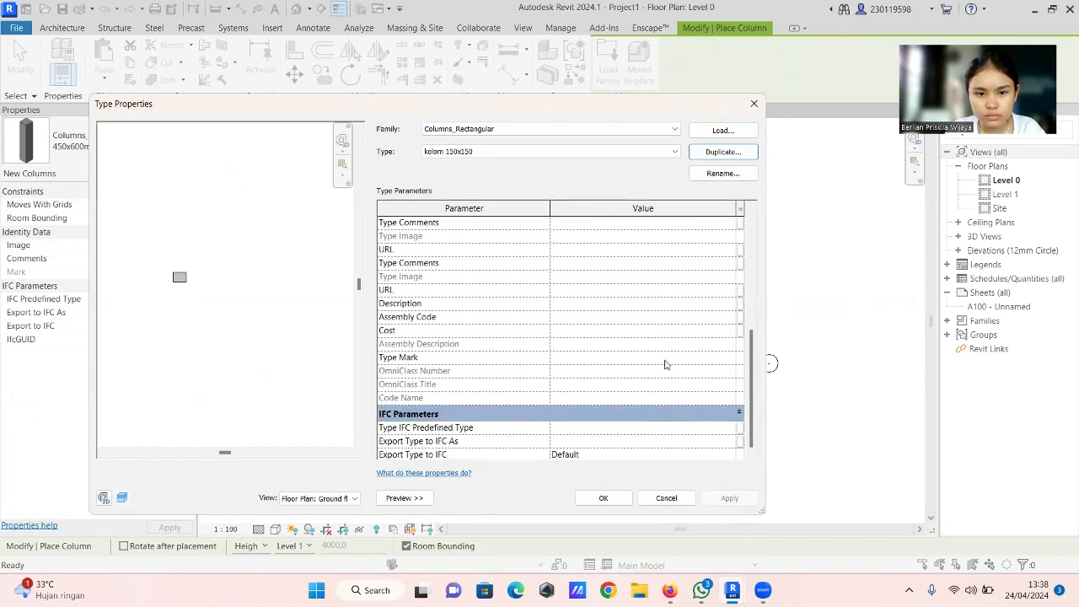
scroll(619, 314, up, 4)
click(582, 281)
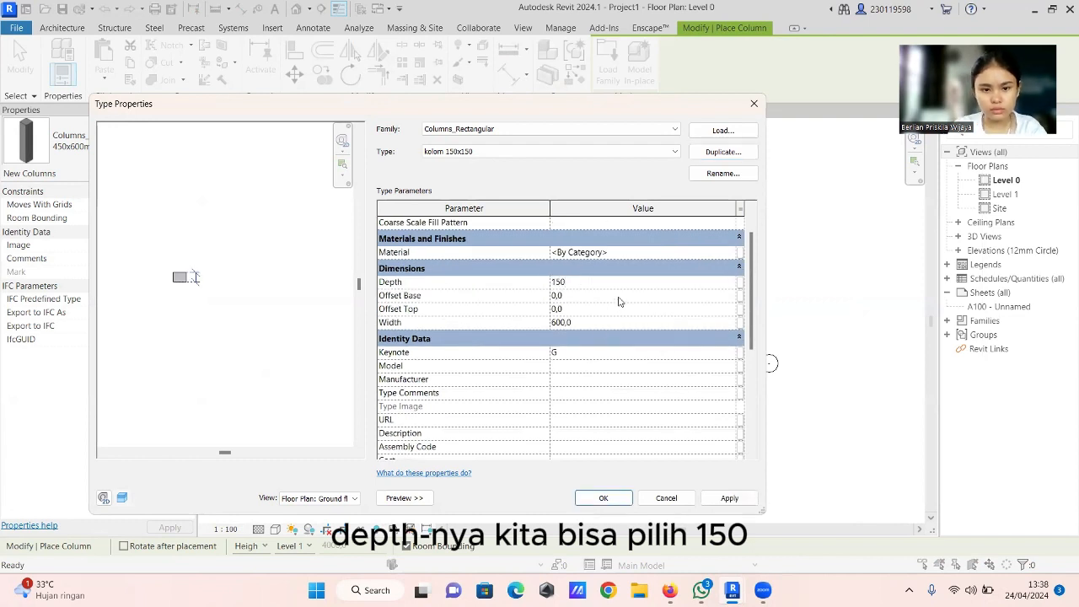
Step: Set both the depth and the width of the kolom 150x150 type to 150 and accept the type properties
text(150)
click(598, 322)
text(150)
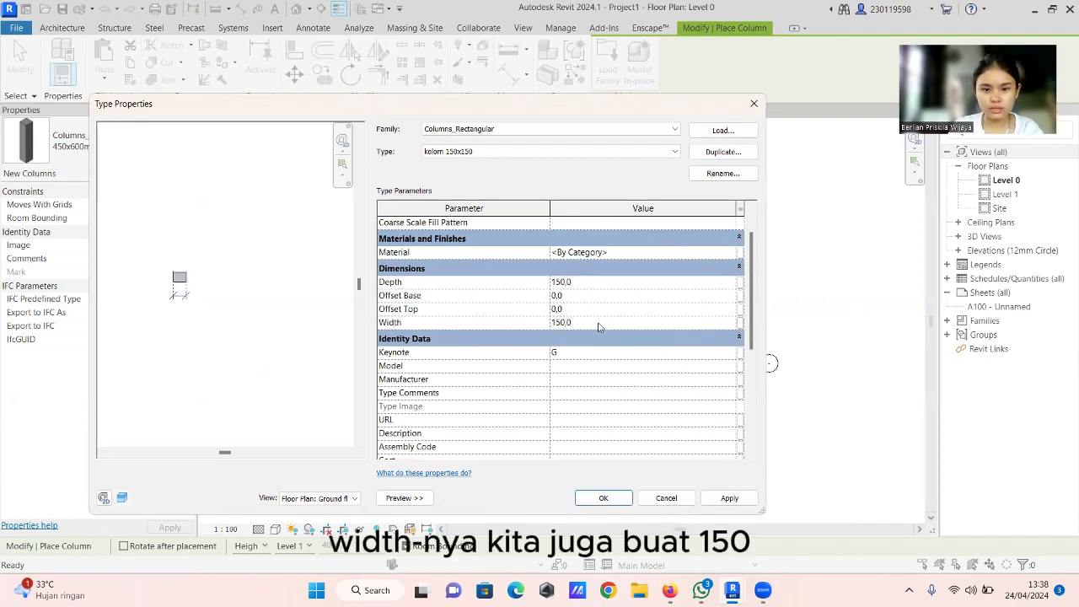
scroll(678, 373, down, 5)
scroll(613, 453, up, 5)
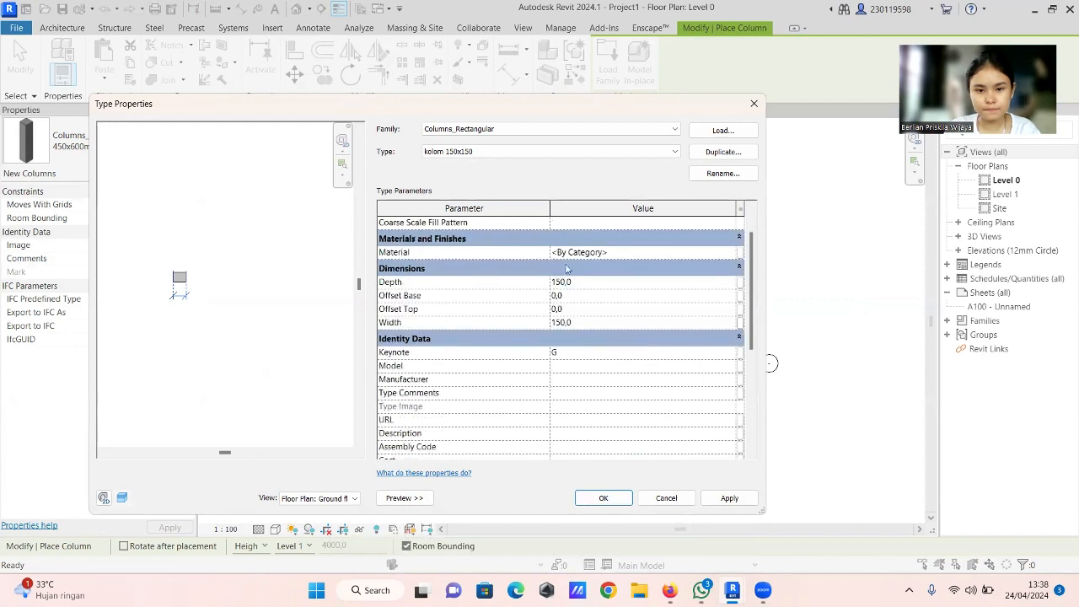
click(604, 497)
Step: Place one kolom 150x150 column in the empty area just outside the plan's upper-left wall corner
scroll(455, 261, up, 6)
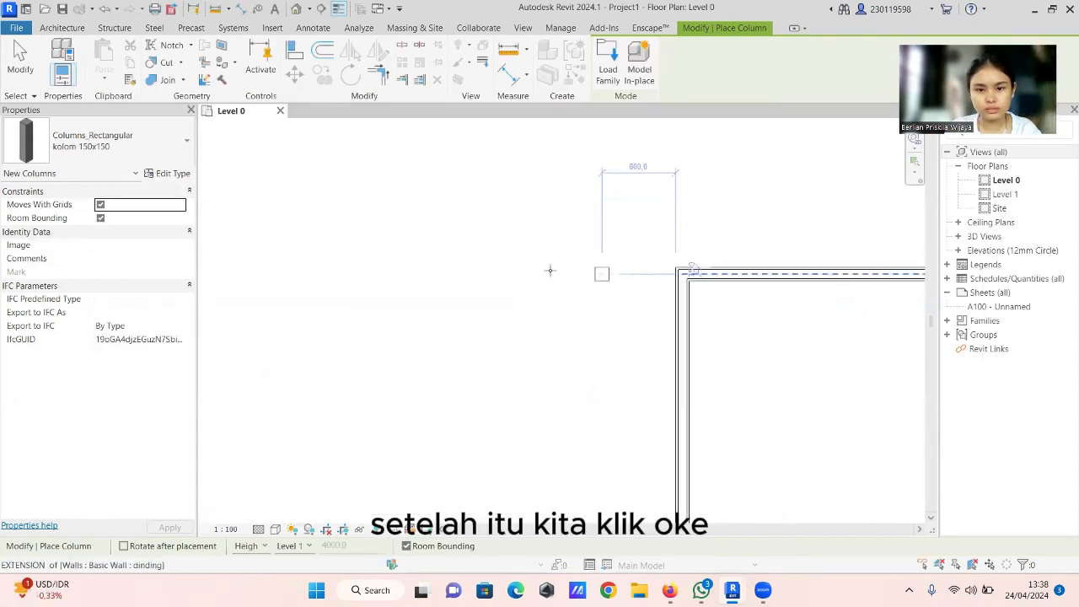
scroll(604, 262, up, 2)
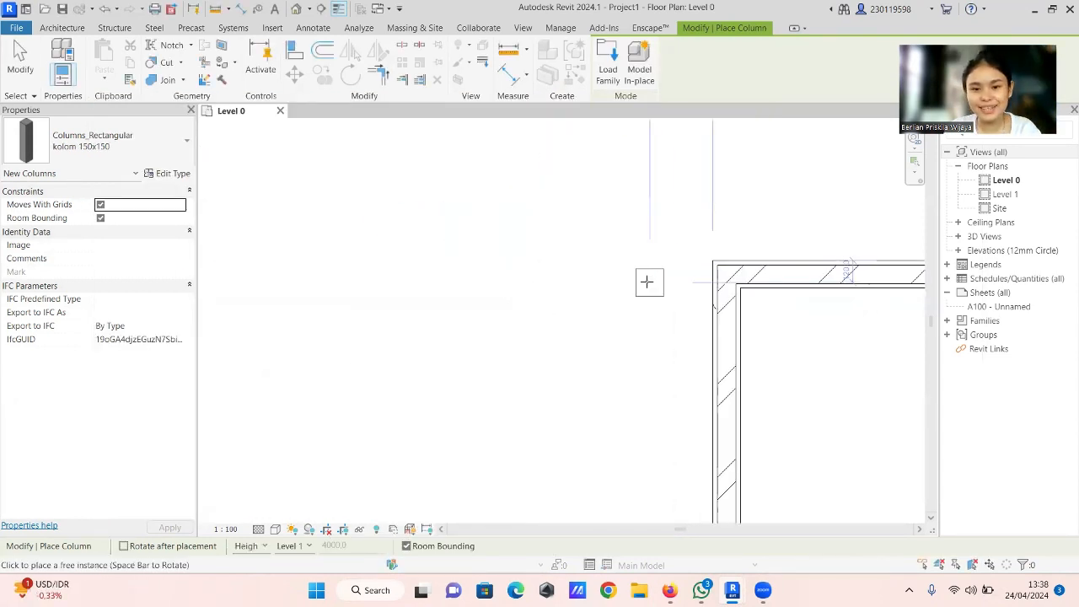
click(645, 274)
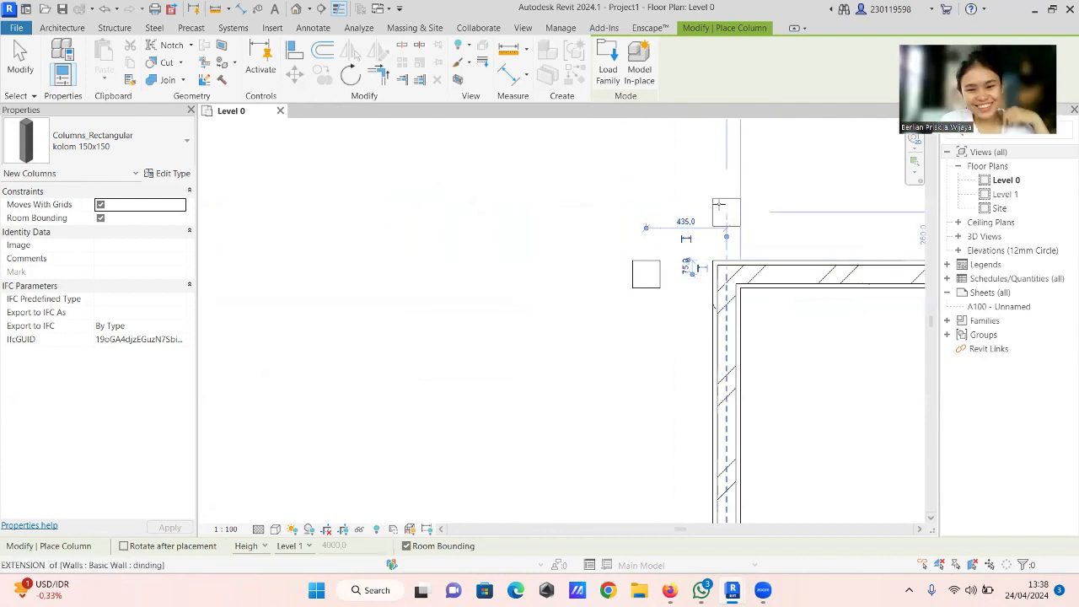
key(Escape)
key(Escape)
Step: Open the family of the newly placed column for editing
scroll(672, 287, up, 1)
scroll(672, 288, up, 1)
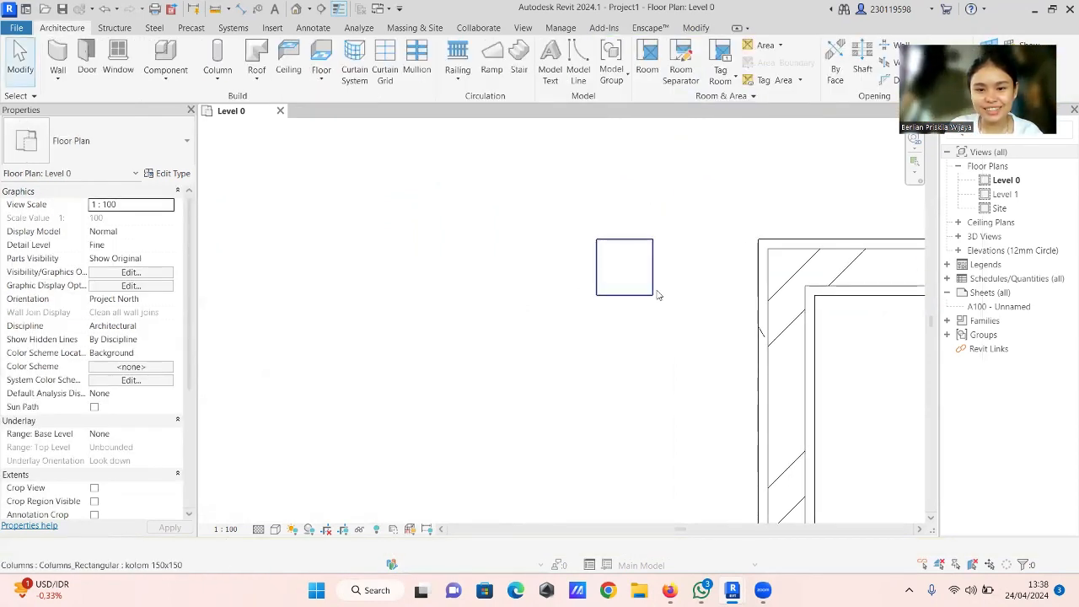
right_click(653, 268)
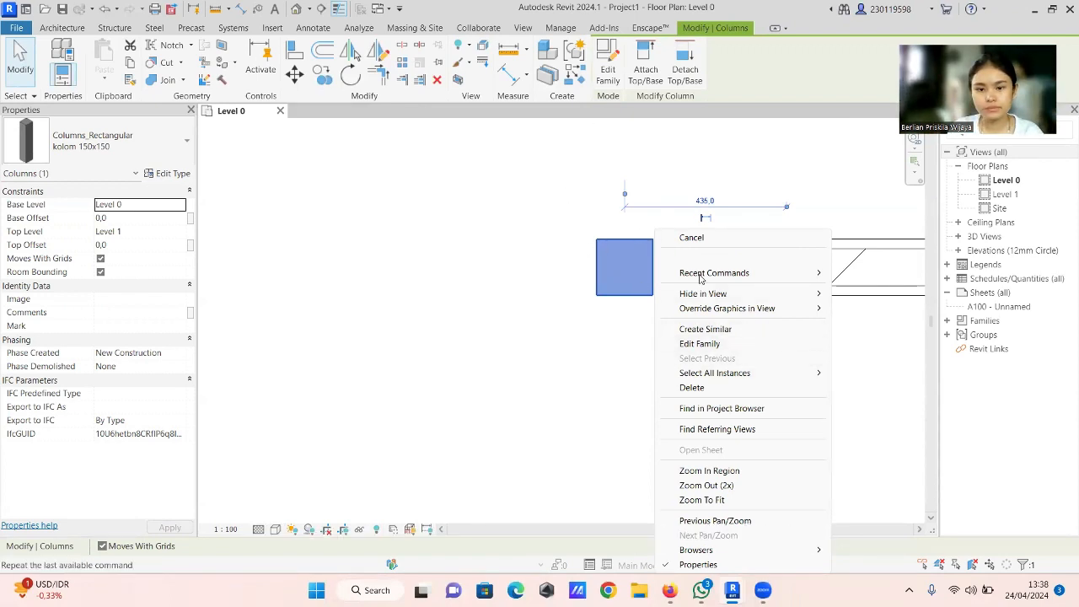
click(746, 345)
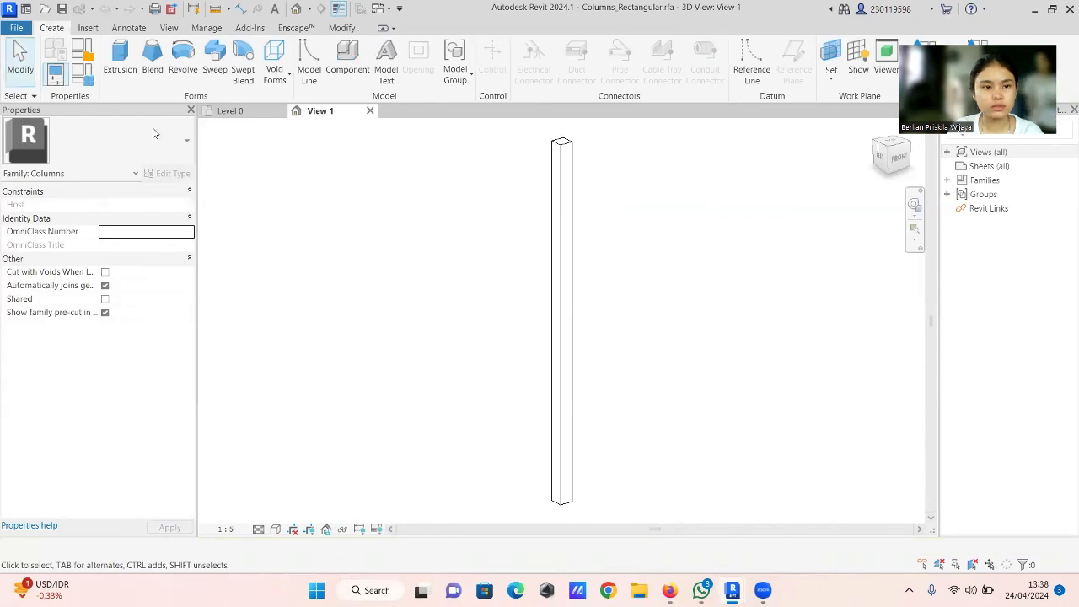
Step: Turn off automatic geometry joining in the column's family category and parameters, and load the family back into the project
click(557, 232)
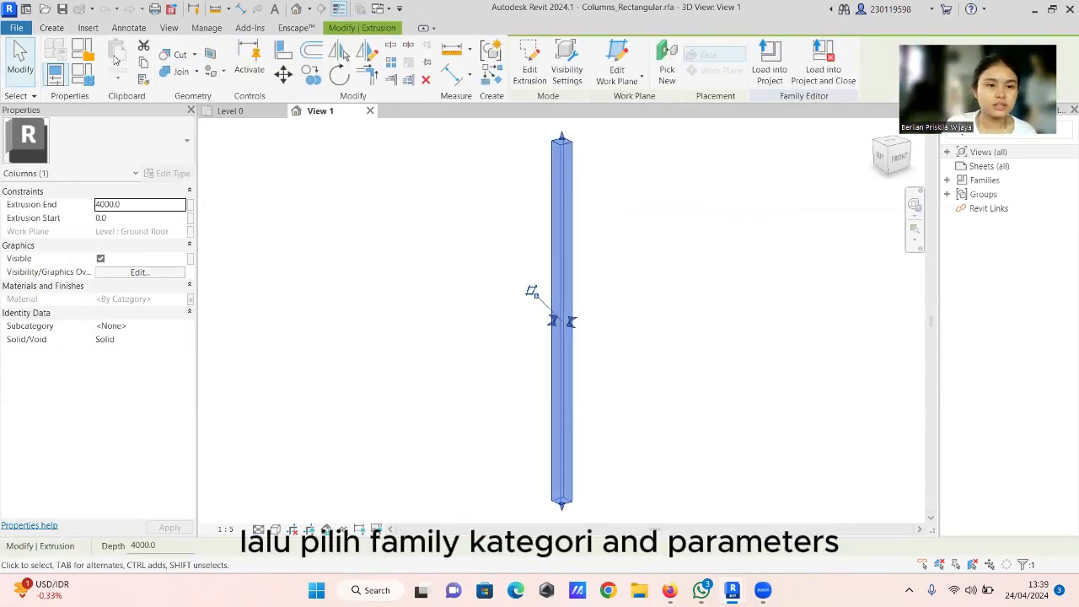
click(51, 28)
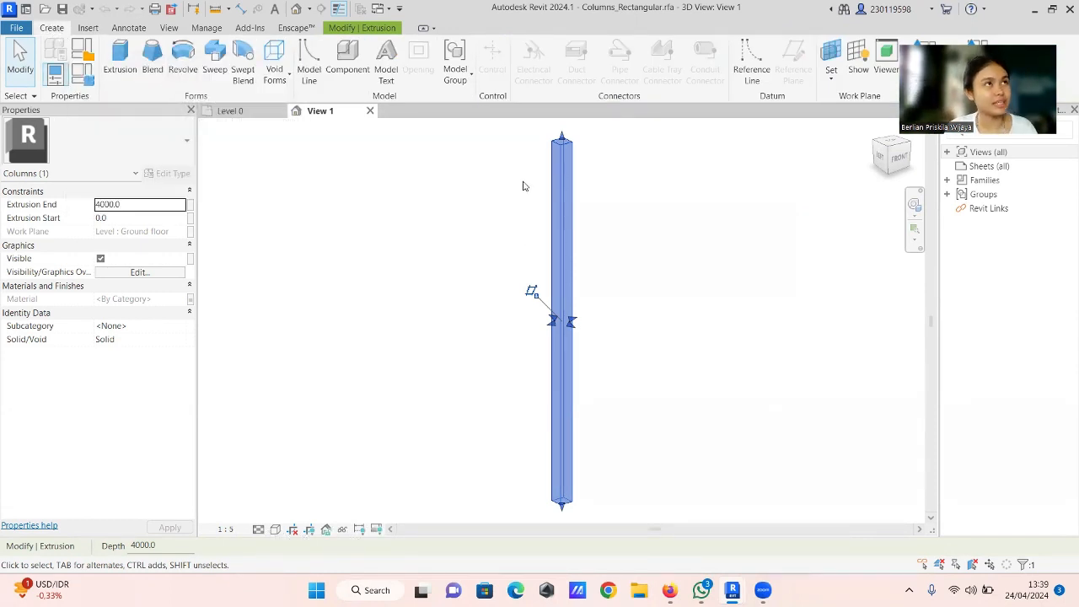
click(84, 52)
click(585, 378)
click(678, 444)
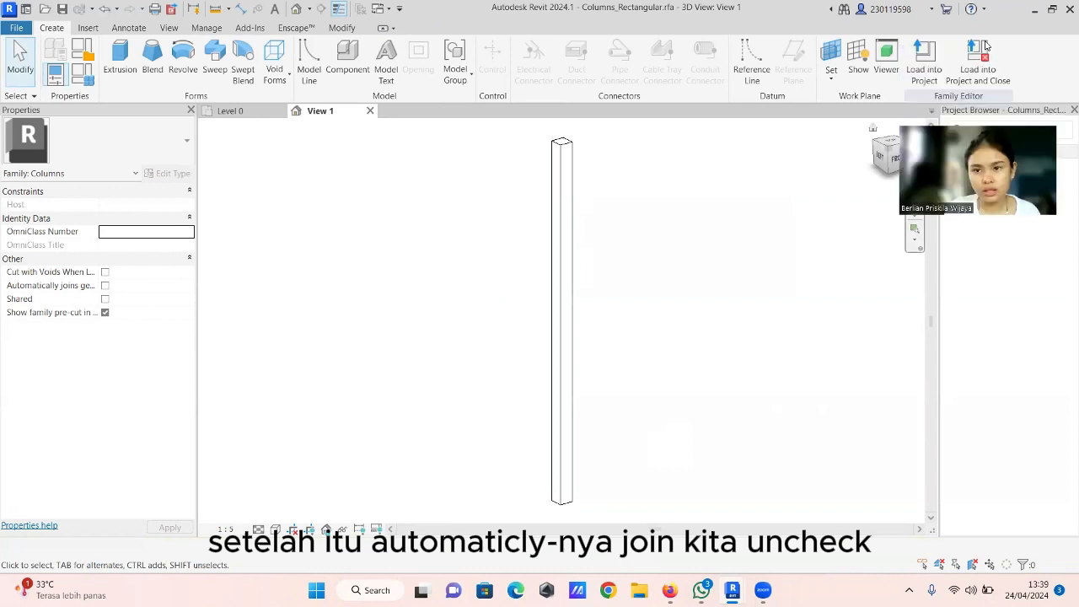
click(924, 59)
click(461, 261)
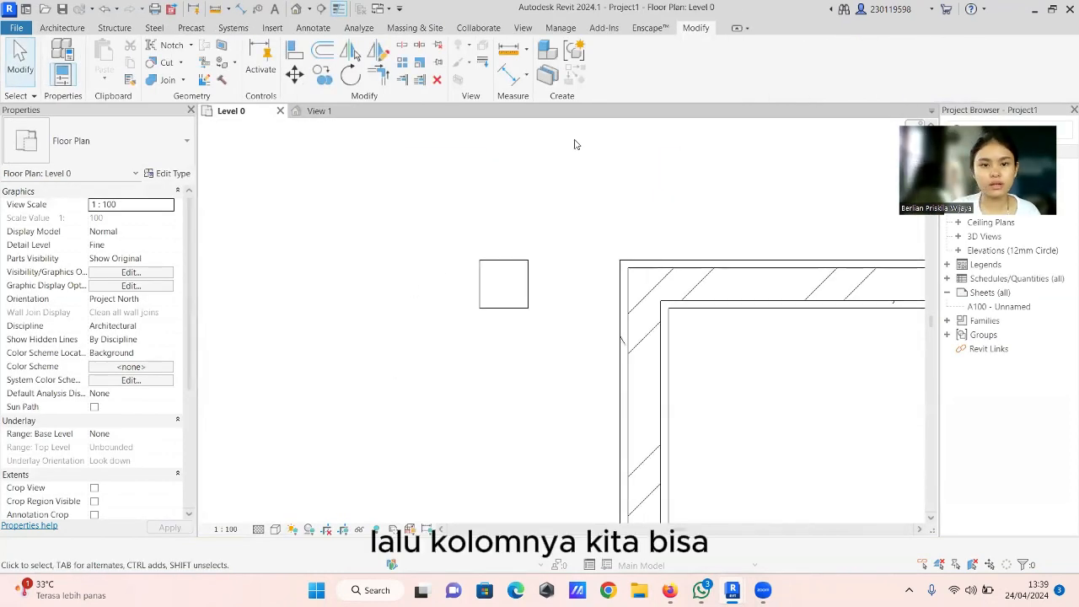
scroll(539, 198, down, 5)
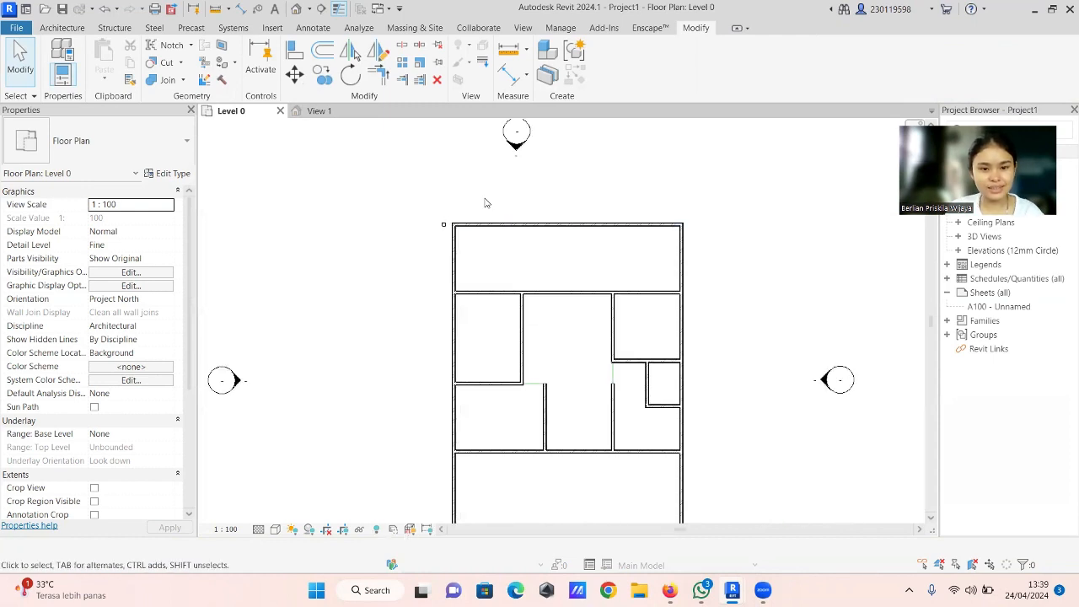
drag(443, 202, 710, 481)
scroll(711, 481, down, 3)
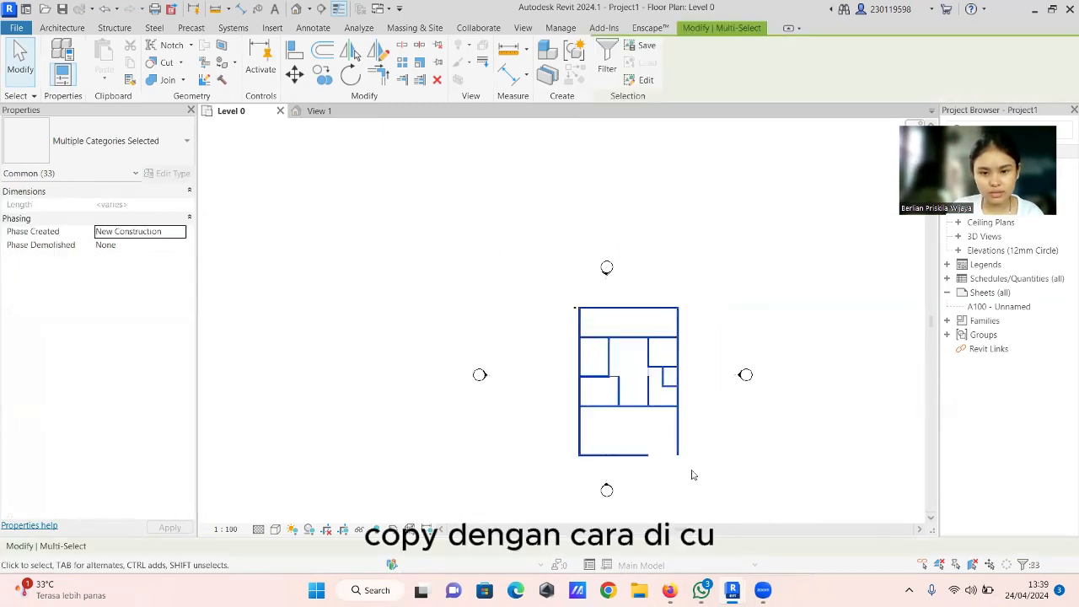
click(605, 71)
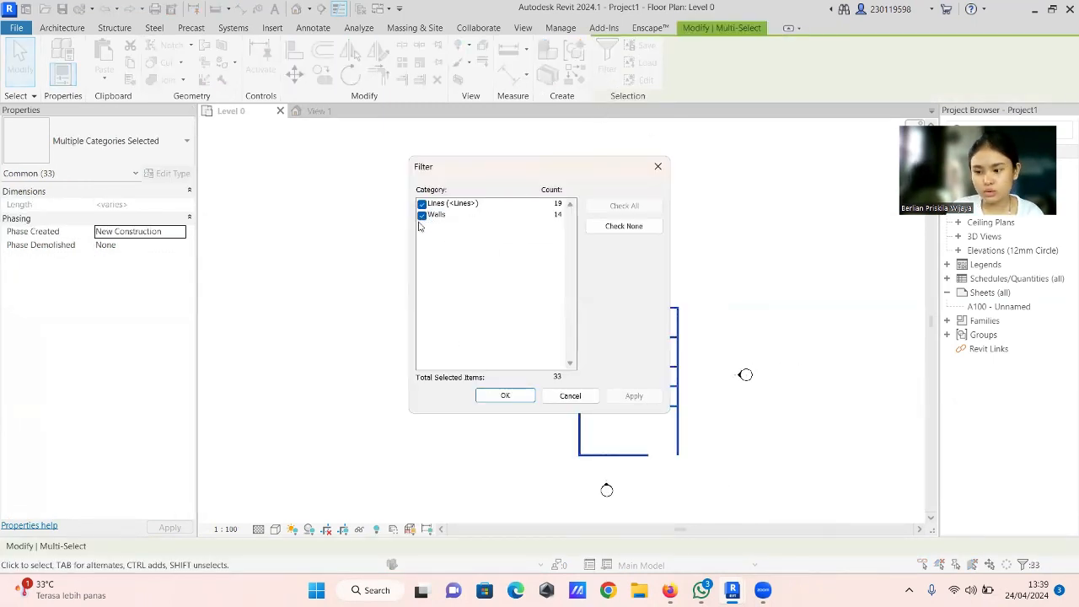
click(505, 395)
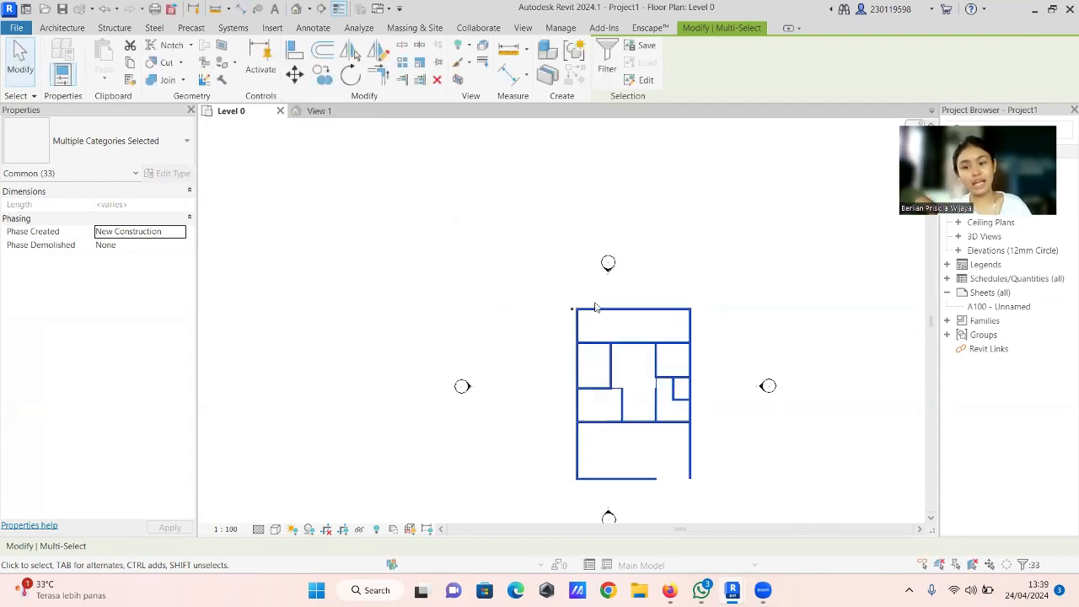
scroll(505, 329, up, 5)
key(Escape)
Step: Try to copy the column standing beside the upper-left wall corner
click(469, 328)
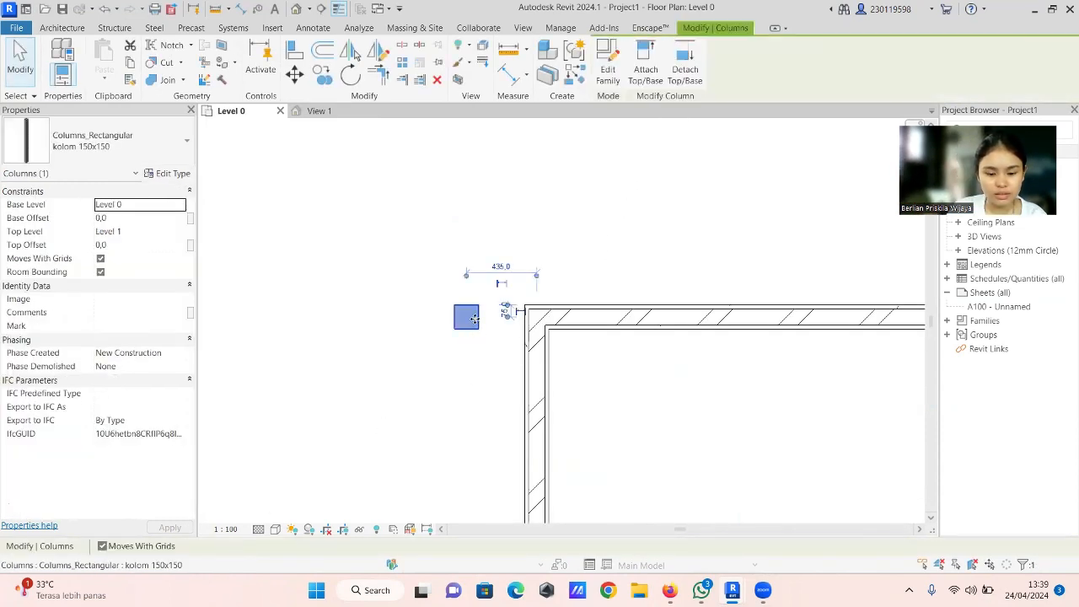
key(Return)
click(506, 438)
click(477, 326)
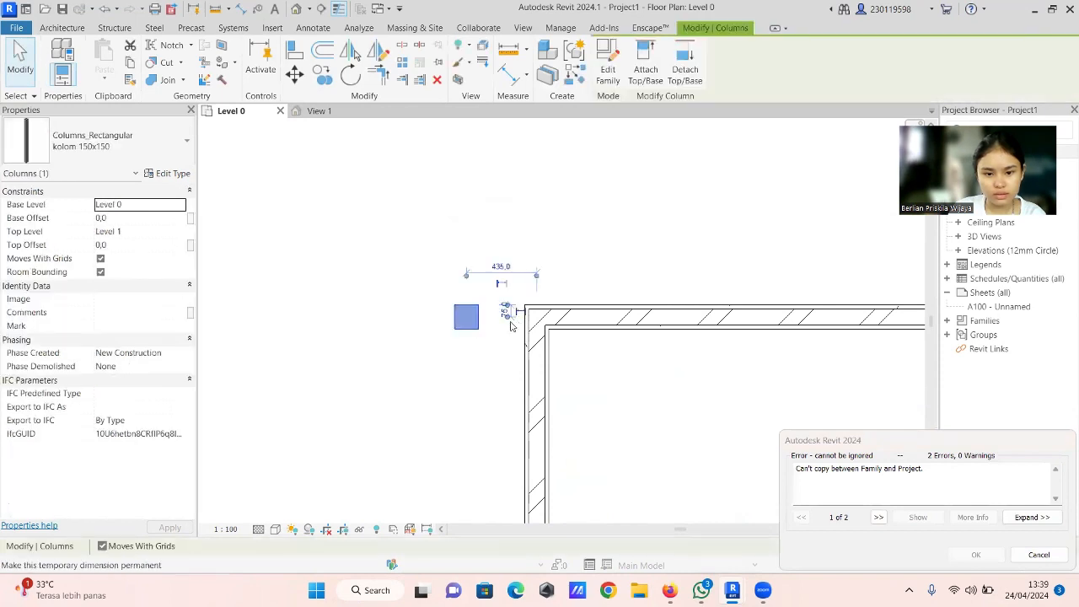
click(1039, 555)
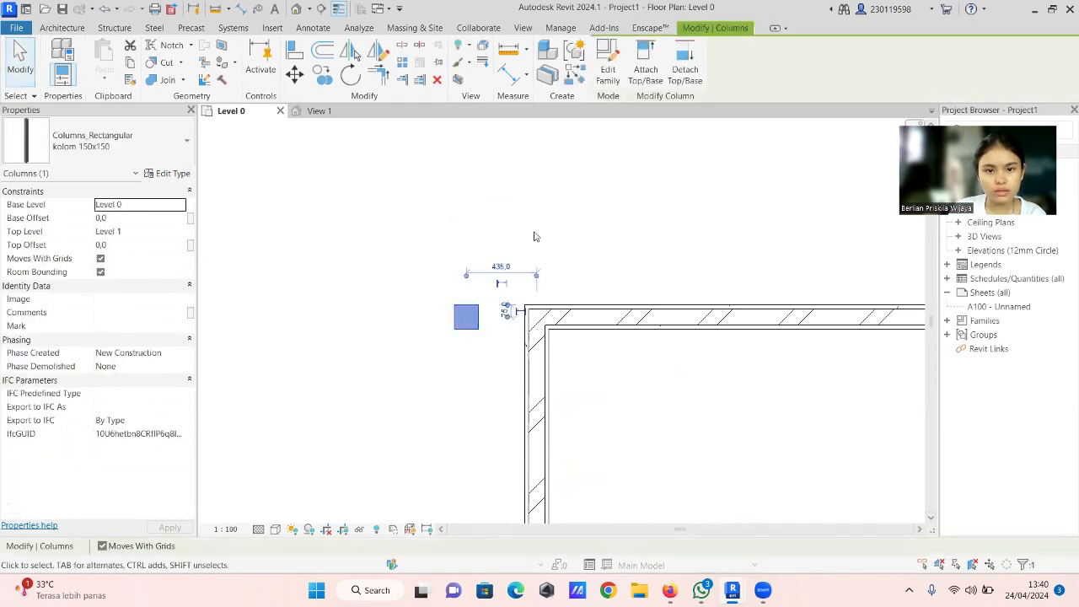
Step: Create similar kolom 150x150 columns at the plan's upper-left corner and at the corners and junctions of the upper walls
click(573, 78)
click(537, 317)
scroll(378, 253, down, 4)
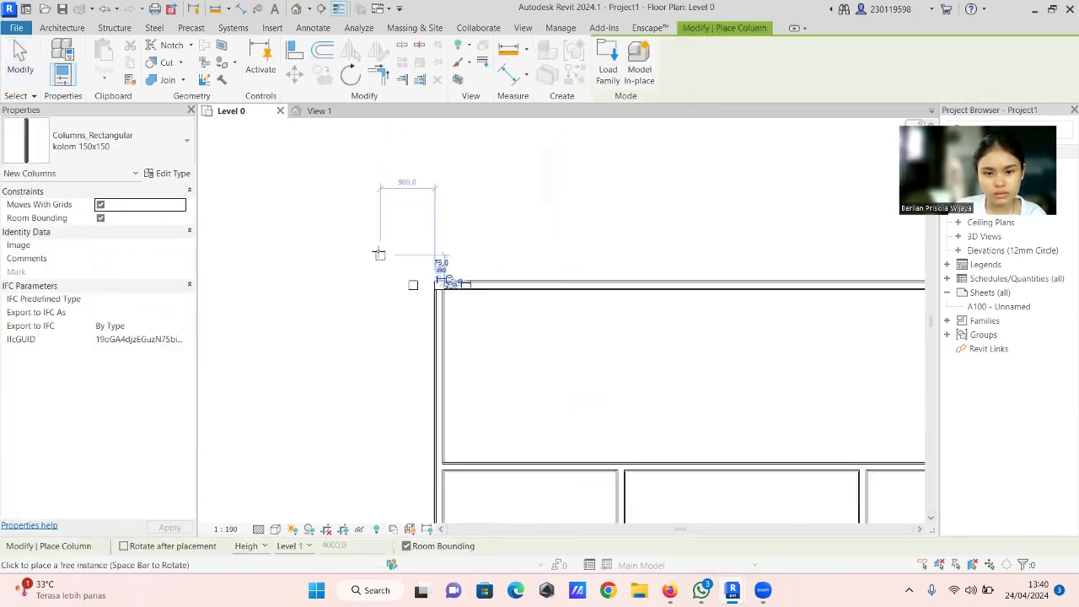
scroll(628, 240, up, 4)
click(625, 245)
scroll(646, 219, down, 4)
click(660, 314)
click(593, 277)
scroll(593, 277, down, 5)
click(469, 245)
scroll(371, 294, up, 5)
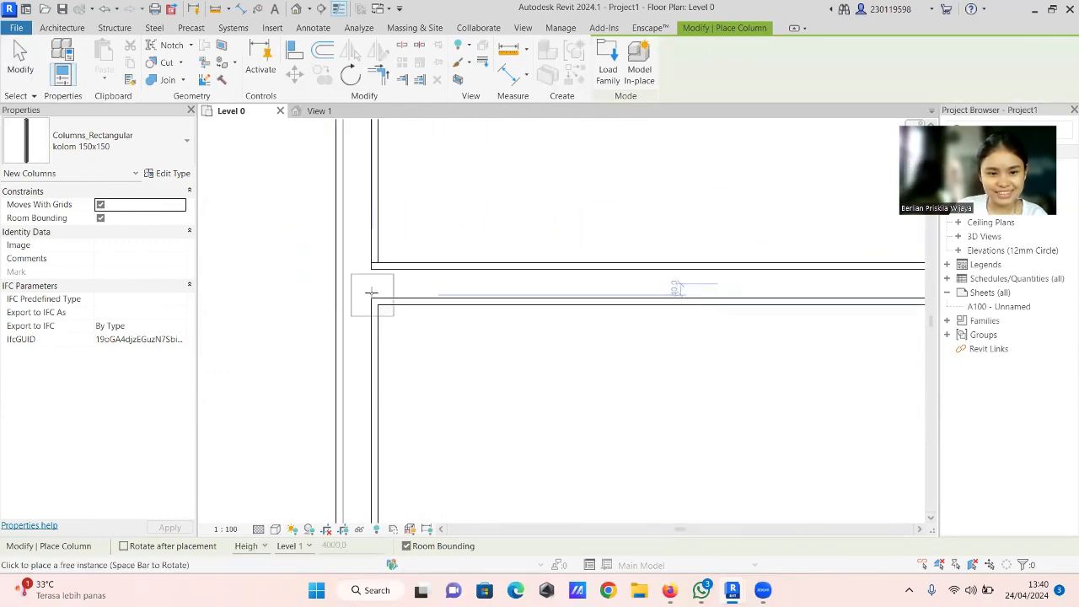
Step: Place kolom 150x150 columns at the left exterior wall's junction and at the neighbouring interior wall corners
click(371, 294)
scroll(371, 294, down, 5)
scroll(400, 367, up, 3)
click(523, 361)
scroll(618, 355, up, 4)
click(458, 268)
scroll(459, 268, down, 4)
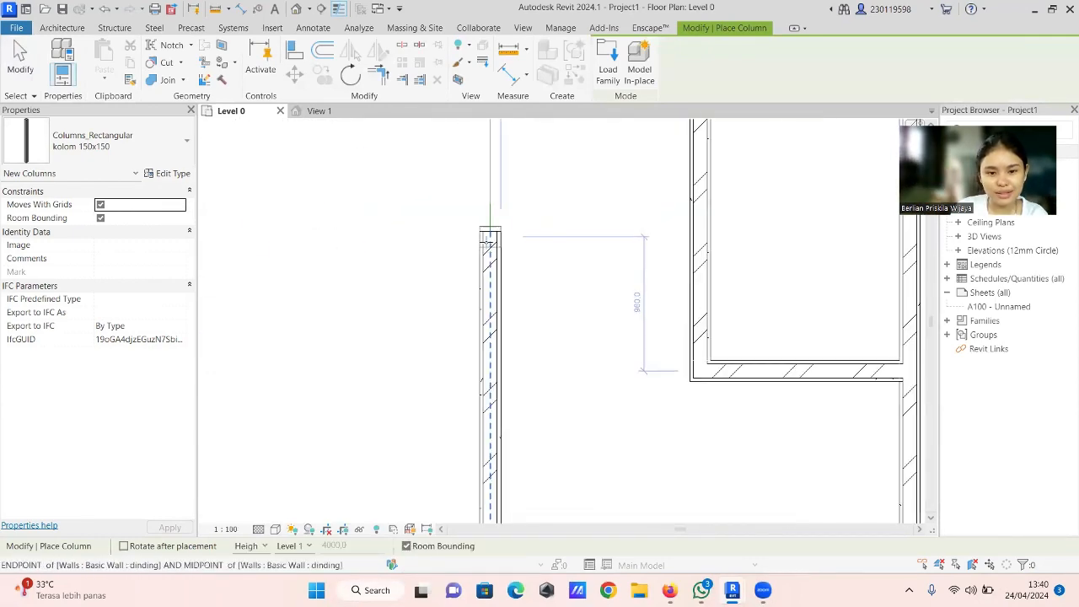
Step: Place columns at the right-hand partial wall's free end and at the small room's wall corners and junctions
click(491, 237)
click(699, 368)
scroll(699, 363, down, 3)
click(675, 295)
click(515, 294)
click(832, 295)
click(832, 505)
scroll(439, 253, down, 4)
scroll(226, 329, up, 2)
Step: Place columns at both ends of the lower divider wall and at the lowest room's wall corners, including the lower-left one
click(226, 329)
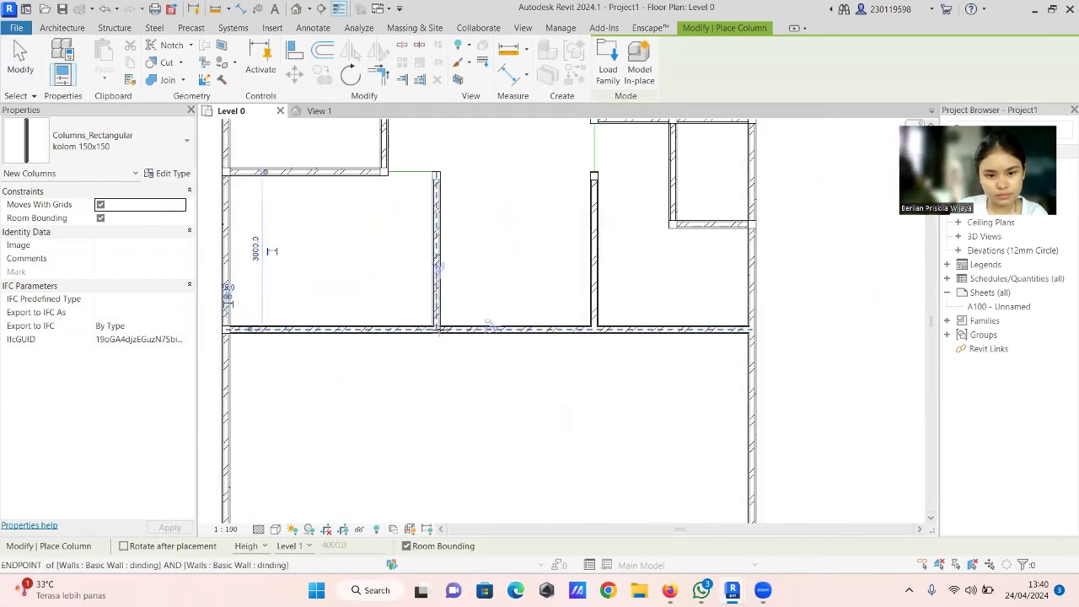
click(752, 330)
click(566, 351)
click(749, 346)
scroll(472, 308, up, 3)
click(472, 309)
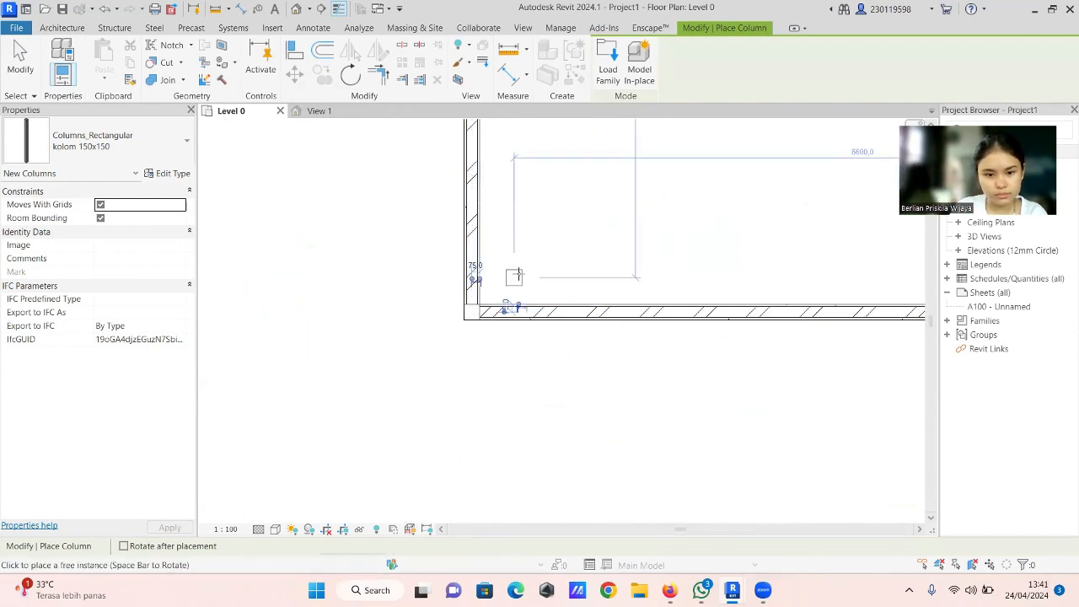
key(Escape)
key(Escape)
Step: Switch the floor plan to a shaded visual style and delete the spare column outside the upper-left corner
scroll(426, 347, down, 4)
click(276, 530)
click(292, 473)
scroll(799, 241, up, 5)
scroll(799, 241, down, 4)
scroll(506, 157, up, 4)
click(469, 191)
key(Delete)
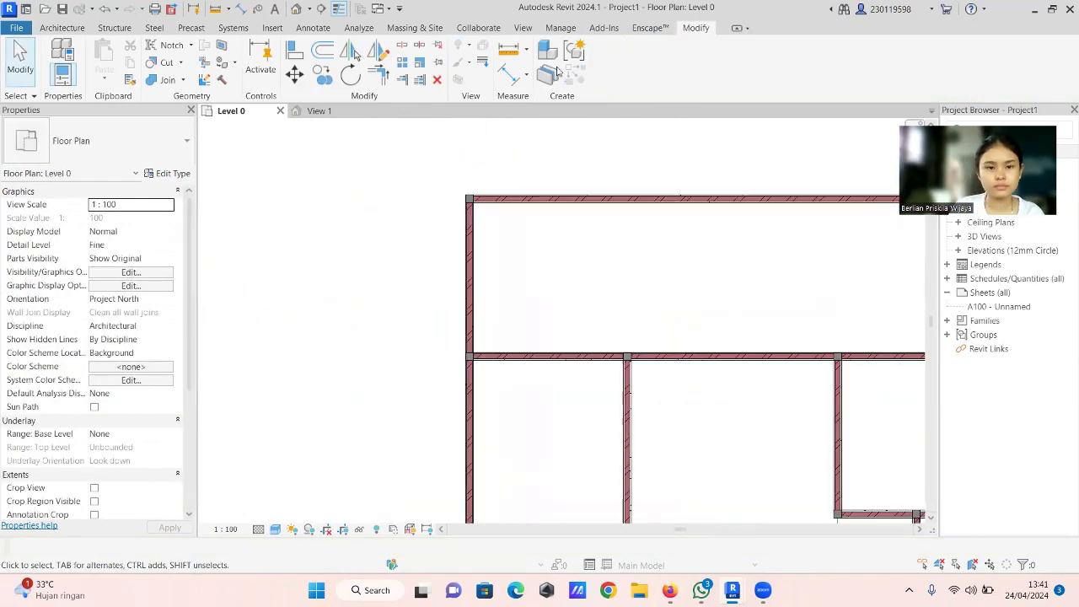
Step: Add an aligned dimension chain above the top wall, referencing the exterior walls and the two vertical interior walls
click(241, 8)
scroll(317, 195, down, 3)
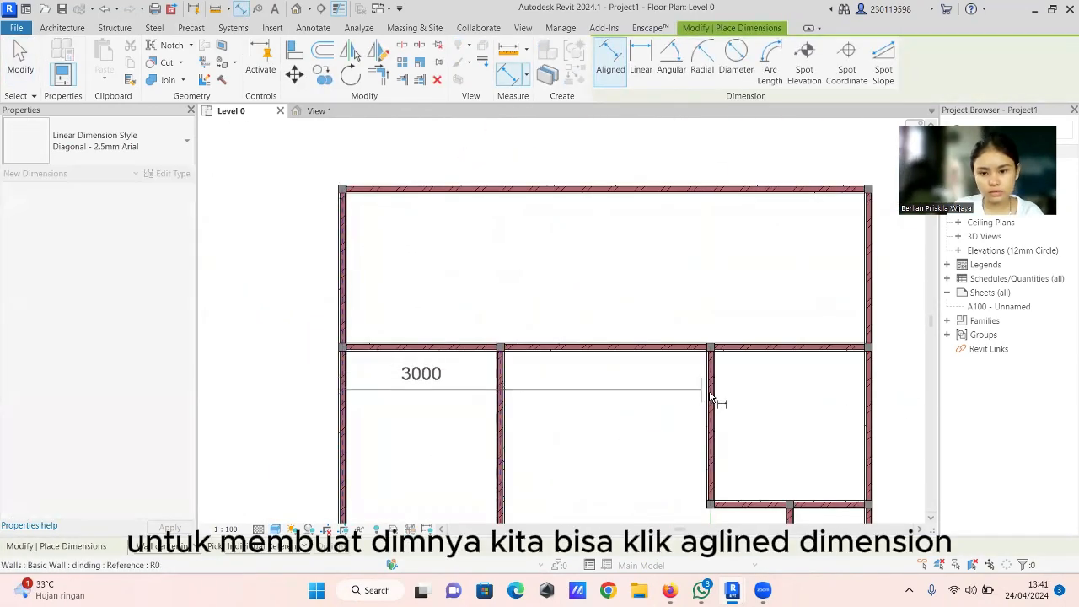
click(711, 397)
click(868, 192)
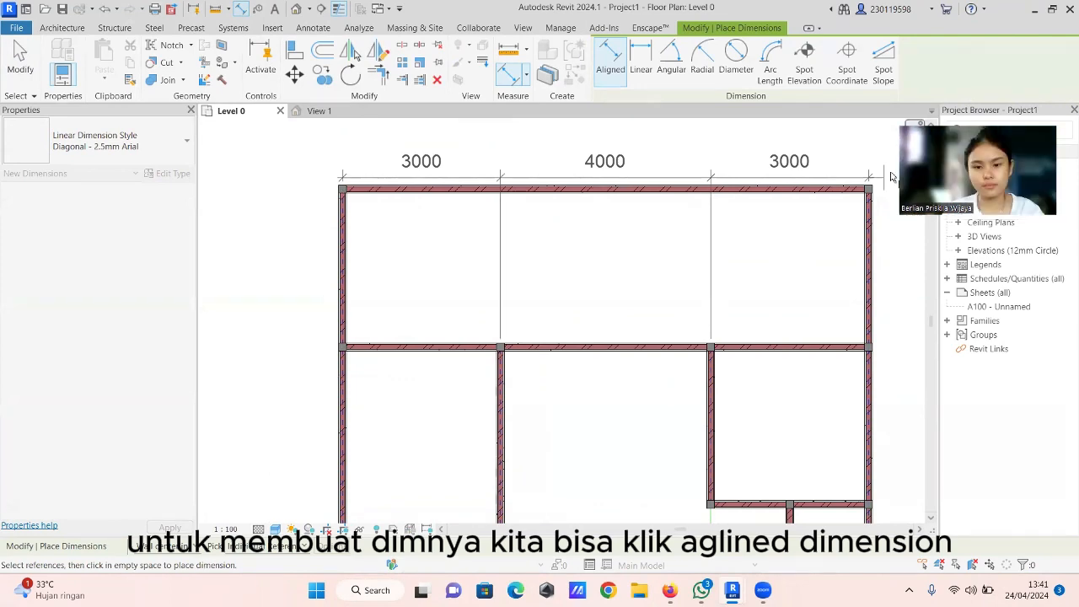
click(891, 177)
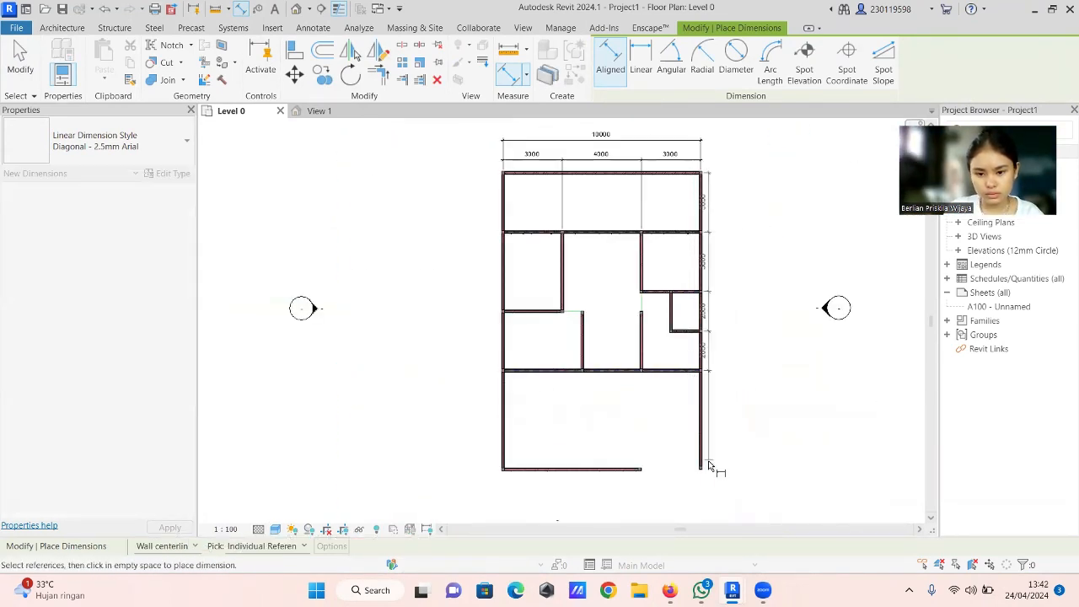
Step: Add aligned dimension chains for the wall spacing along the plan's right-hand side and below its lower wall
scroll(708, 466, up, 3)
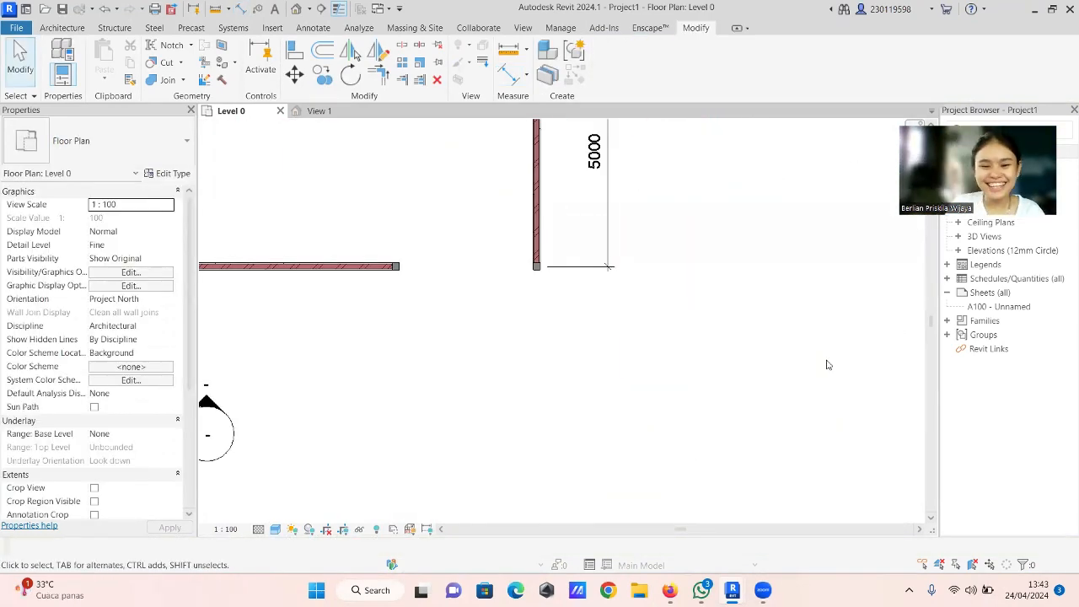
scroll(740, 312, down, 4)
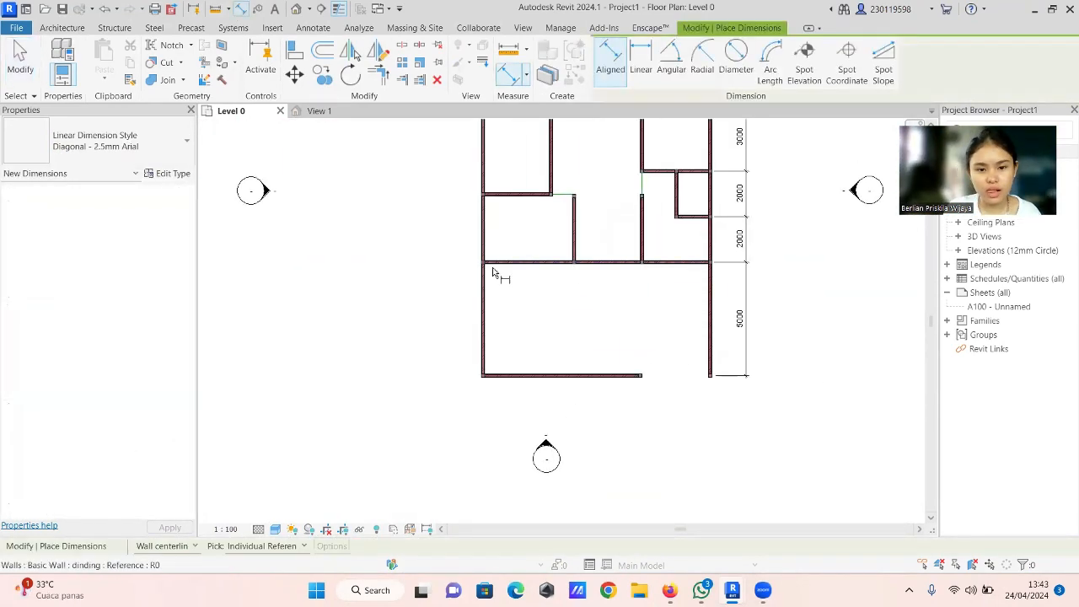
click(626, 282)
click(650, 301)
scroll(649, 301, up, 1)
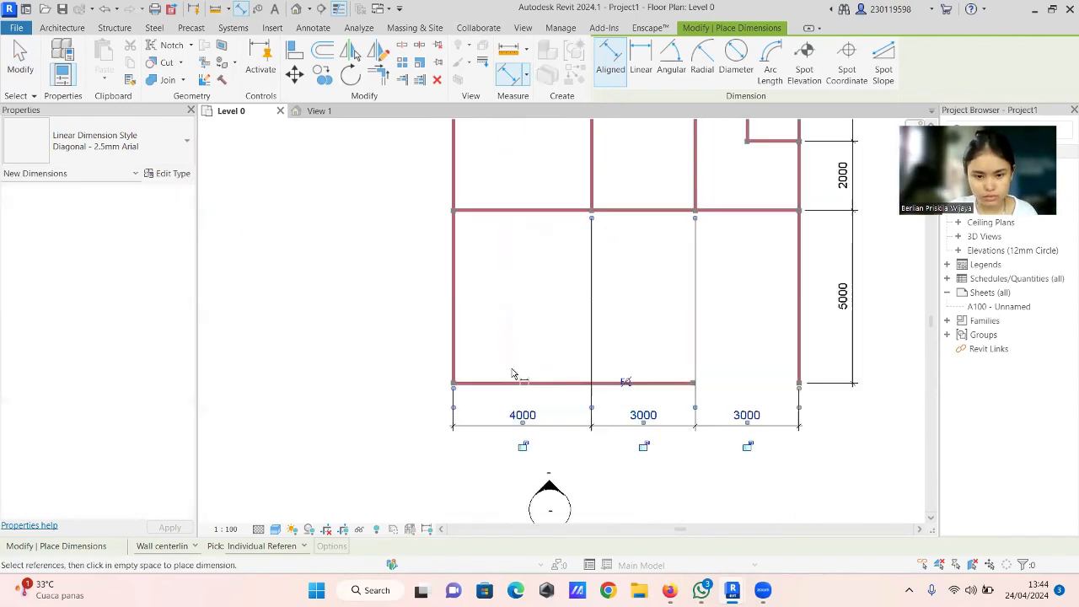
Step: Dimension the plan's overall width below the lower dimension chain, between the two exterior side walls
click(453, 376)
scroll(811, 393, up, 6)
click(748, 330)
scroll(750, 331, down, 6)
click(769, 401)
Step: Add a wall-spacing dimension chain along the plan's left-hand side and an overall length dimension outside it
scroll(775, 384, down, 2)
click(602, 137)
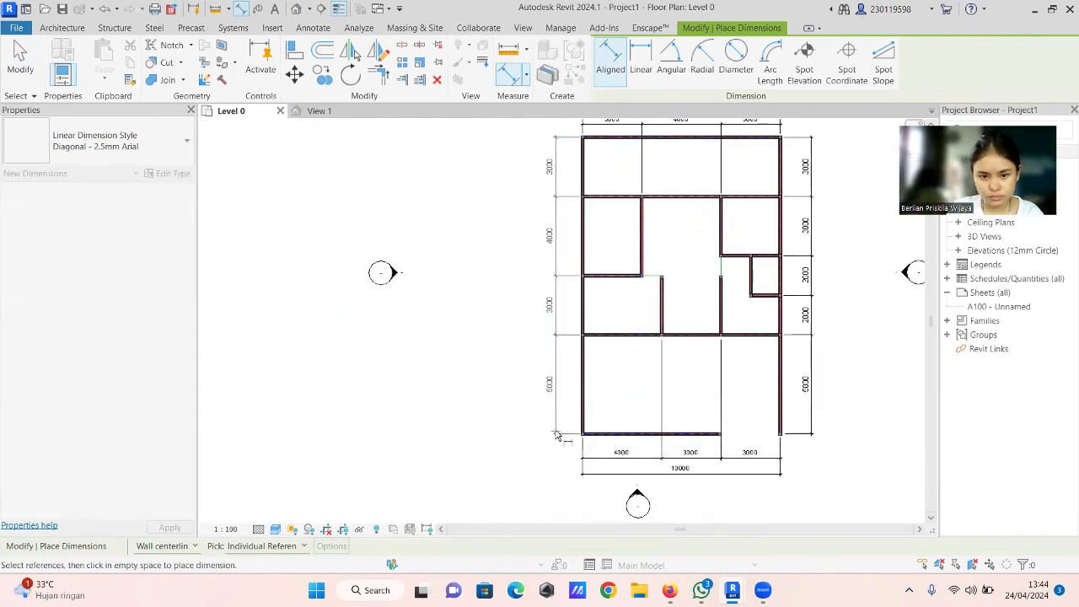
click(555, 435)
click(608, 138)
click(615, 434)
click(536, 421)
Step: Dimension the plan's overall length outside the right-hand dimension chain and finish dimensioning
click(766, 138)
click(779, 434)
click(843, 413)
key(Escape)
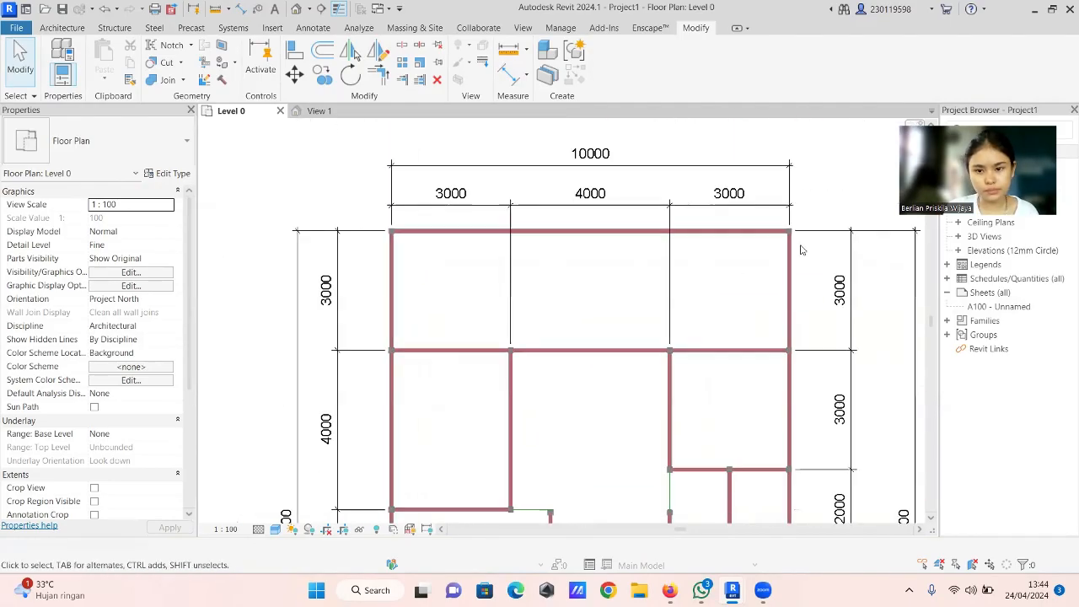
scroll(799, 241, down, 3)
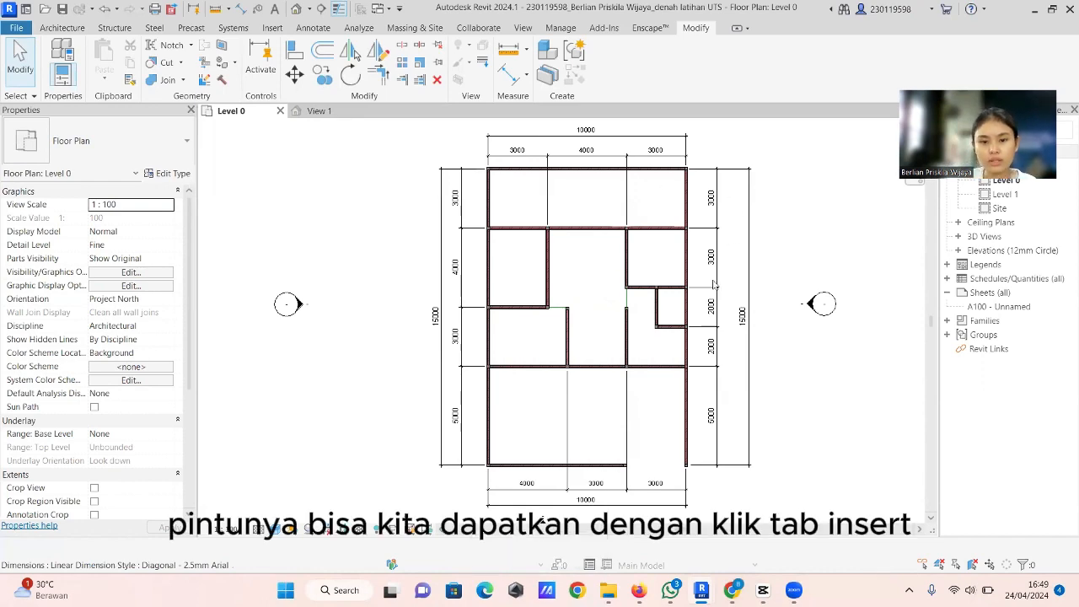
Step: Place 810x2110mm Doors_IntSgl doors in the lower wall of the upper-right room and in the side wall of the small room below it
scroll(714, 284, up, 4)
click(59, 28)
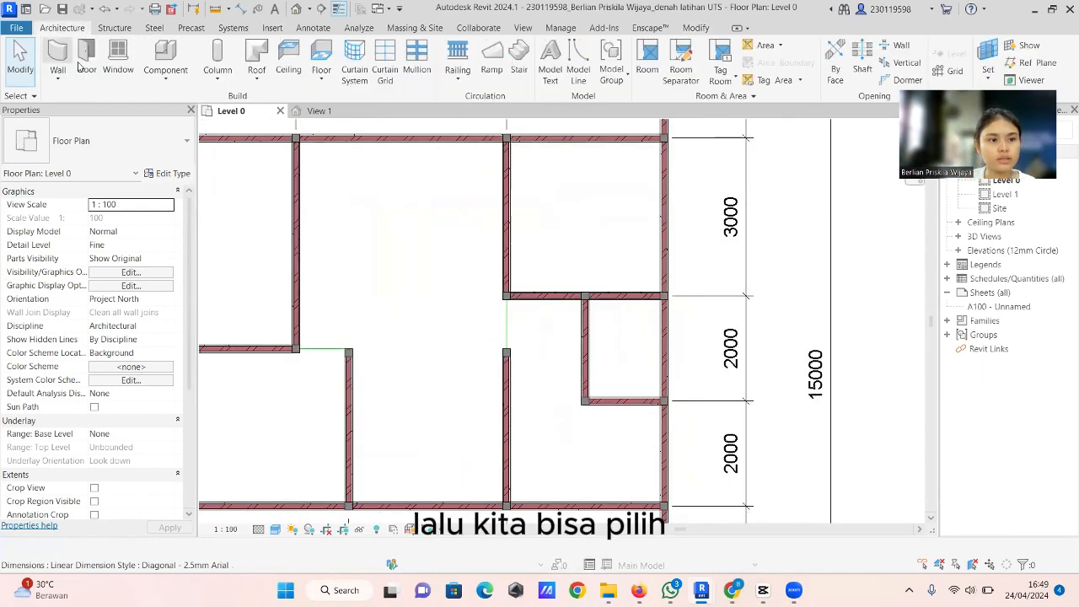
click(85, 69)
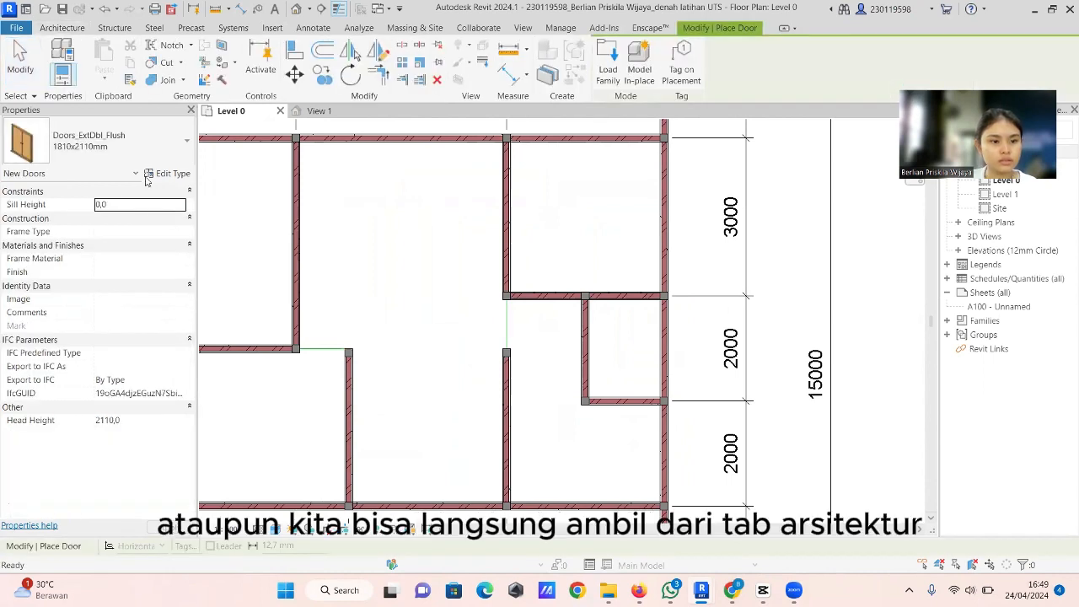
click(165, 143)
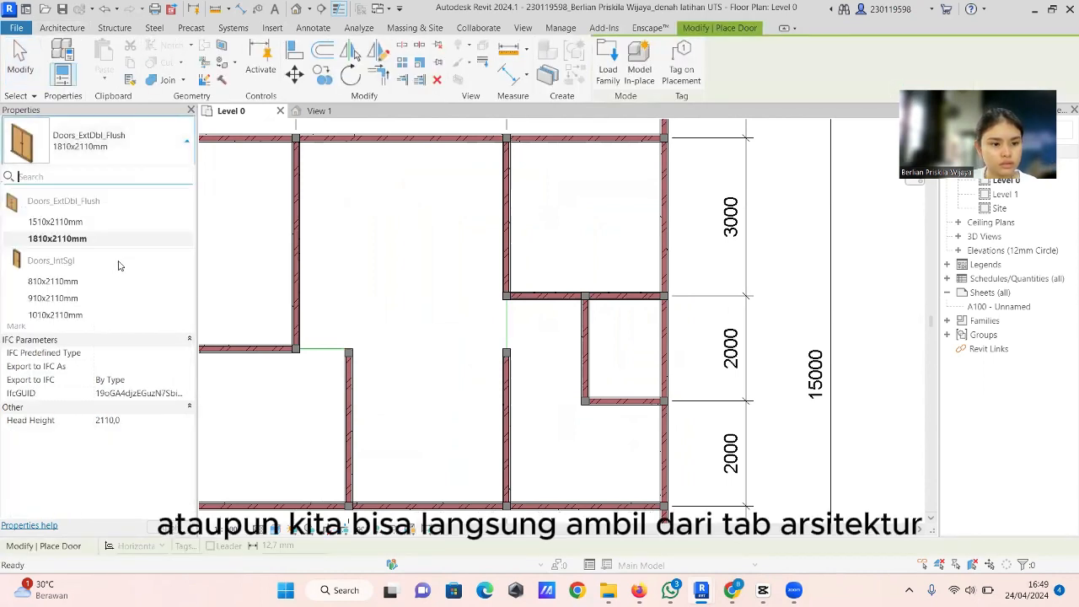
click(53, 281)
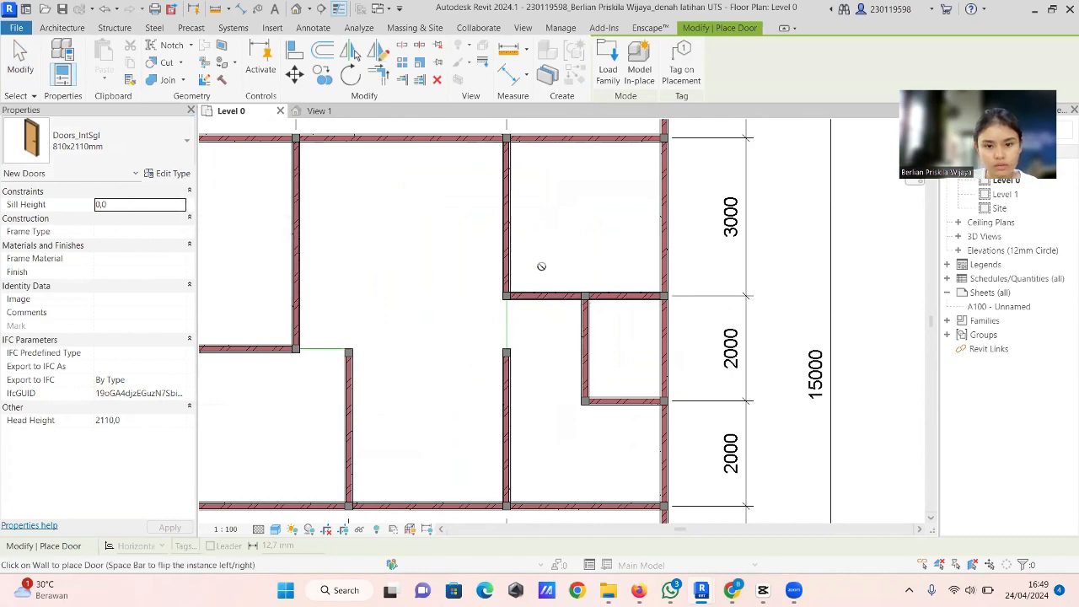
scroll(541, 267, up, 2)
click(520, 304)
key(Escape)
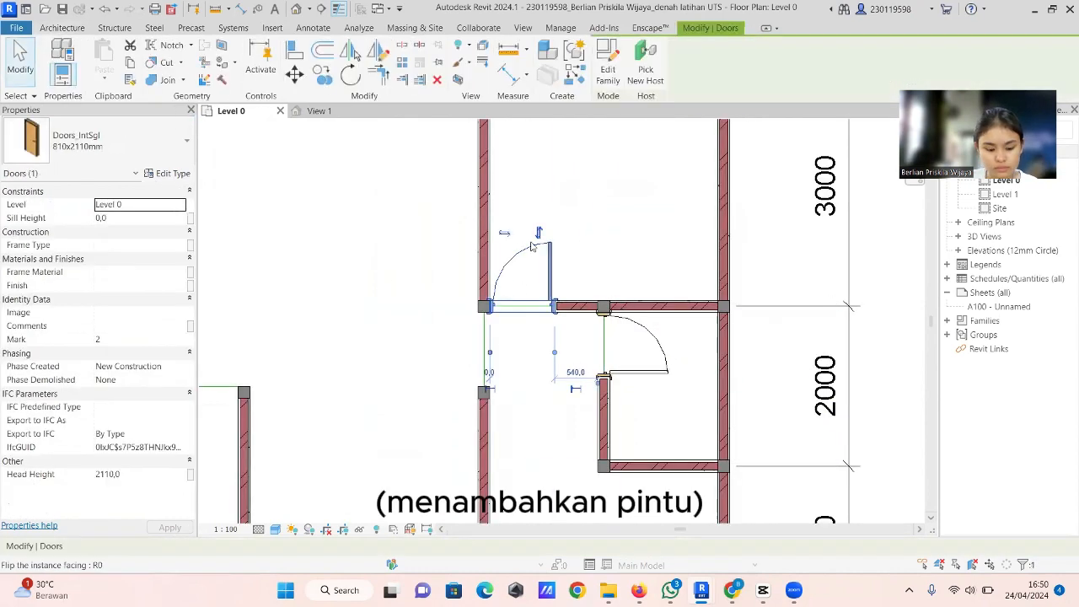
Step: Flip the swing of the upper-right room's door and of the small room's door so they open against the adjacent walls
click(504, 232)
click(650, 332)
click(676, 327)
scroll(566, 392, down, 1)
middle_drag(567, 392, 566, 224)
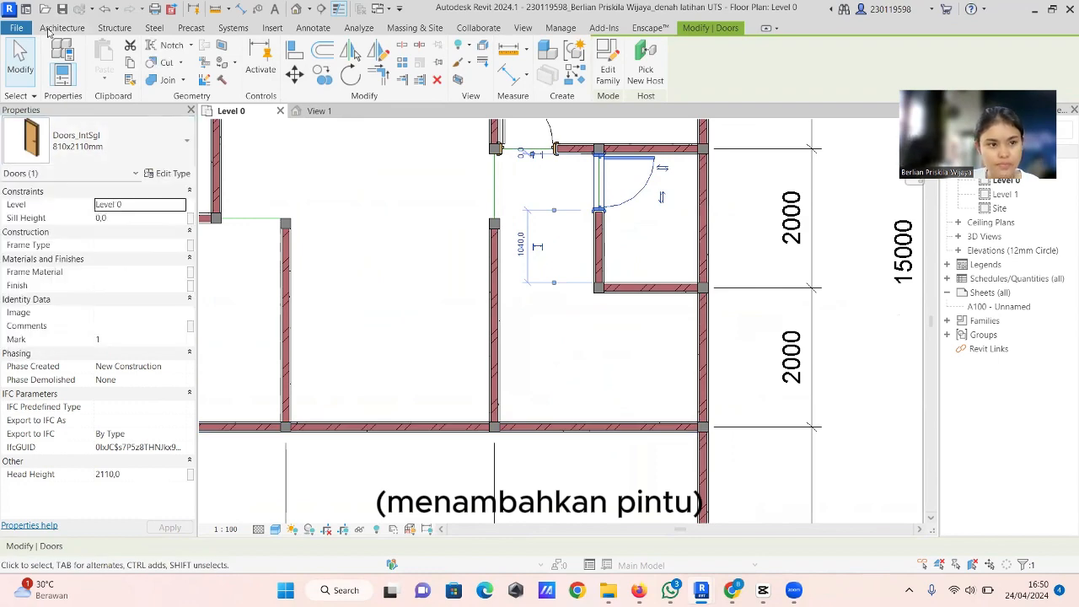
Step: Place an 810x2110mm Doors_IntSgl door in the lower wall of the lower-right room, against the column at its inner corner
click(51, 31)
click(82, 57)
click(118, 141)
click(122, 284)
click(528, 425)
key(Escape)
click(551, 382)
click(118, 140)
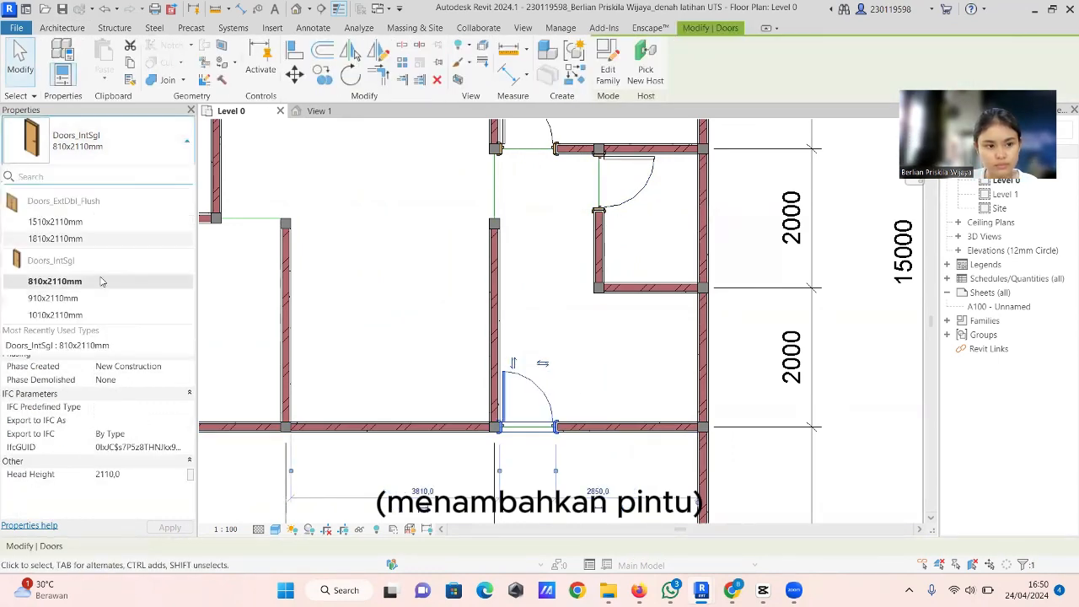
click(102, 282)
Step: Place 810x2110mm Doors_IntSgl doors in the central room's lower wall and in the wall between the left room and the central room
click(62, 29)
click(83, 57)
click(122, 141)
click(101, 282)
click(322, 420)
click(405, 289)
scroll(329, 337, down, 4)
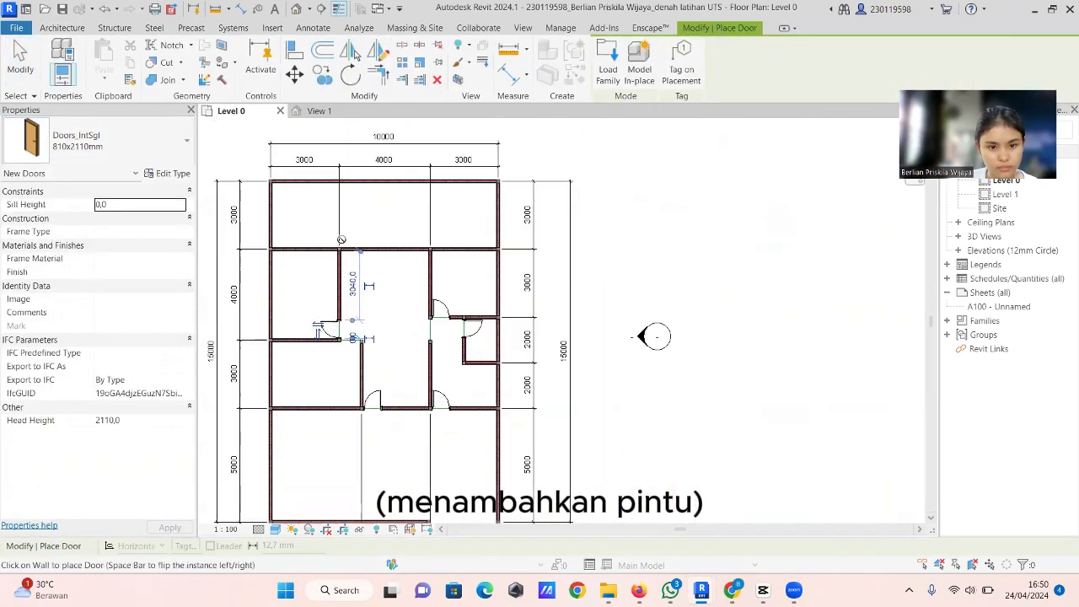
Step: Add an 810x2110mm door at the left end of the central room's upper wall and flip the left room's door
scroll(379, 238, up, 5)
click(317, 263)
key(Escape)
click(268, 428)
click(250, 431)
middle_drag(362, 438, 290, 315)
click(294, 428)
scroll(362, 348, down, 4)
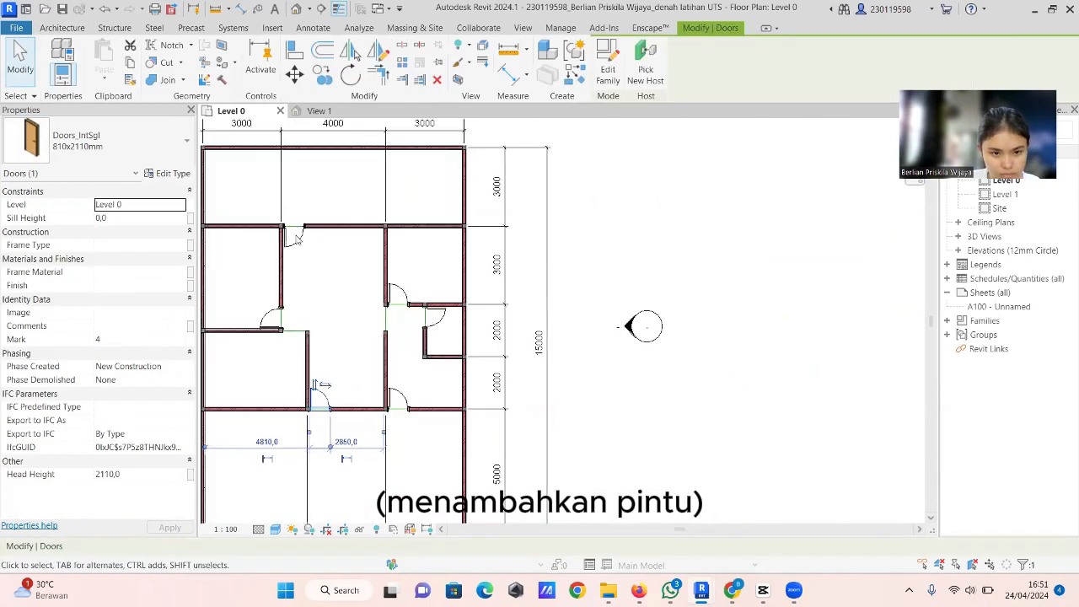
Step: Place two 910x910mm Windows_Dbl_w-Glazing_Bars_and_1Fixed windows side by side in the lower wall of the lower-left room
click(62, 27)
click(108, 57)
click(118, 141)
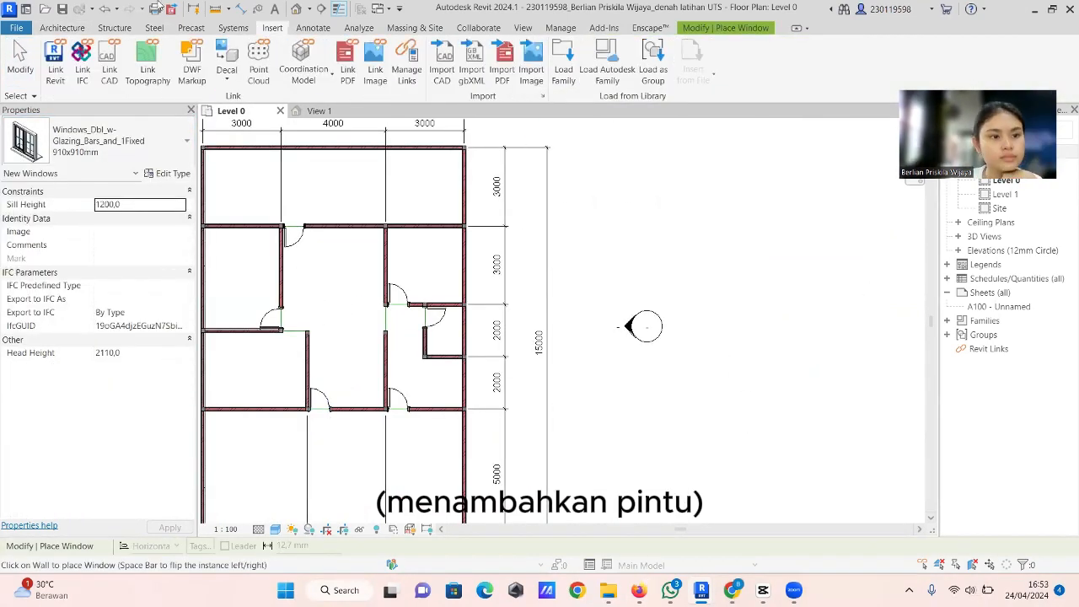
click(61, 28)
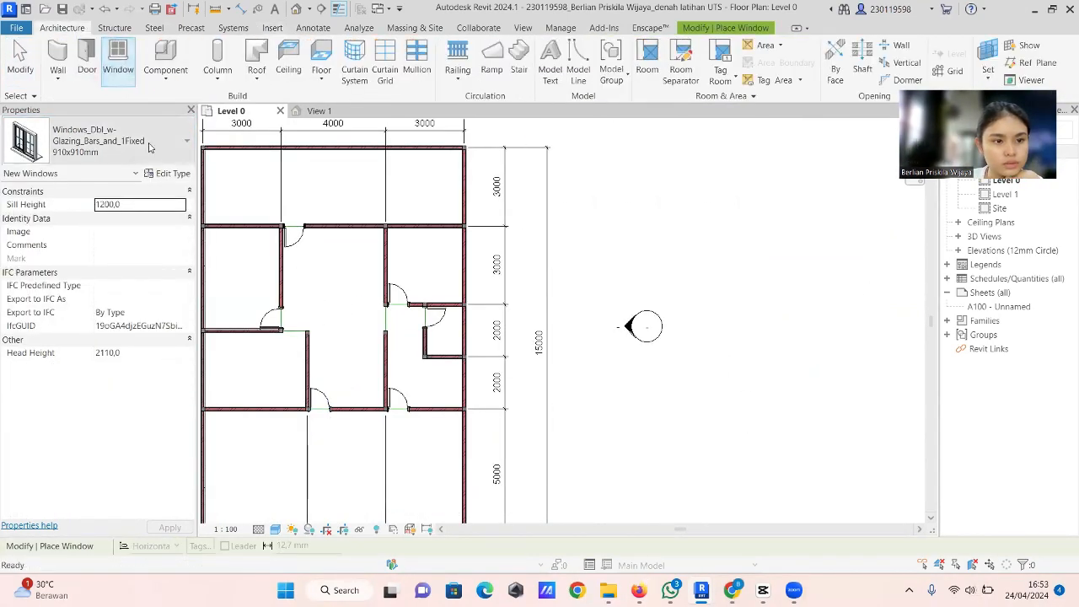
click(118, 141)
click(53, 222)
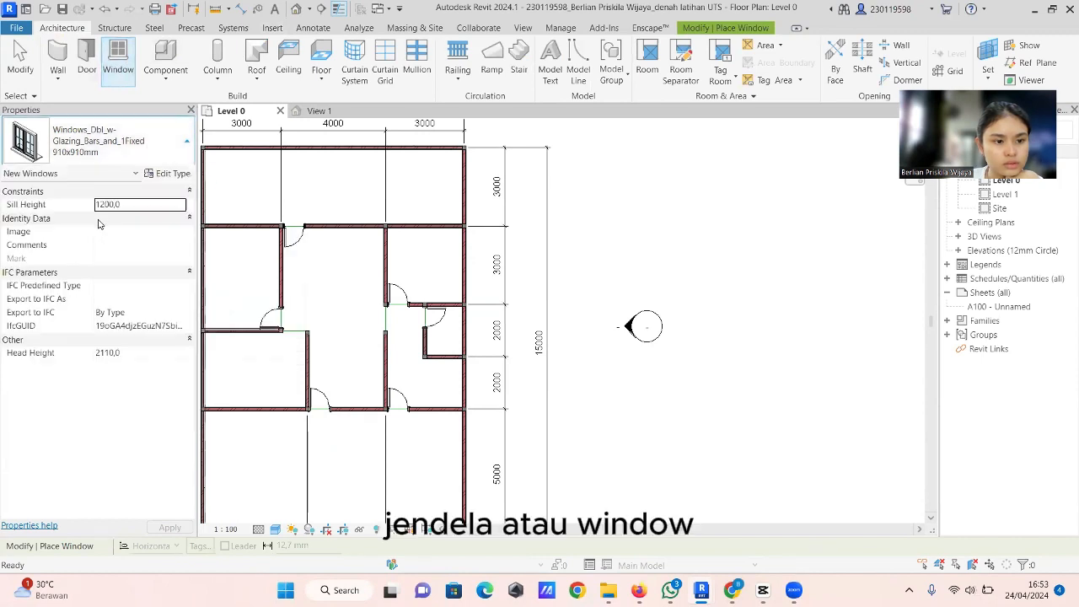
scroll(381, 328, up, 5)
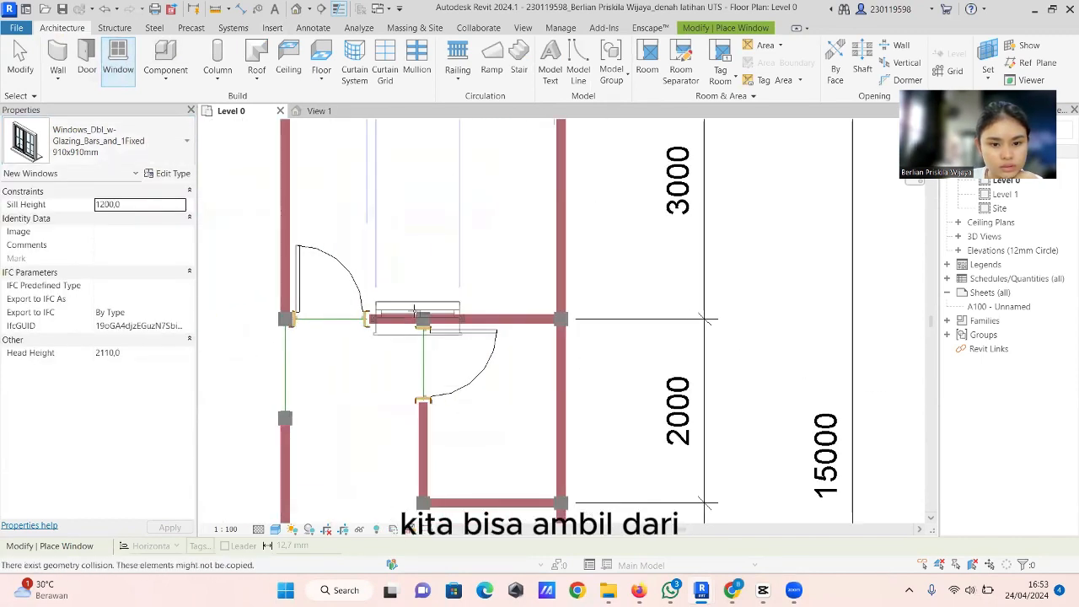
scroll(413, 317, down, 5)
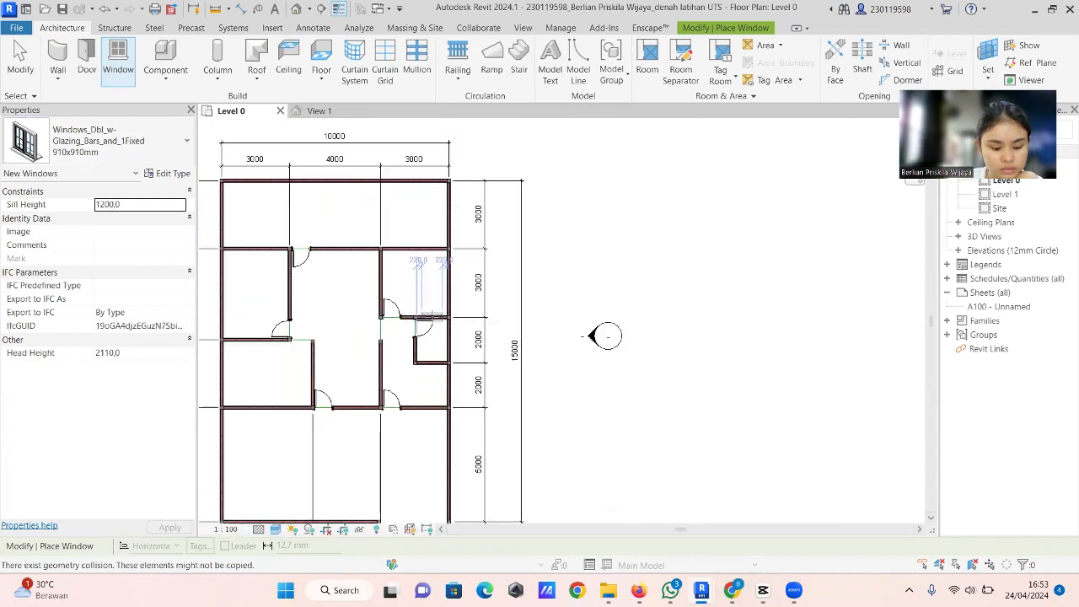
scroll(246, 425, up, 5)
scroll(249, 432, down, 5)
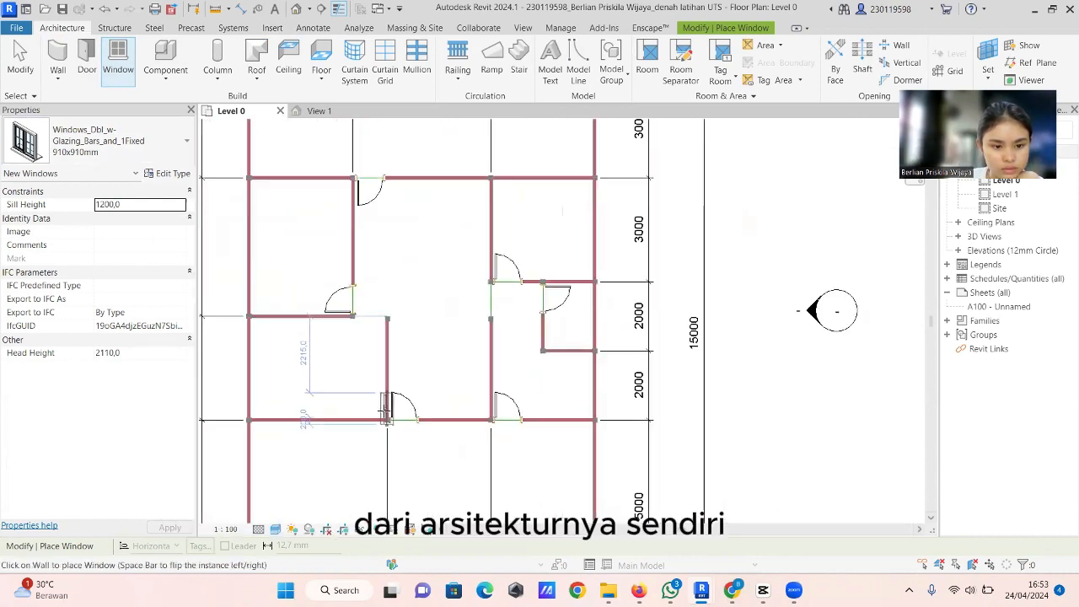
scroll(325, 407, up, 5)
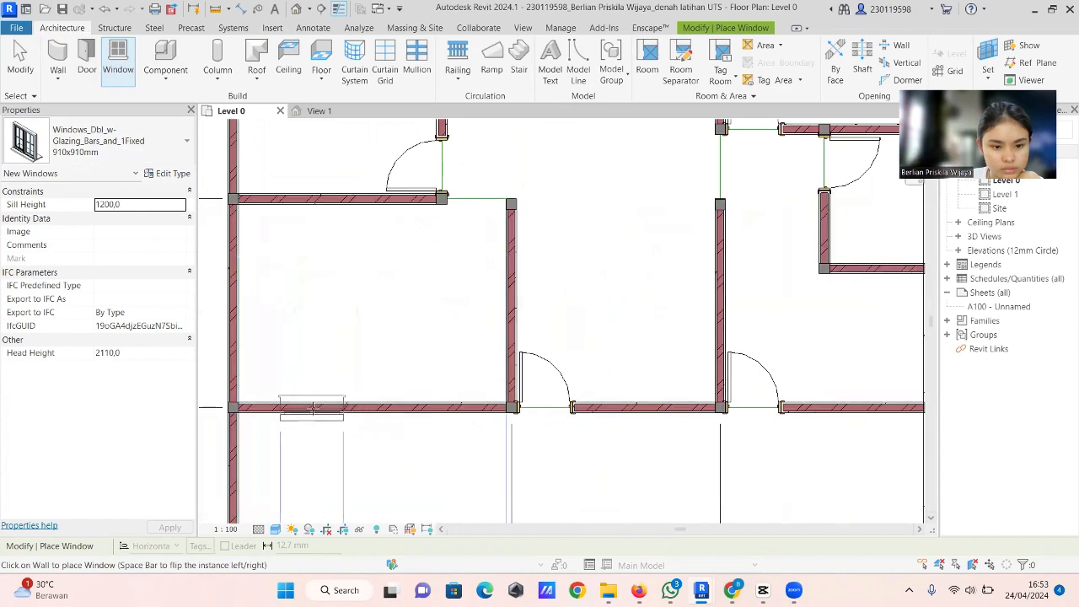
click(310, 410)
click(383, 406)
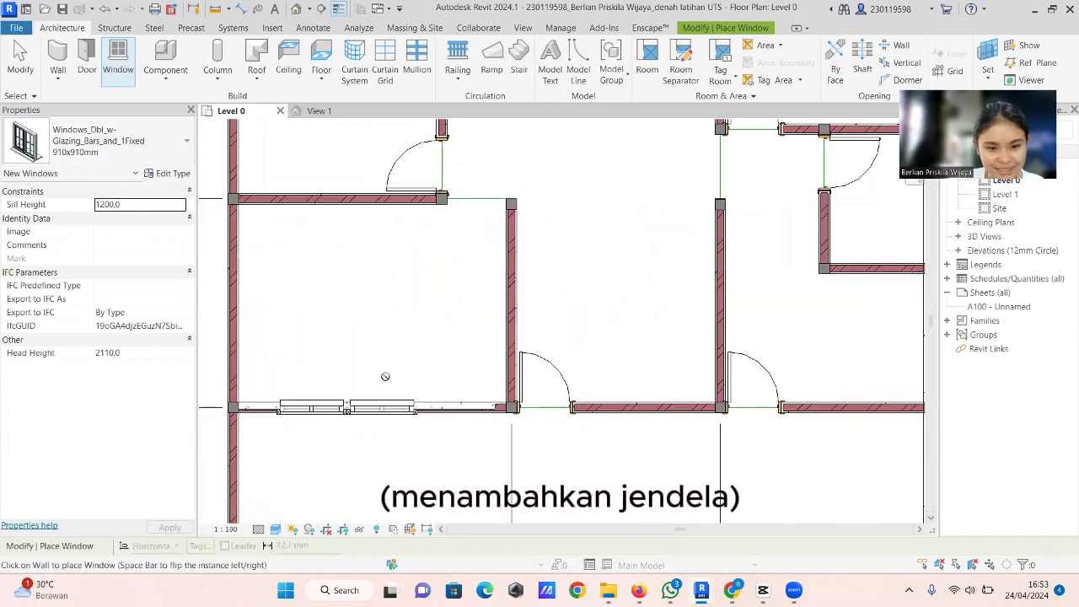
Step: Place 910x1210mm Windows_Dbl_w-Glazing_Bars_and_1Fixed windows along the central room's upper wall, beside the door
key(Escape)
click(316, 409)
key(Escape)
scroll(891, 497, up, 2)
key(w)
key(n)
scroll(319, 250, down, 4)
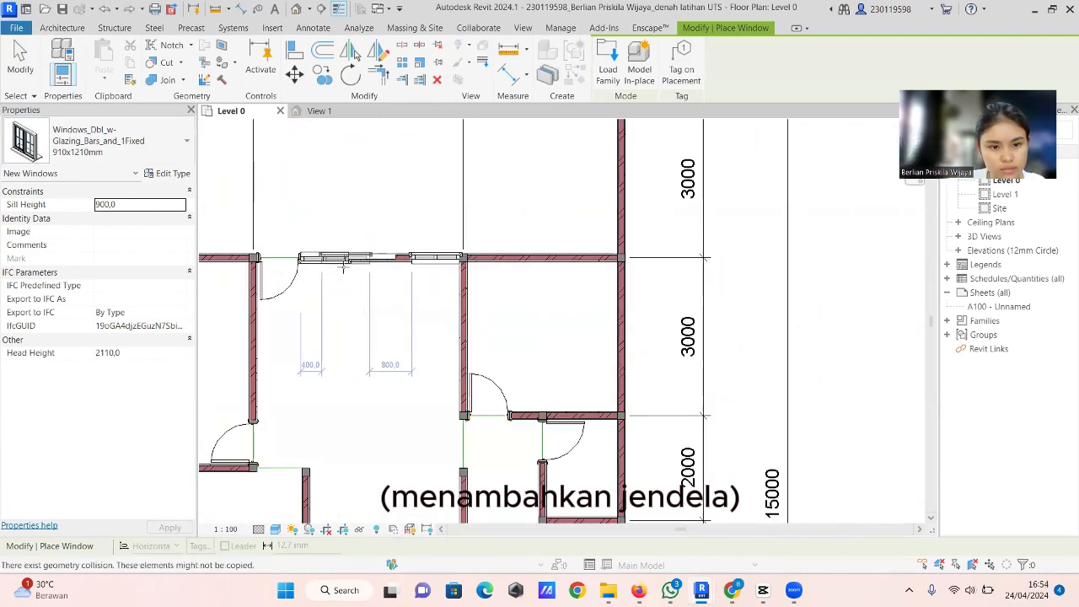
click(320, 257)
key(Escape)
scroll(409, 310, down, 3)
scroll(612, 293, up, 3)
Step: Place a 910x910mm window centred in the upper wall of the upper-right room and another in the left room's upper wall
click(62, 28)
click(118, 61)
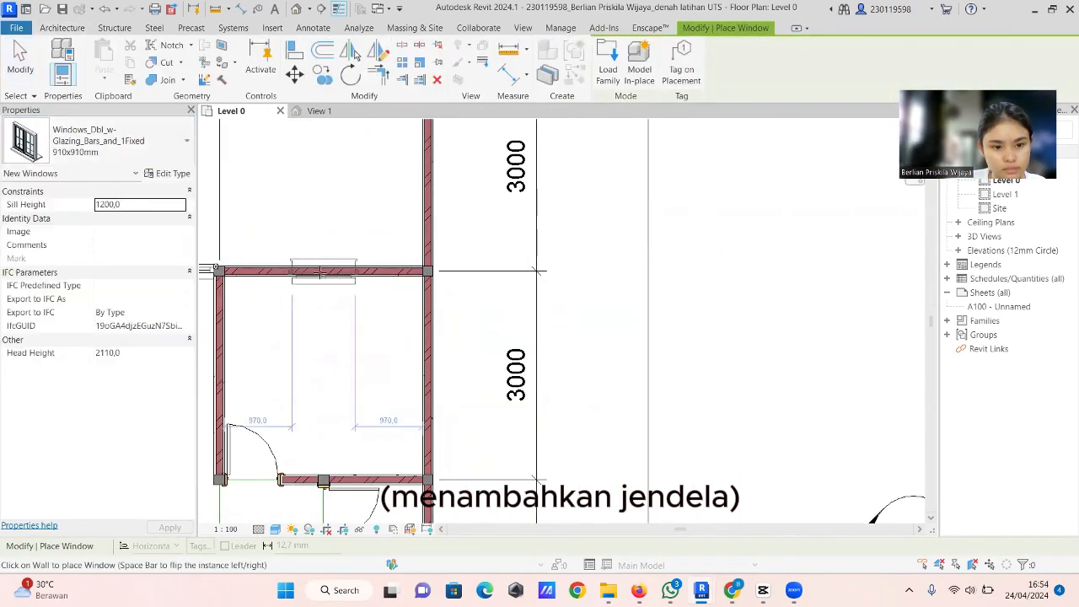
click(324, 269)
scroll(498, 270, down, 4)
scroll(329, 268, up, 3)
click(392, 273)
scroll(385, 246, down, 3)
scroll(472, 434, up, 3)
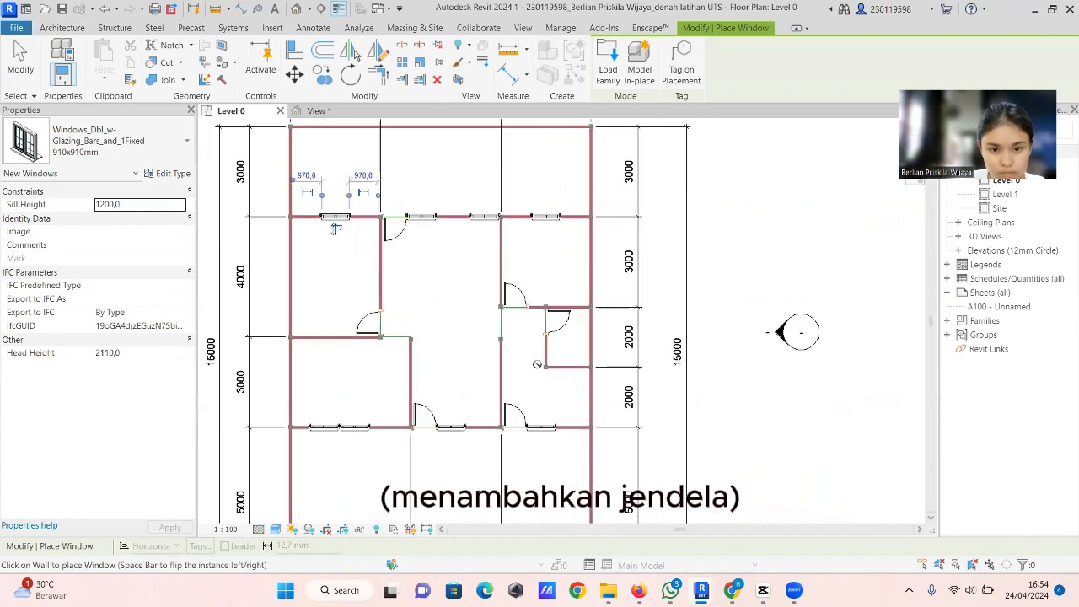
Step: Reposition the two windows in the lower-left room's lower wall so they sit about 140 mm apart
click(340, 436)
key(Escape)
drag(340, 434, 322, 432)
click(285, 305)
scroll(284, 302, down, 3)
click(304, 377)
drag(304, 377, 310, 377)
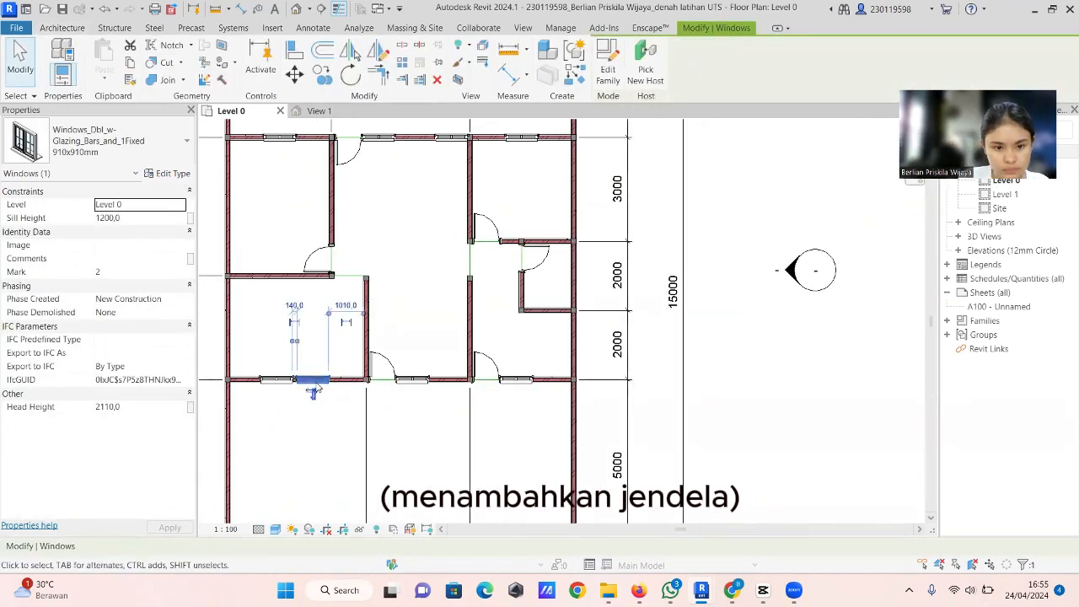
click(349, 329)
scroll(348, 332, down, 3)
scroll(337, 202, up, 3)
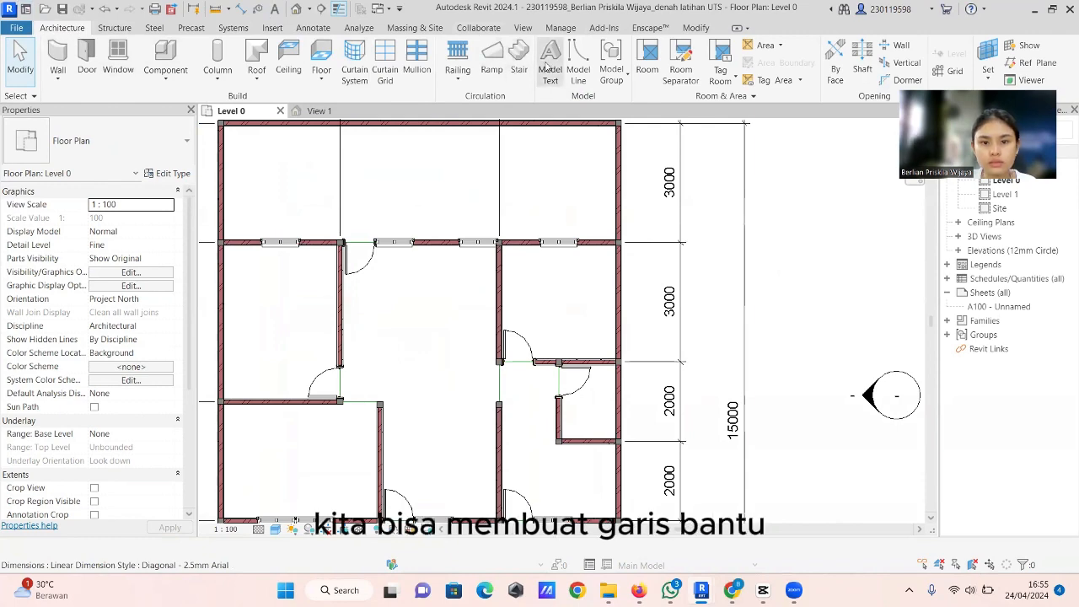
Step: Draw a rectangular terrace outline with model lines above the central room's upper wall, spanning between its two side walls
click(578, 69)
scroll(347, 249, up, 2)
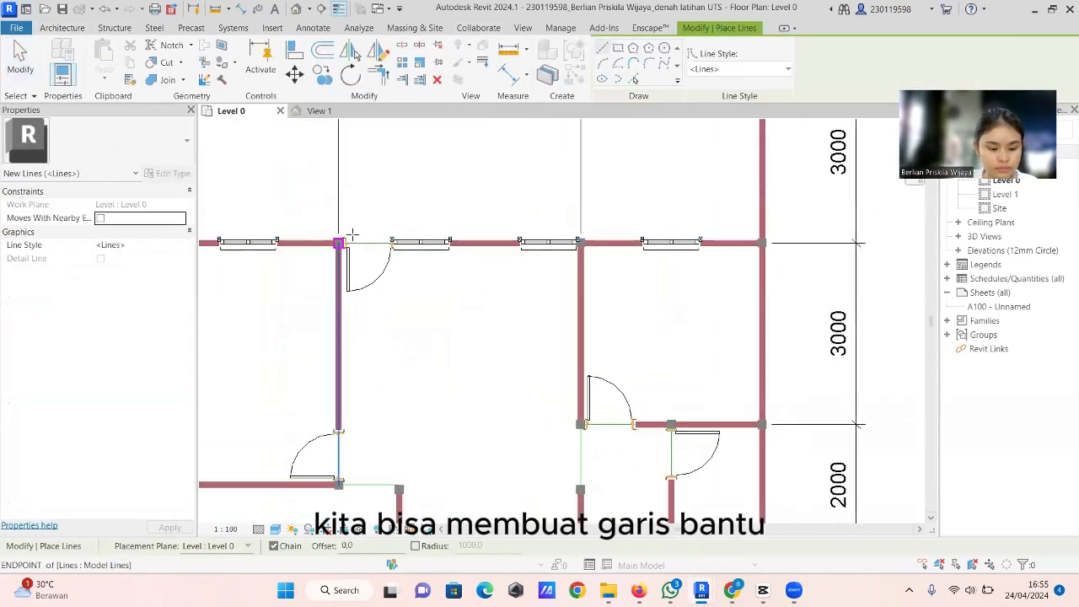
scroll(350, 227, up, 2)
scroll(350, 218, down, 2)
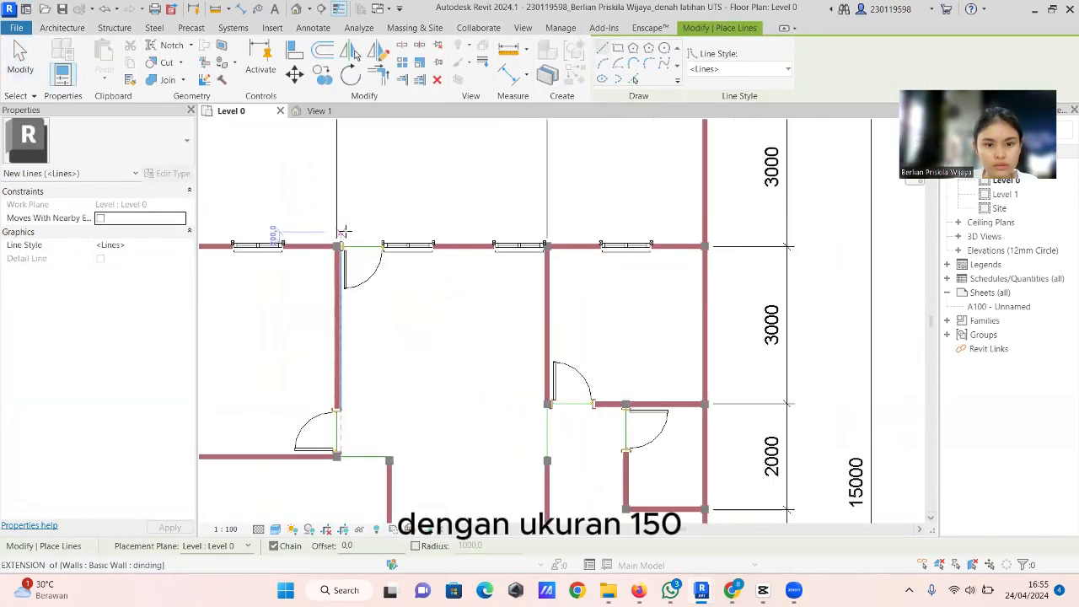
scroll(363, 181, down, 3)
scroll(362, 219, up, 4)
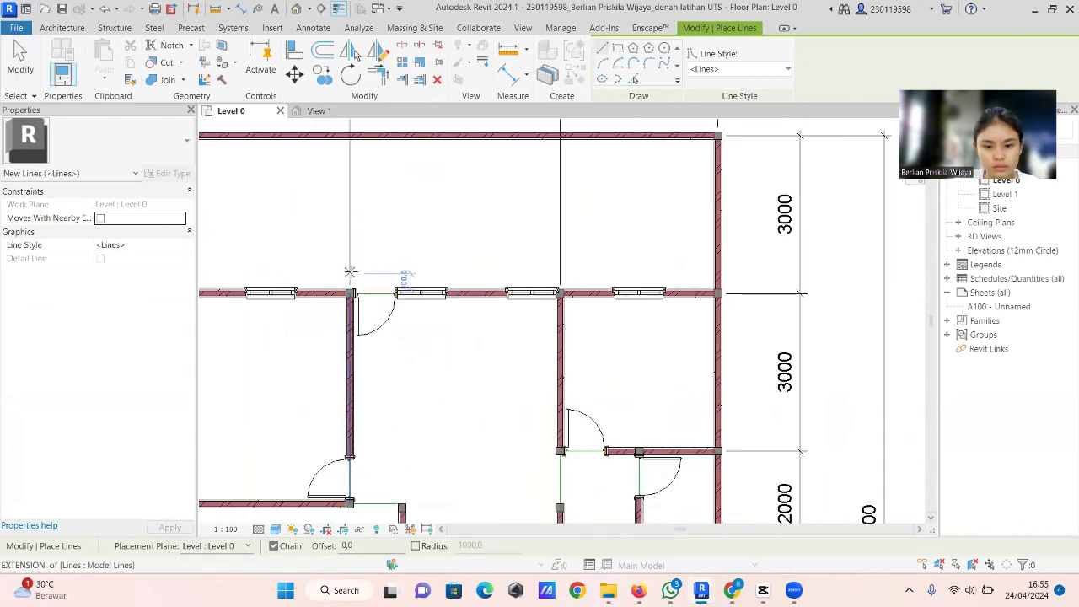
scroll(367, 253, up, 1)
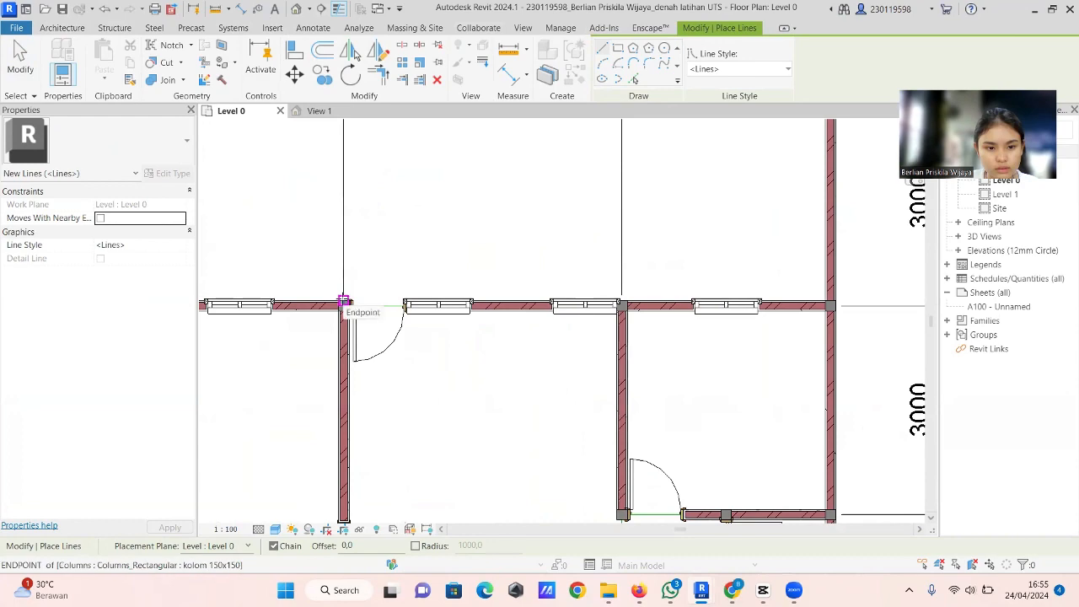
click(343, 300)
scroll(343, 295, down, 5)
scroll(342, 244, up, 4)
click(343, 253)
click(585, 253)
click(585, 346)
click(343, 346)
key(Escape)
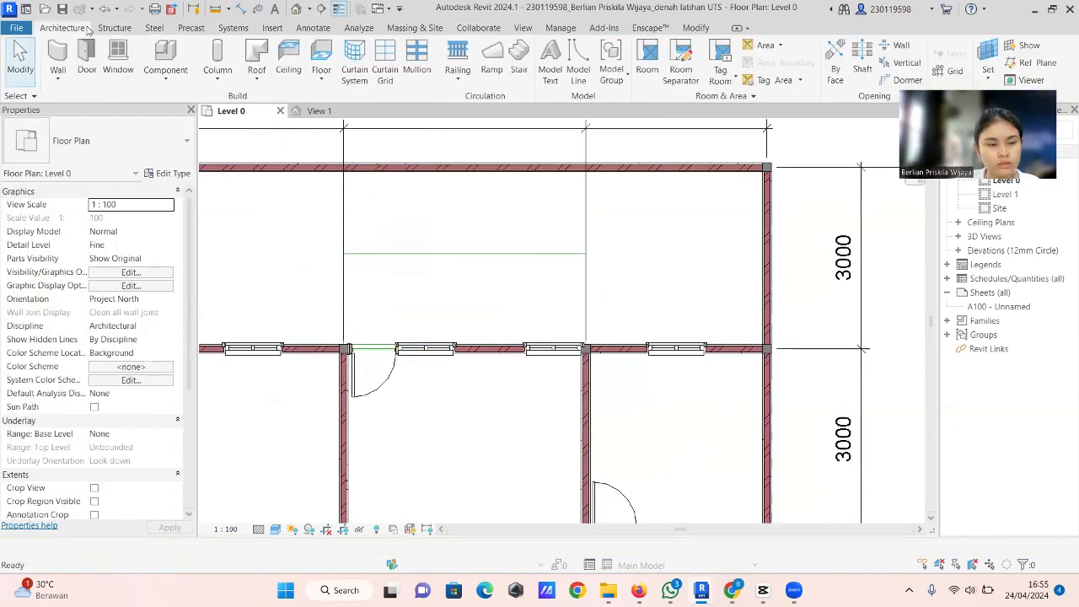
Step: Start placing an architectural column
click(217, 78)
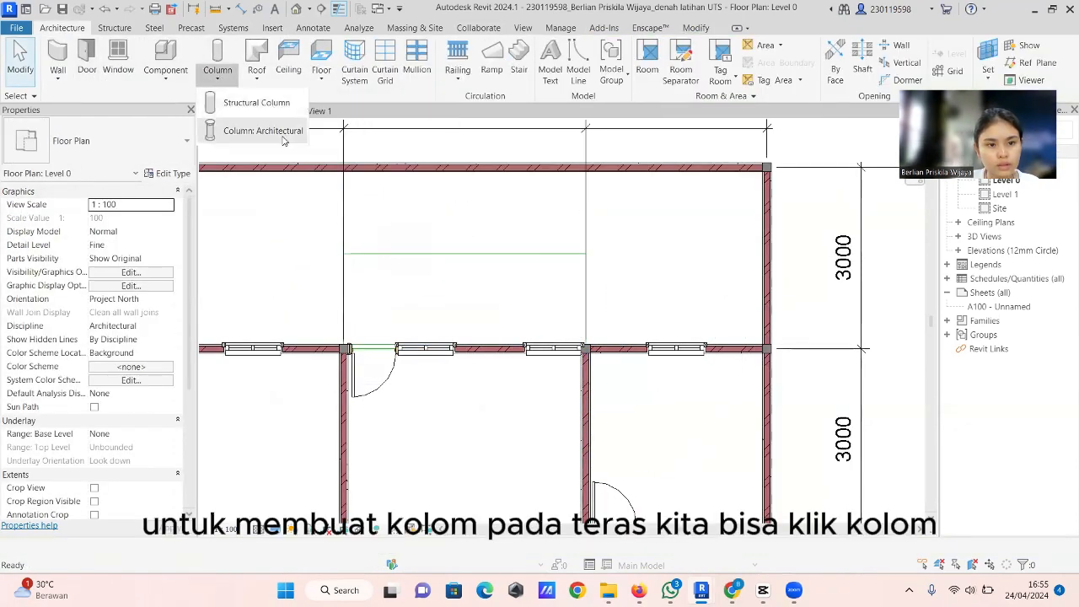
click(283, 132)
click(102, 141)
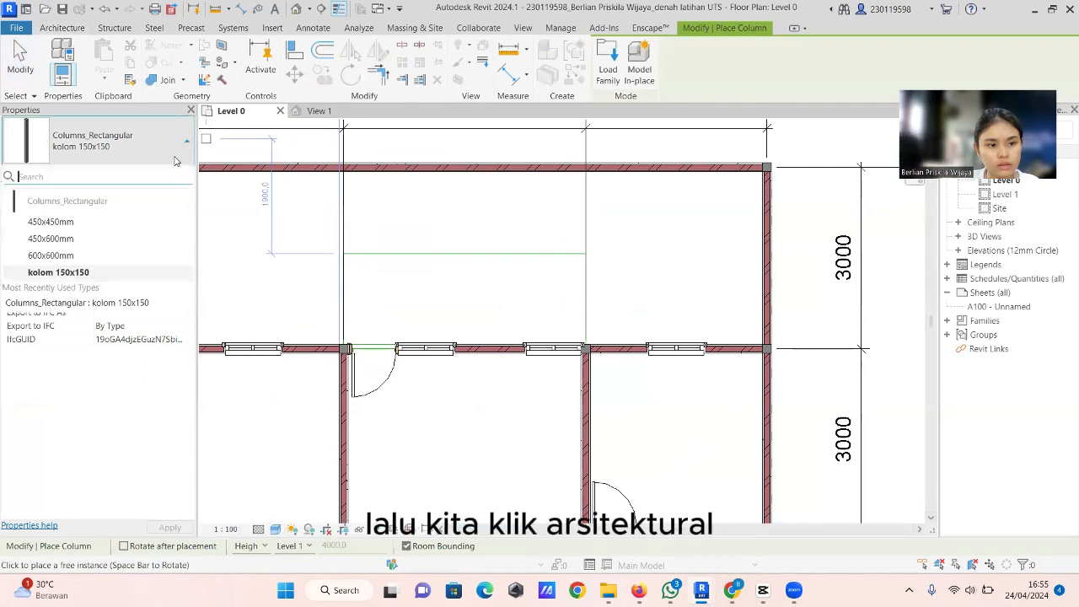
click(122, 278)
click(178, 181)
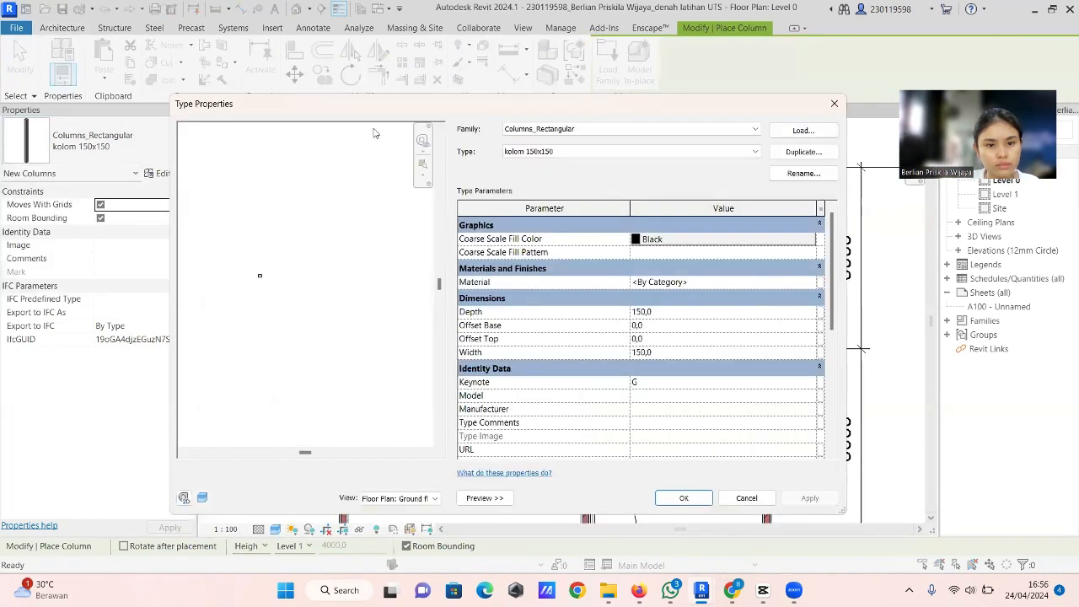
click(831, 106)
Step: Duplicate the 450x450mm rectangular column type as KOLOM 200X200
click(126, 142)
click(50, 221)
click(164, 173)
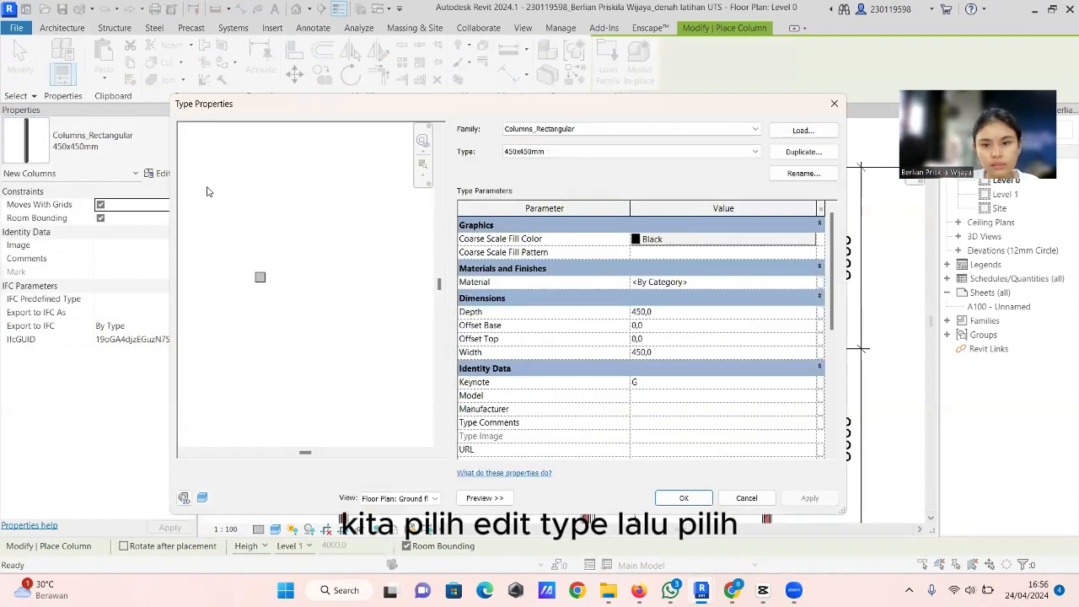
click(803, 151)
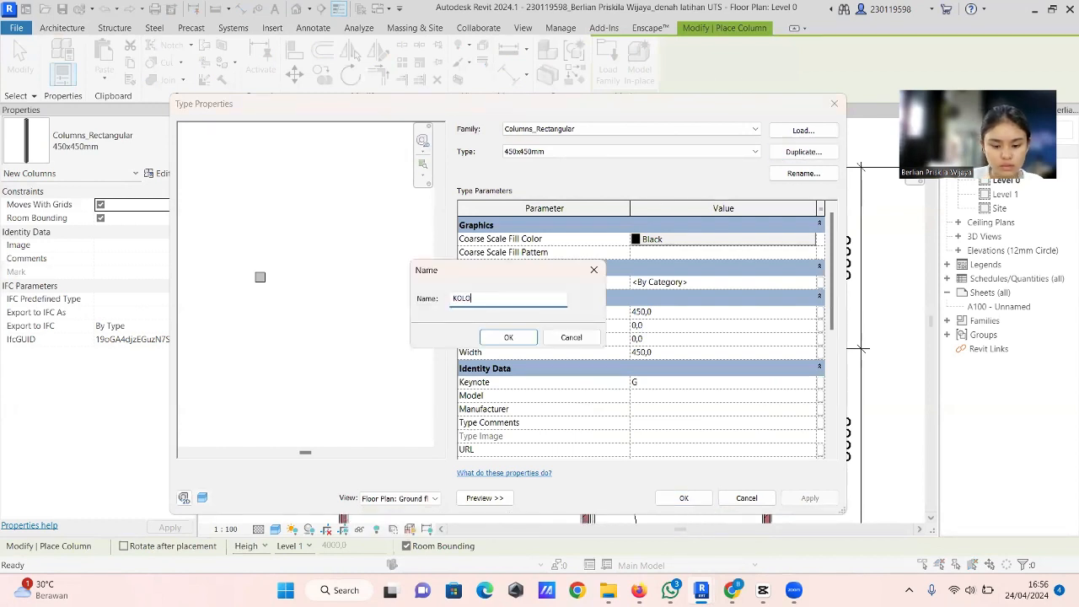
text(KOLOM 200)
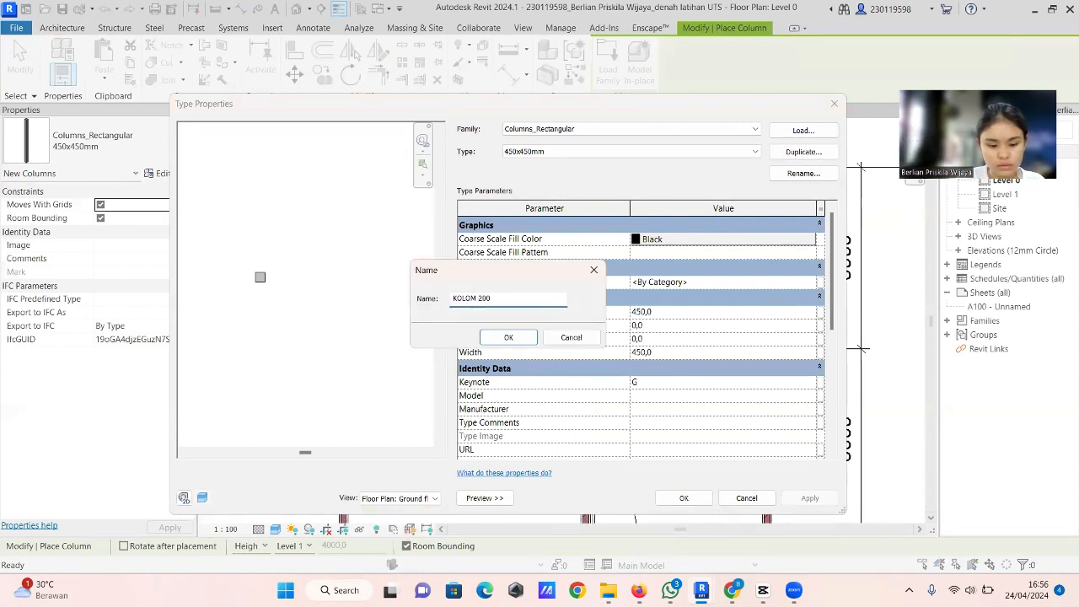
text(X200)
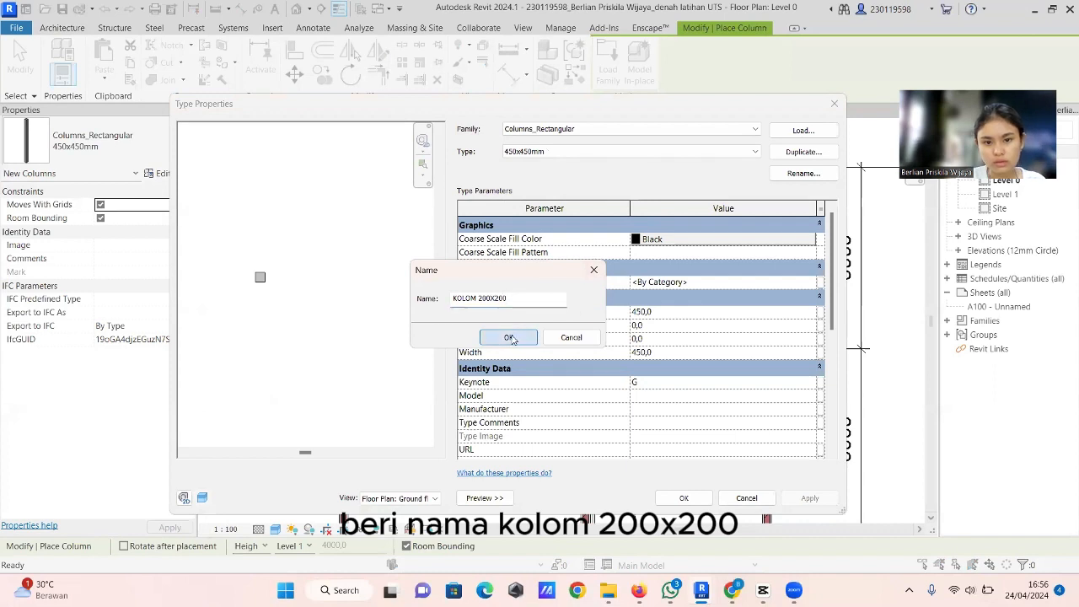
click(509, 337)
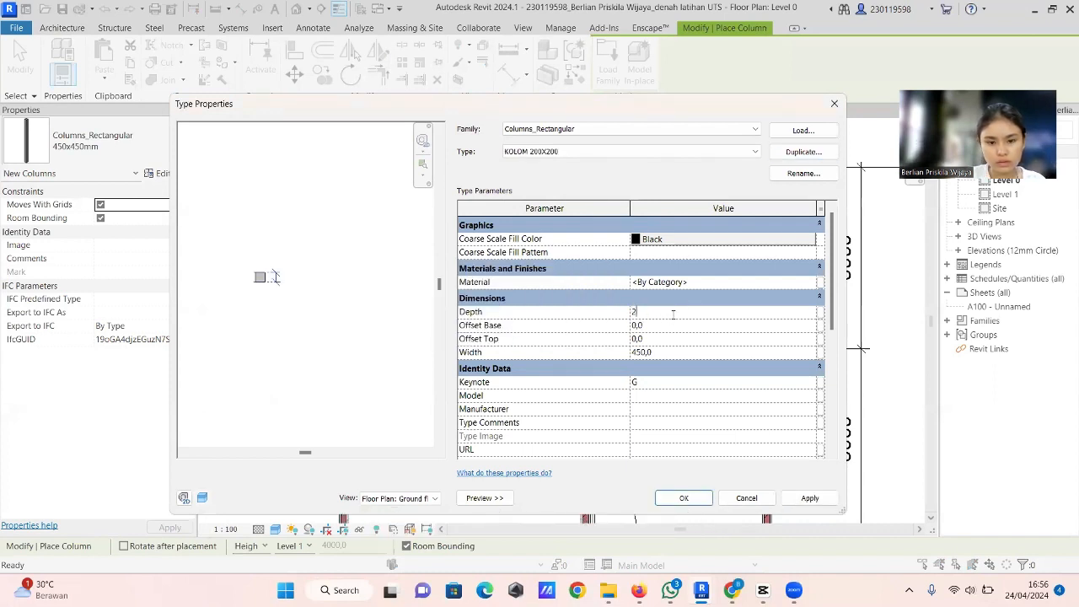
Step: Set both the depth and the width of the KOLOM 200X200 column type to 200 mm
key(BackSpace)
key(BackSpace)
key(BackSpace)
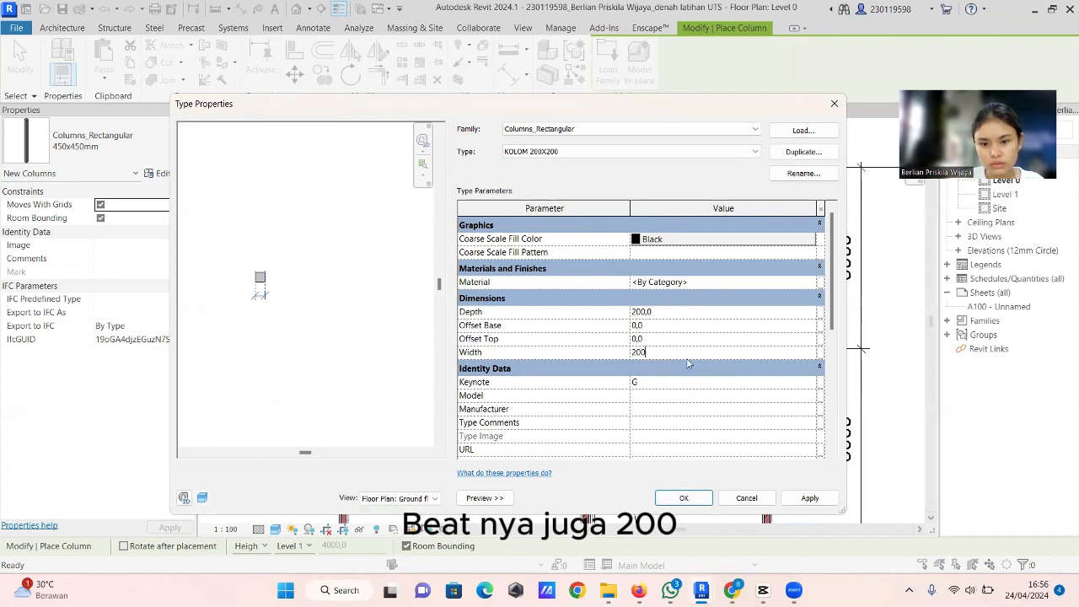
text(200\)
key(Return)
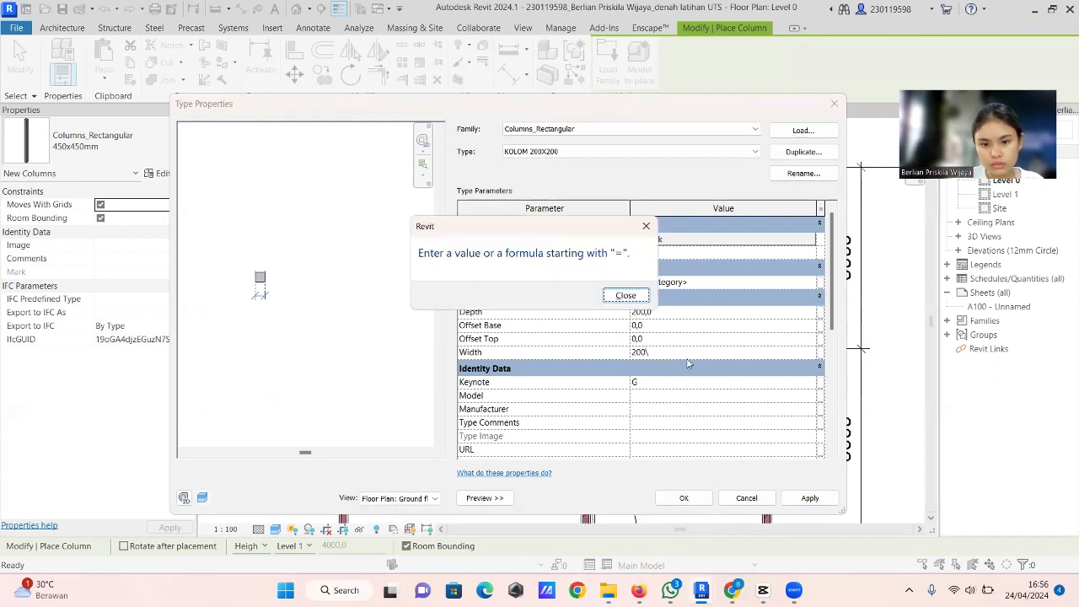
click(625, 295)
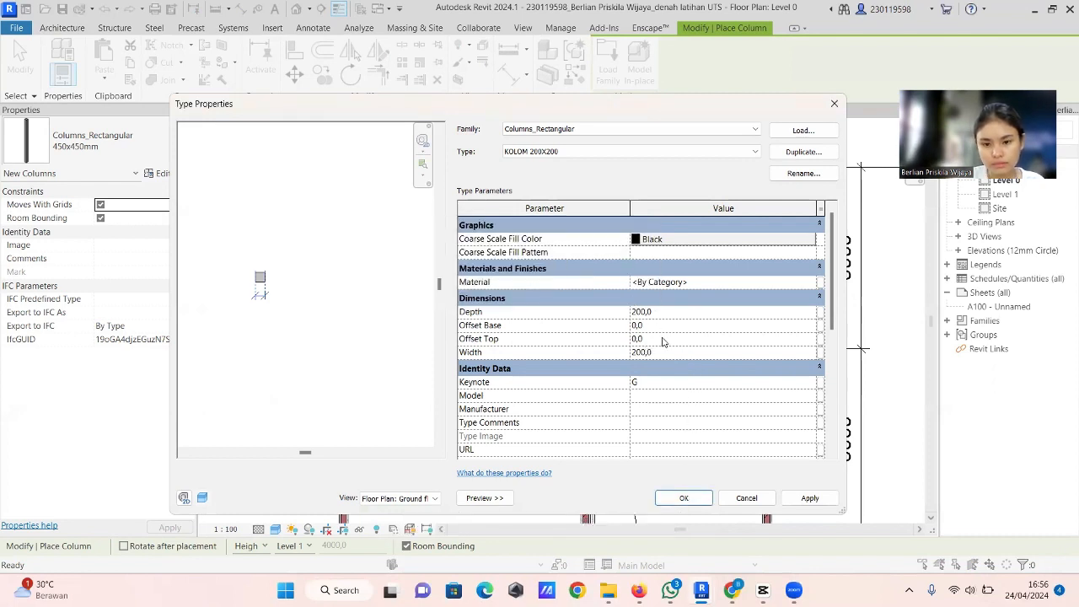
click(684, 497)
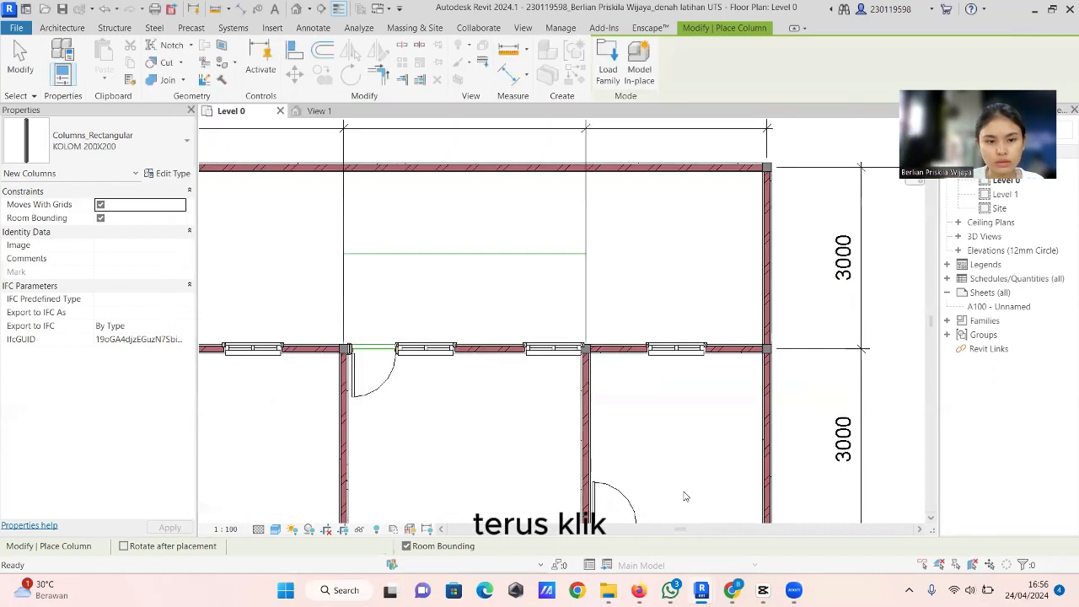
Step: Place KOLOM 200X200 columns inside the two upper corners of the terrace outline
scroll(459, 245, up, 8)
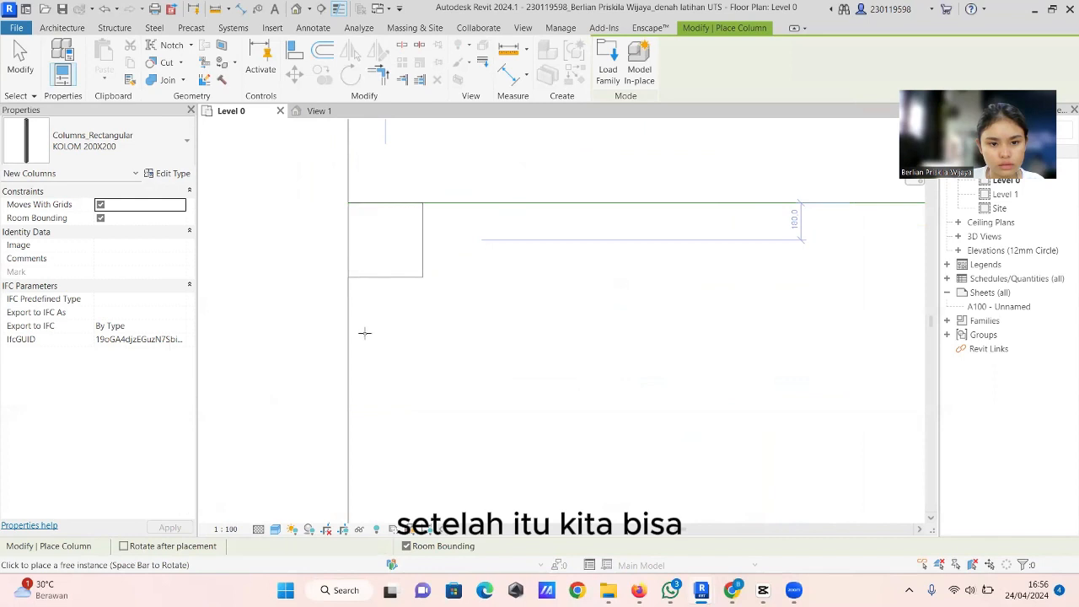
scroll(270, 337, down, 6)
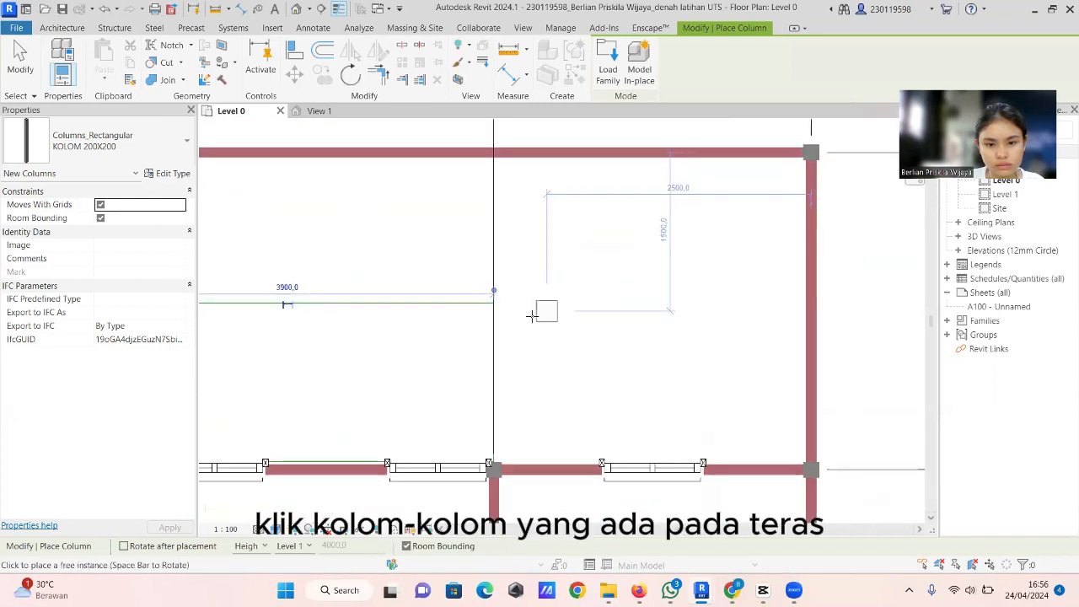
scroll(530, 315, up, 4)
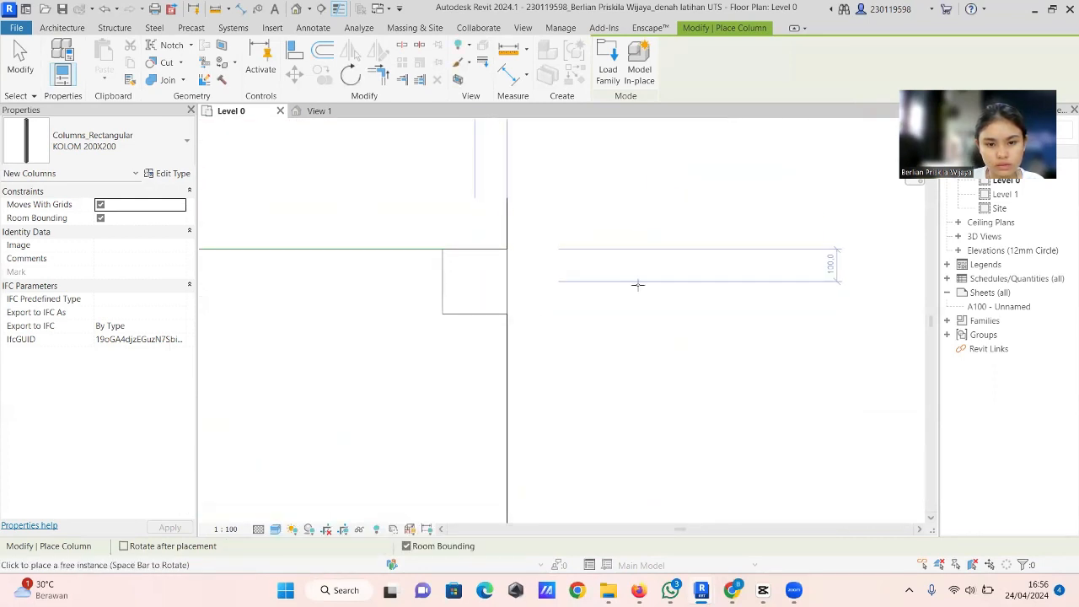
click(475, 281)
key(Escape)
key(Escape)
scroll(611, 334, down, 5)
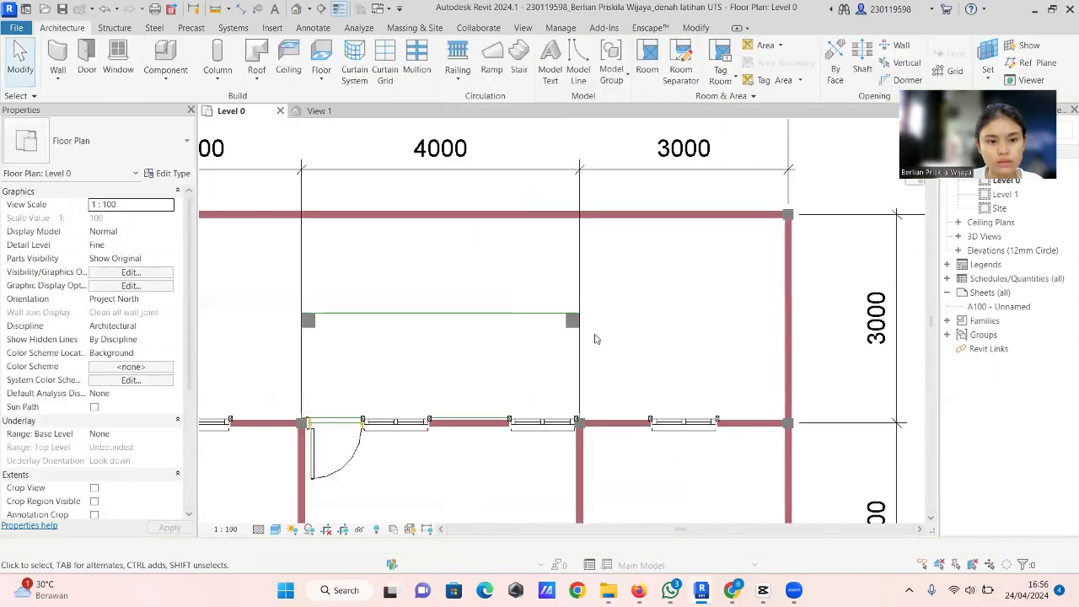
Step: Start an architectural floor and duplicate its current type as KERAMIK TERAS
click(321, 77)
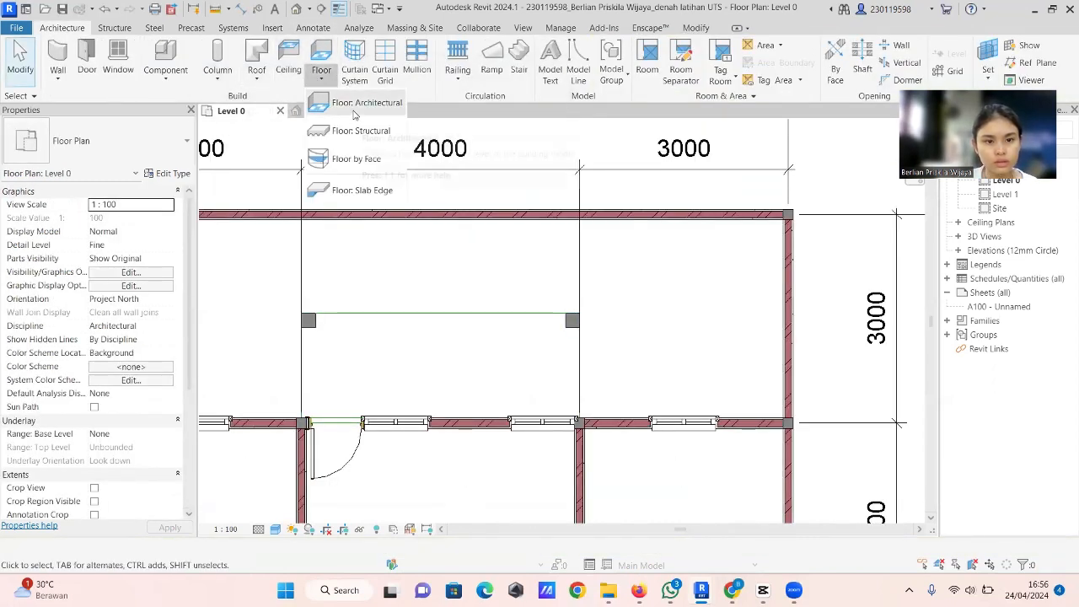
click(350, 101)
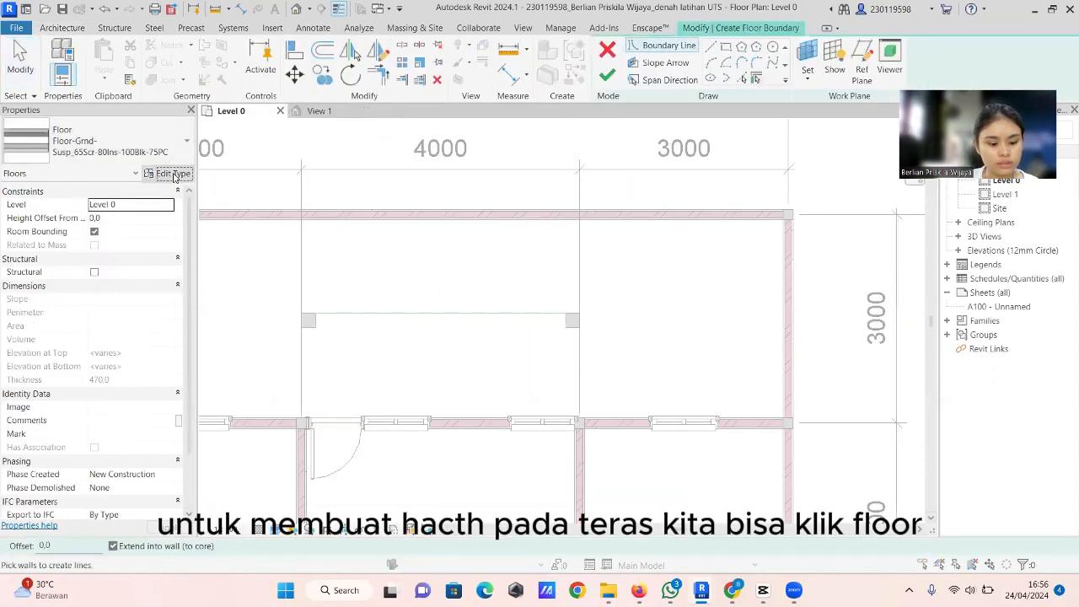
click(169, 173)
click(802, 152)
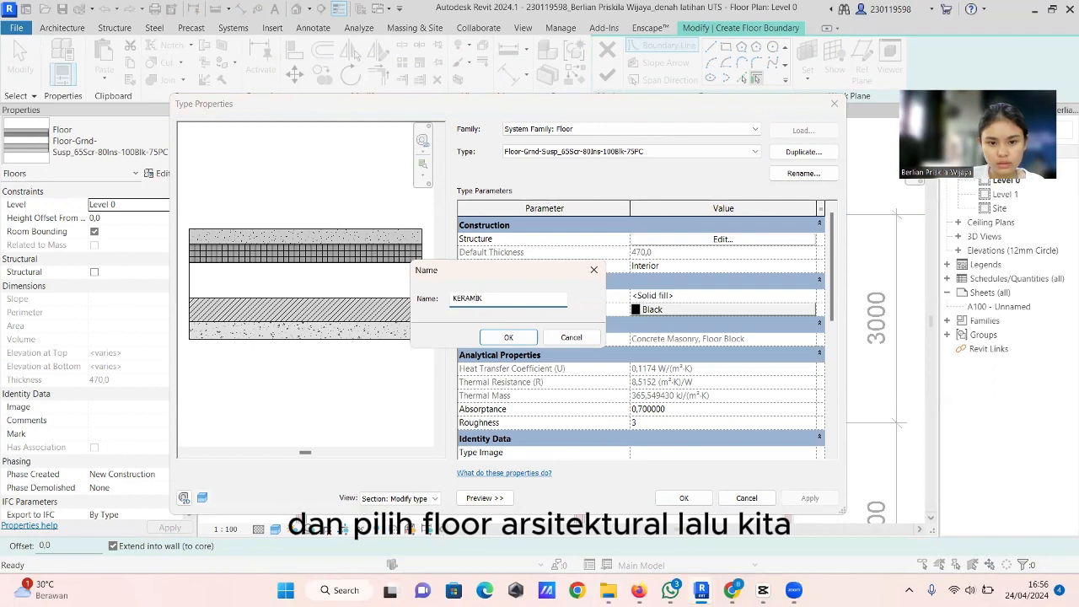
text(KERAMIK TERAS)
click(502, 338)
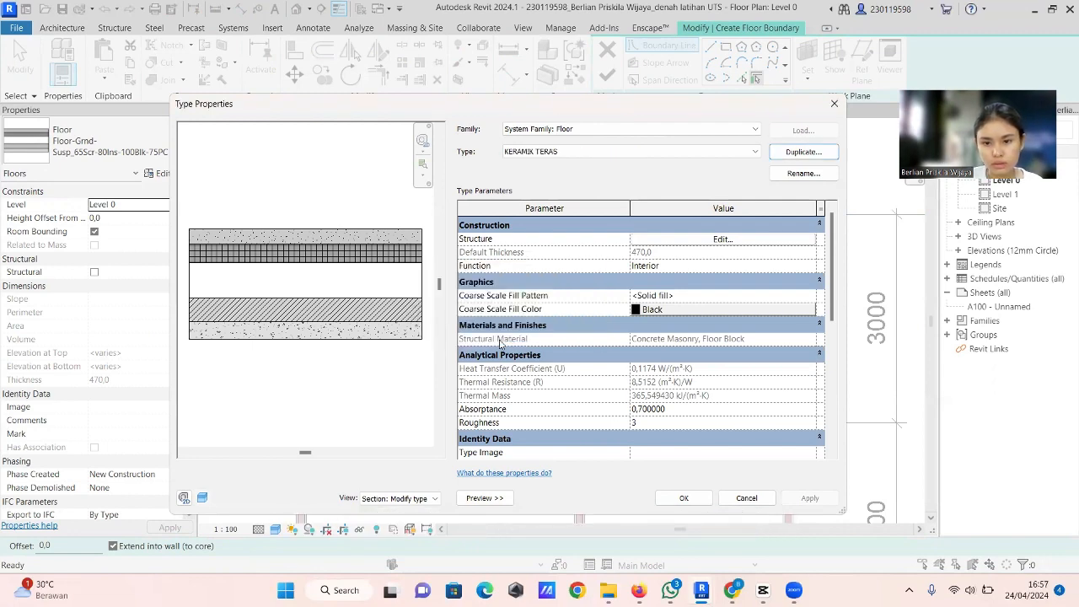
Step: Delete the membrane, insulation, air, damp-proofing and precast concrete layers from the KERAMIK TERAS floor structure
click(722, 240)
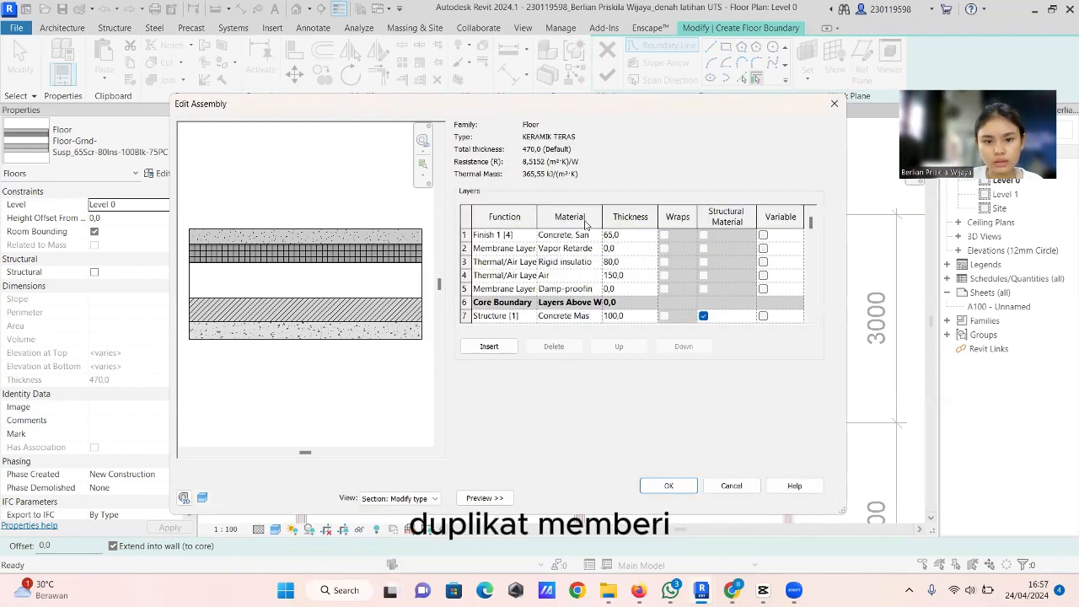
click(478, 249)
click(552, 346)
click(549, 347)
click(551, 347)
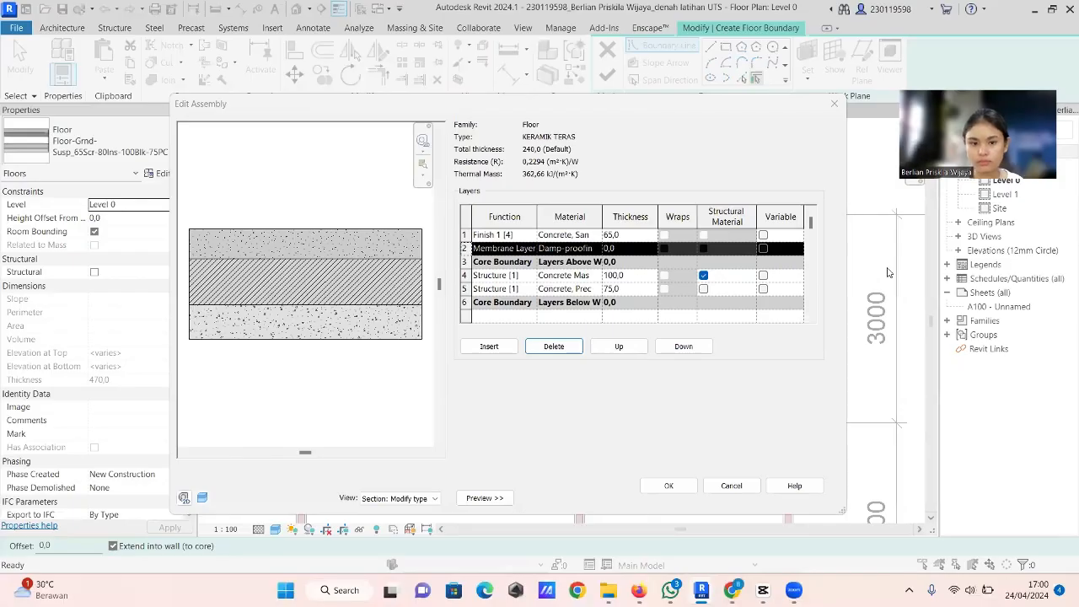
click(554, 349)
click(514, 277)
click(547, 347)
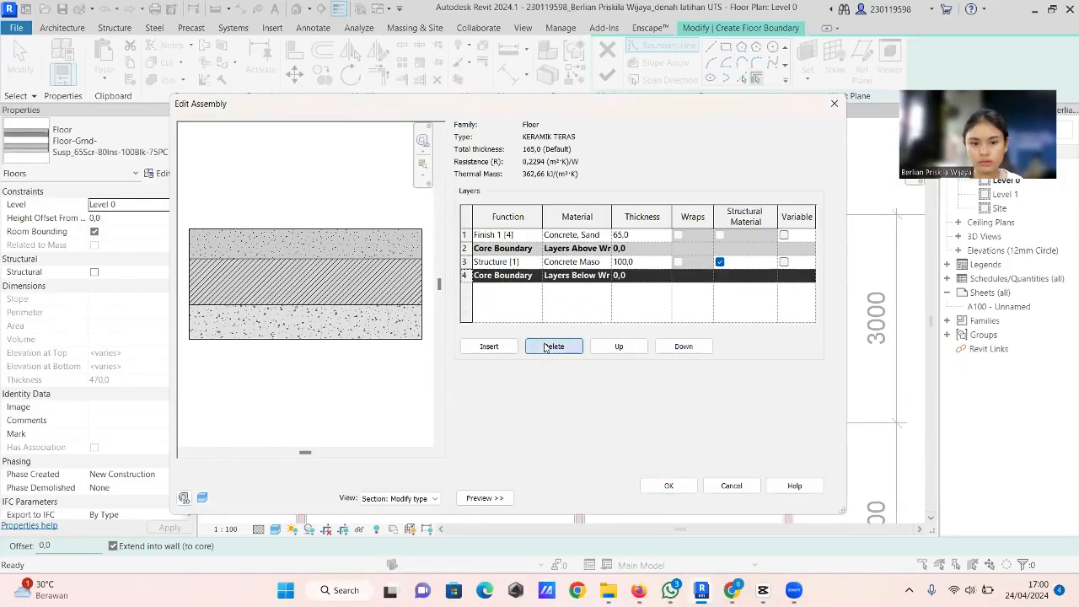
Step: Find Ceramic Tile in the material library and add it to the project for the Finish 1 layer
click(603, 236)
click(605, 235)
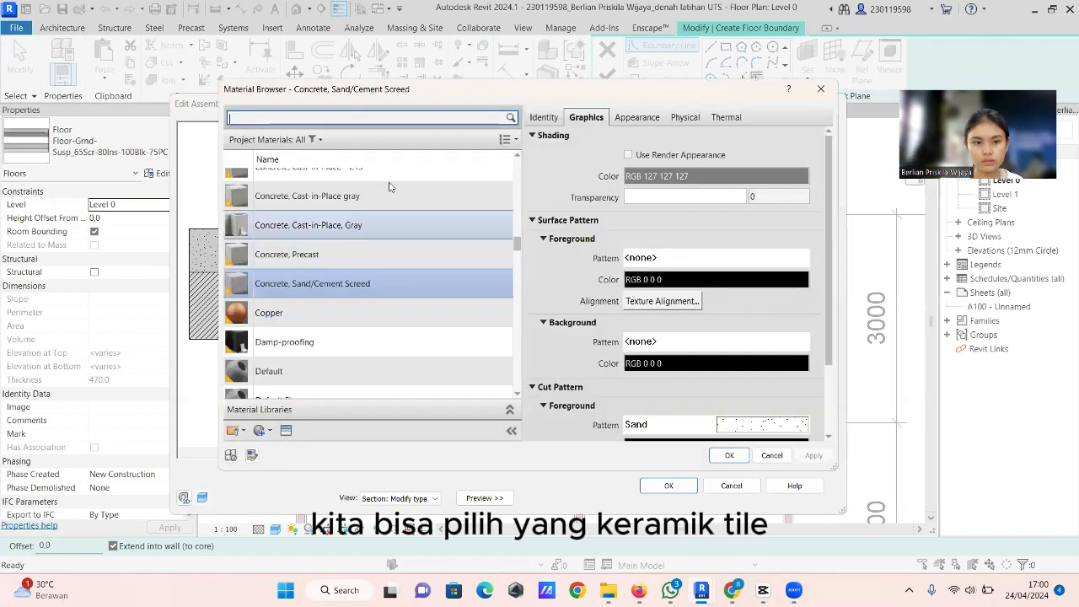
text(CERAMIC)
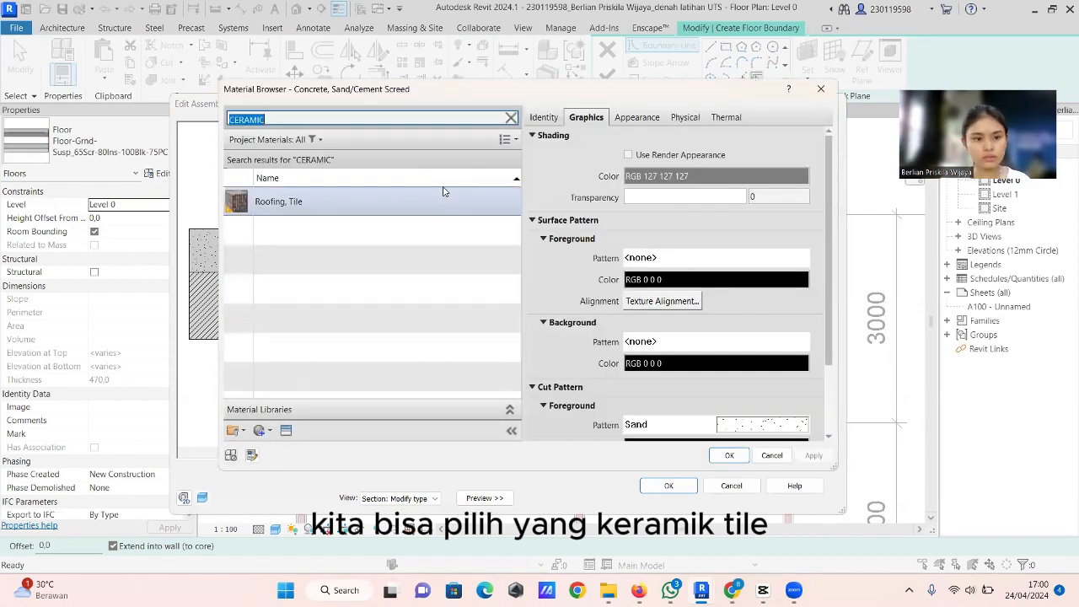
click(510, 410)
scroll(412, 350, up, 1)
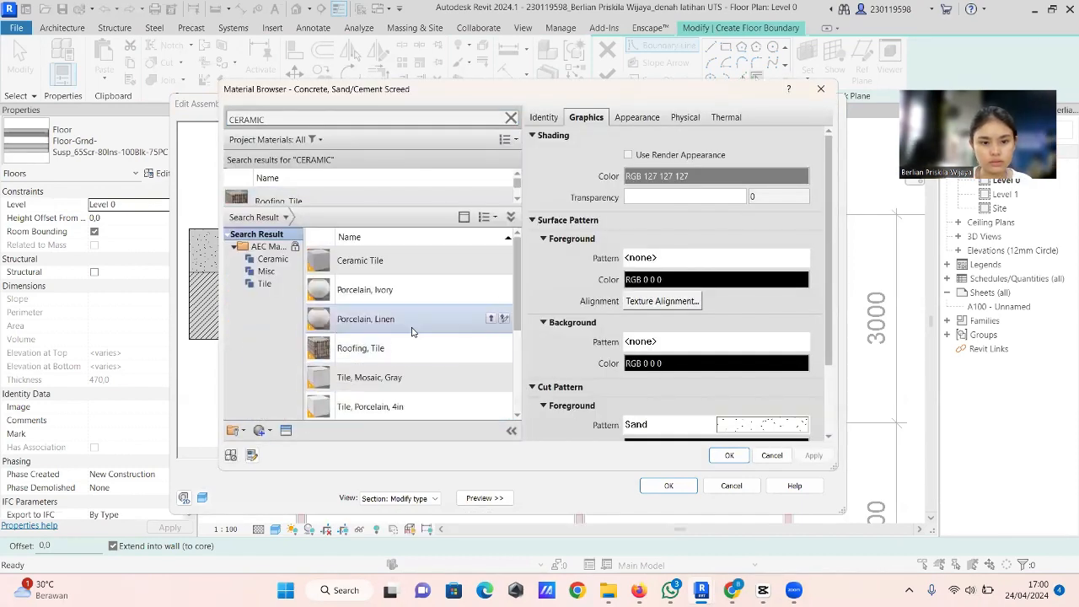
click(468, 254)
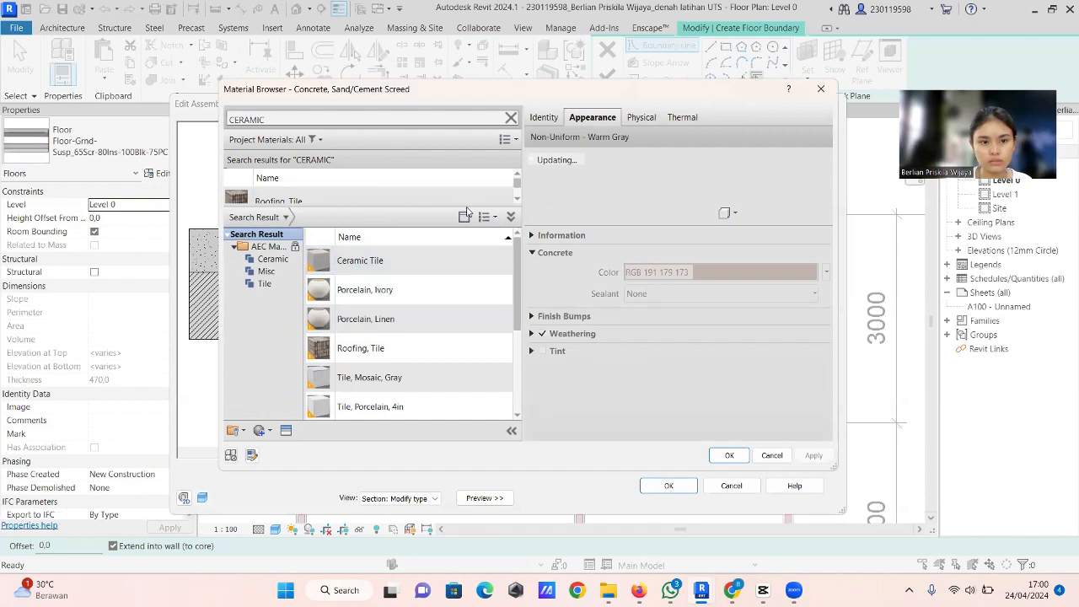
click(491, 259)
click(510, 217)
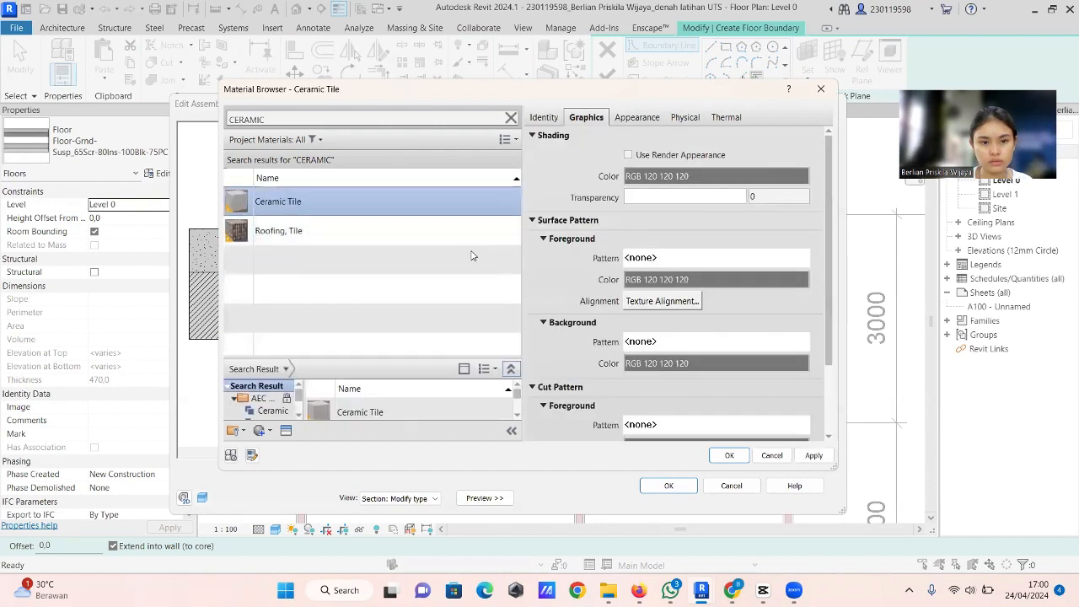
Step: Choose the Horizontal 1.5mm drafting pattern for the Ceramic Tile material's cut foreground
scroll(650, 344, down, 3)
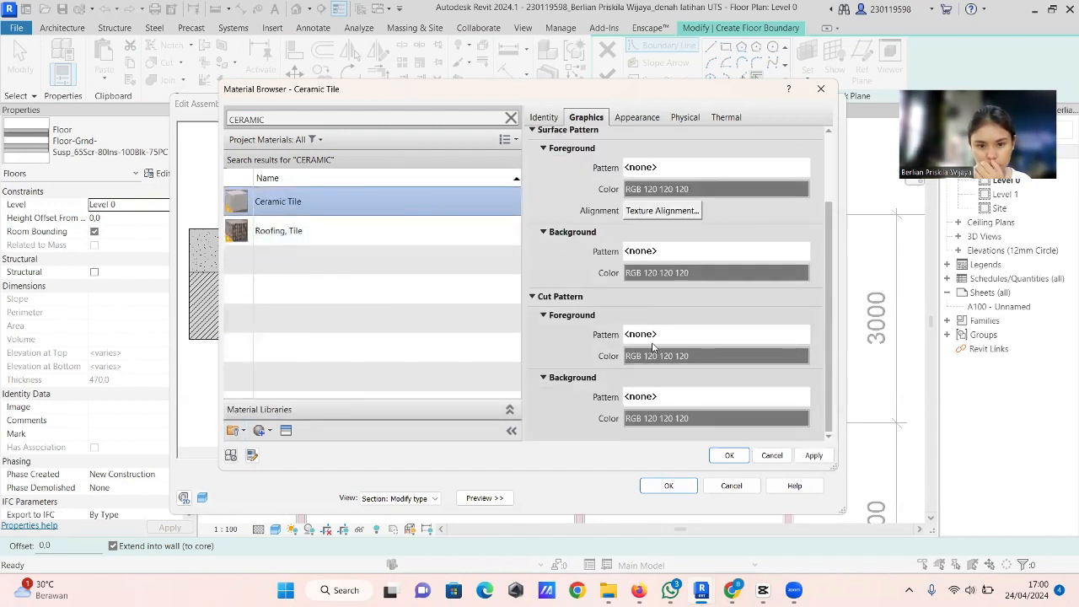
scroll(658, 334, up, 2)
scroll(672, 332, down, 2)
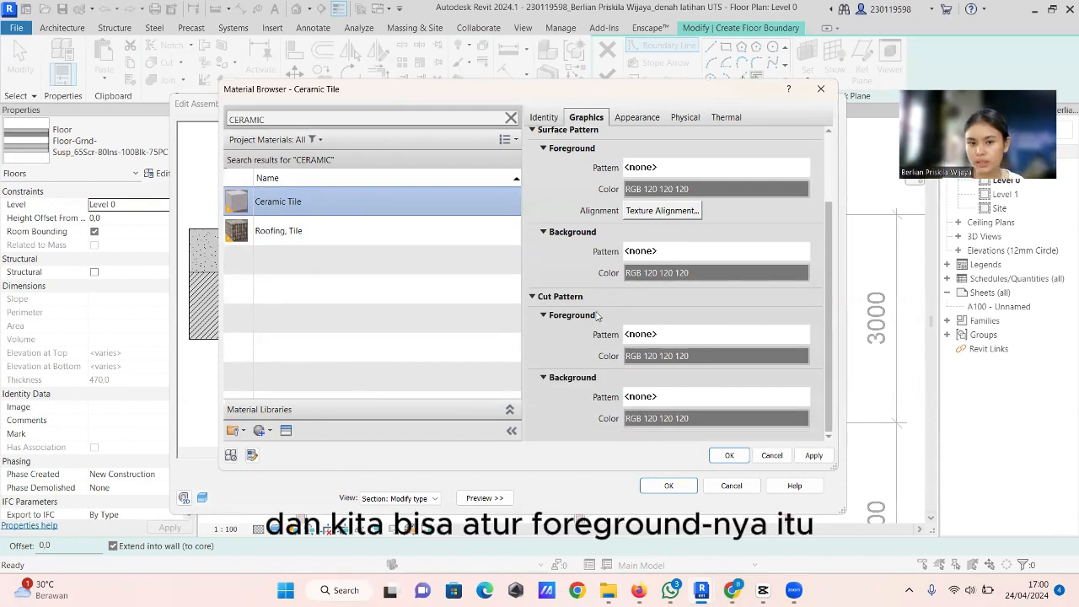
scroll(596, 202, up, 1)
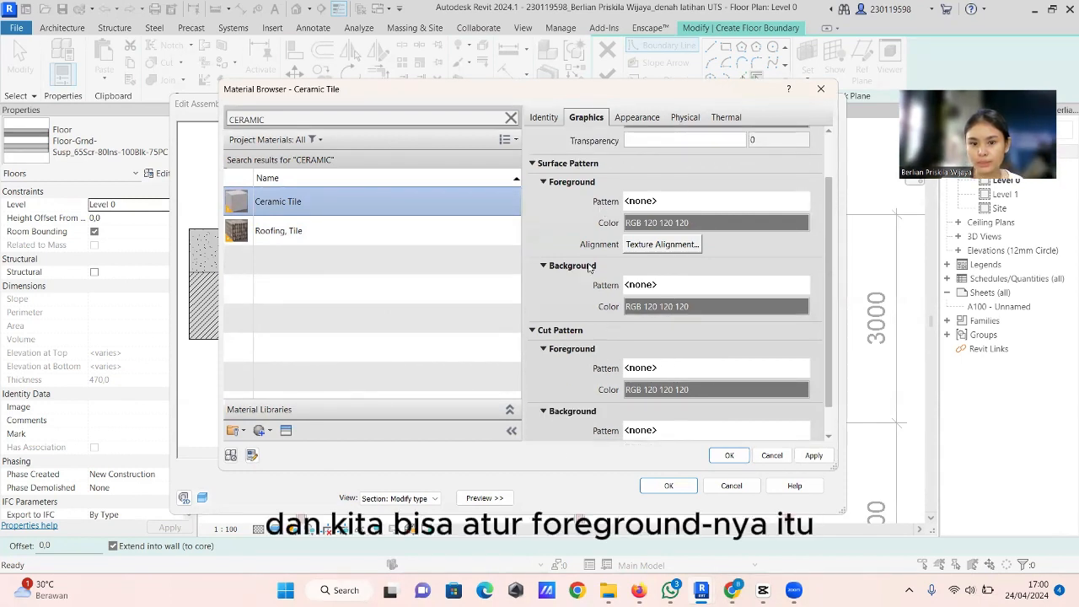
scroll(657, 337, down, 1)
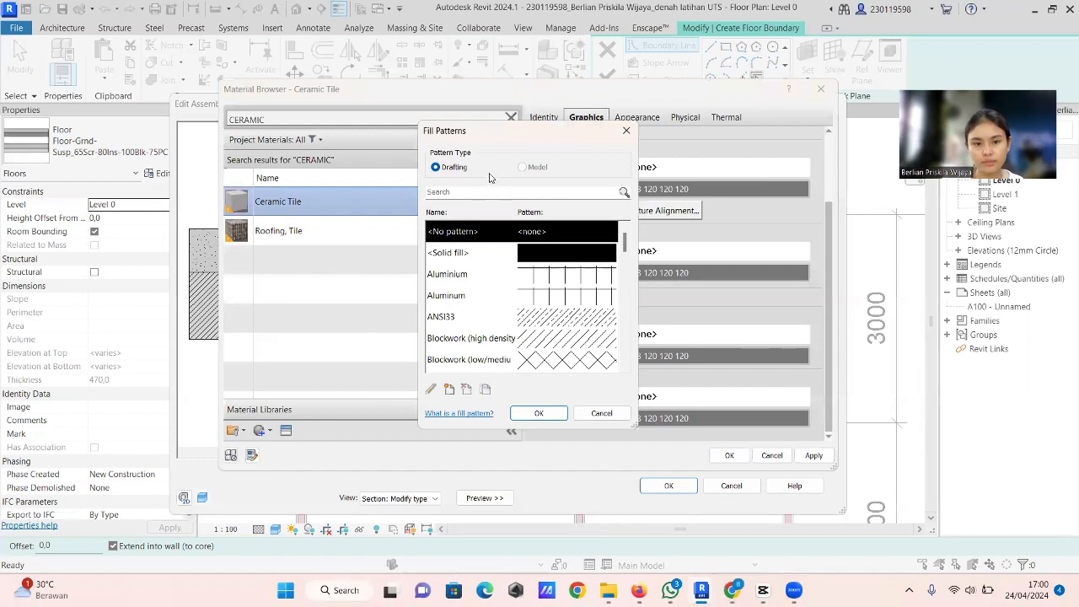
scroll(496, 317, down, 10)
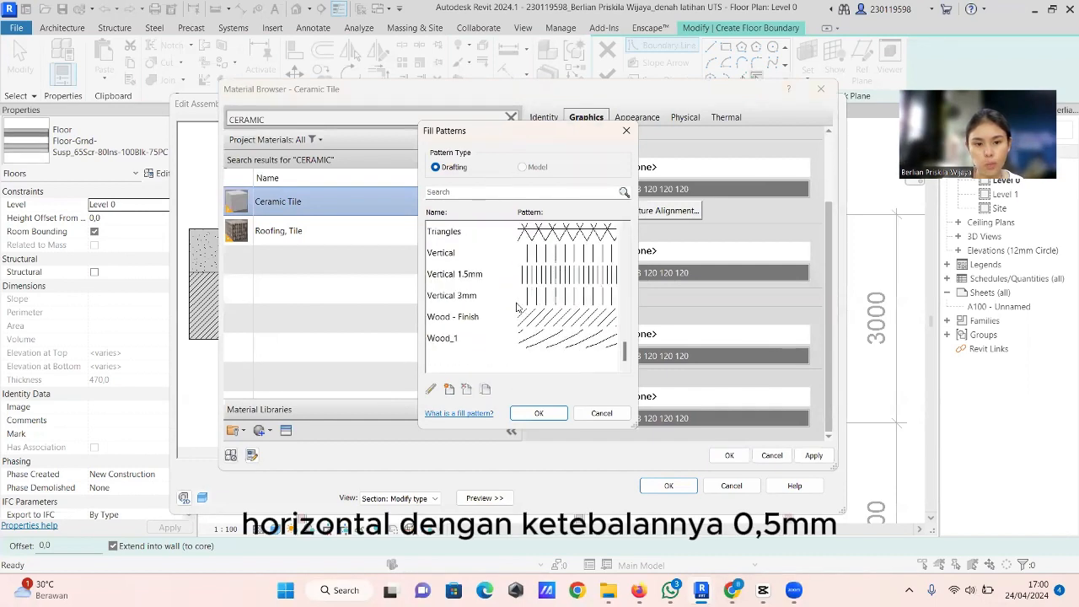
scroll(523, 307, up, 2)
scroll(523, 308, up, 4)
scroll(524, 308, down, 2)
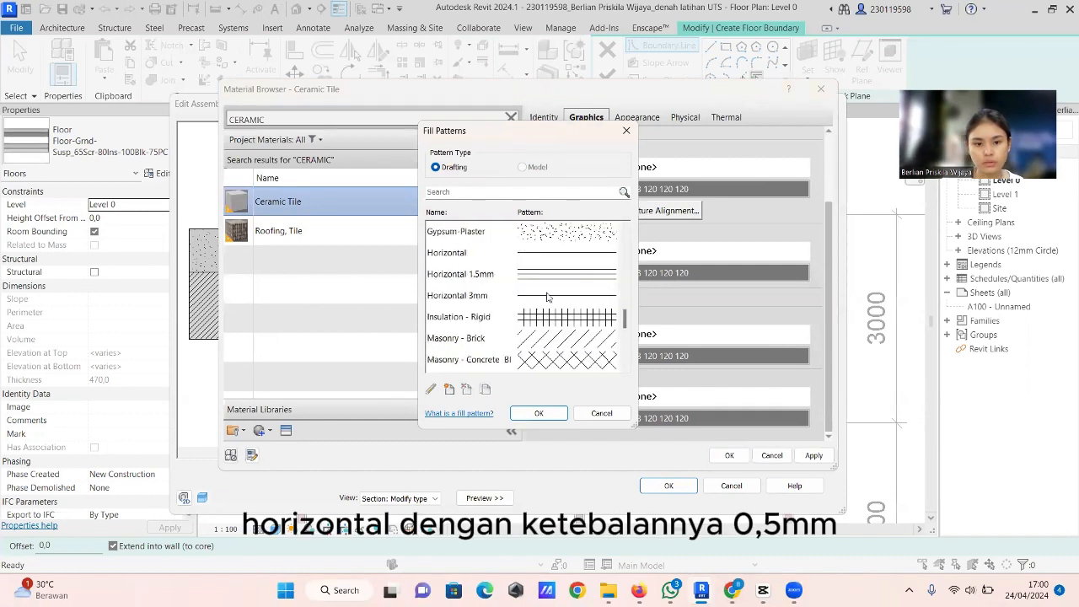
click(552, 275)
Step: Set the chosen pattern's line spacing 1 to 0.5 mm and apply the Ceramic Tile material to the finish layer
click(430, 388)
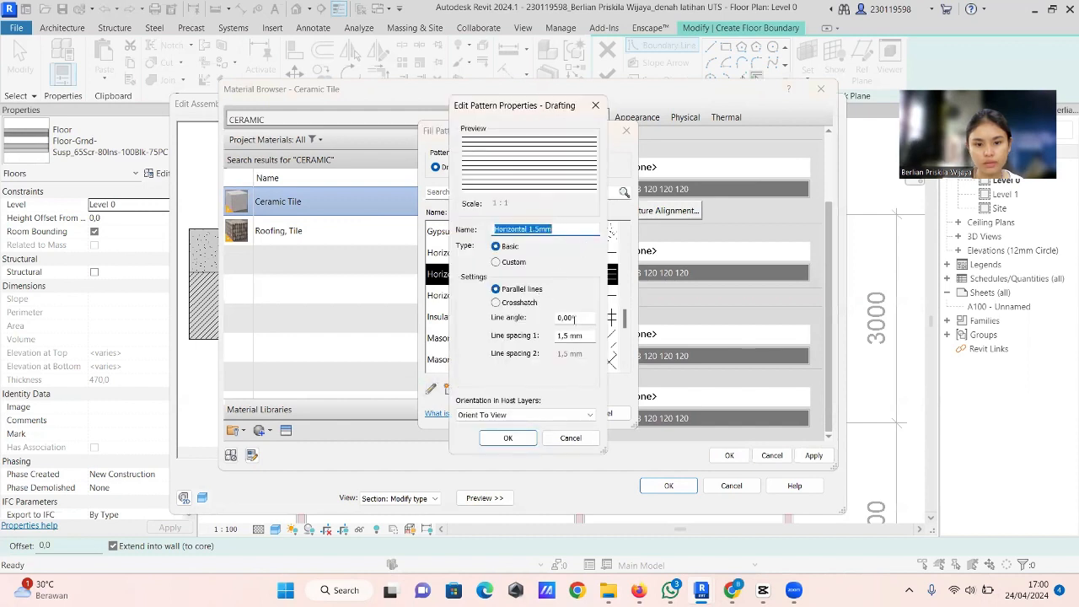
key(BackSpace)
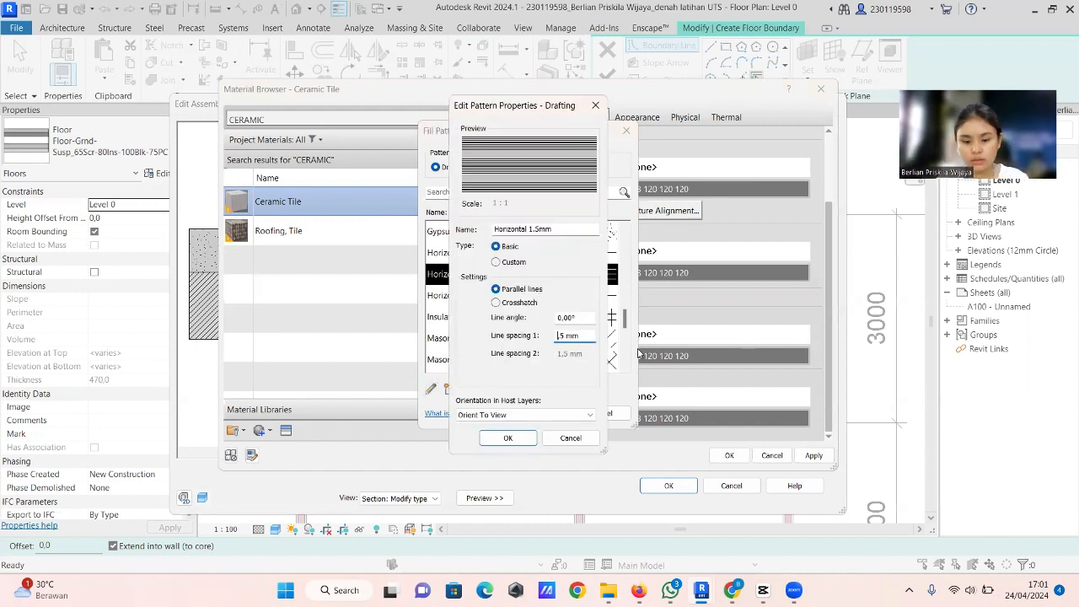
click(513, 416)
click(505, 427)
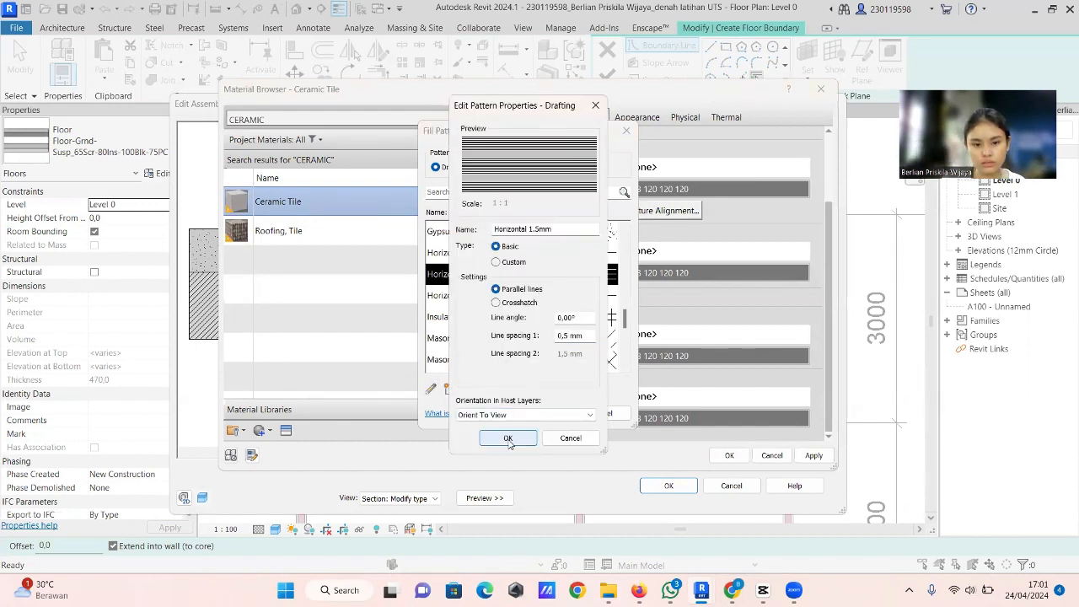
click(508, 437)
click(544, 414)
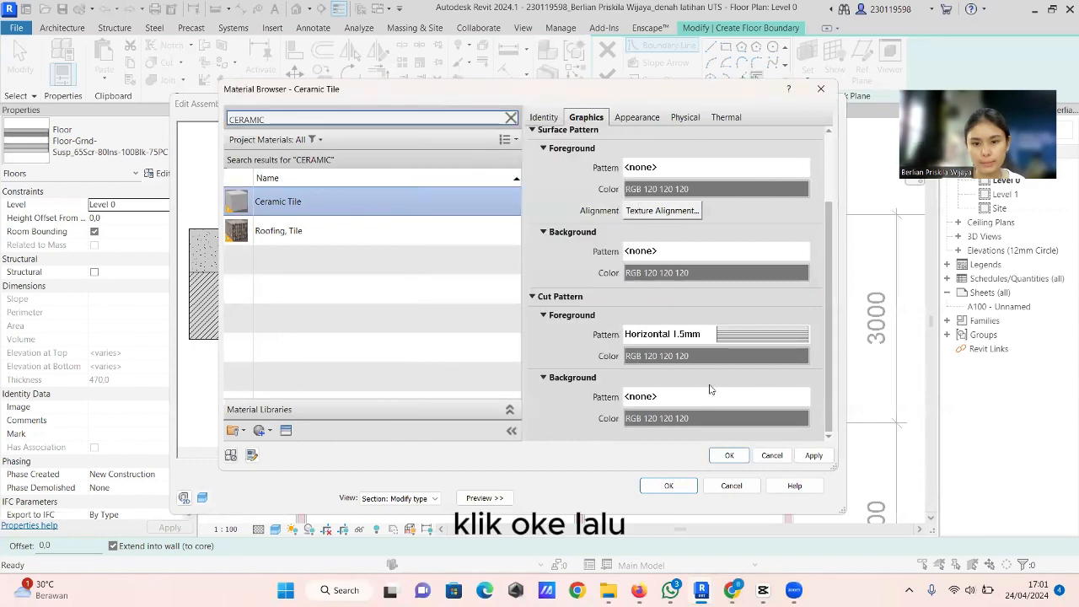
click(729, 455)
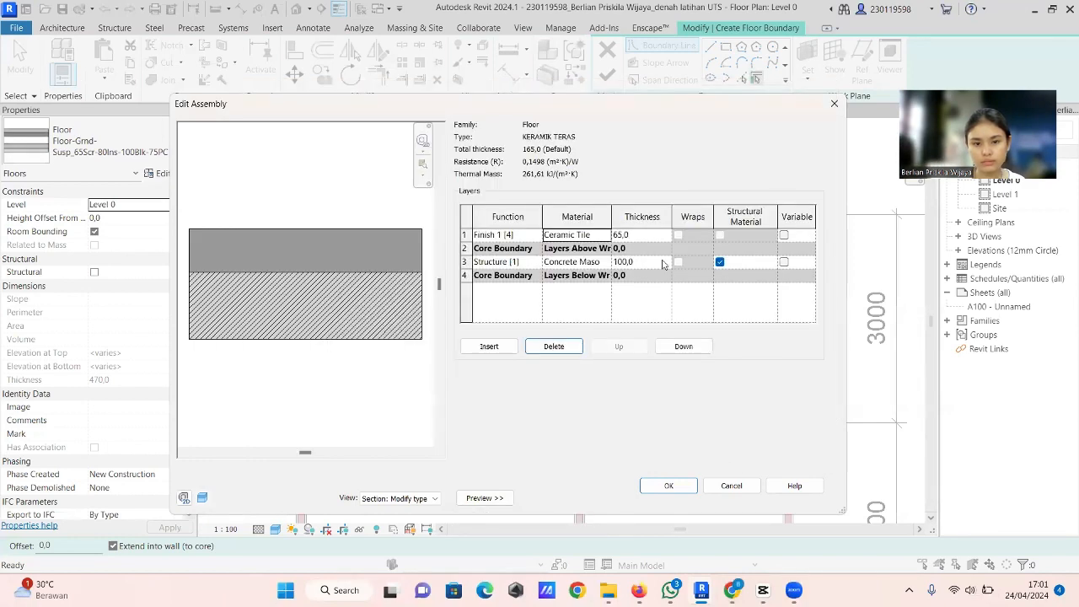
Step: Set the thickness of the Ceramic Tile finish layer to 20 mm
click(638, 235)
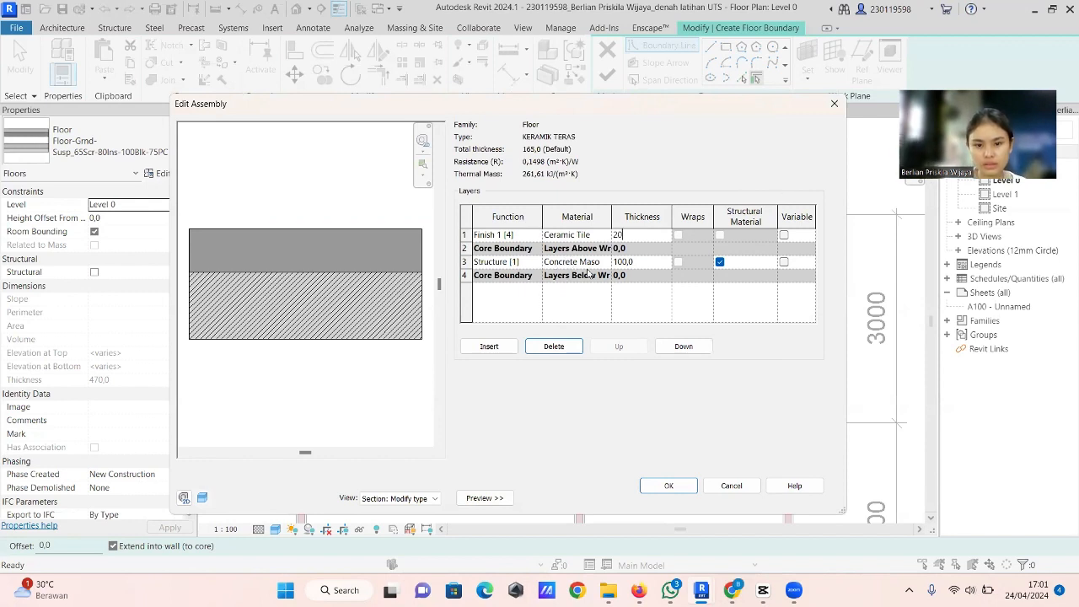
click(639, 263)
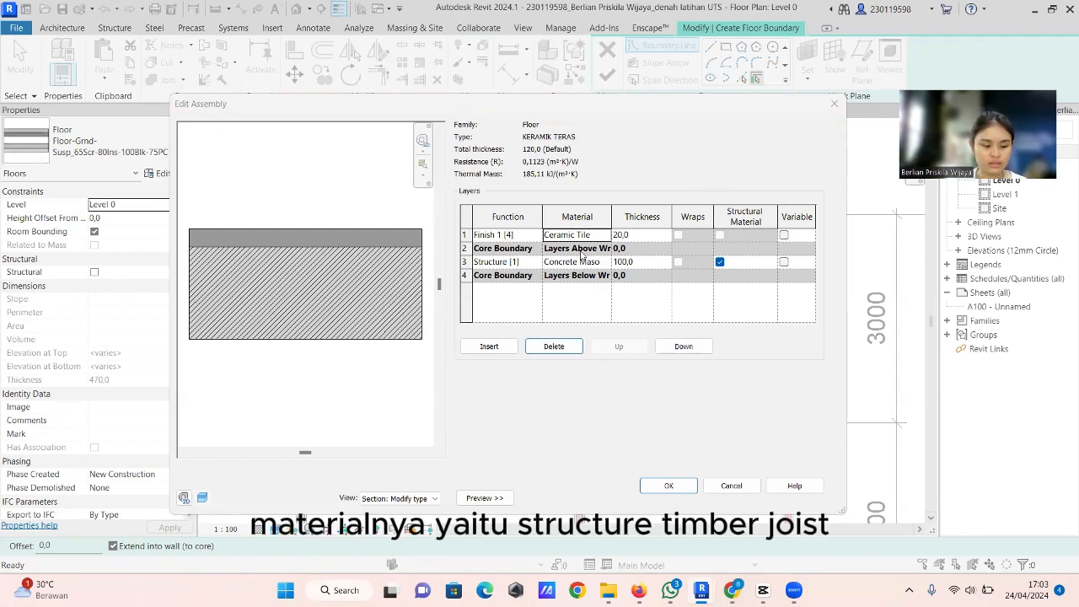
Step: Find Structure, Timber Joist/Rafter Layer among the project materials and assign it to the floor's Structure layer
click(606, 262)
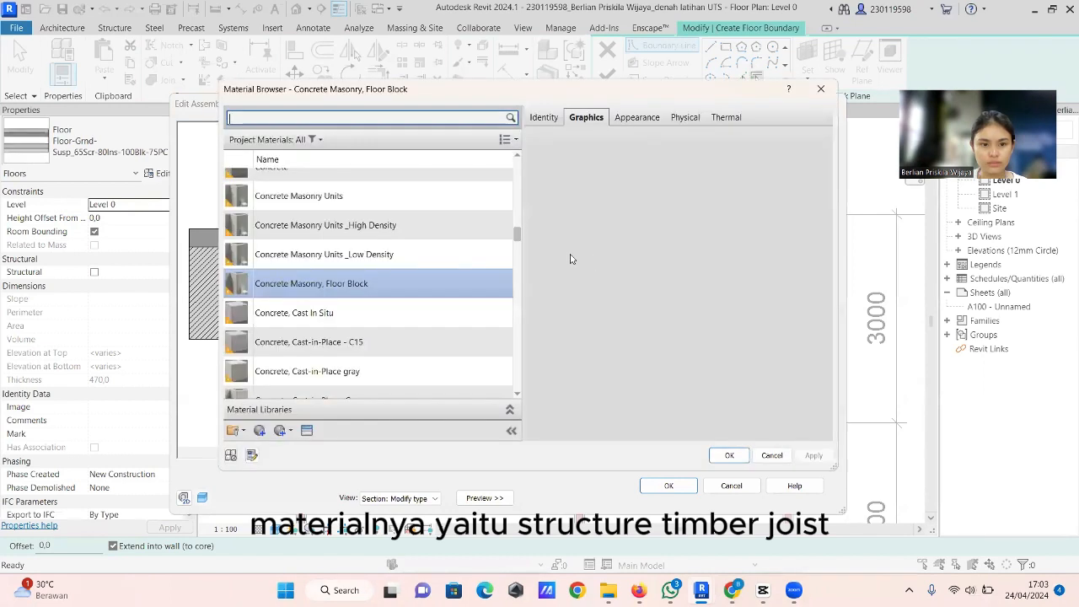
text(STRUC)
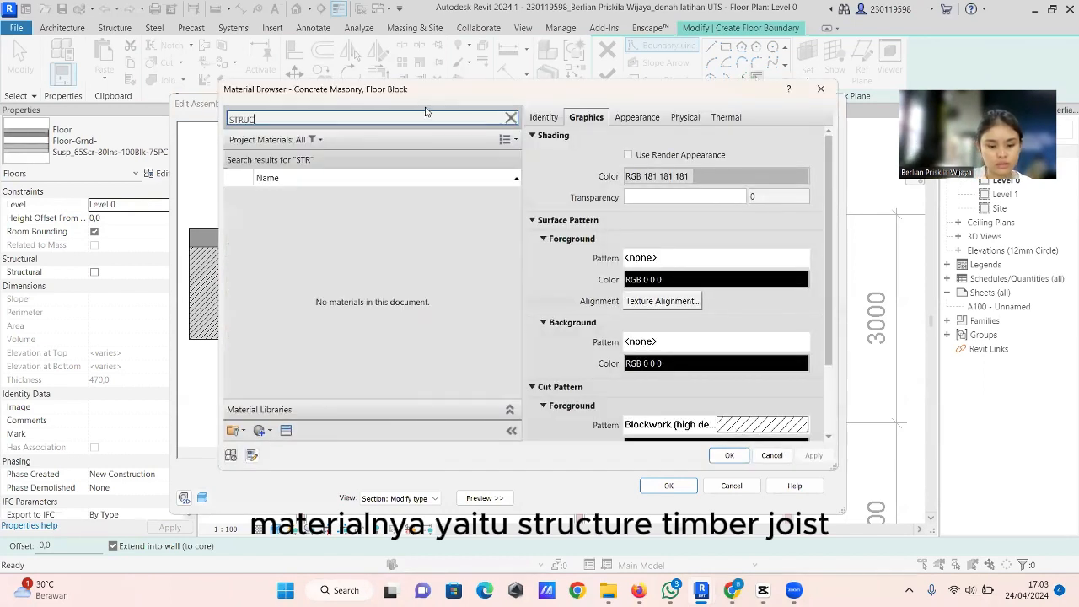
text(TURE)
key(Return)
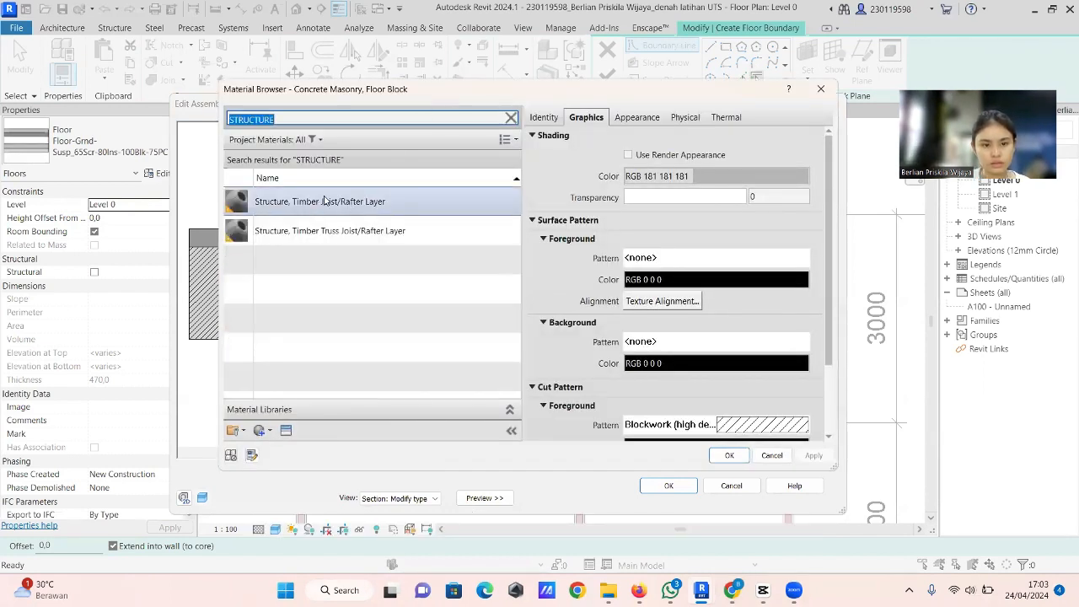
click(409, 202)
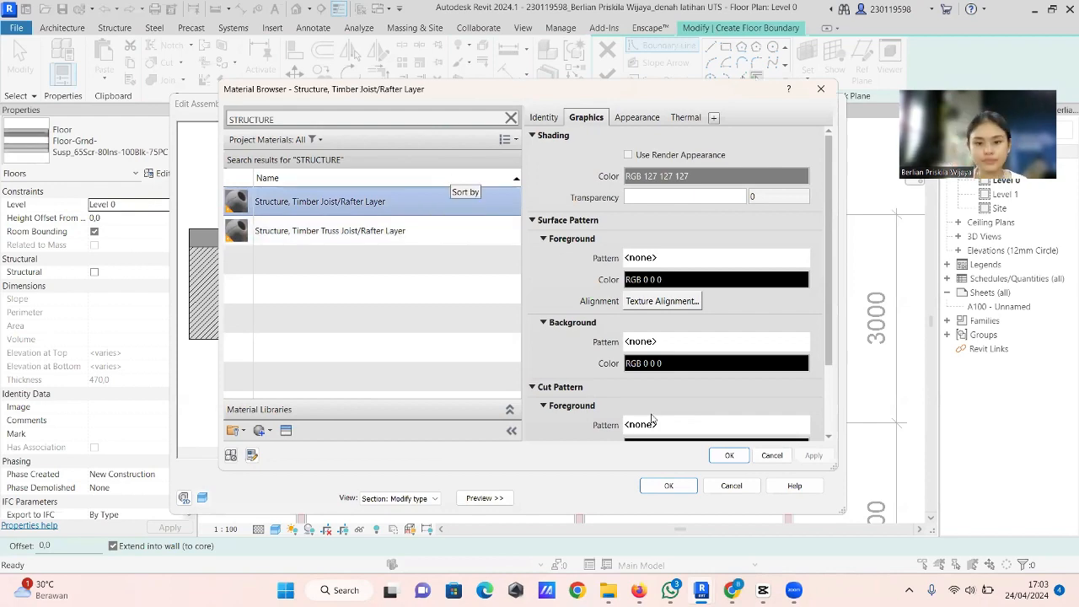
click(729, 455)
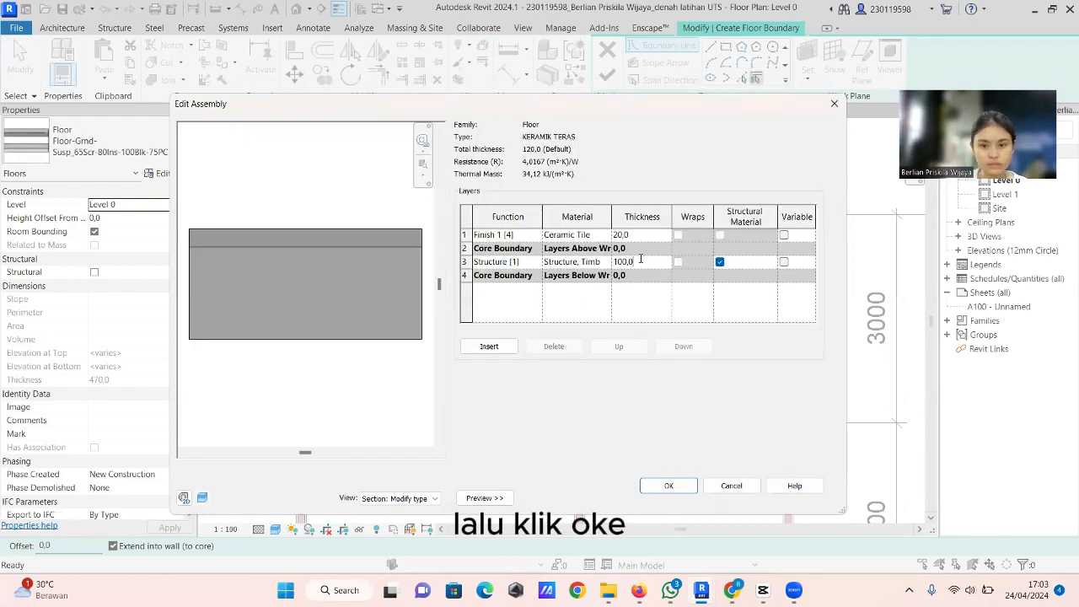
Step: Set the Structure layer's thickness to 150 mm and accept the KERAMIK TERAS floor assembly and type properties
text(1)
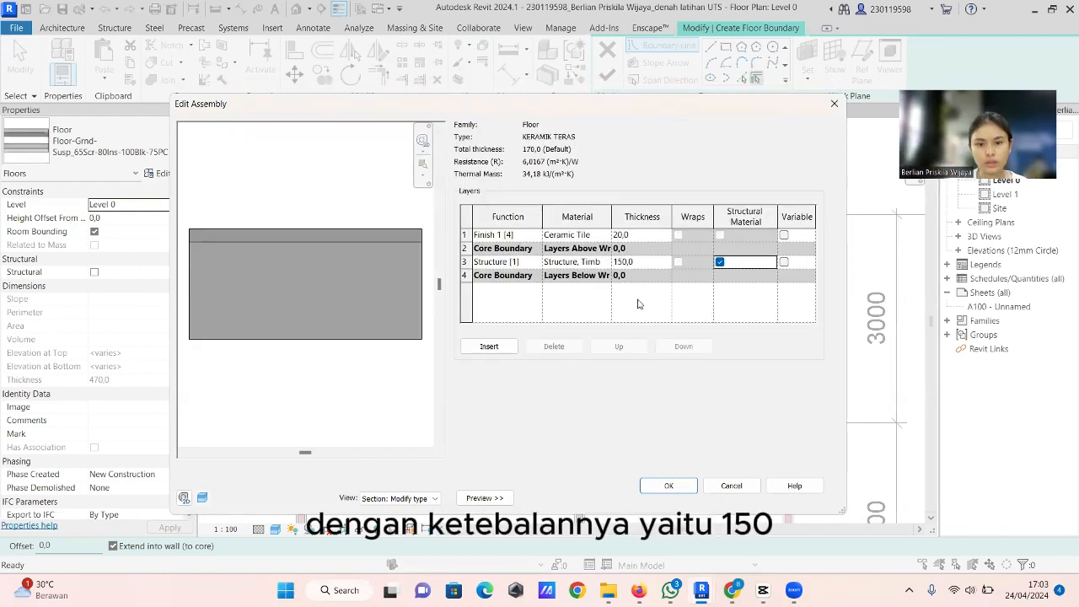
click(495, 347)
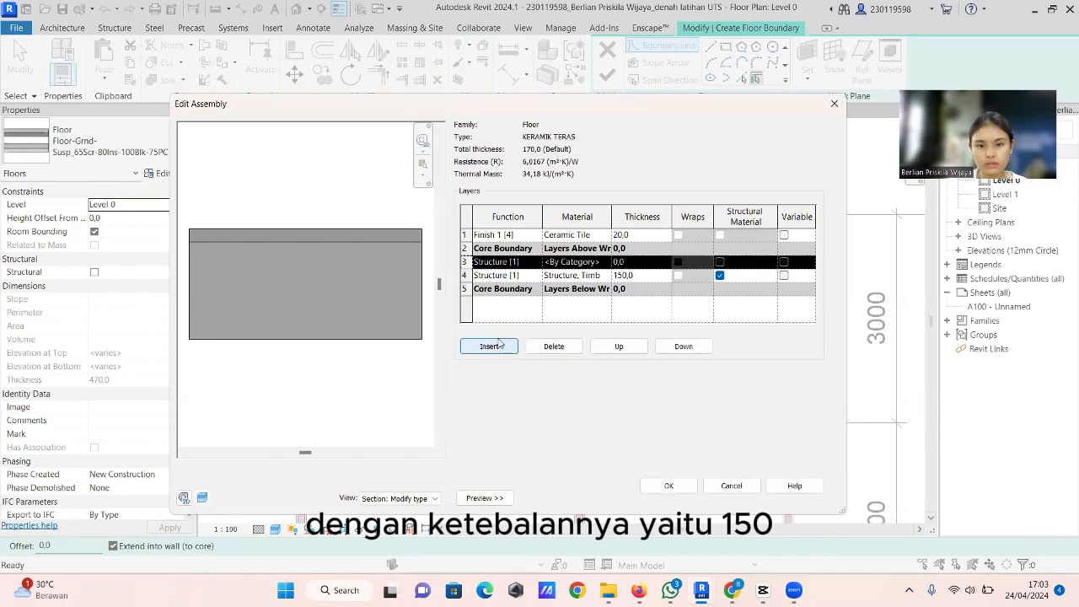
click(549, 347)
click(667, 486)
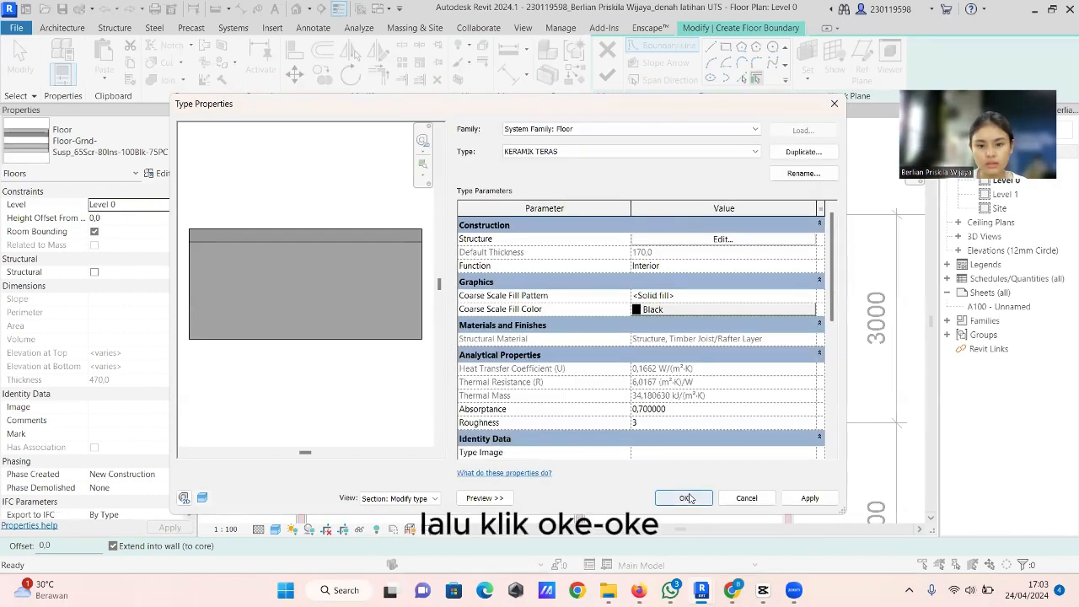
click(685, 498)
Step: Sketch a rectangular floor boundary from the north terrace column's outer corner to the house wall and finish the floor
click(726, 49)
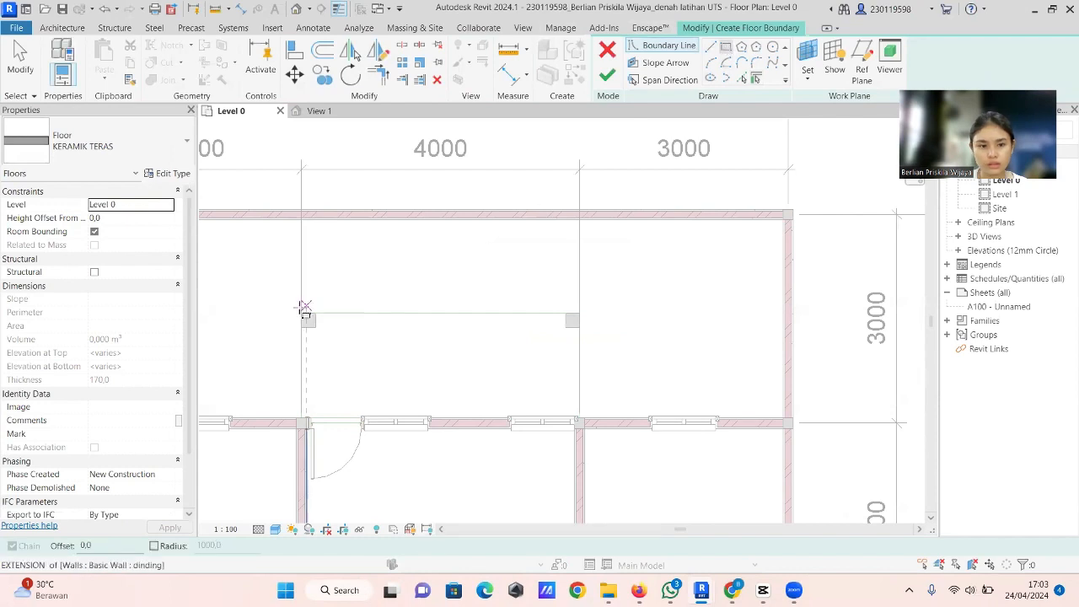
click(303, 314)
click(577, 416)
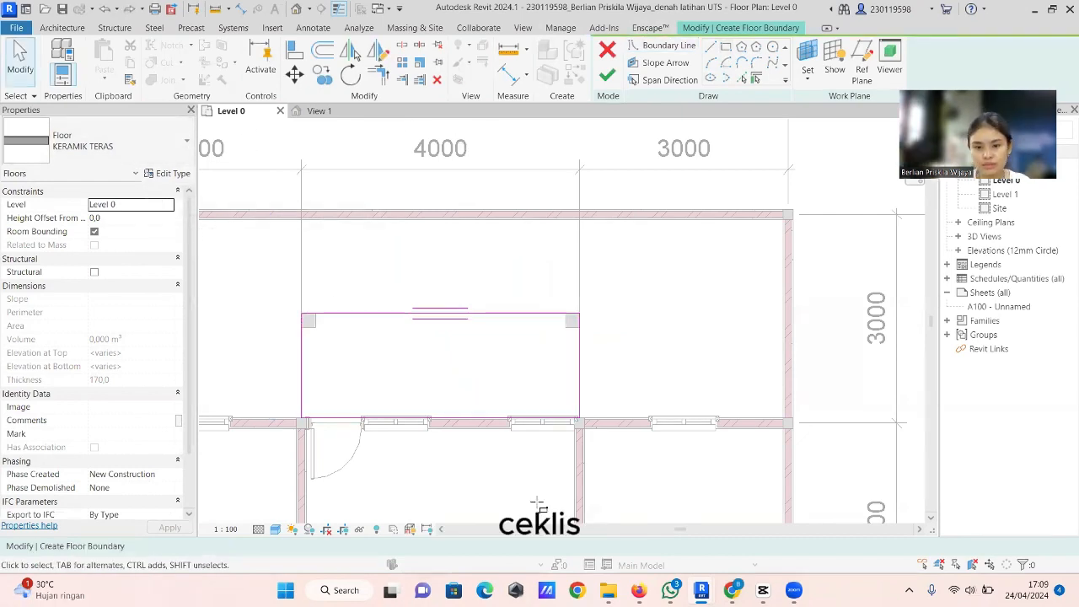
click(612, 76)
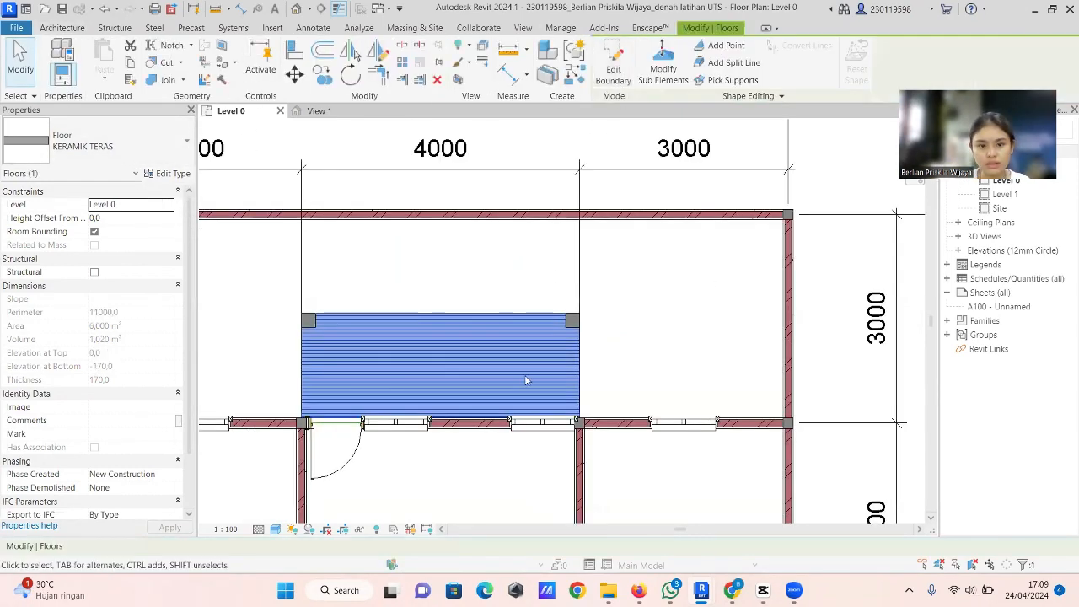
Step: Outline a second terrace about 3000 by 2000 mm with model lines against the house's south wall
scroll(556, 322, down, 8)
scroll(527, 442, up, 7)
click(62, 31)
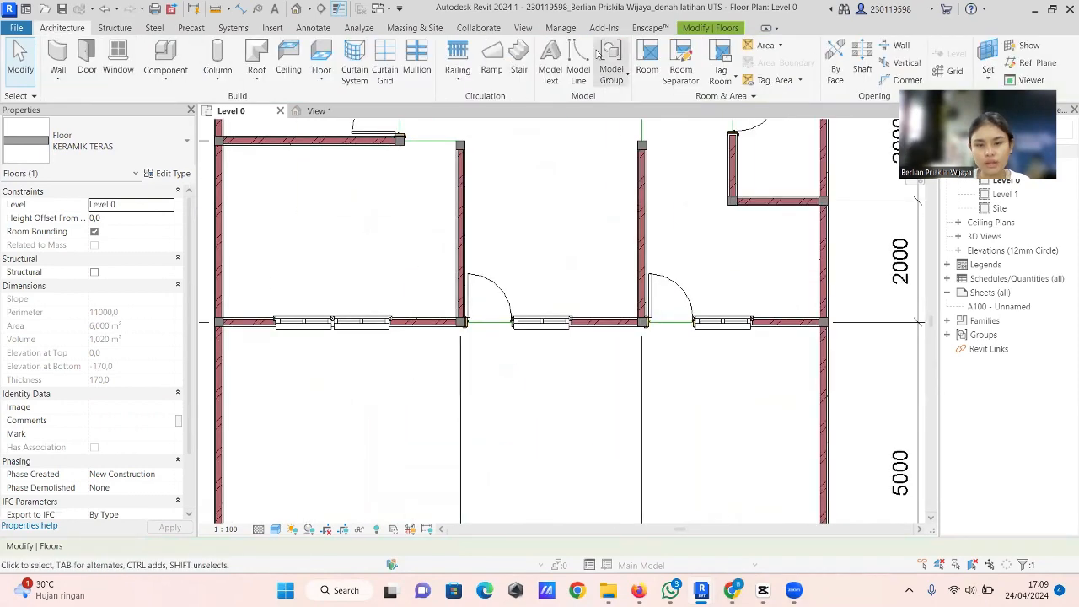
click(580, 62)
scroll(458, 327, up, 5)
click(477, 327)
scroll(474, 333, down, 5)
click(463, 287)
click(702, 287)
scroll(698, 141, up, 5)
click(715, 252)
scroll(715, 251, down, 5)
scroll(489, 277, up, 8)
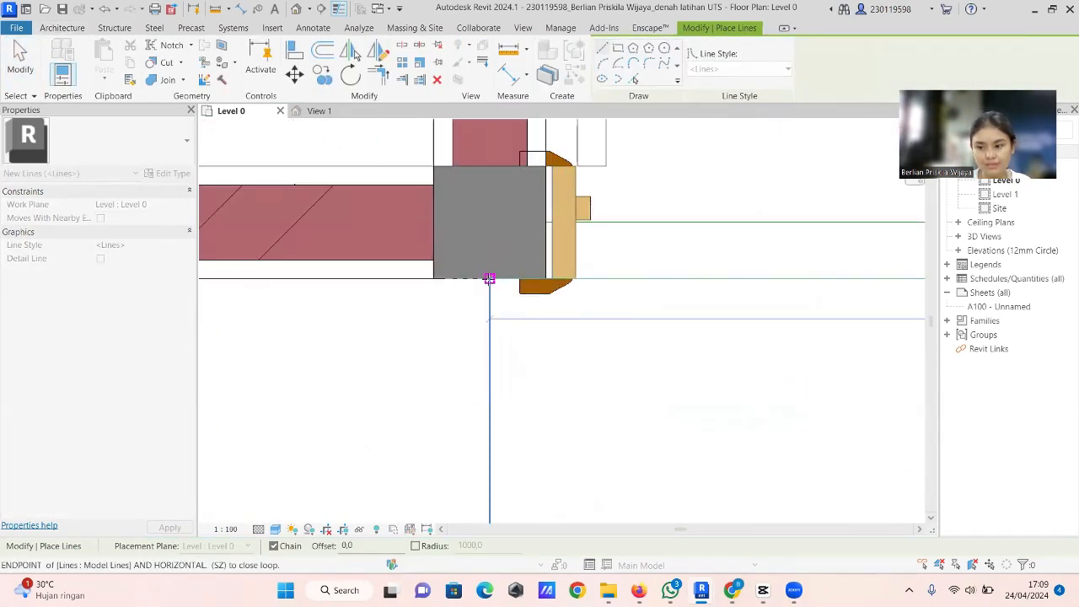
click(489, 277)
key(Escape)
key(Escape)
scroll(489, 277, down, 8)
Step: Place a column inside each of the two outer corners of the south terrace outline
click(62, 28)
click(190, 55)
click(300, 326)
click(597, 324)
Step: Create a KERAMIK TERAS floor with a rectangular boundary covering the south terrace up to the house wall
click(62, 28)
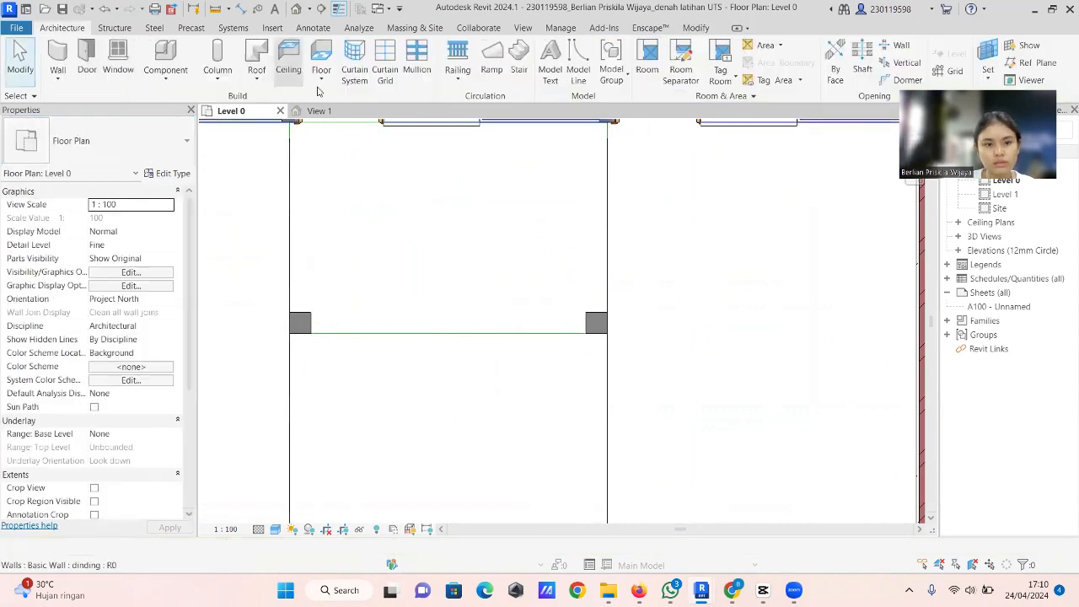
click(323, 59)
click(126, 141)
click(318, 328)
click(599, 140)
click(608, 73)
click(709, 278)
scroll(598, 348, up, 2)
Step: Change the floor plan's visual style to Hidden Line
click(275, 529)
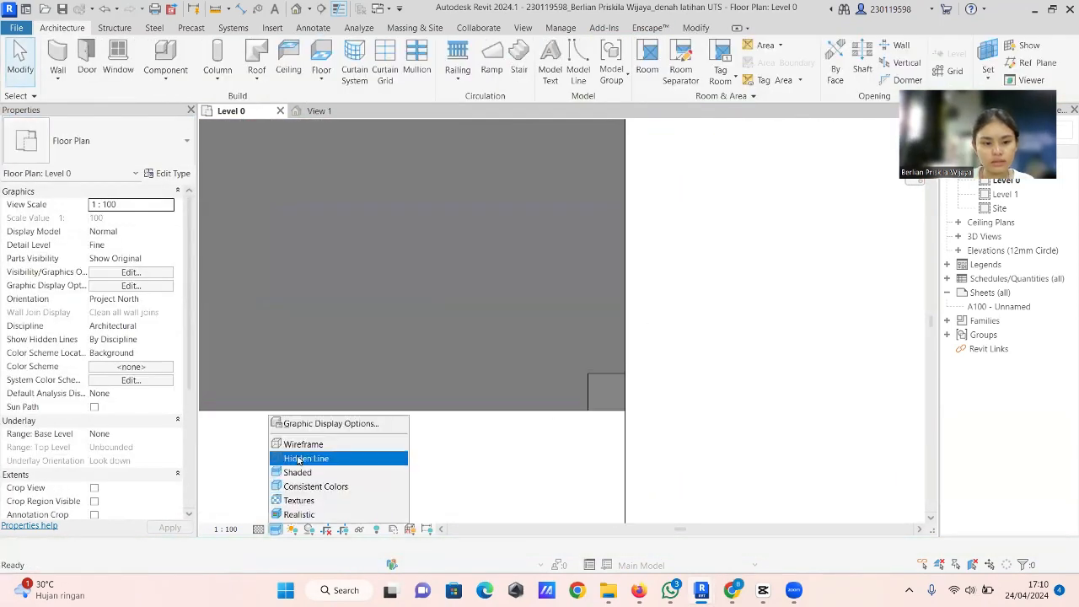
click(309, 458)
scroll(715, 314, down, 8)
scroll(436, 245, up, 5)
scroll(436, 245, down, 1)
Step: Draw a room separation line across the opening between the southwest room's wall corner and the adjacent interior wall end
click(680, 67)
scroll(410, 274, down, 3)
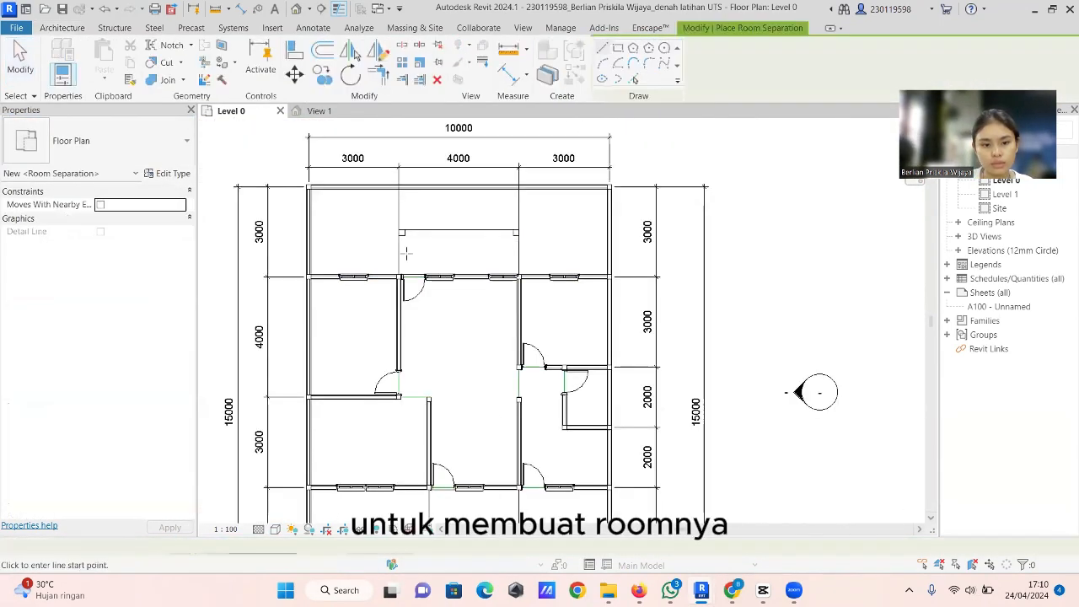
scroll(410, 413, up, 8)
click(396, 256)
click(568, 257)
key(Escape)
Step: Draw a room separation line from that interior wall end horizontally across the hall to the small bathroom's wall
scroll(563, 253, down, 2)
middle_drag(556, 248, 332, 230)
click(343, 238)
scroll(461, 251, down, 2)
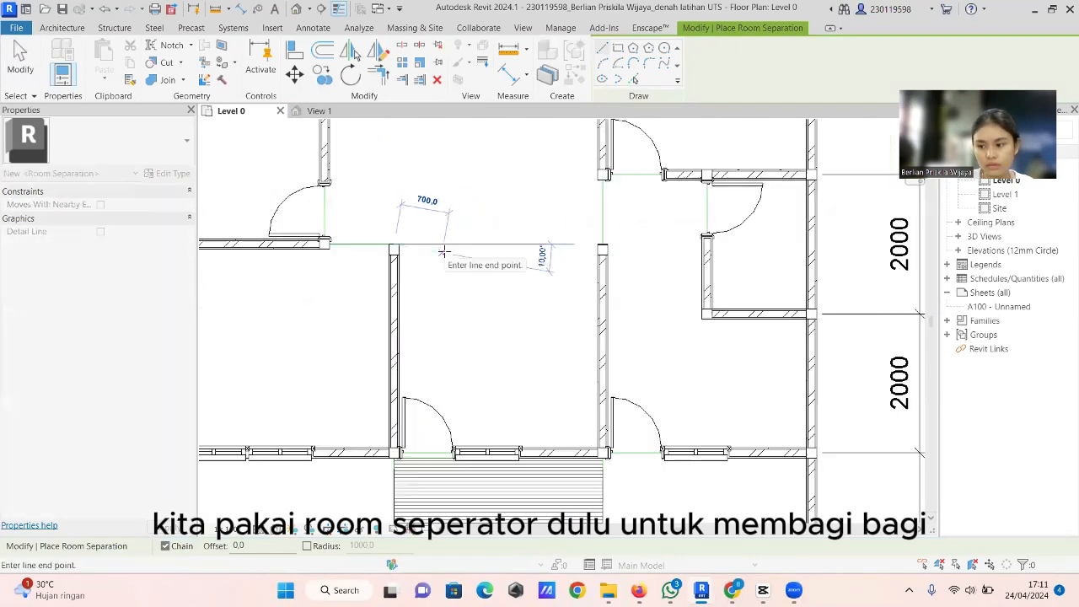
click(706, 244)
key(Escape)
Step: Enclose the north terrace with room separation lines along its floor edges and the house wall
scroll(504, 318, down, 3)
scroll(497, 317, down, 1)
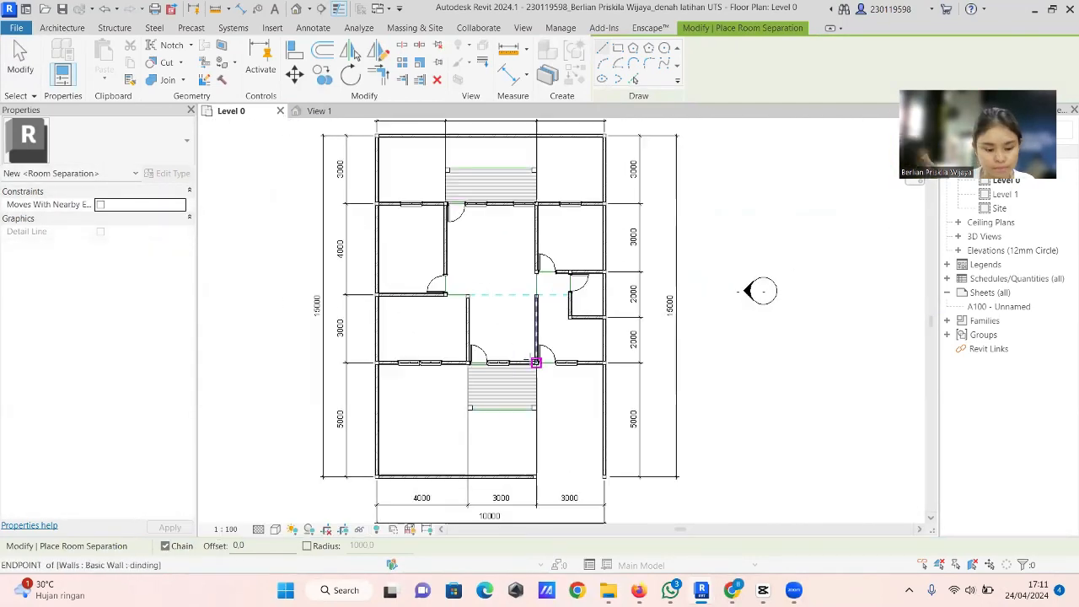
scroll(452, 180, up, 5)
click(433, 276)
click(433, 139)
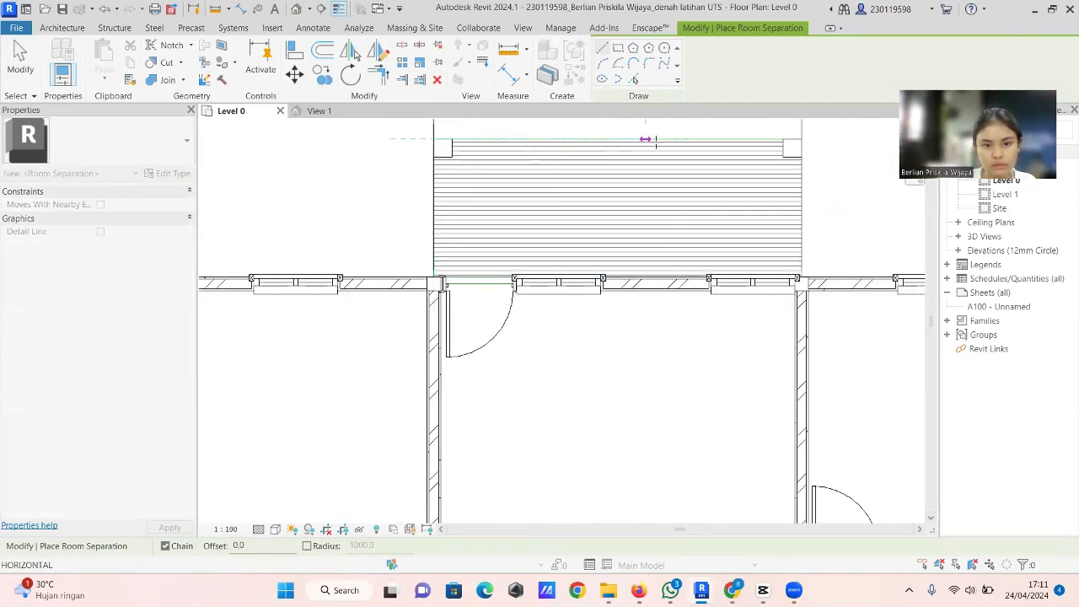
click(801, 139)
click(801, 276)
click(434, 276)
Step: Enclose the south terrace with room separation lines along the house wall and its 3000 by 2000 mm floor edges
scroll(438, 281, down, 5)
scroll(406, 434, up, 4)
click(381, 289)
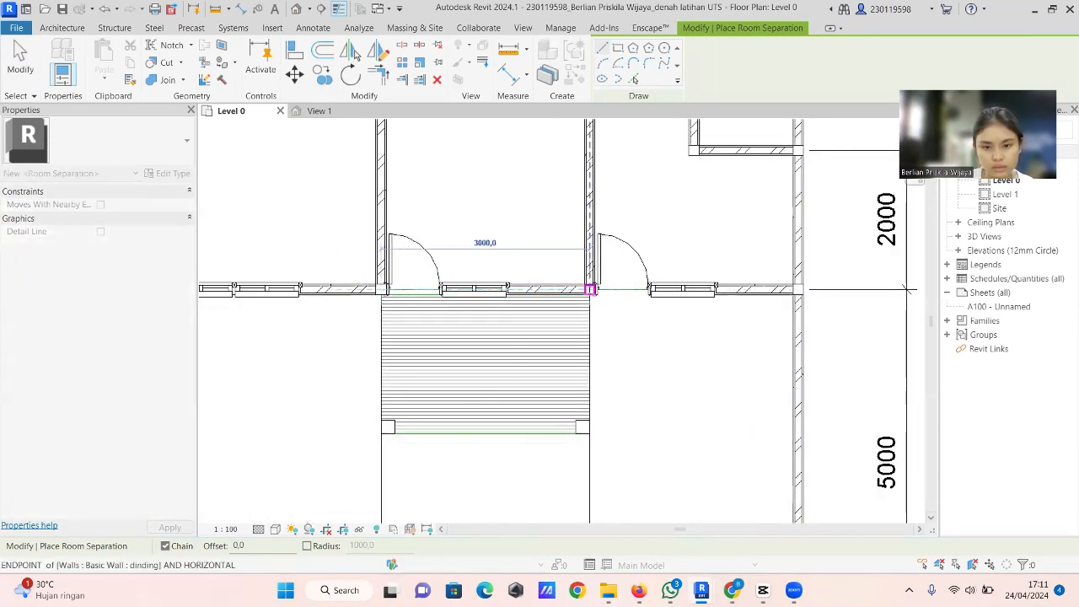
click(590, 289)
click(381, 295)
click(381, 434)
click(590, 434)
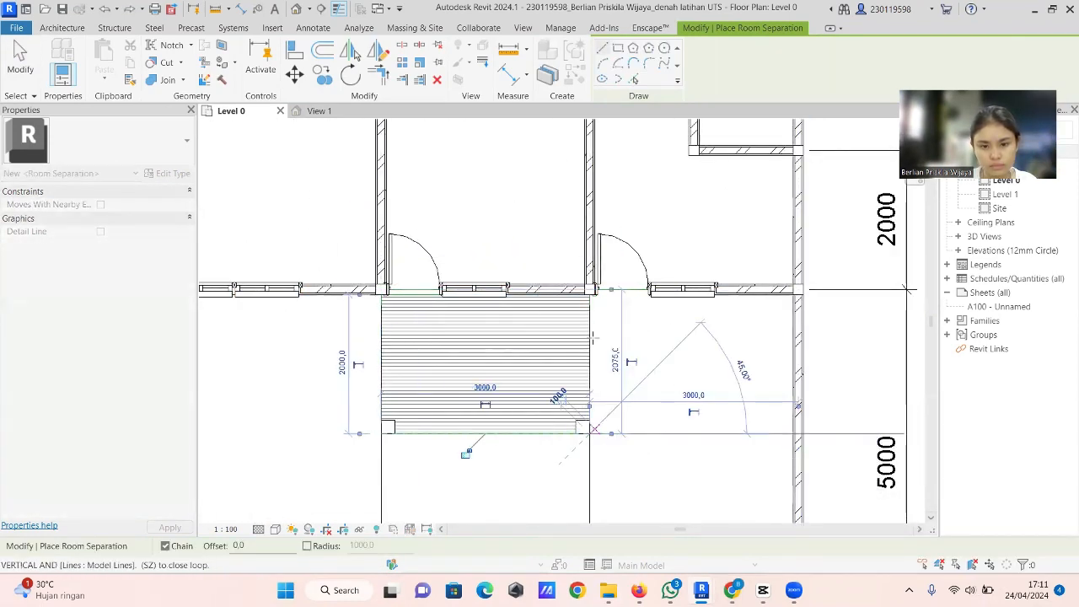
scroll(594, 325, up, 3)
click(582, 256)
scroll(582, 261, down, 4)
scroll(426, 287, up, 8)
click(438, 309)
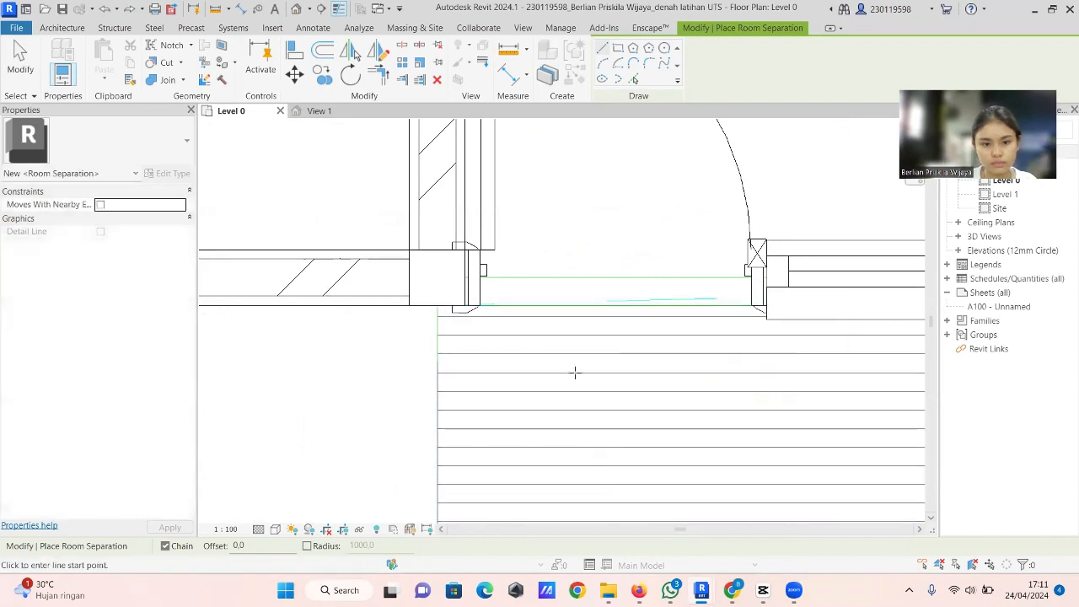
scroll(396, 320, down, 2)
key(Escape)
scroll(481, 389, down, 7)
Step: Start placing rooms and choose the Name and Number type of the Anno_Tag_Room_Medium tag
click(650, 76)
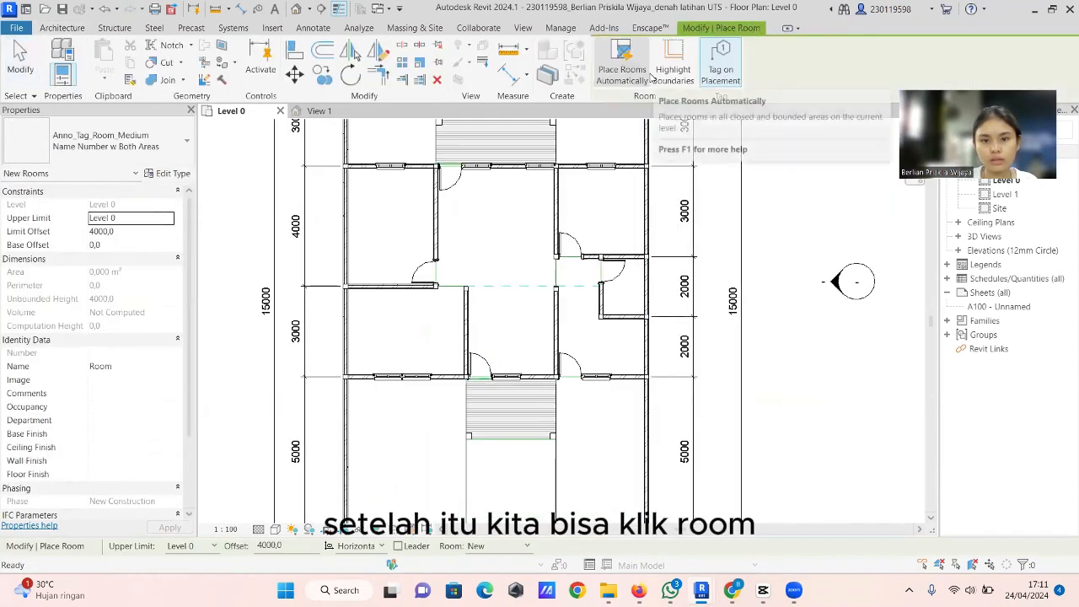
scroll(289, 193, up, 3)
click(127, 141)
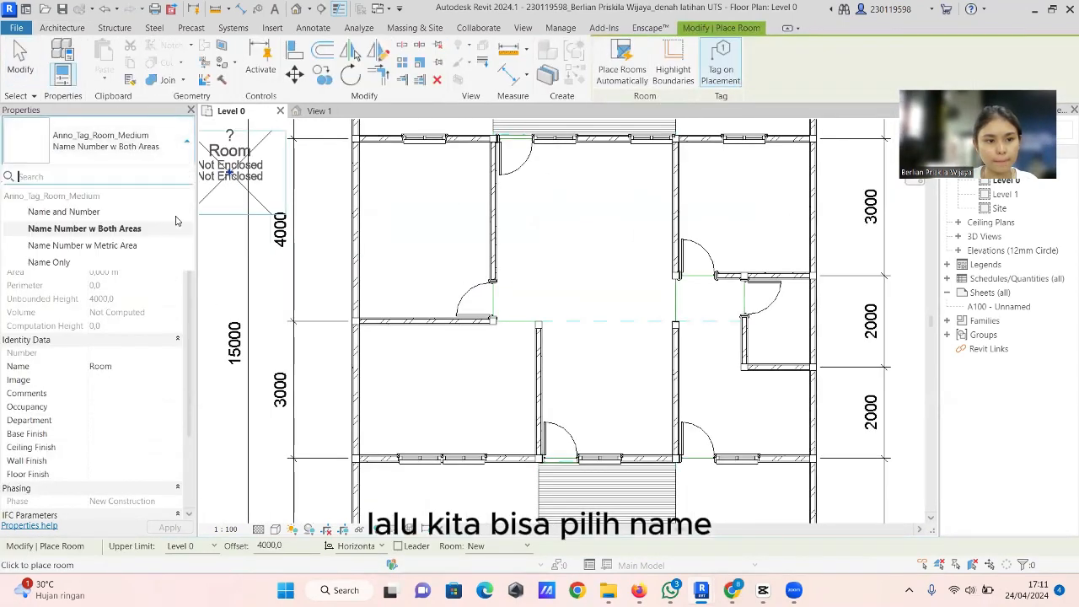
click(168, 213)
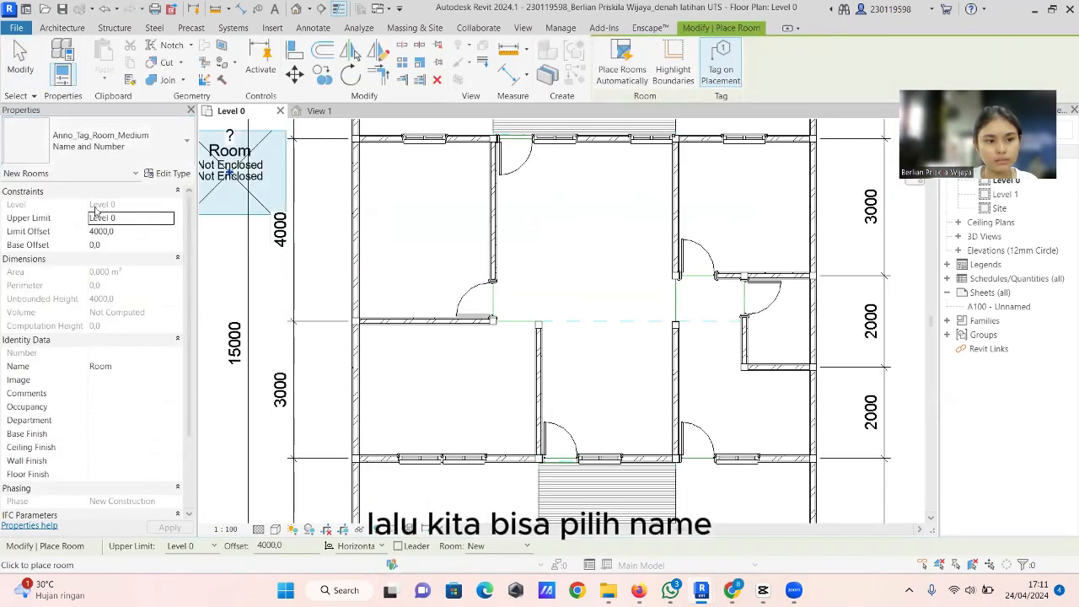
click(423, 237)
key(Escape)
key(ctrl+z)
key(ctrl+z)
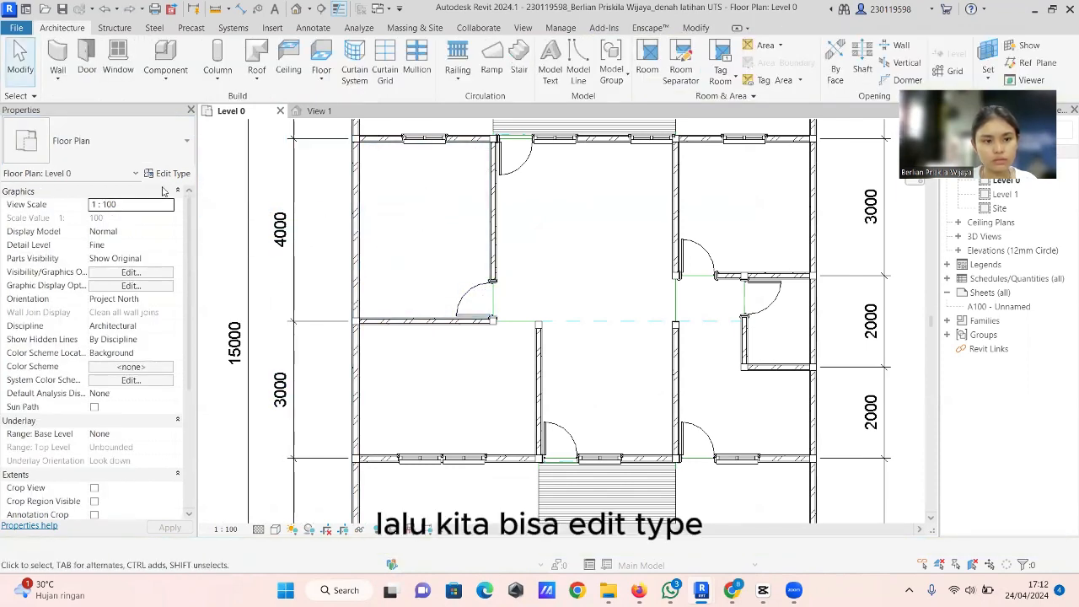
Step: Edit the Name and Number room tag type so that Room Area is shown and Imperial Area is hidden
click(649, 61)
click(172, 174)
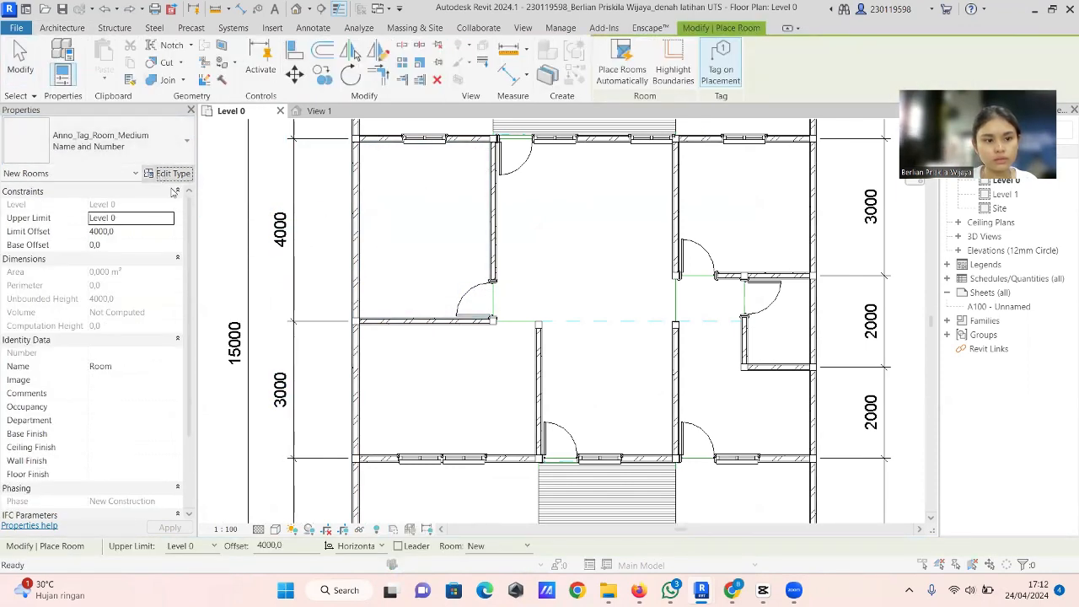
click(648, 251)
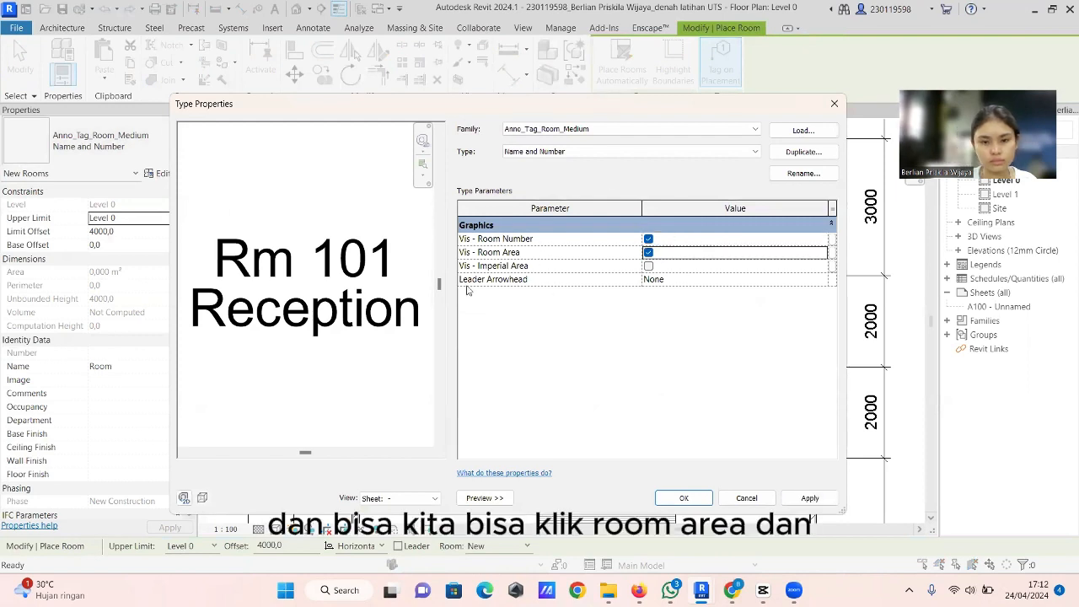
click(804, 498)
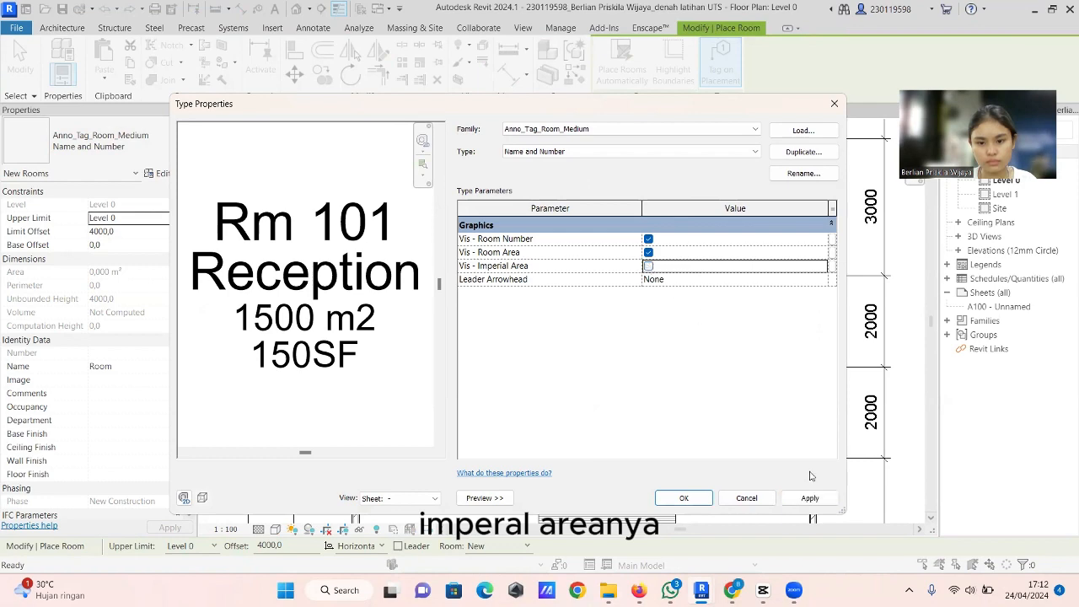
click(809, 498)
click(683, 498)
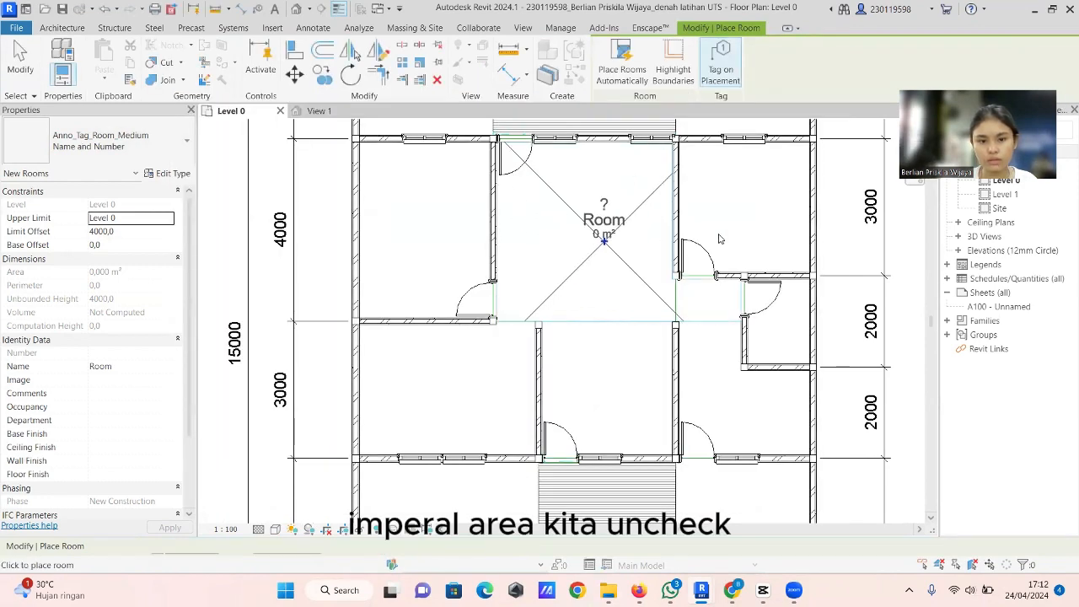
Step: Place tagged rooms in all the enclosed interior spaces and on both terraces
click(742, 217)
click(784, 336)
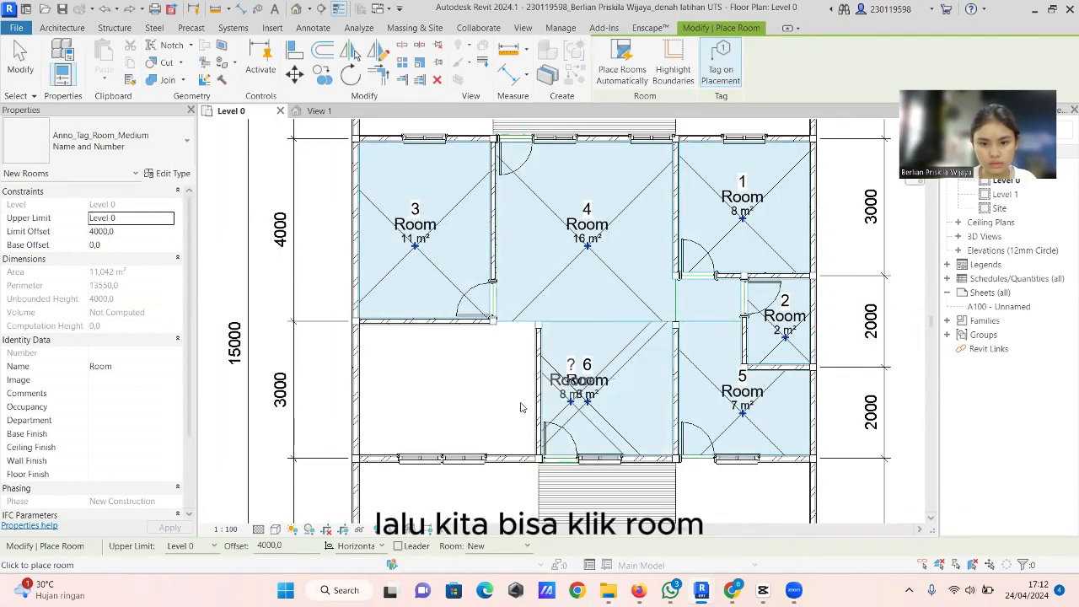
scroll(548, 320, down, 2)
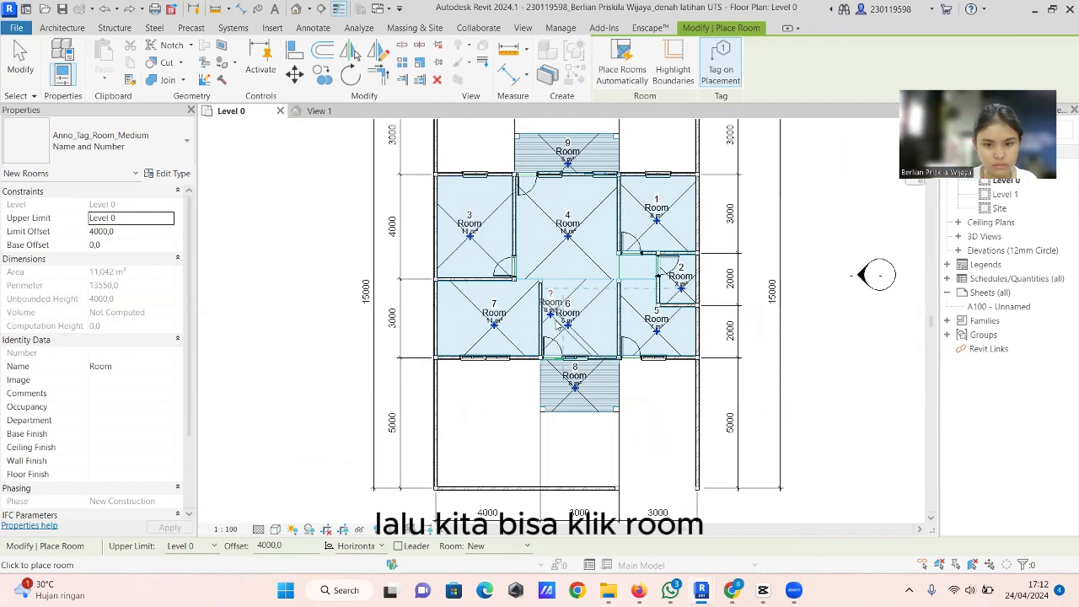
Step: In the tag of the northeast room, replace the number with R. TIDUR II and the name with FFL -0.02
scroll(720, 376, up, 2)
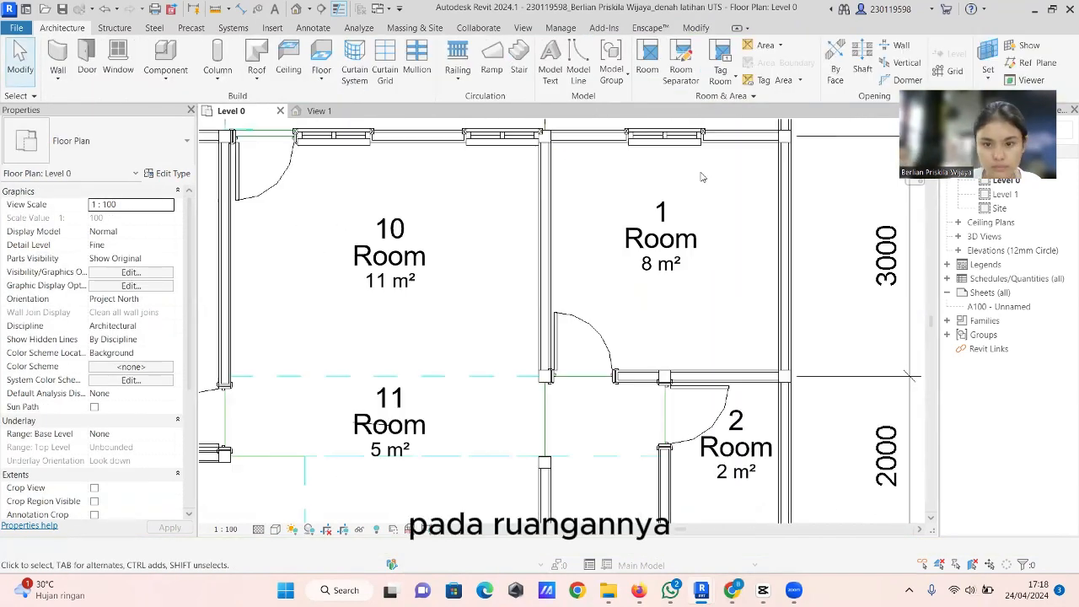
click(704, 251)
text(R. TIDUR II)
key(Return)
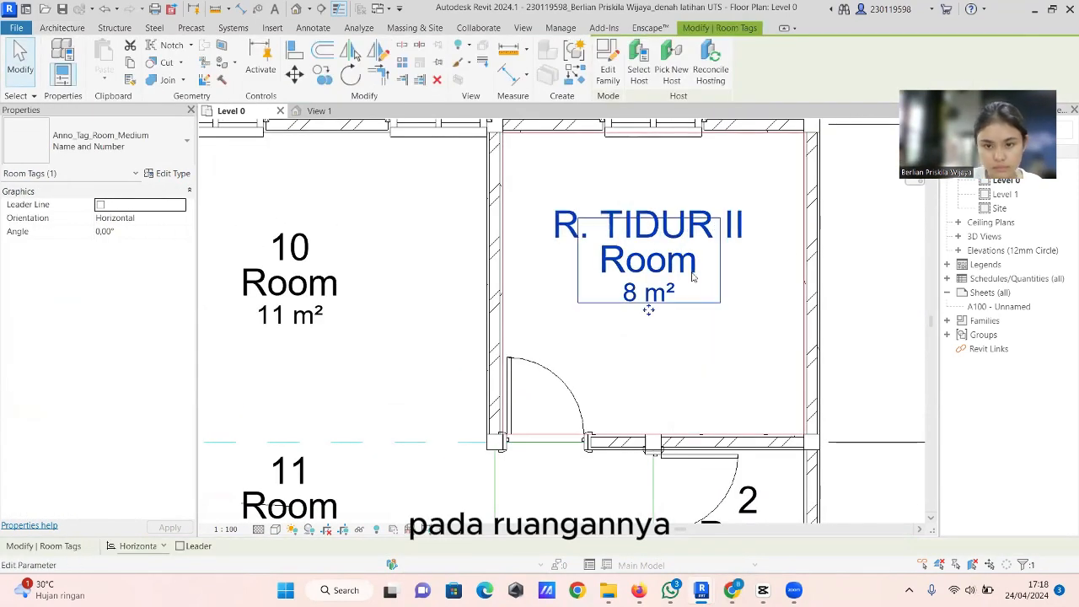
click(692, 273)
text(FFL -0.02)
key(Return)
Step: In the tag of the small 2 m² room below R. TIDUR II, replace the number with KM/WC and the name with FFL -0.05
scroll(514, 180, down, 1)
scroll(545, 219, down, 1)
scroll(660, 363, up, 2)
click(620, 344)
click(620, 344)
text(KM/WC)
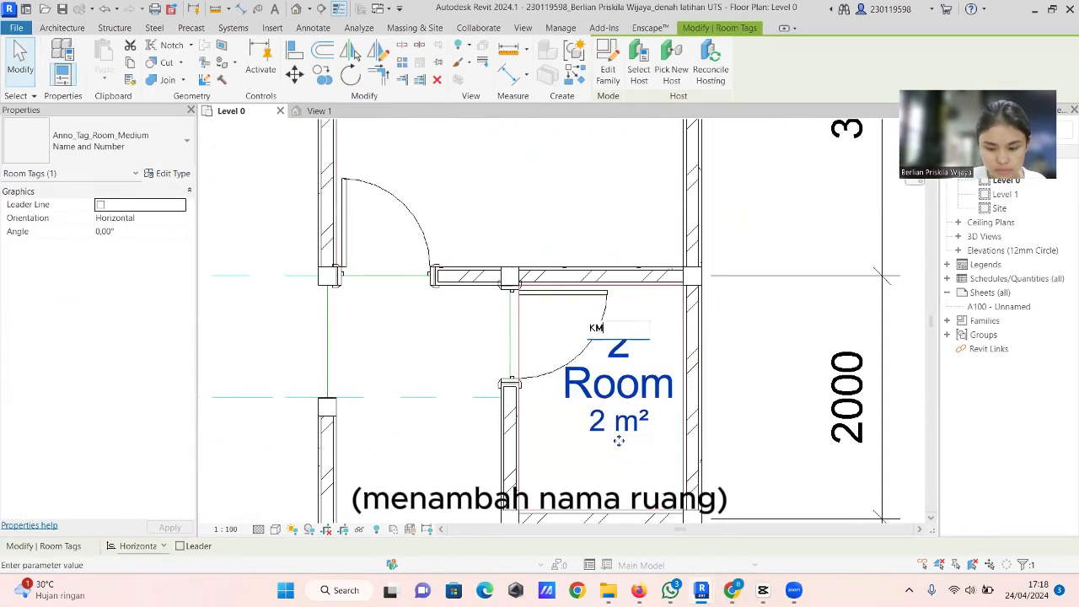
key(Return)
click(627, 392)
text(FFL -0.05)
key(Return)
Step: In the tag of the southeast room, replace the number with DAPUR and the name with FFL -0.05
scroll(489, 337, down, 1)
double_click(476, 401)
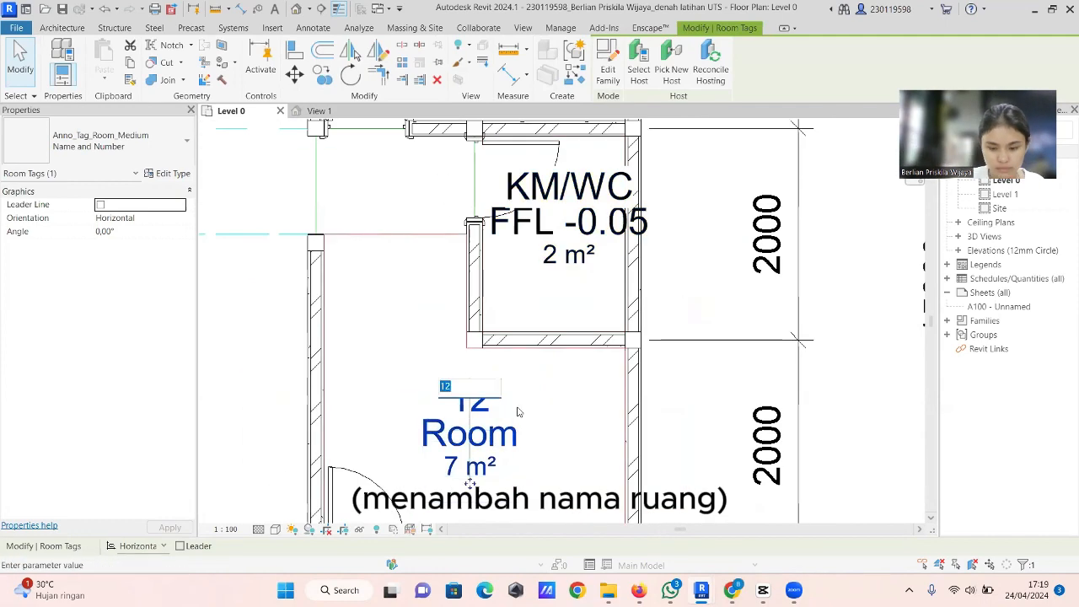
text(DAPUR)
key(Return)
click(499, 439)
text(FFL -0.05)
key(Return)
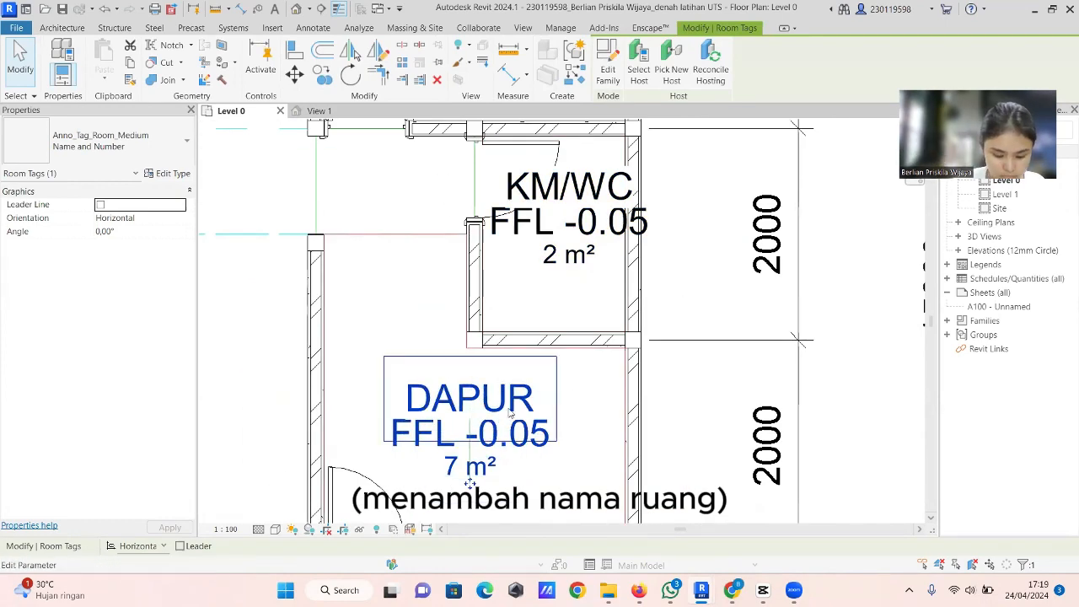
Step: In the tag of the room west of DAPUR, replace the number with R. TAMU and the name with FFL ± 0.00
scroll(421, 378, down, 2)
scroll(362, 379, up, 2)
double_click(359, 378)
text(R. TAMU)
click(345, 412)
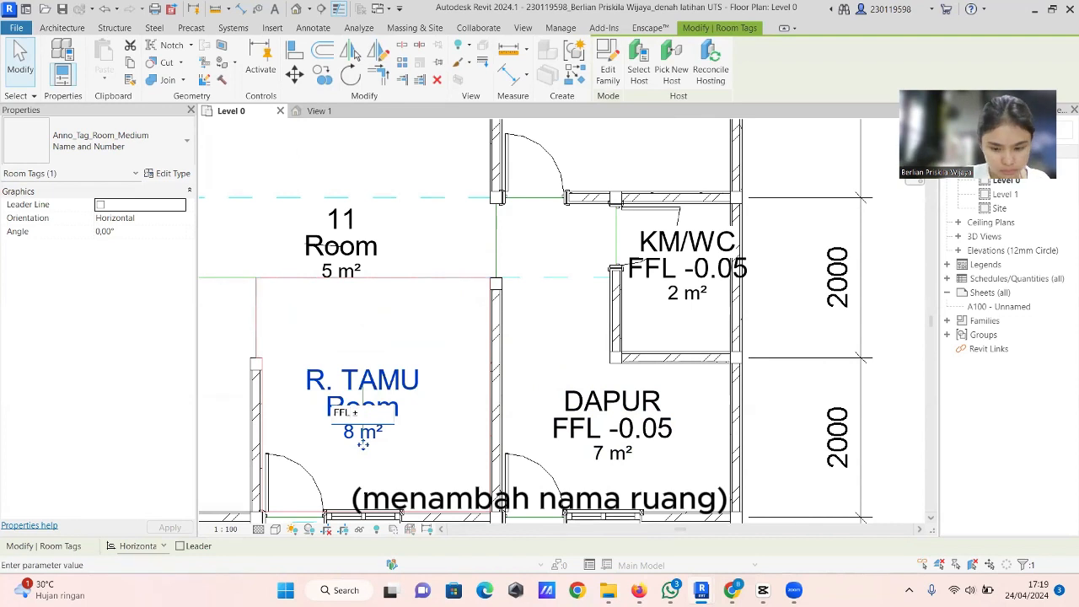
text(FFL ± 0.00)
key(Return)
Step: In the tag of the central space above R. TAMU, replace the number with R. MAKAN and the name with FFL ±0.00
click(344, 222)
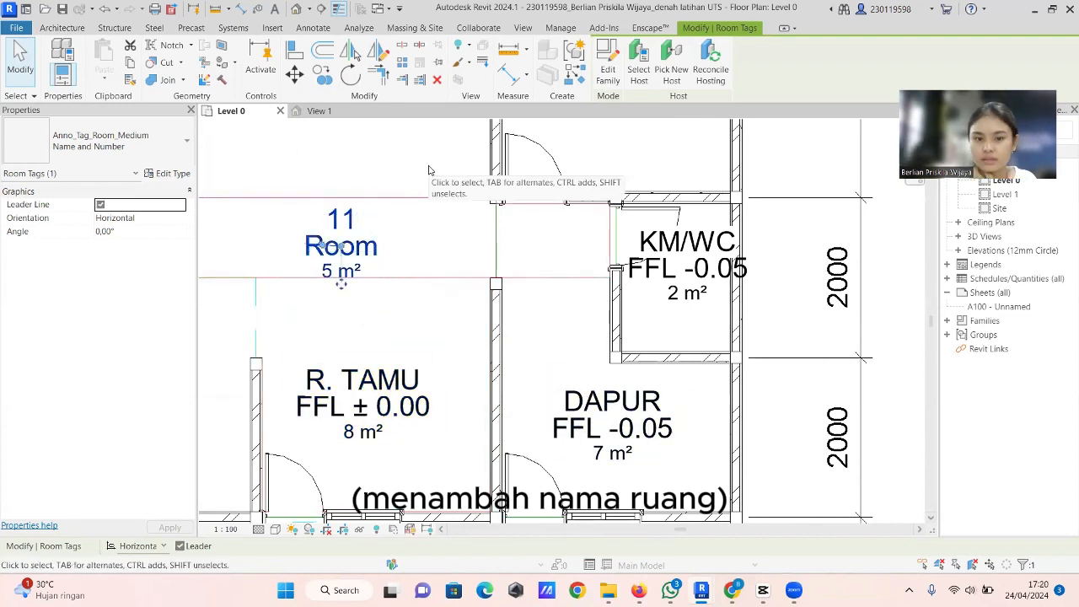
click(342, 221)
text(R. MAKAN)
key(Return)
click(369, 248)
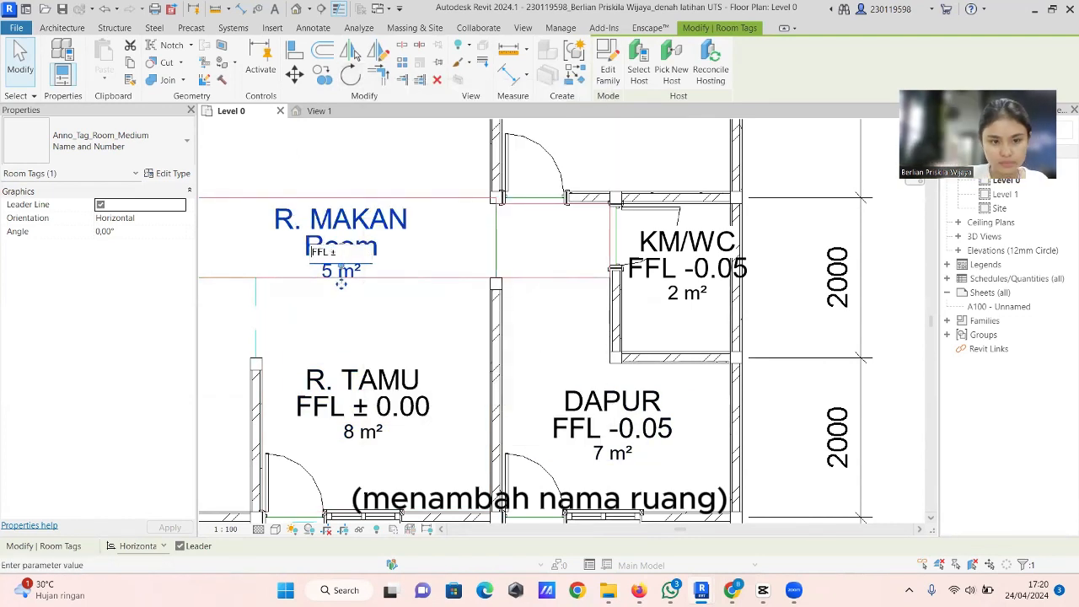
text(FFL ±0.00)
key(Return)
Step: In the tag of the north-central room, replace the number with R. KELUARGA and the name with FFL ±0.00
scroll(470, 296, down, 2)
middle_drag(422, 160, 589, 225)
double_click(552, 200)
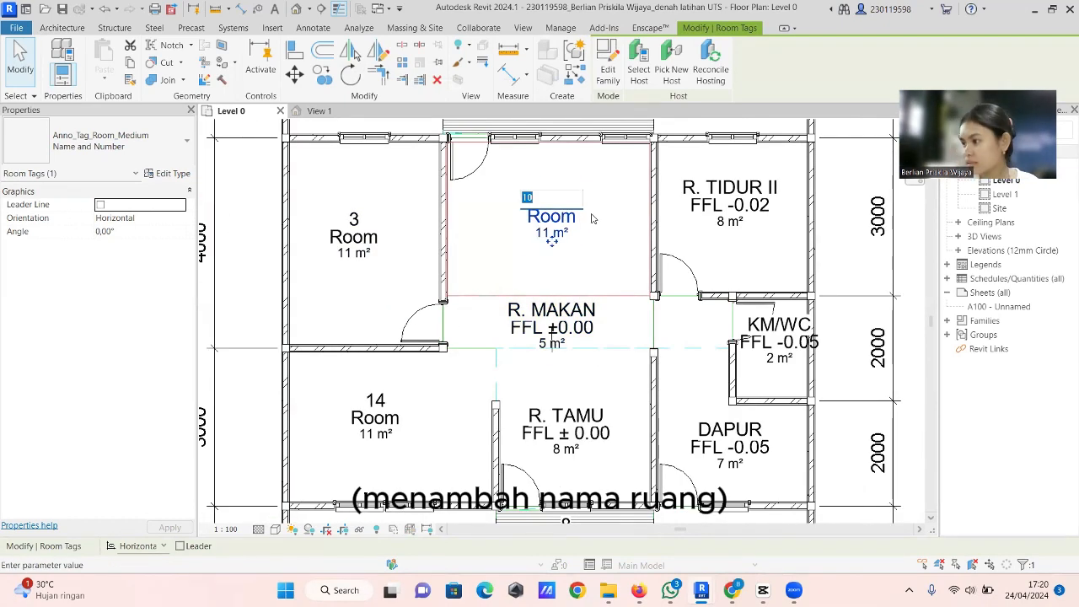
text(R. KELUARGA)
key(Return)
click(561, 237)
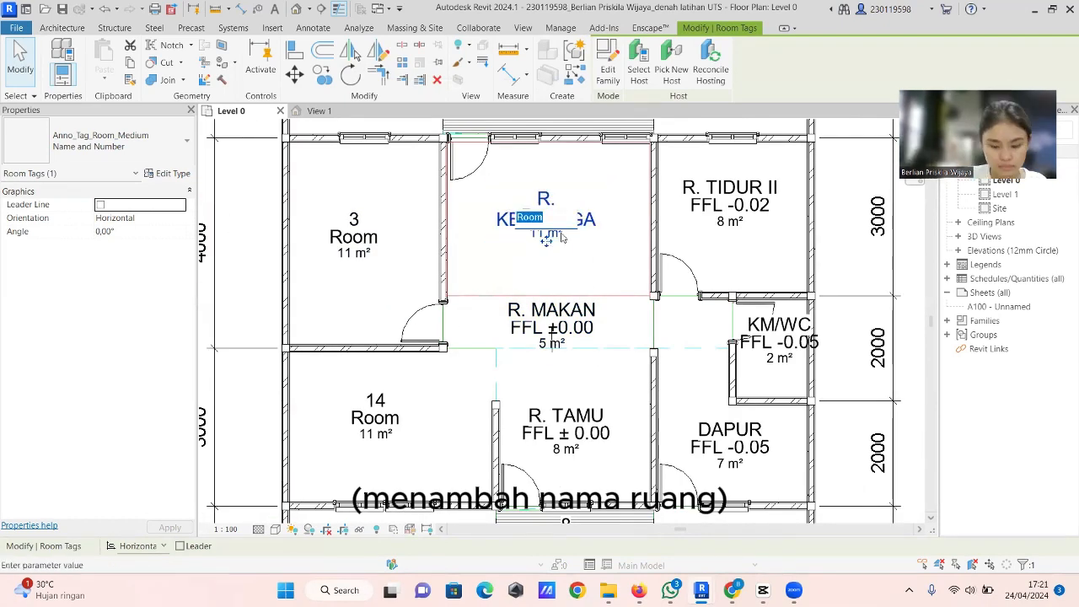
text(FFL ±0.00)
key(Return)
Step: Label the northwest room RUANG TIDUR I and the southwest room R. KERJA, replacing both tags' room names with FFL ± 0.00
double_click(355, 214)
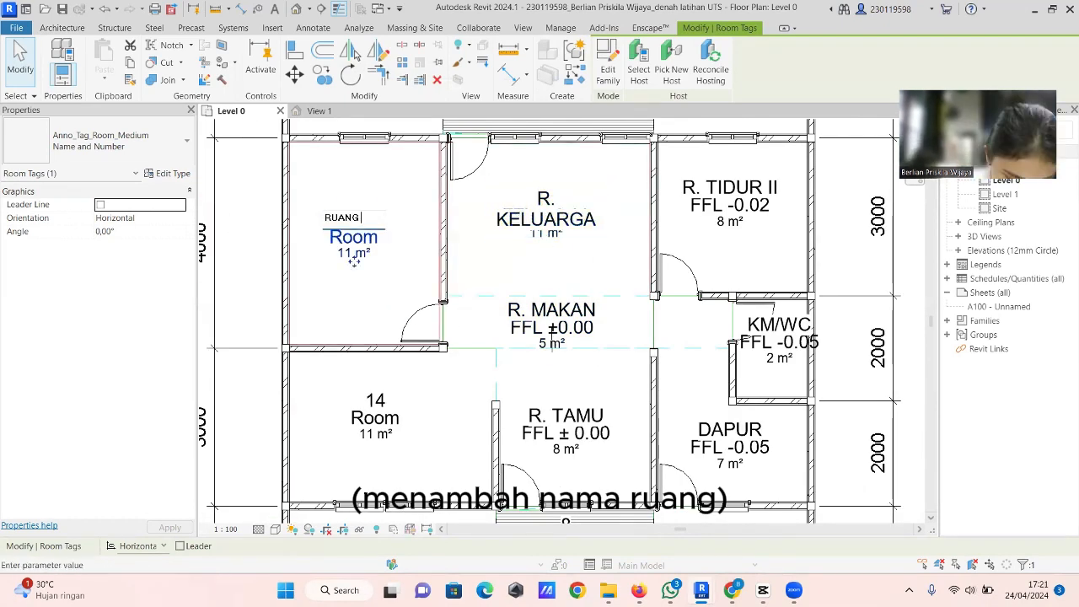
text(RUANG TIDUR I)
key(Return)
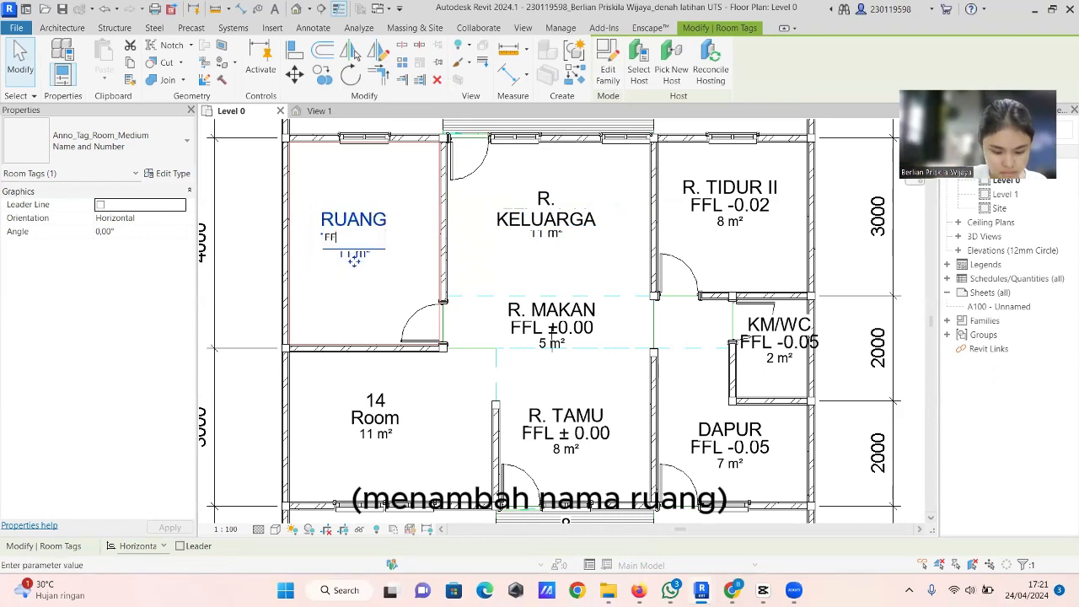
text(FFL ± 0.00)
key(Return)
double_click(394, 393)
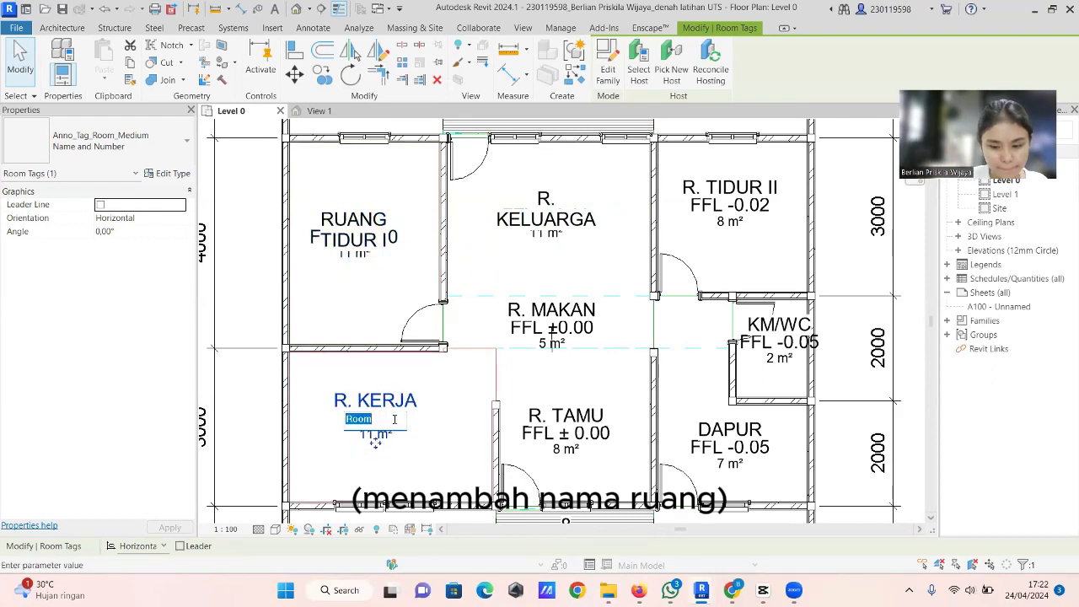
Step: In the tag of the front terrace south of R. TAMU, replace the number with TERAS and the name with FFL -0.02
scroll(570, 511, up, 3)
middle_drag(570, 512, 458, 354)
double_click(448, 385)
text(TERAS)
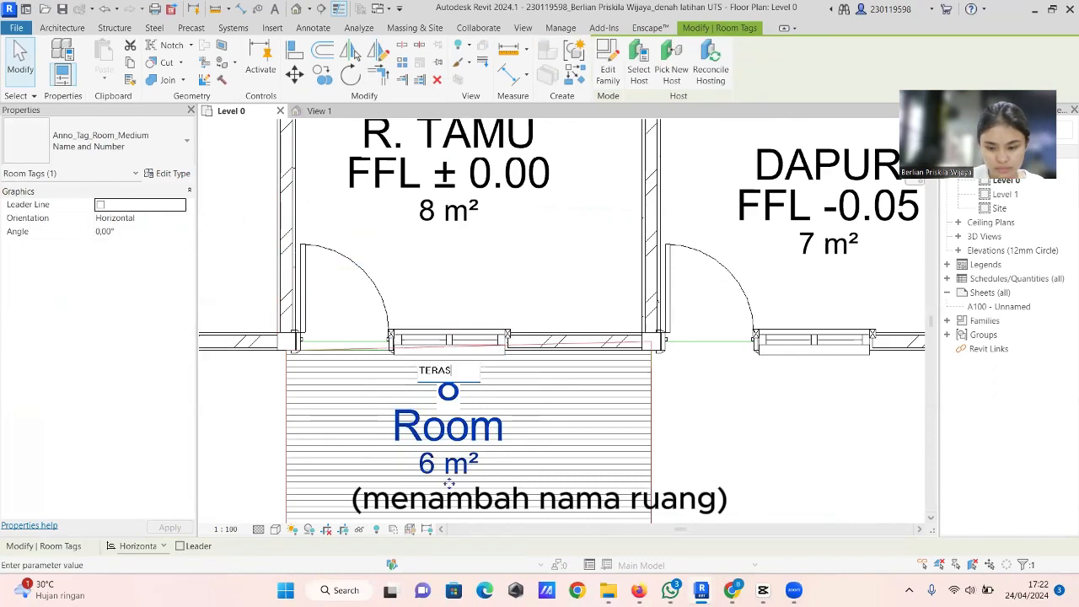
key(Return)
click(472, 434)
key(Return)
Step: In the tag of the rear terrace north of R. KELUARGA, replace the number with TERAS and the name with FFL -0.02
scroll(371, 434, down, 6)
scroll(369, 240, up, 6)
click(462, 352)
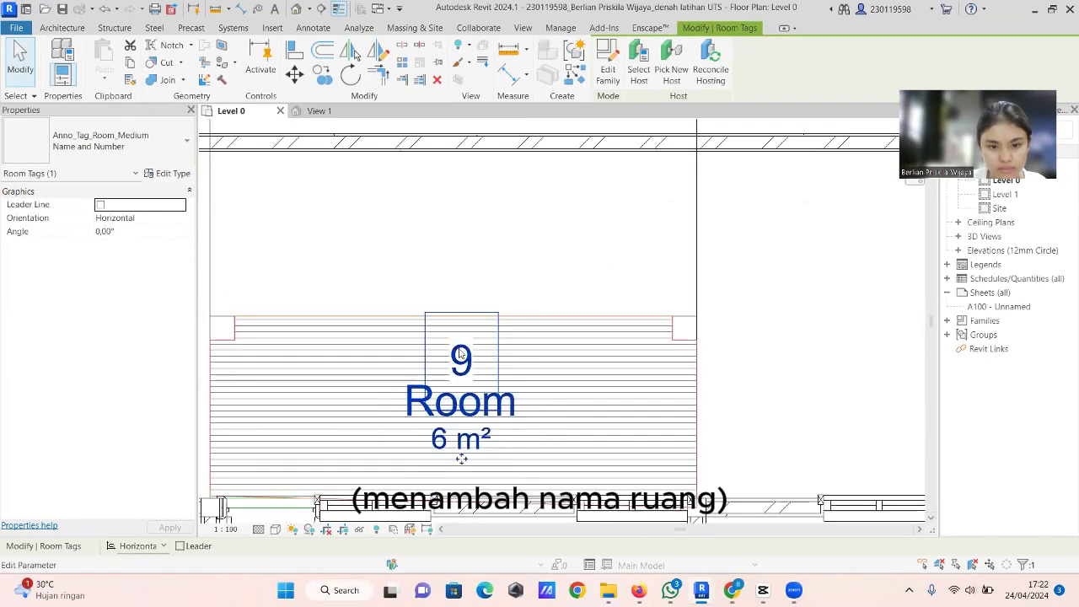
click(462, 352)
text(TERAS)
key(Return)
click(486, 411)
text(FFL -0.02)
key(Return)
Step: Set the Level 0 floor plan's view scale to 1 : 50
scroll(441, 168, down, 6)
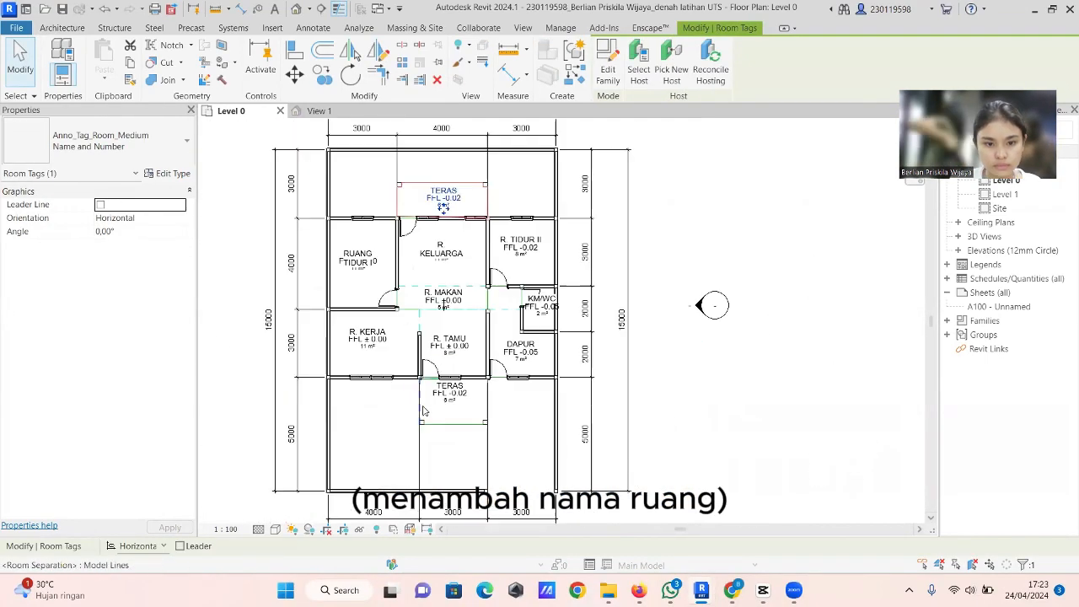
scroll(461, 334, up, 3)
click(226, 529)
click(236, 435)
click(568, 325)
scroll(602, 205, up, 3)
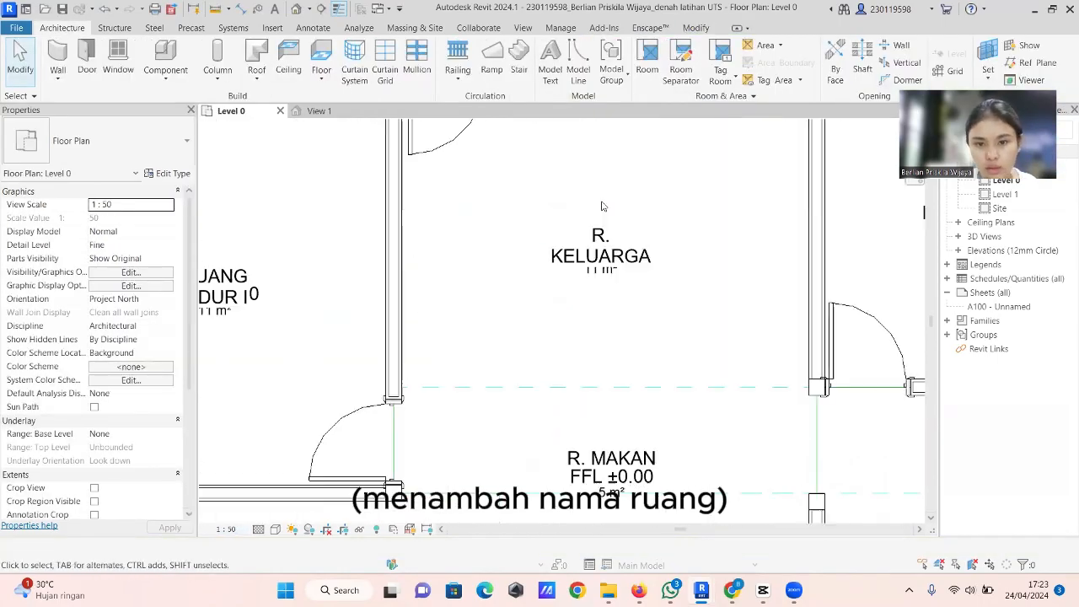
scroll(602, 204, down, 6)
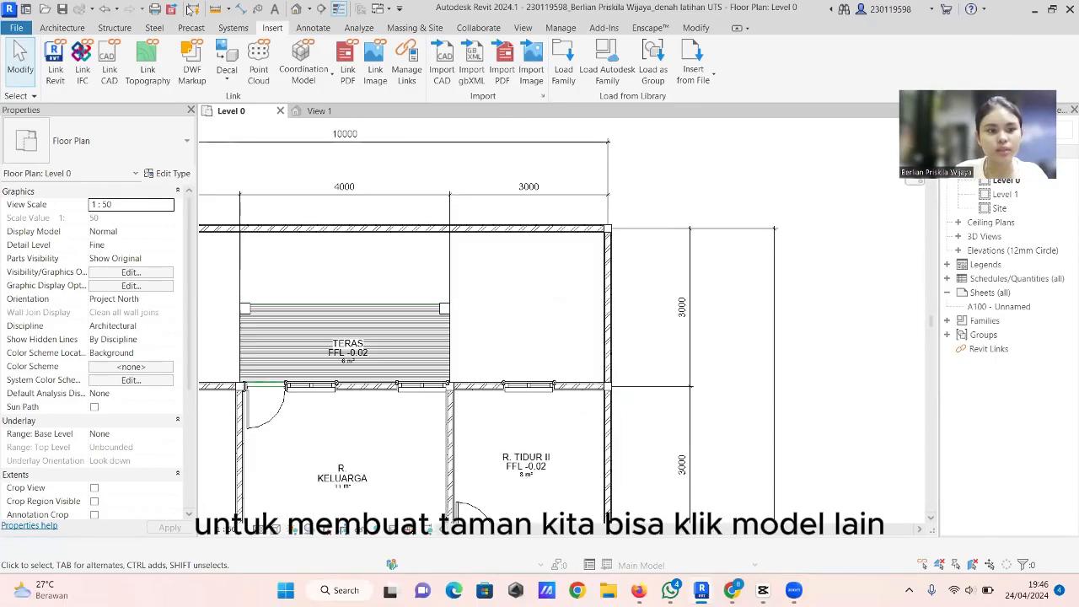
Step: Draw a wavy spline model line across the northeast yard, from the east wall to the north wall, as a garden edge
click(62, 28)
click(579, 63)
scroll(571, 303, up, 1)
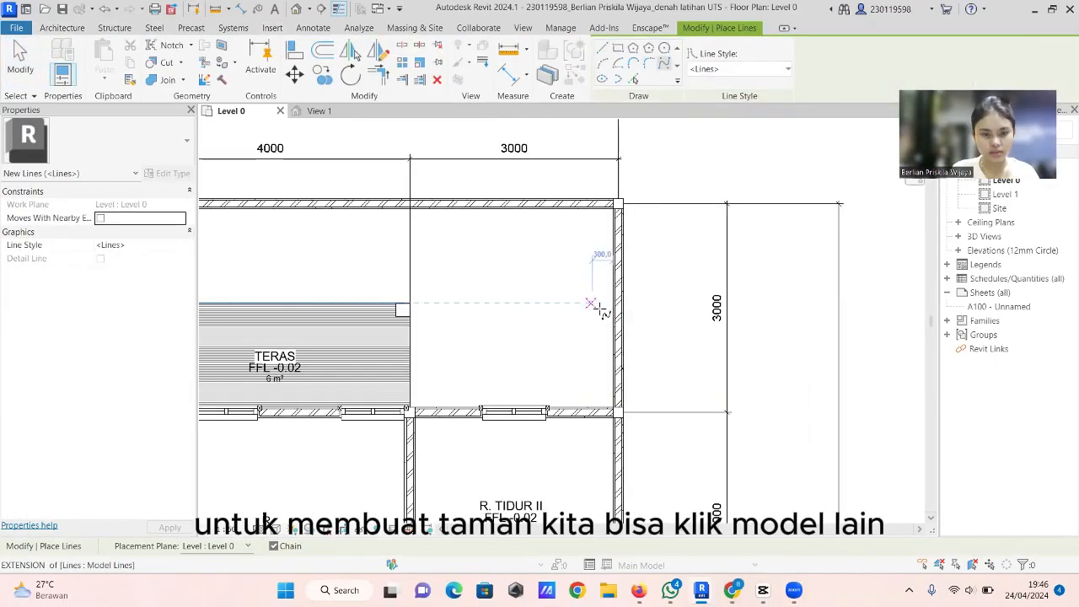
click(612, 339)
click(600, 350)
click(571, 351)
click(571, 321)
click(585, 281)
click(583, 265)
click(499, 271)
click(513, 239)
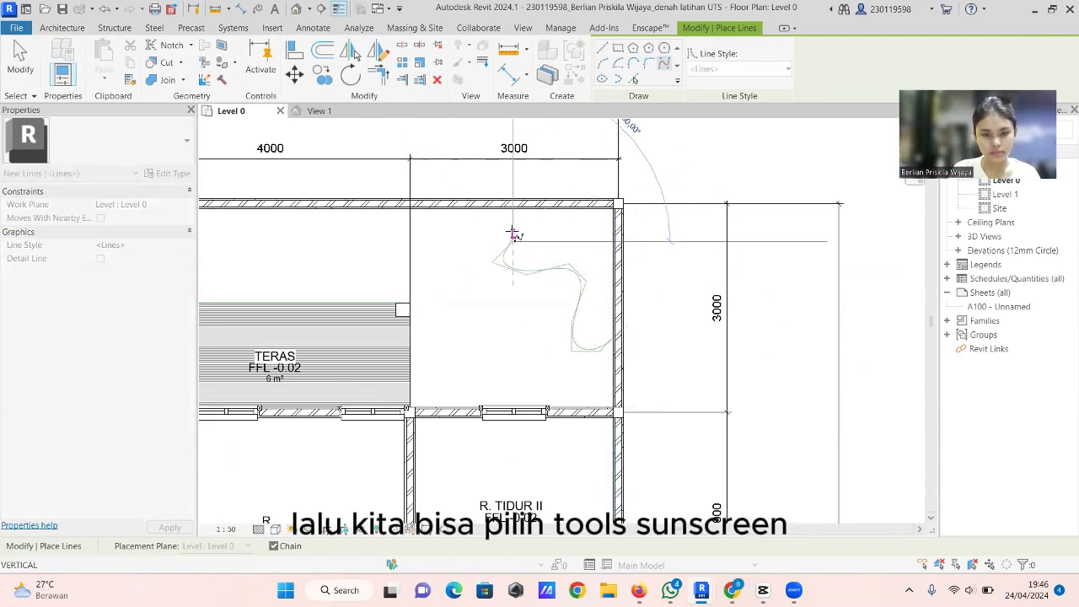
click(508, 219)
click(464, 222)
click(433, 209)
key(Escape)
Step: Draw a wavy spline model line across the northwest yard, from the west wall to the north wall, as a garden edge
scroll(634, 274, down, 2)
scroll(294, 305, up, 4)
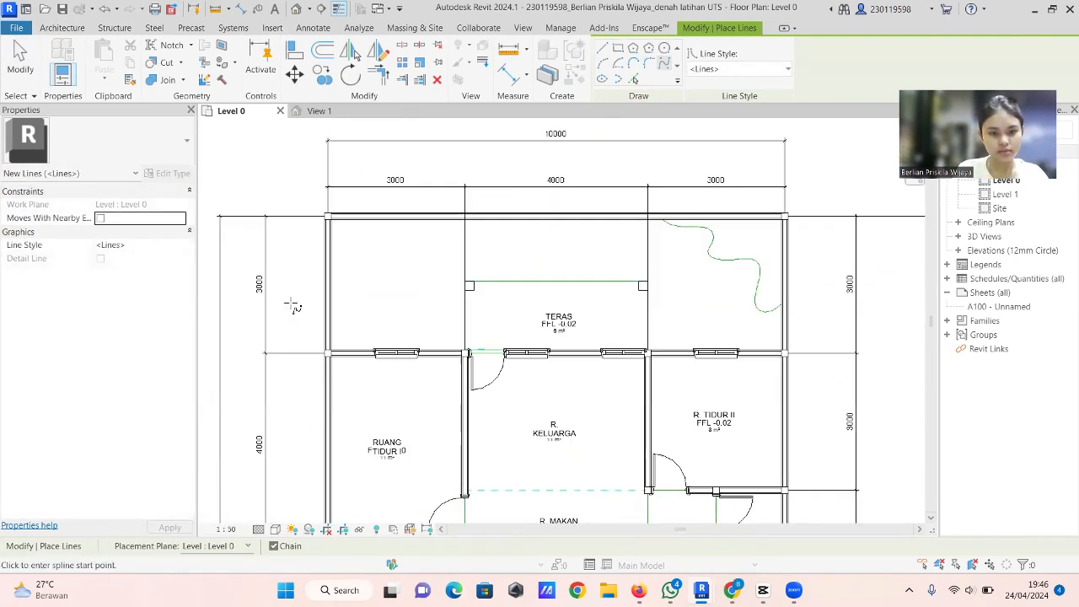
click(356, 284)
click(393, 238)
click(456, 238)
click(485, 220)
click(475, 187)
click(489, 187)
click(526, 211)
click(558, 192)
click(587, 157)
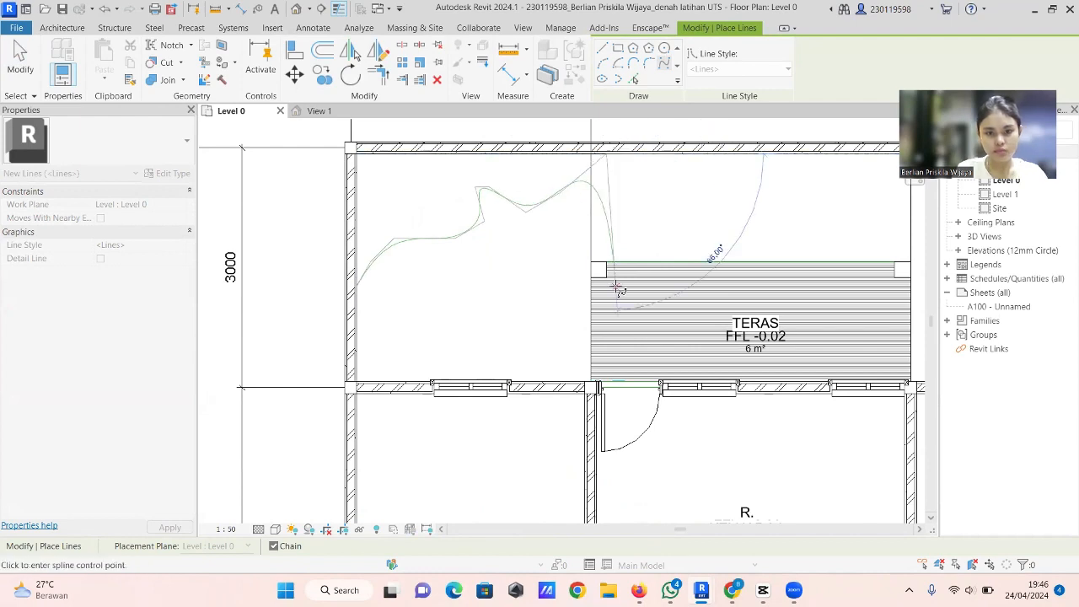
key(Escape)
Step: Draw a wavy spline garden edge across the front yard, from the west wall to the south wall, and finish the model line command
scroll(370, 279, down, 3)
middle_drag(375, 506, 455, 295)
scroll(462, 360, up, 2)
click(439, 230)
click(481, 216)
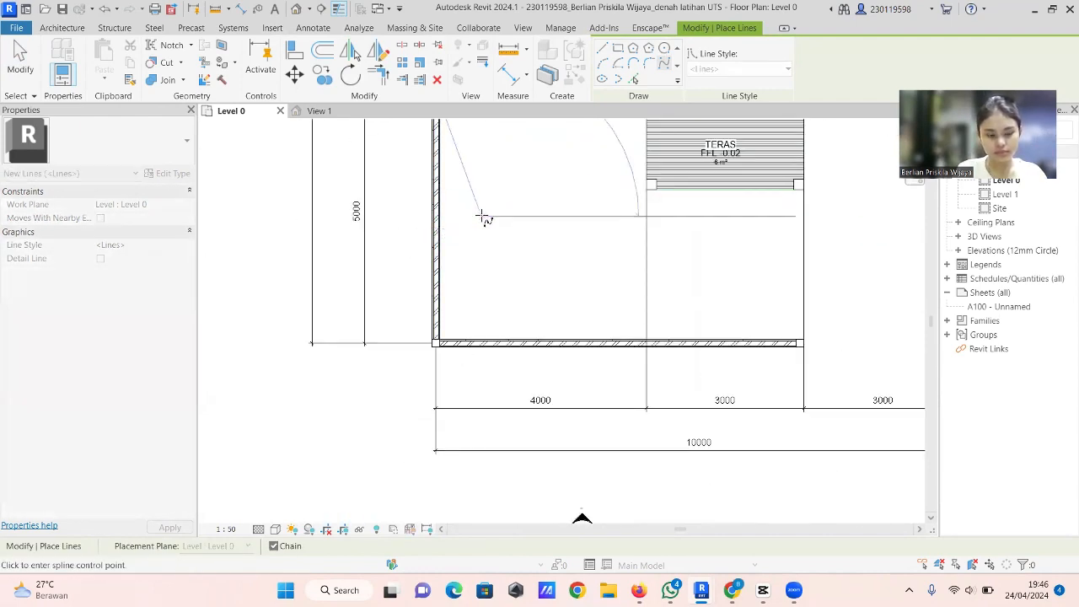
click(529, 221)
click(558, 300)
click(603, 293)
click(634, 273)
click(674, 294)
click(718, 339)
key(Escape)
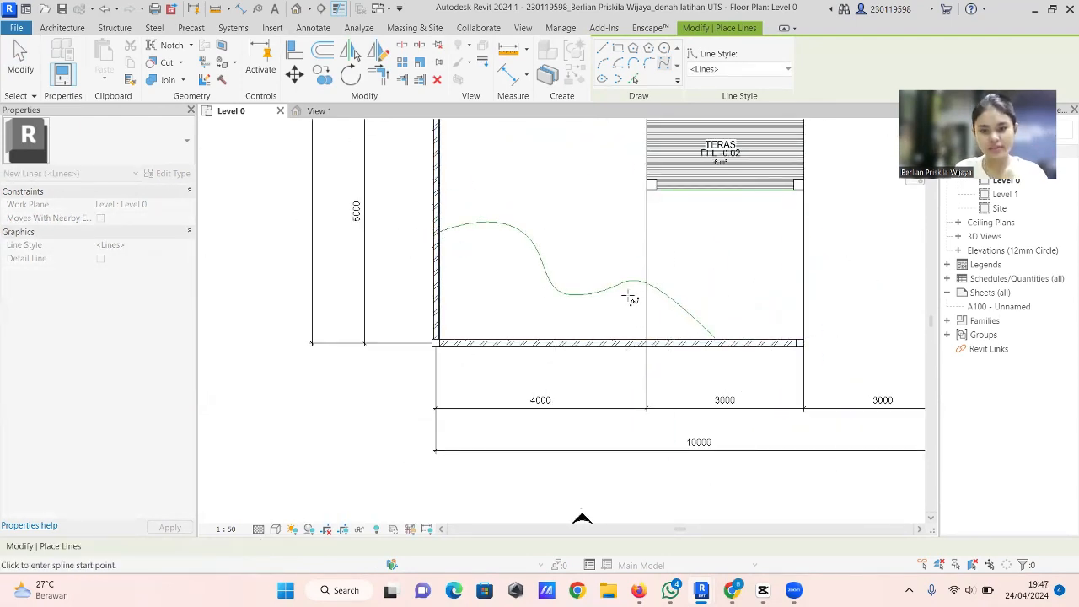
scroll(432, 346, down, 7)
scroll(503, 151, up, 3)
scroll(506, 156, up, 3)
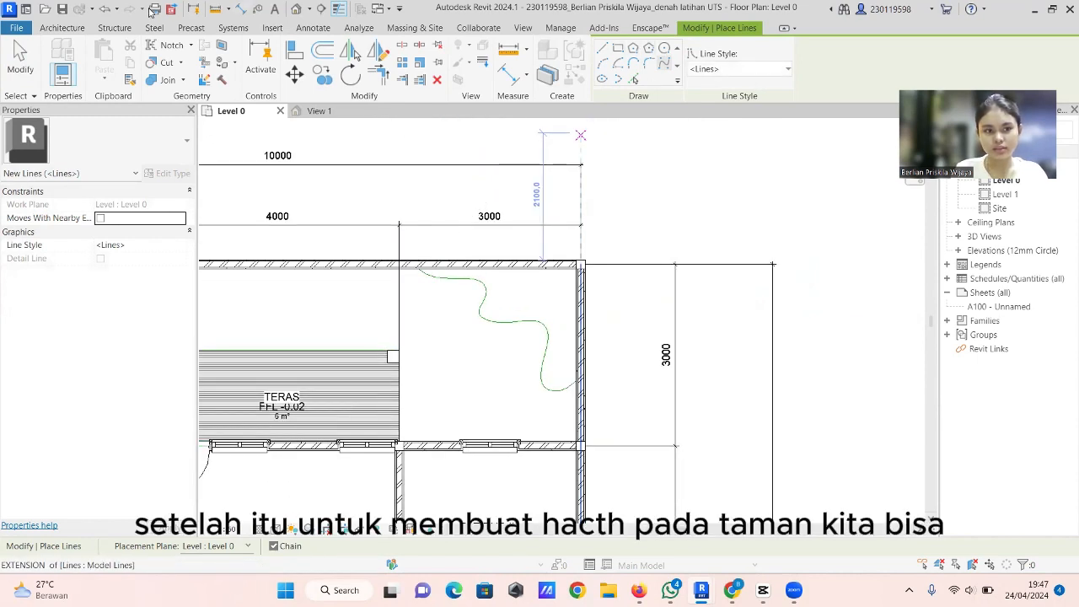
key(Escape)
Step: Create a new line style named arsiran taman 2 as a subcategory of Lines
click(561, 28)
click(319, 69)
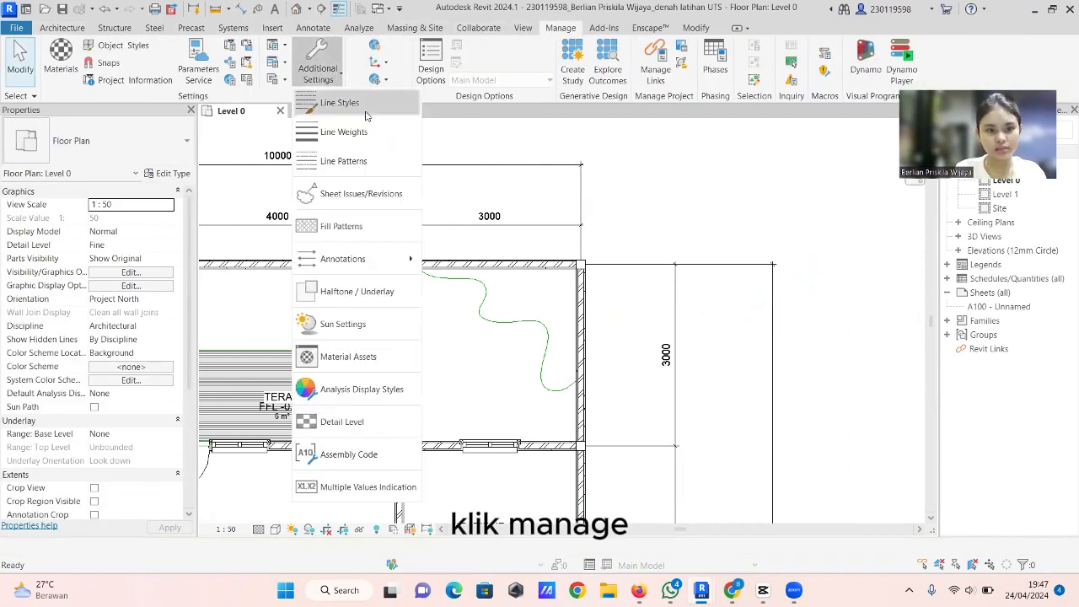
click(355, 102)
click(615, 439)
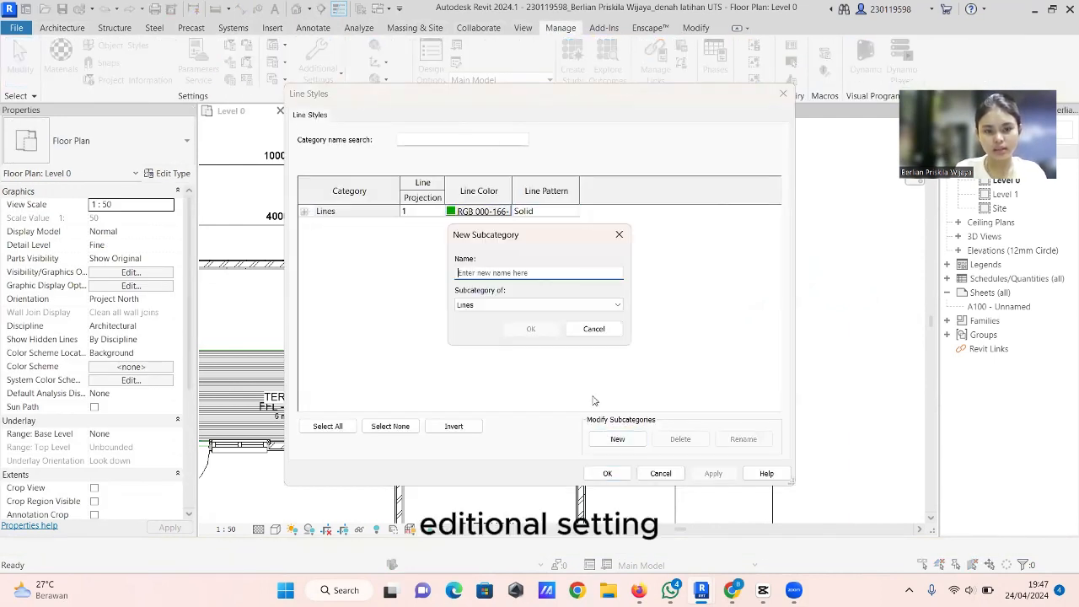
text(arsiran taman)
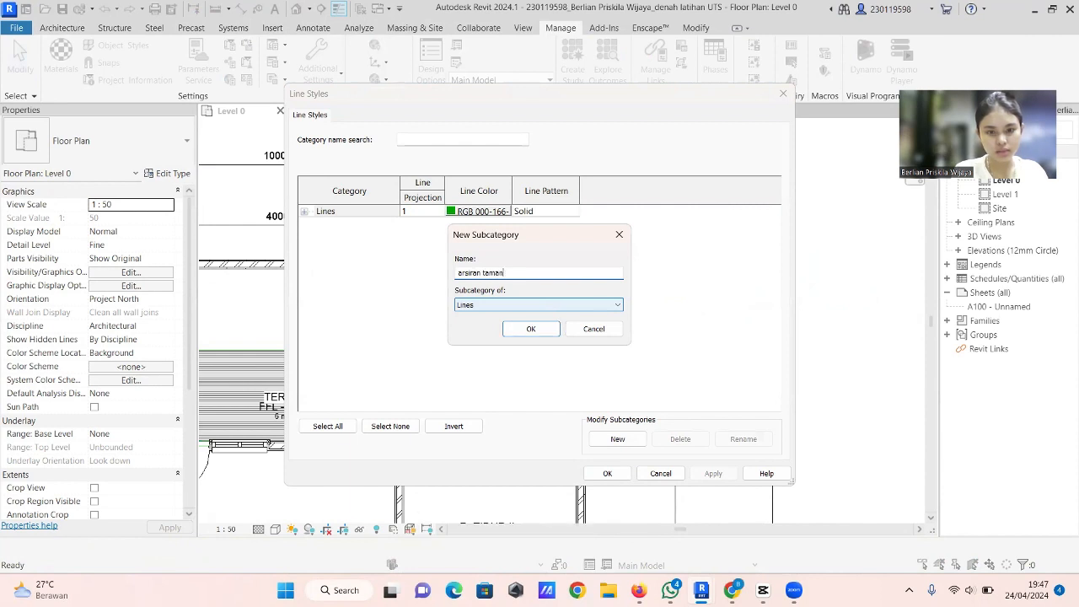
text( 12)
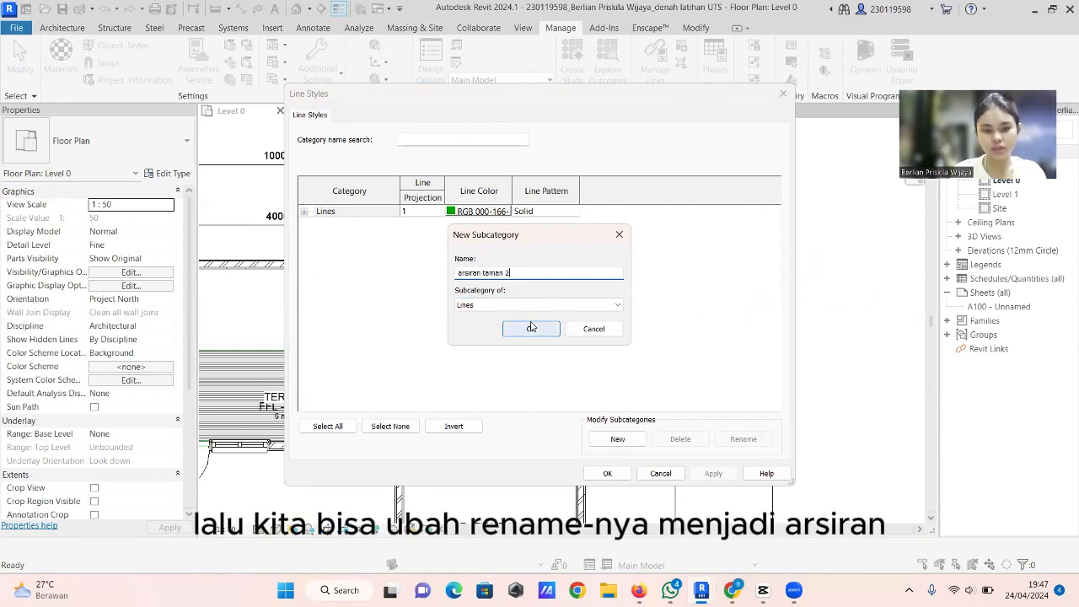
click(530, 330)
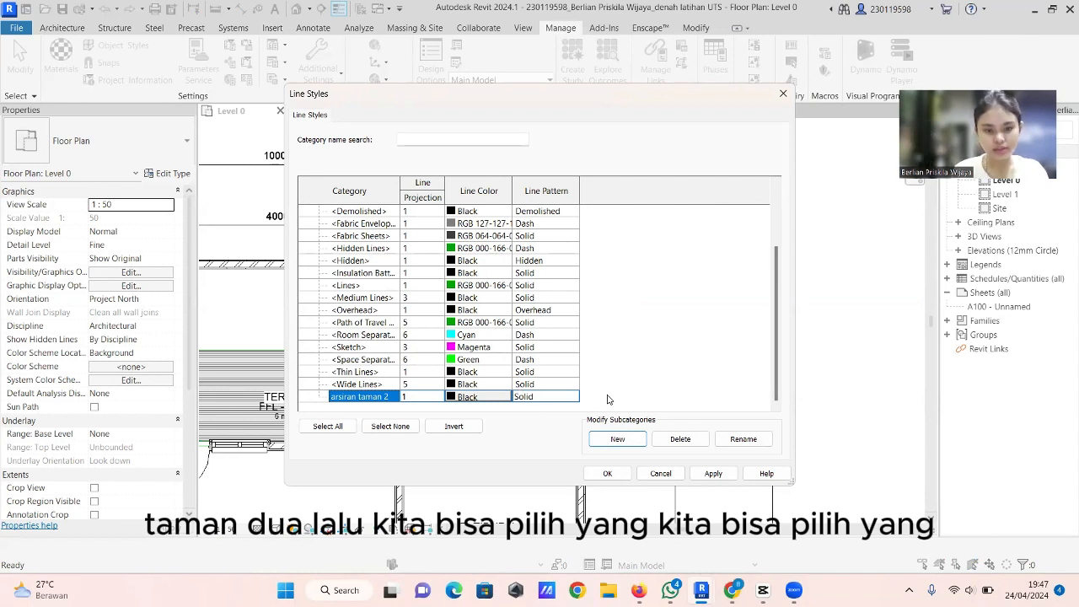
Step: Set the line pattern of the arsiran taman 2 style to Dash dot dot and accept the line styles
click(563, 395)
scroll(559, 447, down, 2)
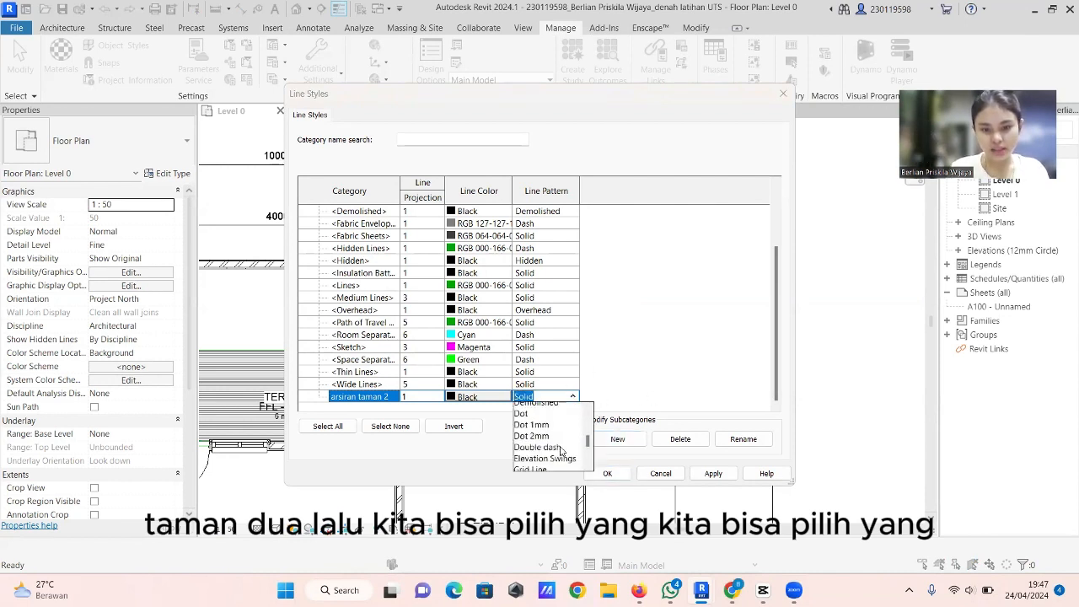
click(539, 419)
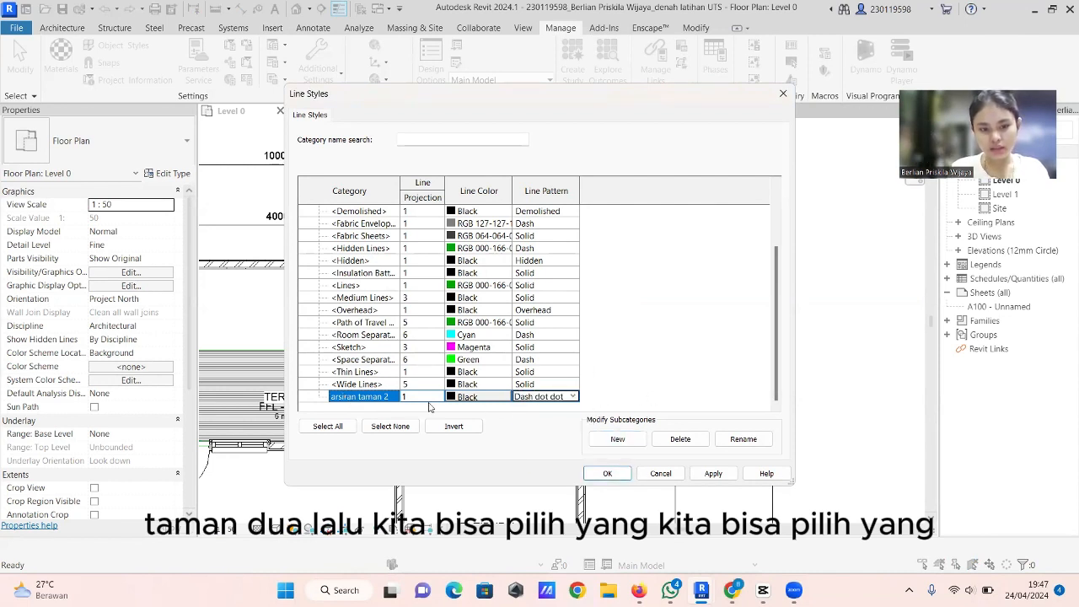
click(607, 473)
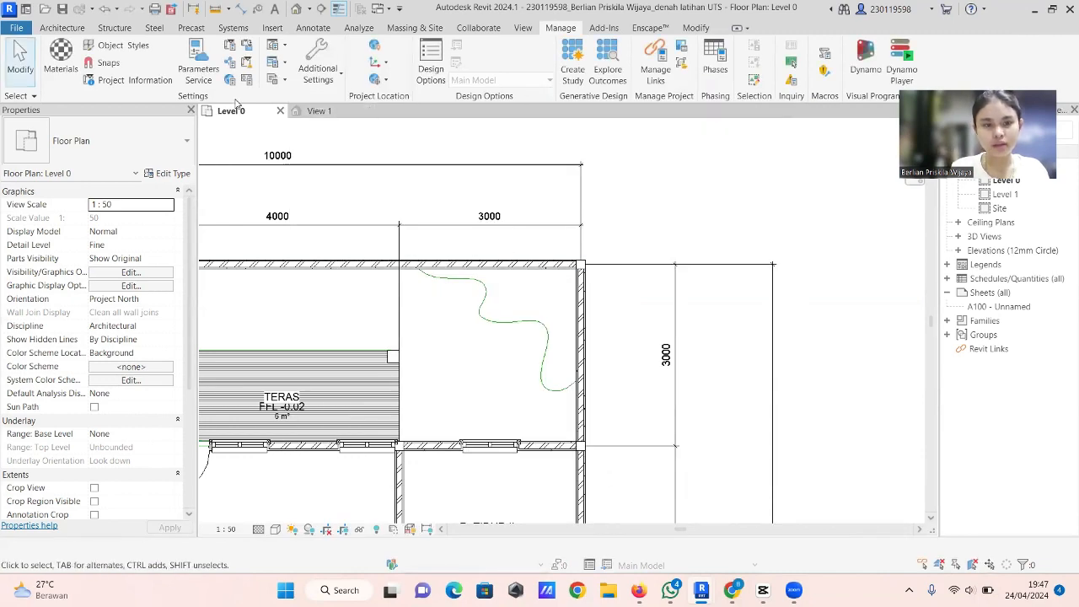
Step: Hatch the northeast garden with horizontal model lines in the arsiran taman 2 line style, between the wavy edge and the east wall
click(62, 28)
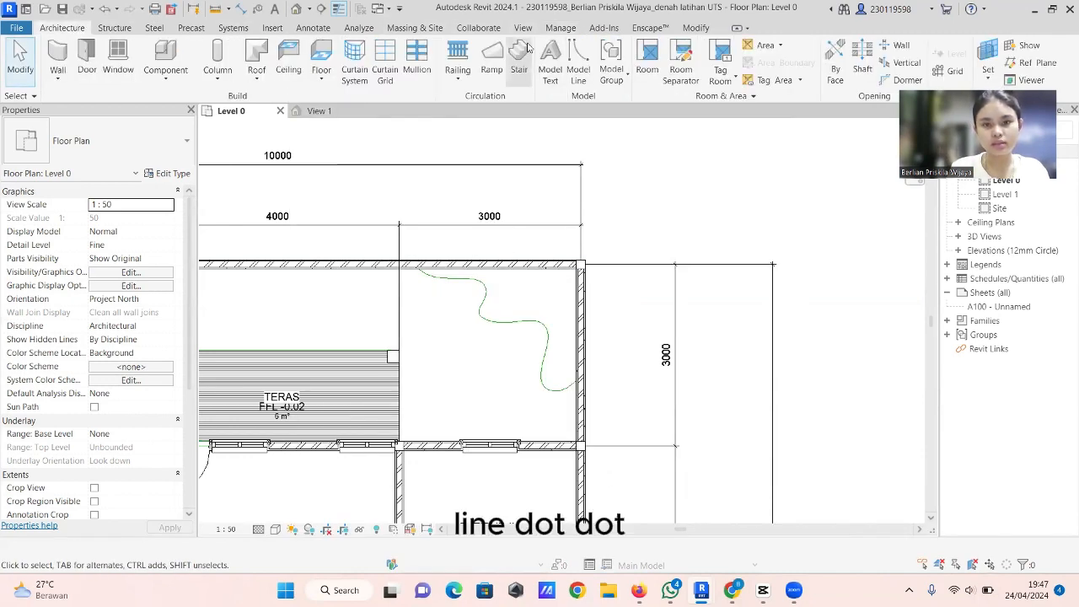
click(579, 61)
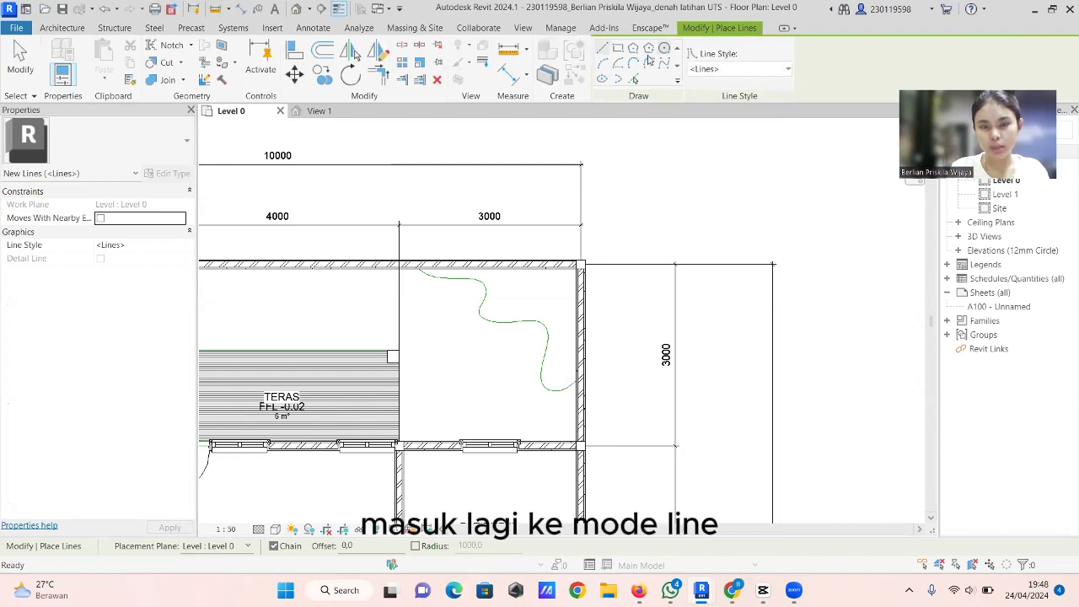
click(745, 69)
click(736, 246)
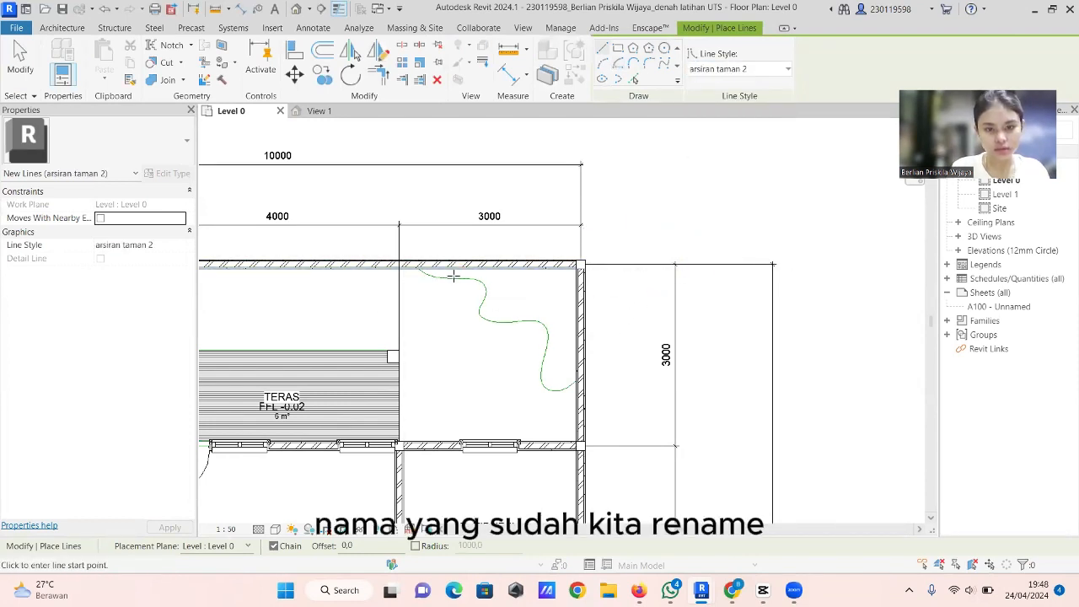
scroll(435, 277, up, 3)
click(750, 303)
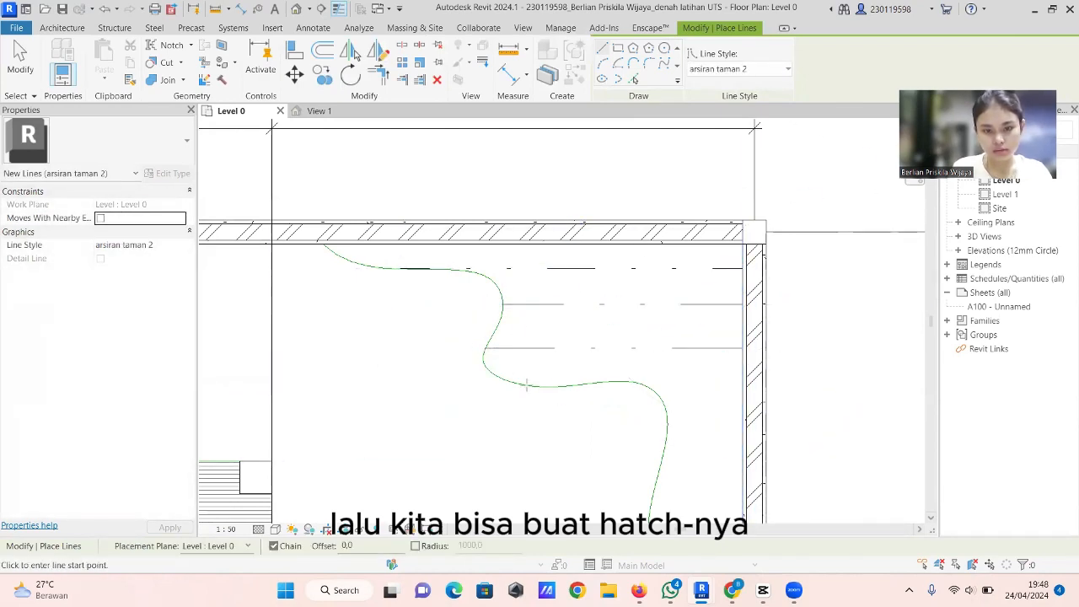
scroll(643, 402, down, 2)
key(Escape)
key(Escape)
Step: Hatch the northwest garden with horizontal arsiran taman 2 model lines running from the wavy edge to the west wall
scroll(598, 423, down, 2)
middle_drag(337, 321, 867, 427)
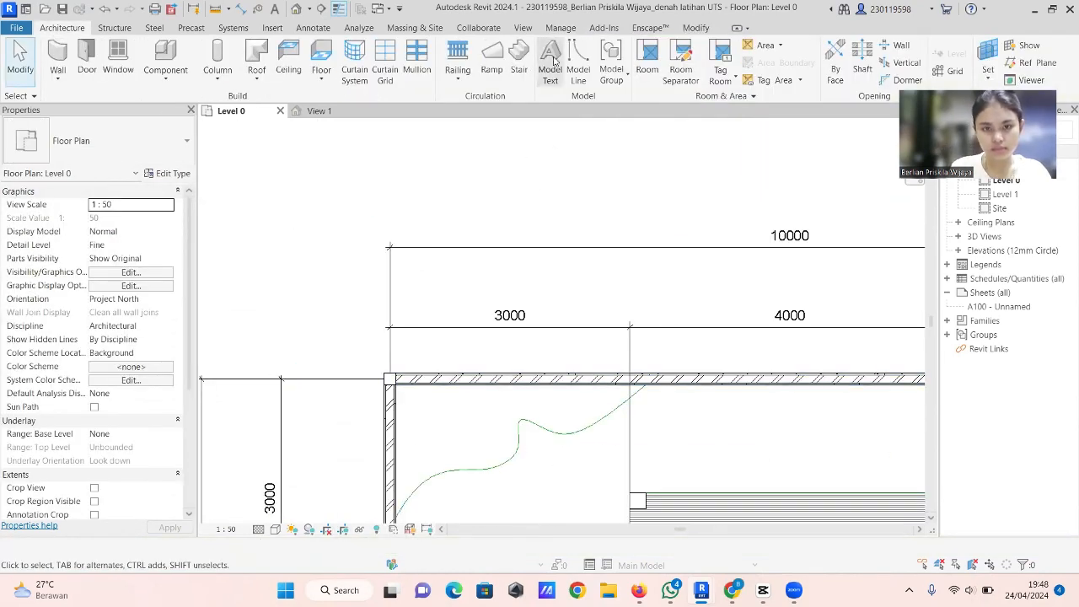
click(578, 63)
scroll(622, 405, up, 2)
click(767, 260)
click(421, 260)
key(Escape)
click(695, 304)
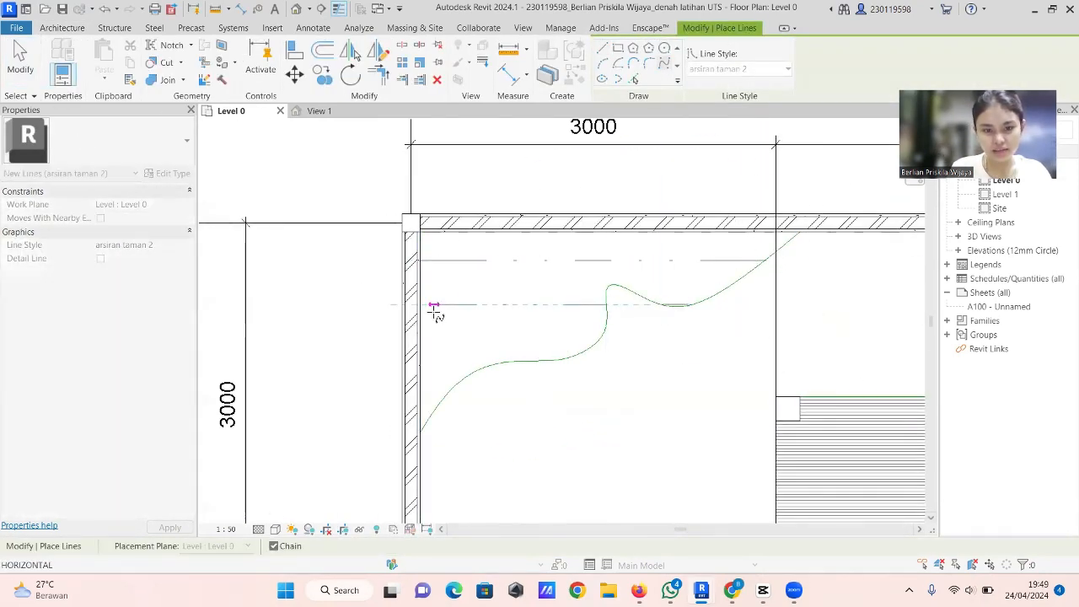
key(Escape)
Step: Draw two horizontal arsiran taman 2 hatch lines across the upper part of the front garden, from the wavy edge to the west wall
scroll(421, 354, down, 5)
scroll(373, 412, up, 5)
click(365, 219)
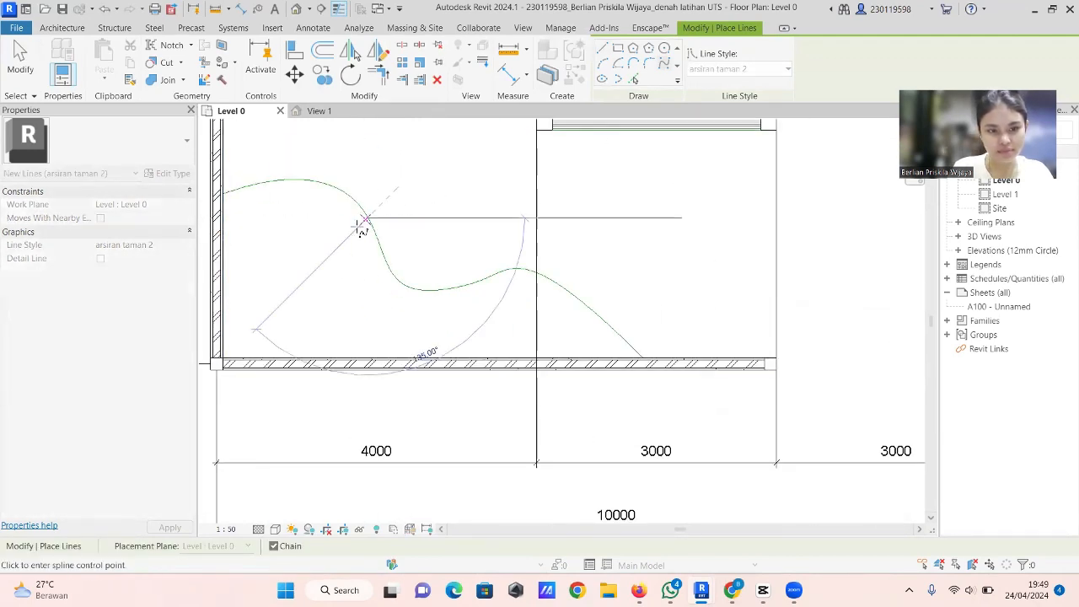
click(223, 217)
click(378, 242)
click(223, 242)
Step: Draw three more straight horizontal hatch lines across the lower part of the front garden, from the west wall to the wavy edge
click(602, 48)
click(223, 277)
click(398, 278)
click(223, 315)
click(603, 315)
key(Escape)
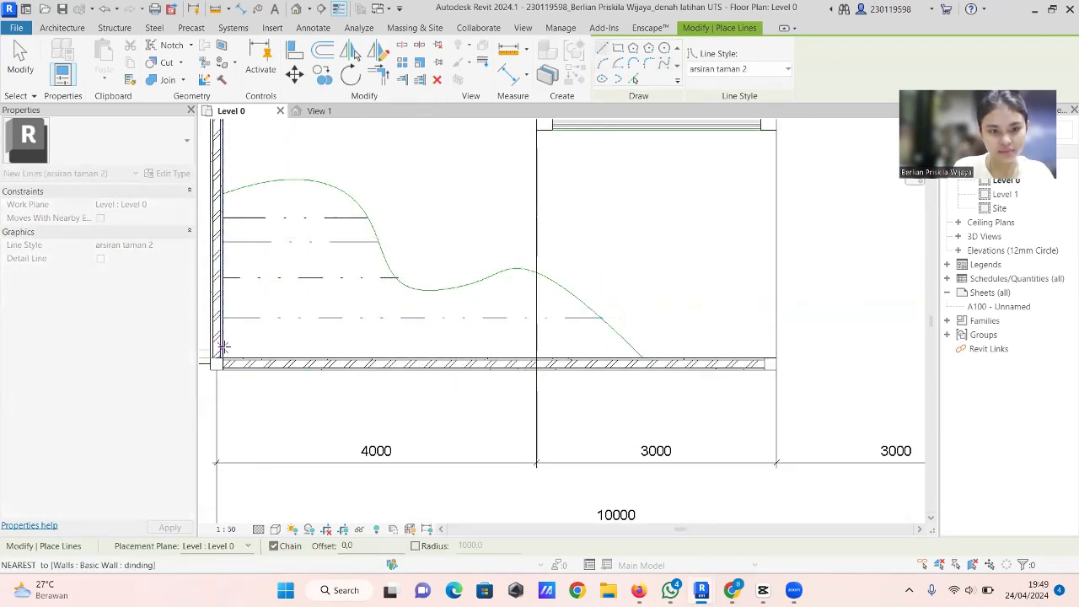
click(224, 347)
click(632, 346)
key(Escape)
scroll(543, 364, down, 3)
key(Escape)
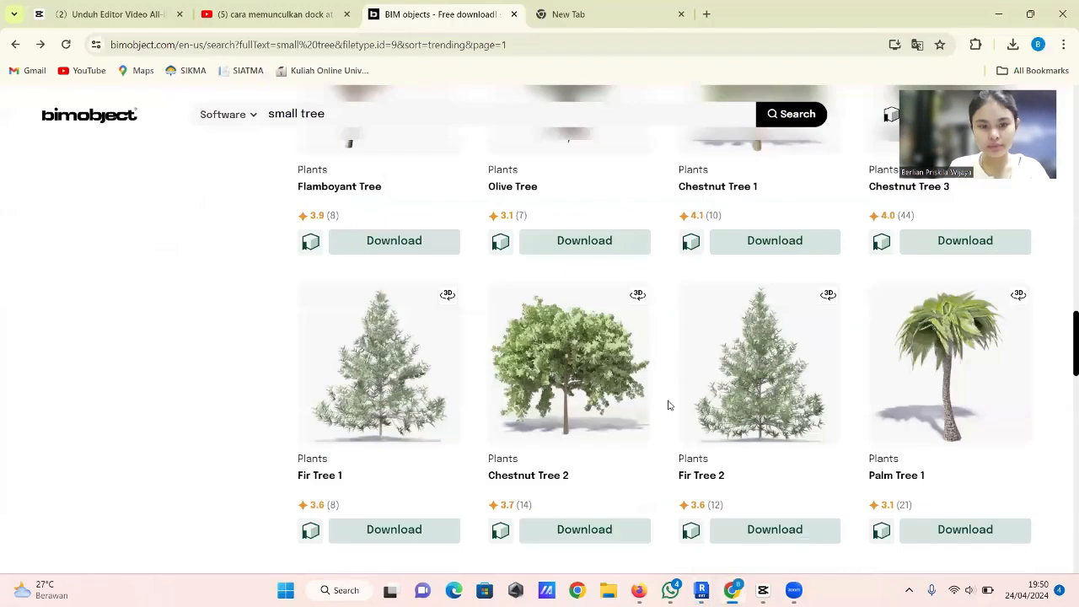
Step: Switch to the BIMobject small tree results in the browser and open the download options for the Boxelder tree
scroll(506, 337, up, 5)
scroll(452, 384, up, 2)
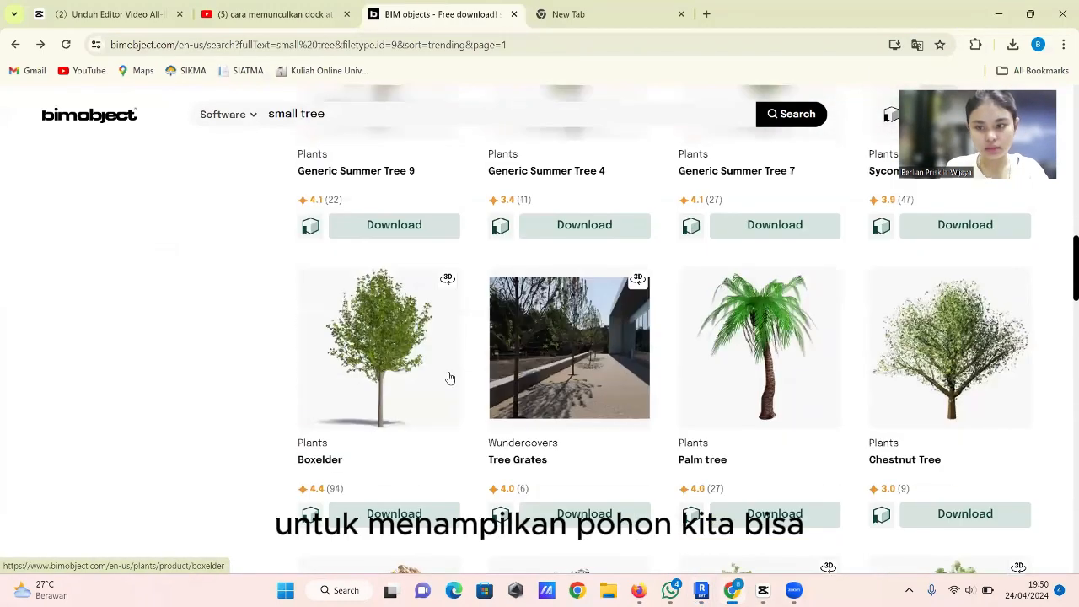
scroll(450, 379, down, 1)
click(428, 444)
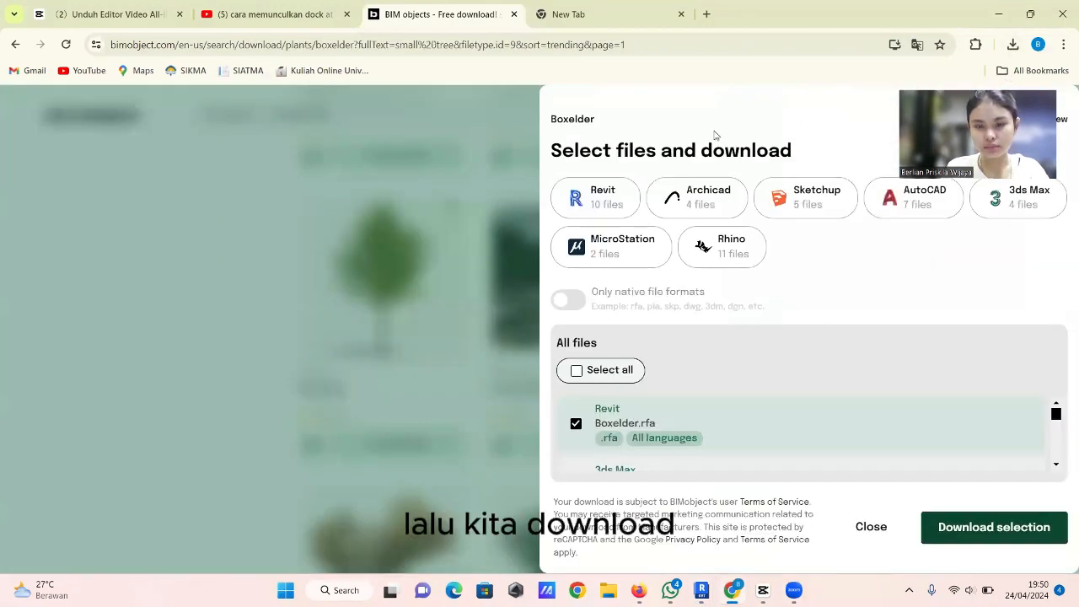
Step: Choose the Revit format, keep only Boxelder.rfa among the selected files, and download it
click(603, 202)
scroll(604, 438, down, 5)
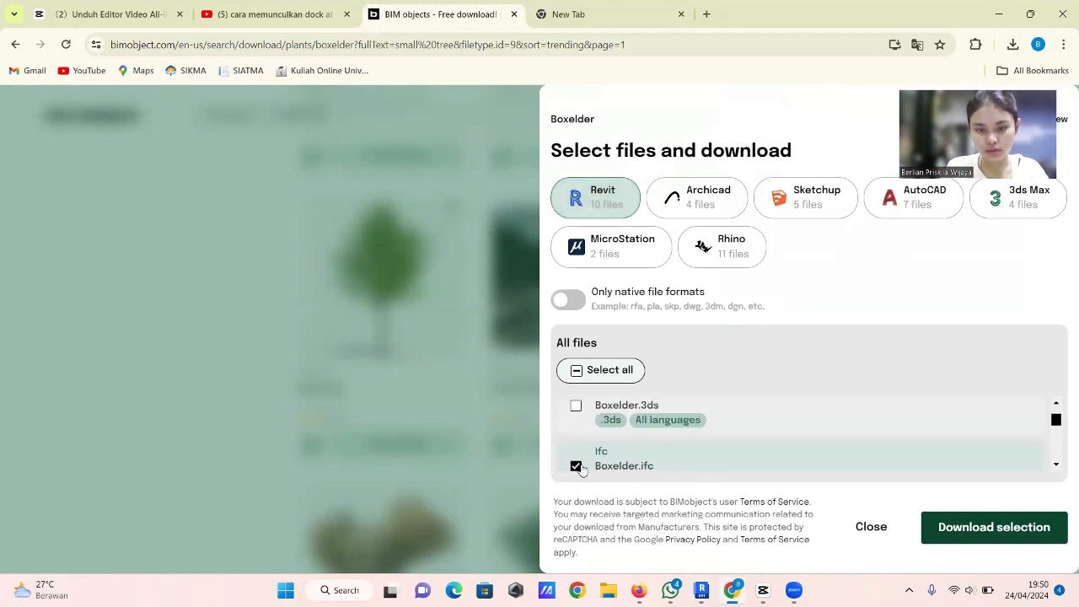
scroll(604, 448, down, 1)
scroll(581, 440, down, 5)
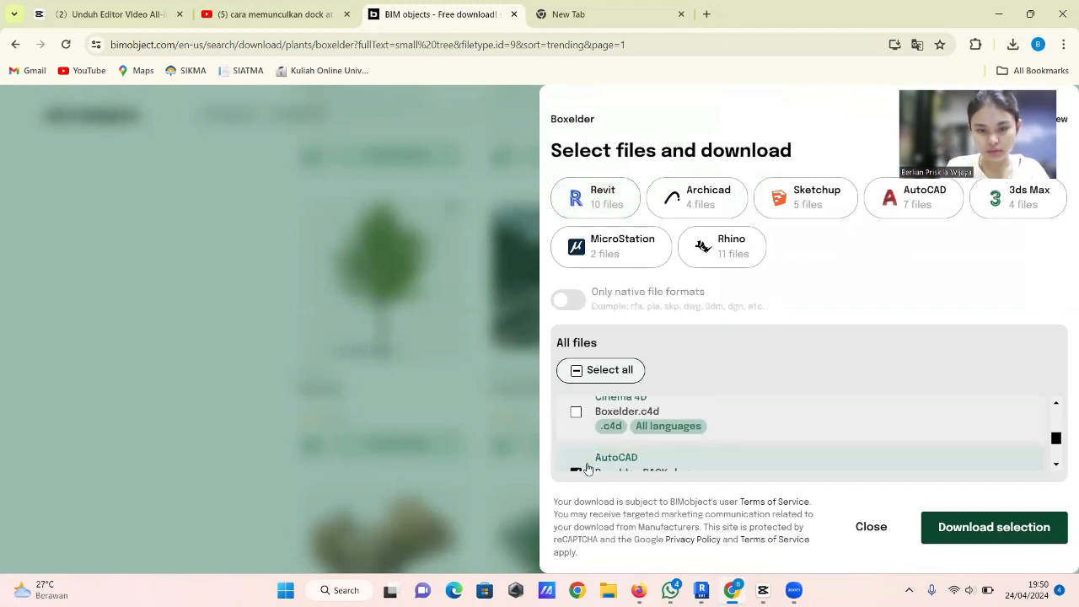
scroll(575, 440, up, 10)
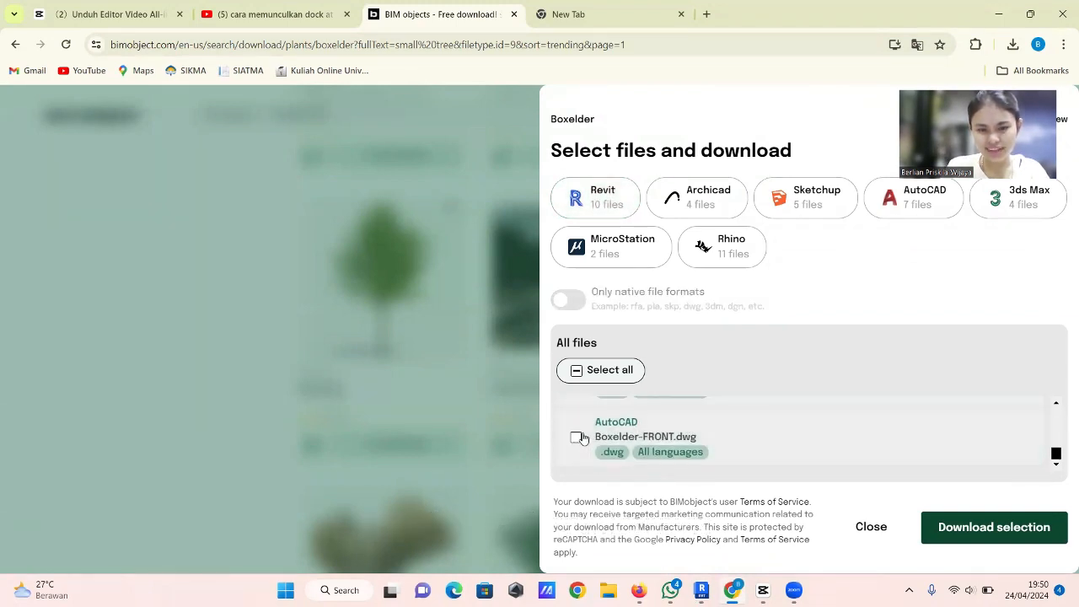
scroll(590, 439, up, 3)
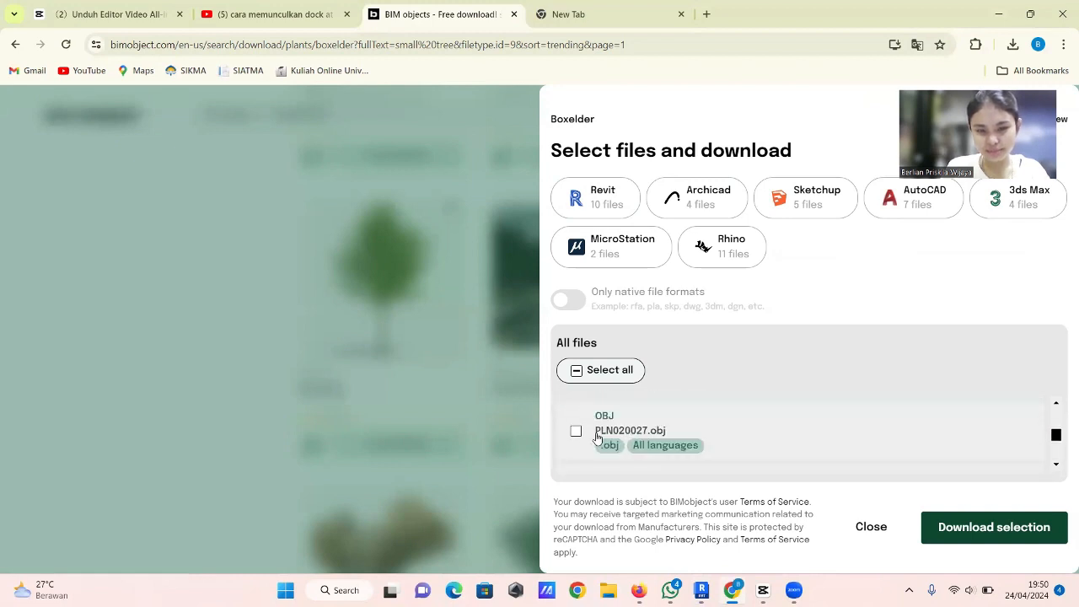
scroll(582, 440, down, 3)
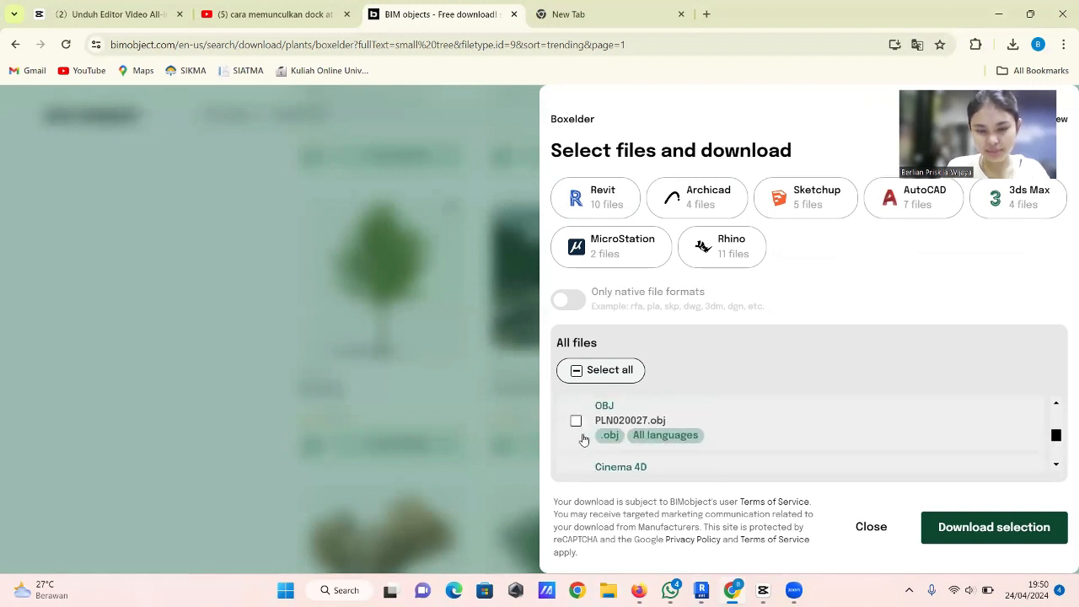
click(1011, 525)
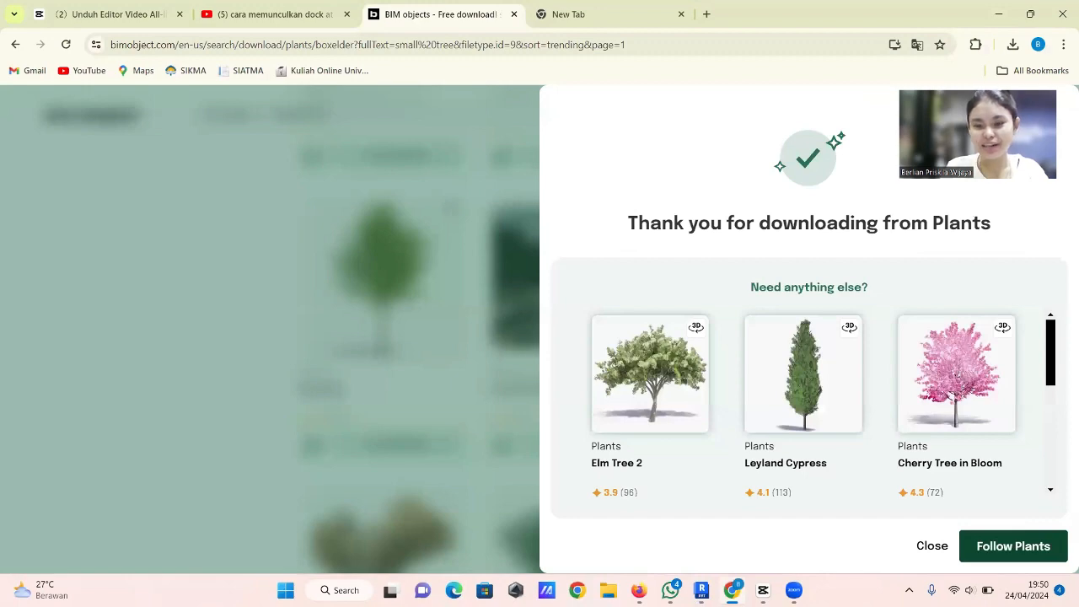
Step: Check the Boxelder.rfa download in the browser and return to the Level 0 floor plan in Revit
mouse_move(693, 592)
click(774, 476)
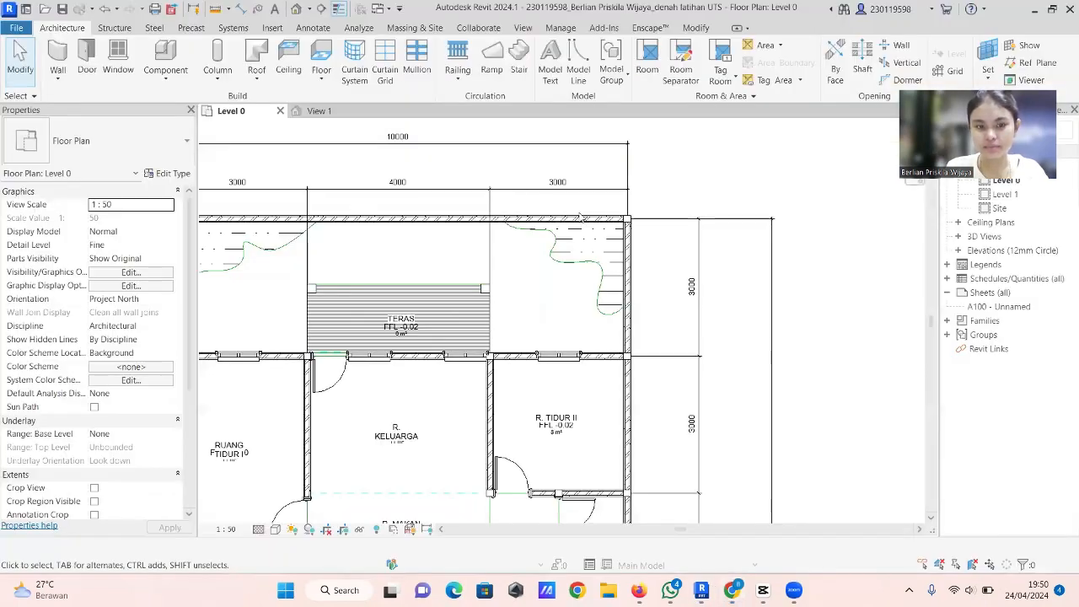
mouse_move(733, 590)
click(760, 520)
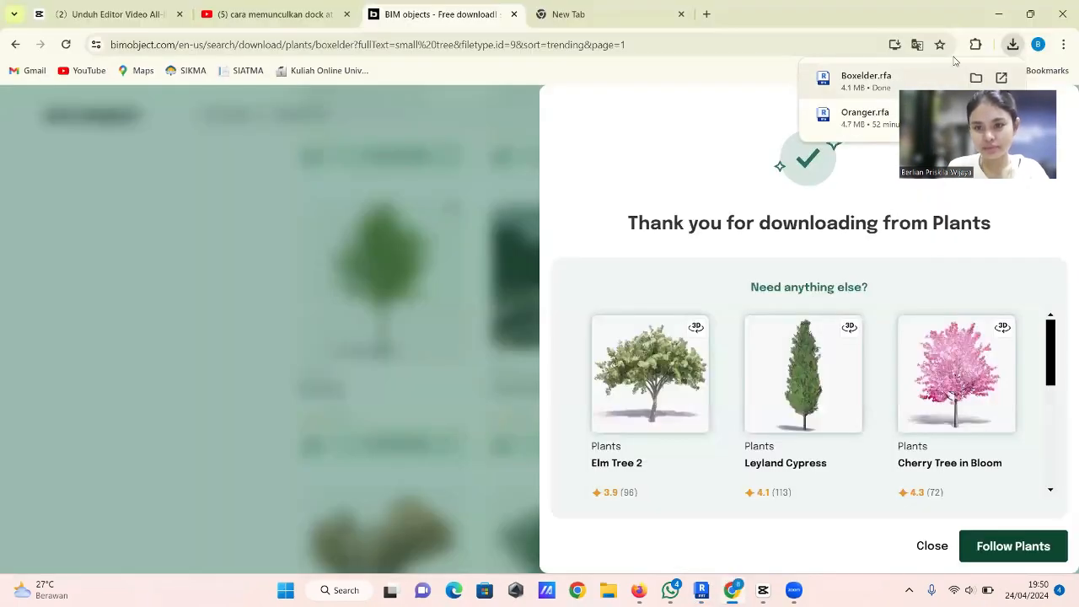
mouse_move(704, 580)
click(745, 476)
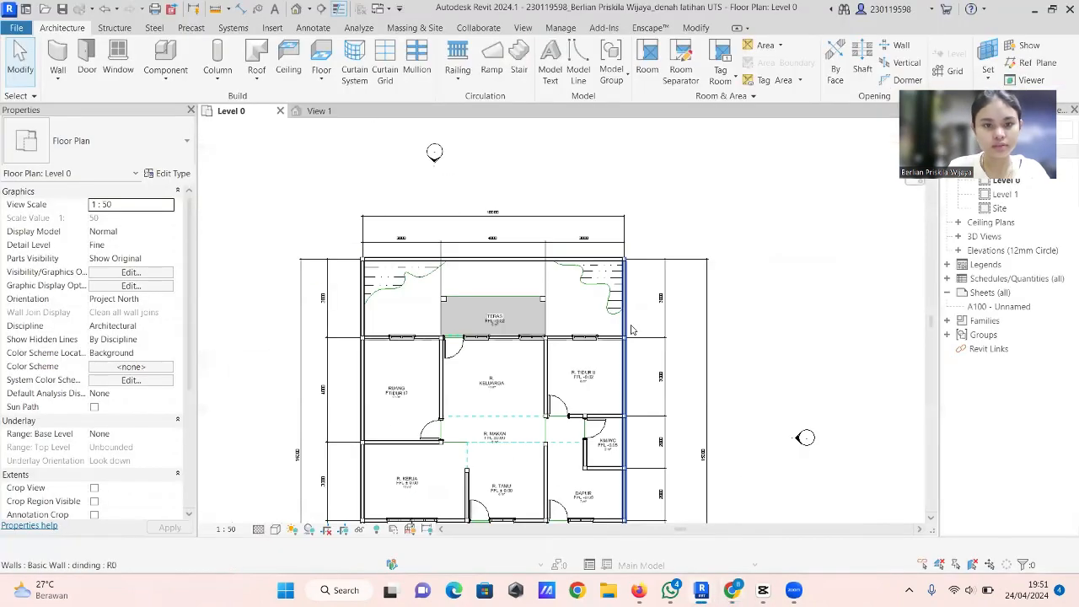
Step: Load the downloaded Boxelder family into the project
click(272, 27)
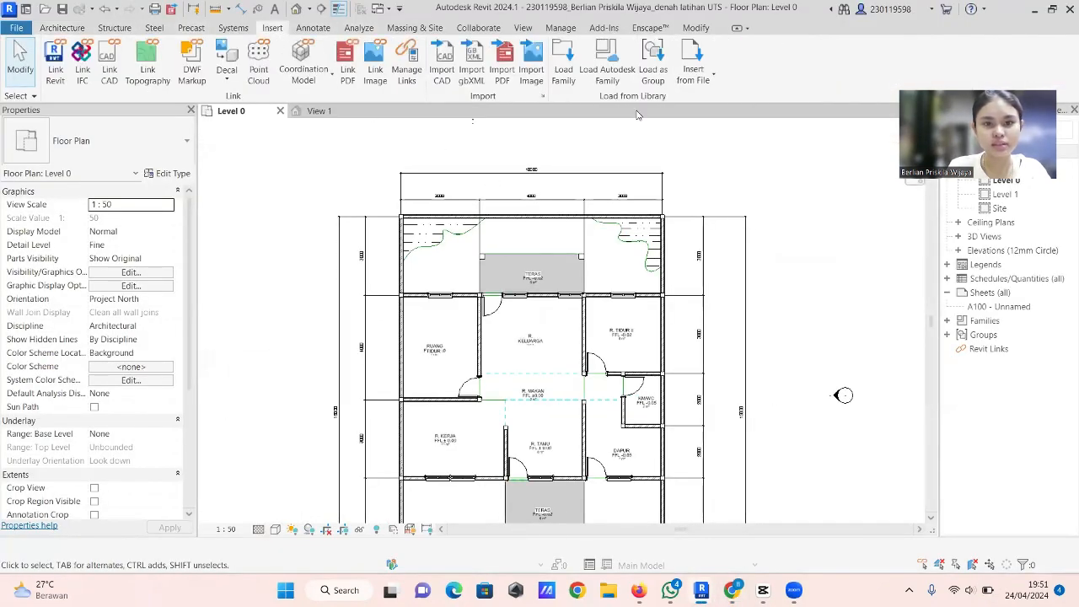
click(565, 66)
double_click(357, 172)
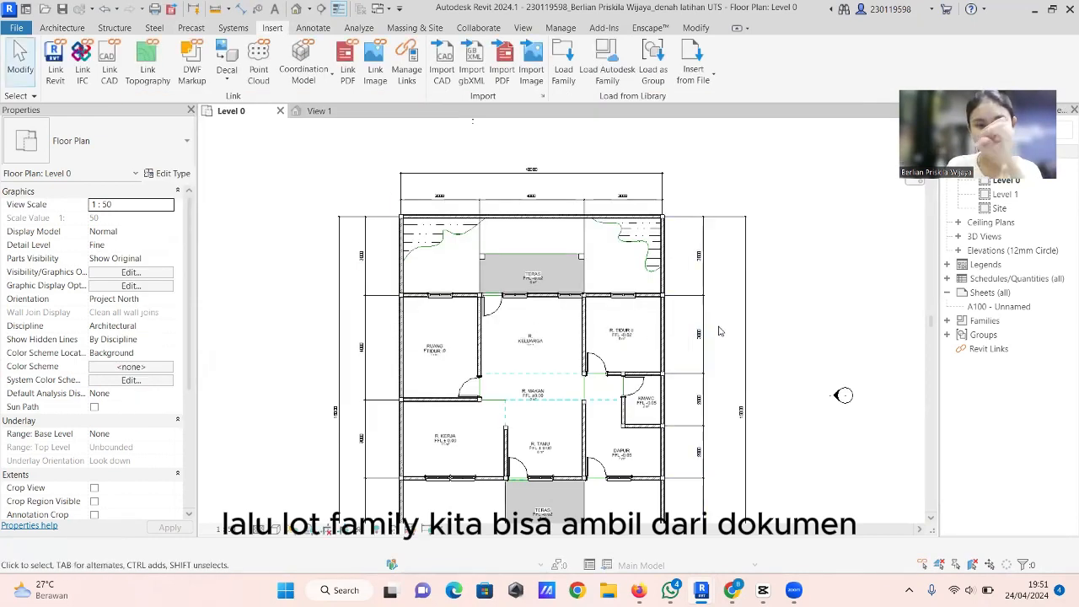
Step: Place Boxelder tree components in the northeast and northwest gardens
click(62, 28)
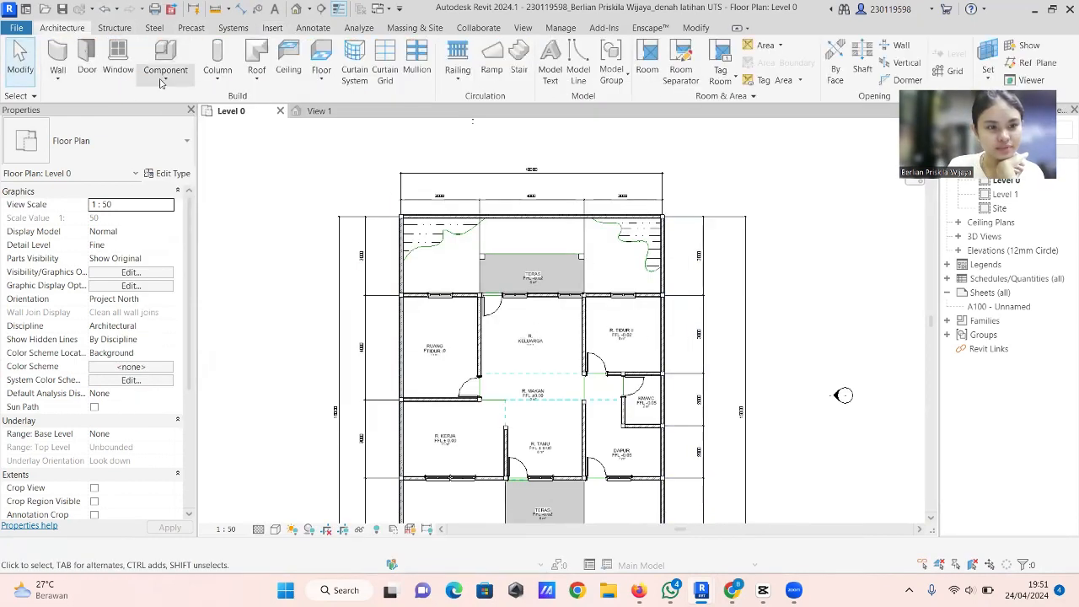
click(161, 61)
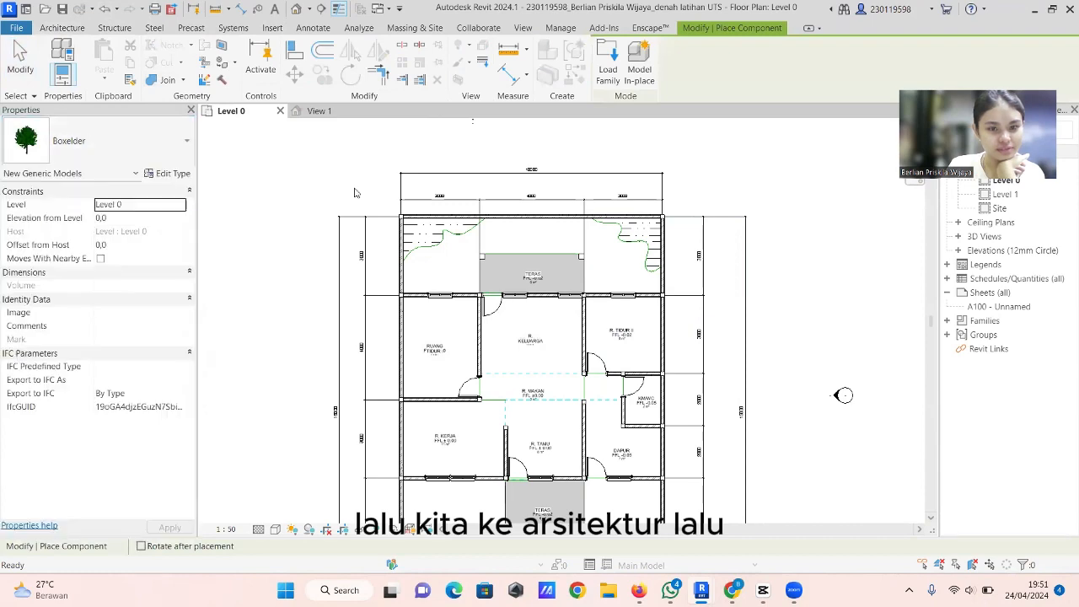
scroll(656, 241, up, 2)
scroll(664, 212, up, 4)
click(617, 247)
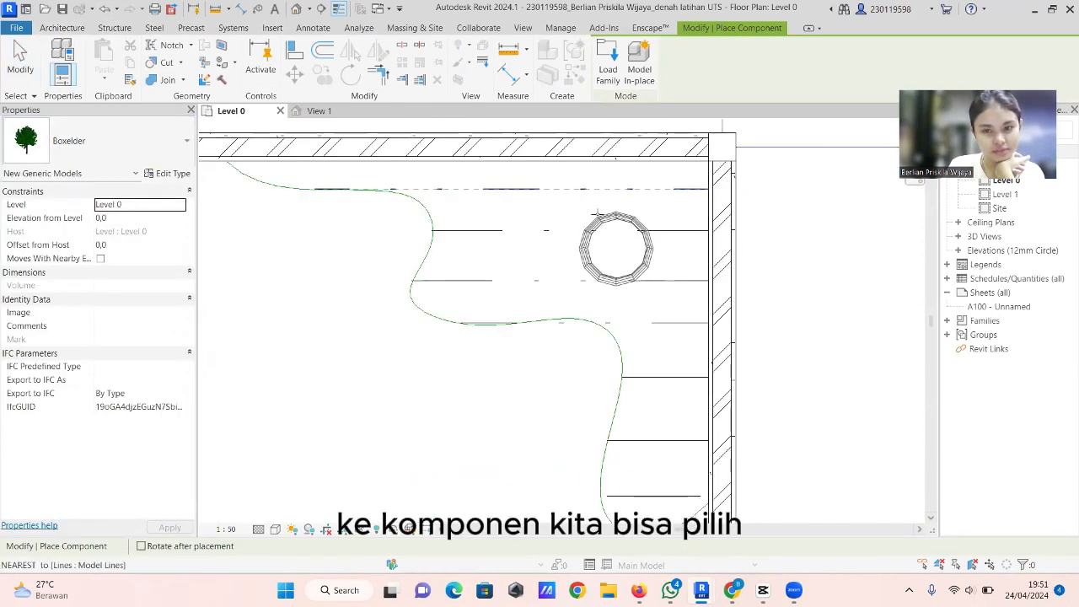
scroll(785, 327, down, 4)
scroll(346, 290, up, 4)
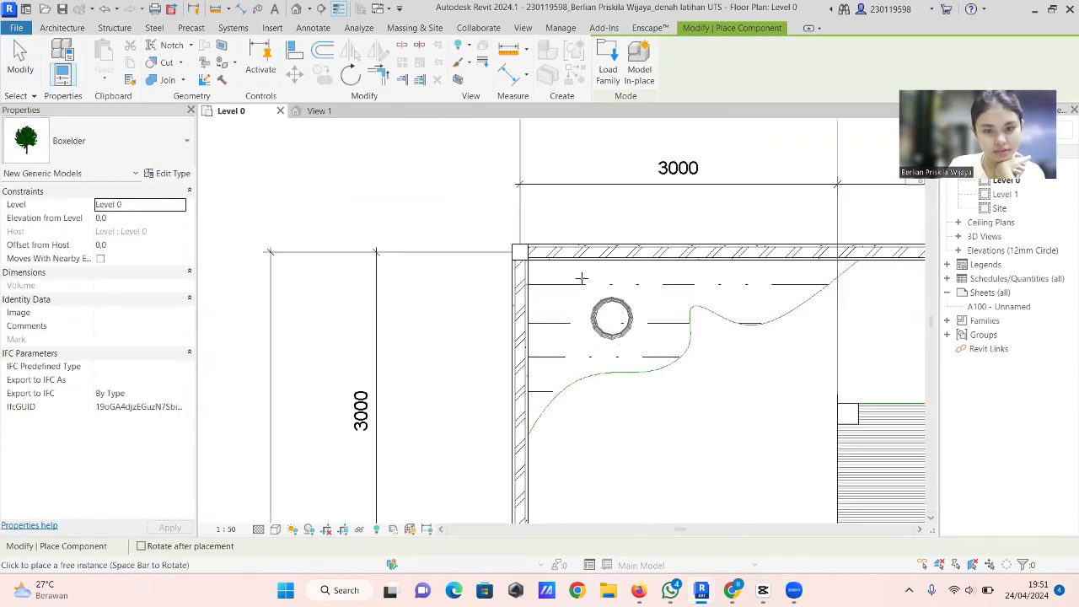
Step: Place a Boxelder tree on the wavy edge of the front garden near the west wall and end component placement
scroll(434, 271, down, 5)
scroll(449, 354, up, 5)
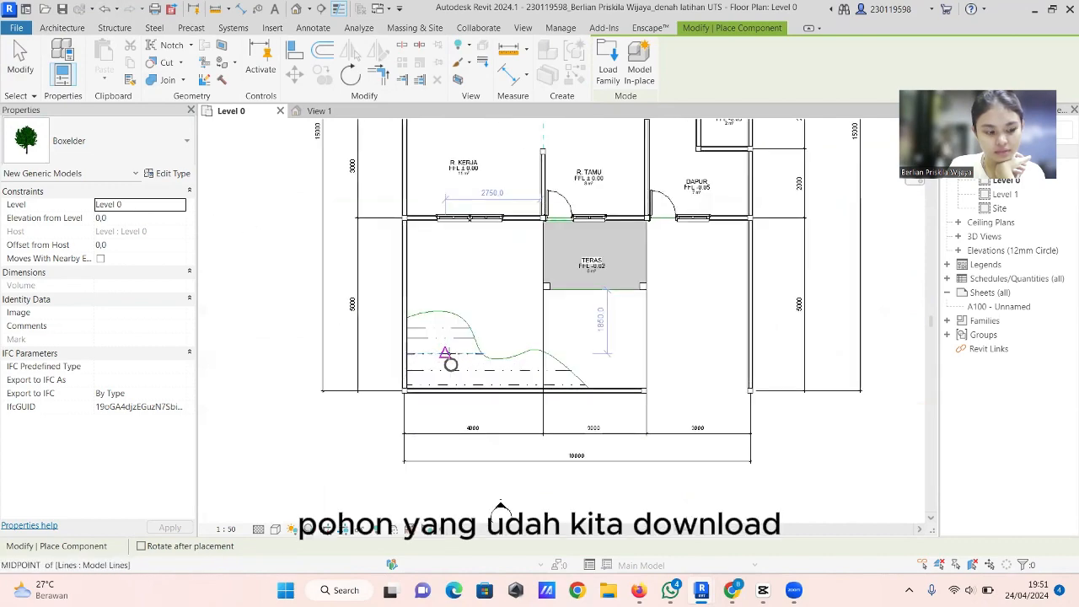
scroll(452, 354, up, 2)
click(435, 248)
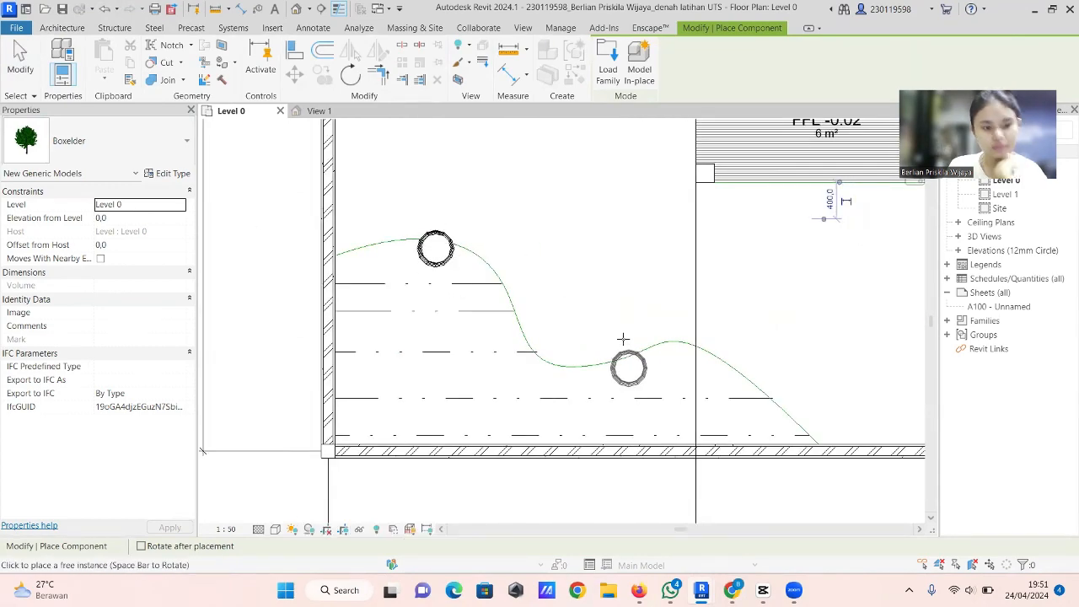
key(Escape)
key(Escape)
Step: Start a roof by footprint and move it to Level 1
scroll(438, 338, down, 4)
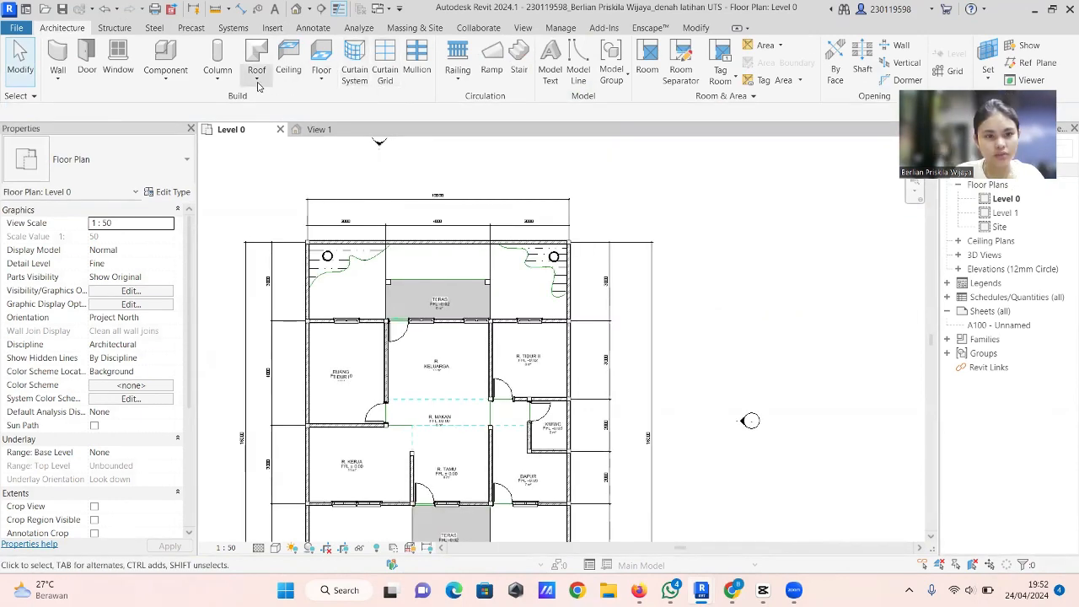
click(256, 66)
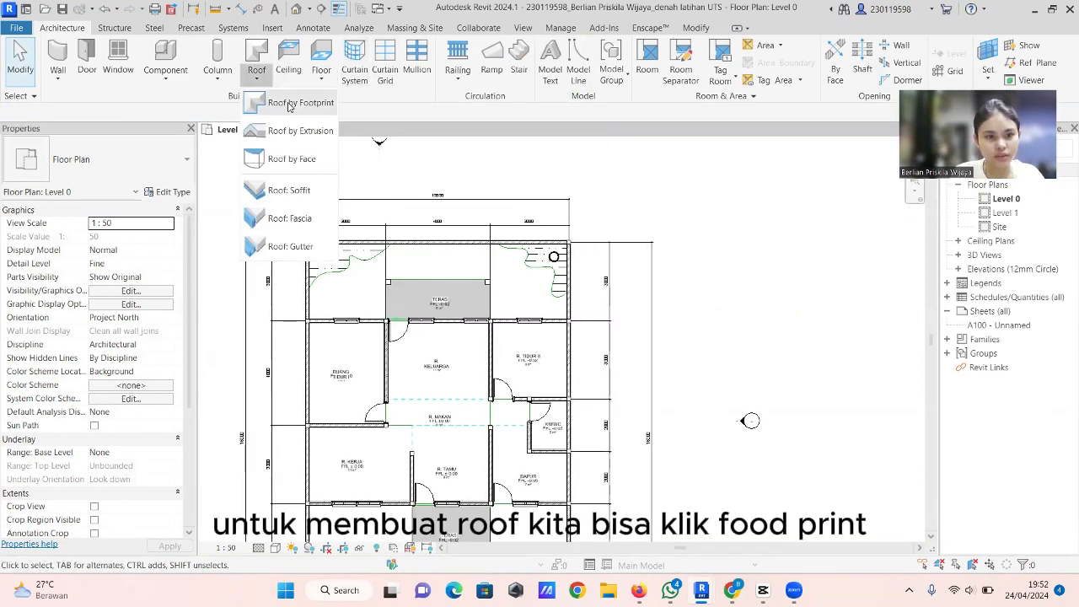
click(304, 107)
click(531, 319)
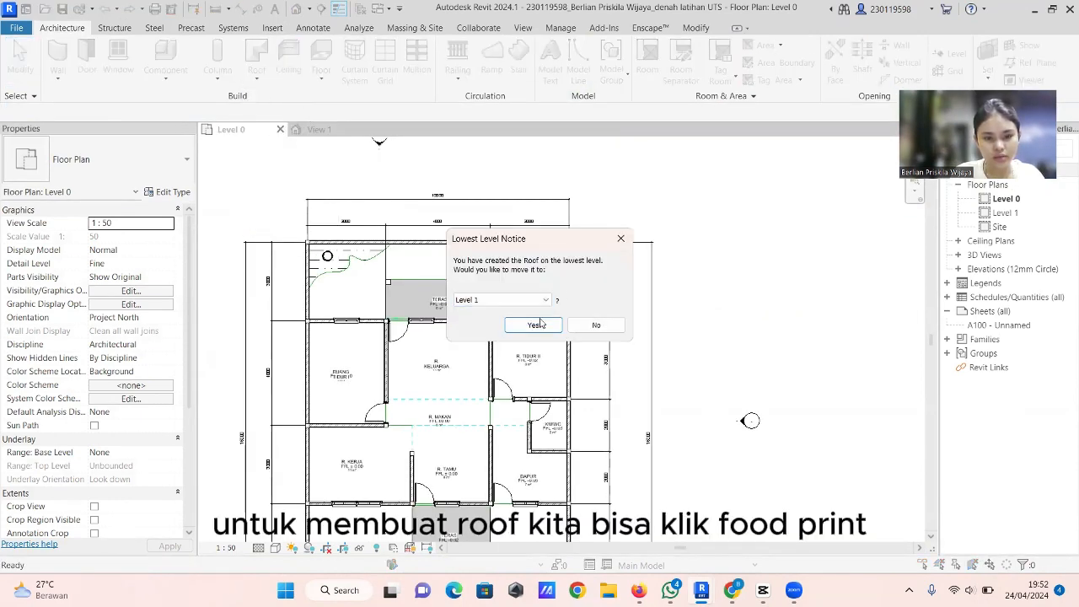
click(532, 325)
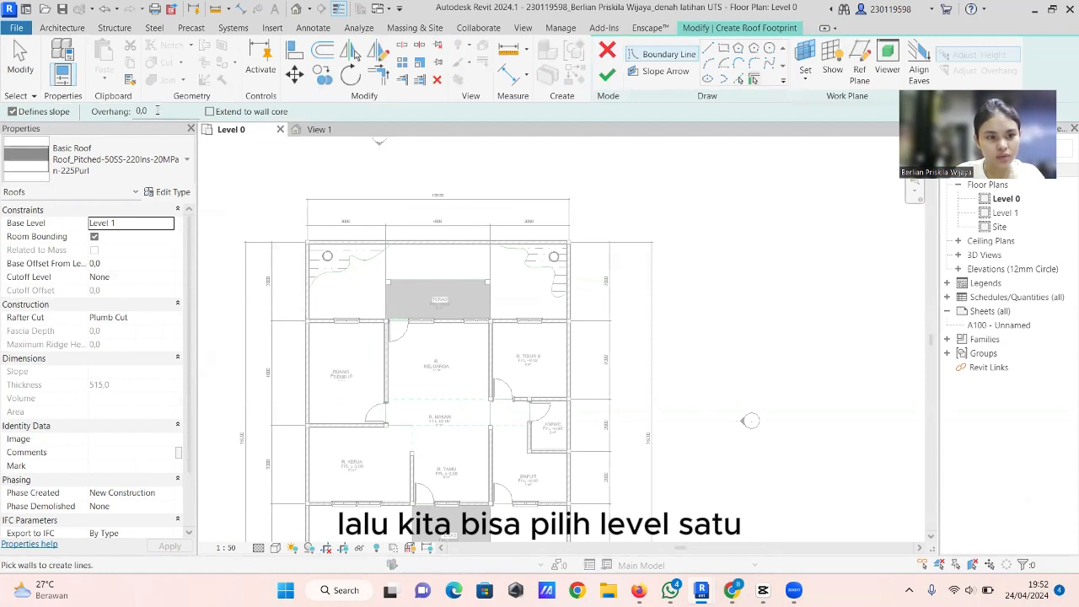
Step: Set the roof overhang to 1200 and choose the Roof_Generic-400mm type
key(BackSpace)
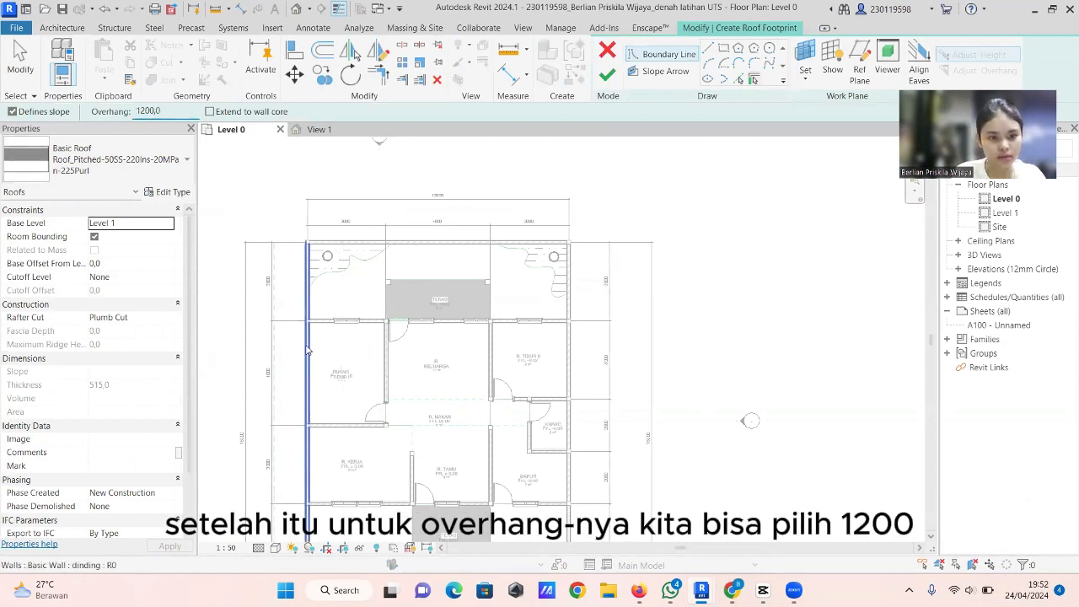
key(Return)
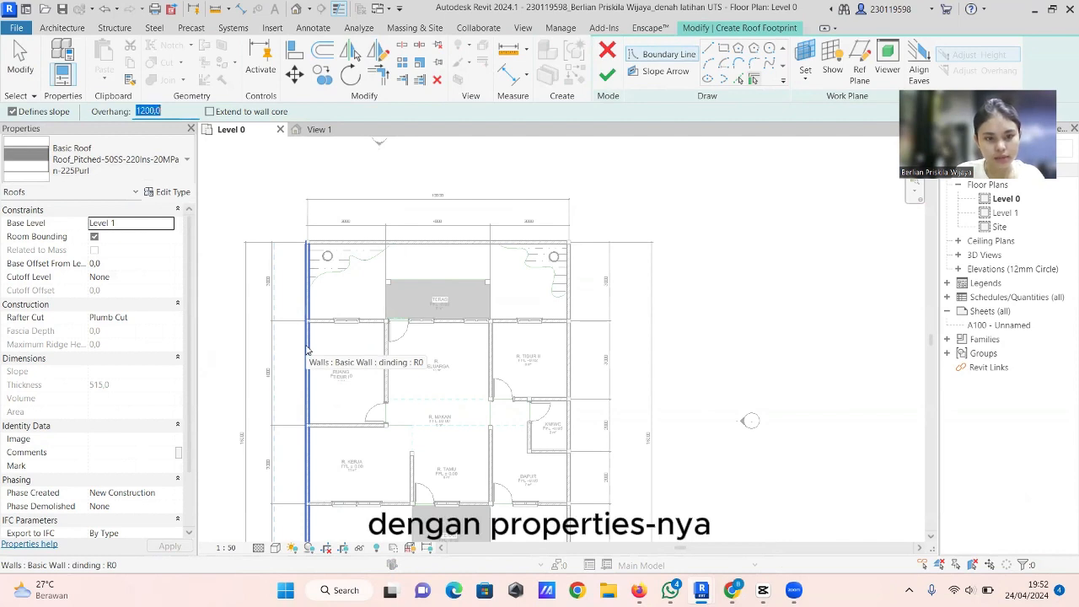
click(109, 159)
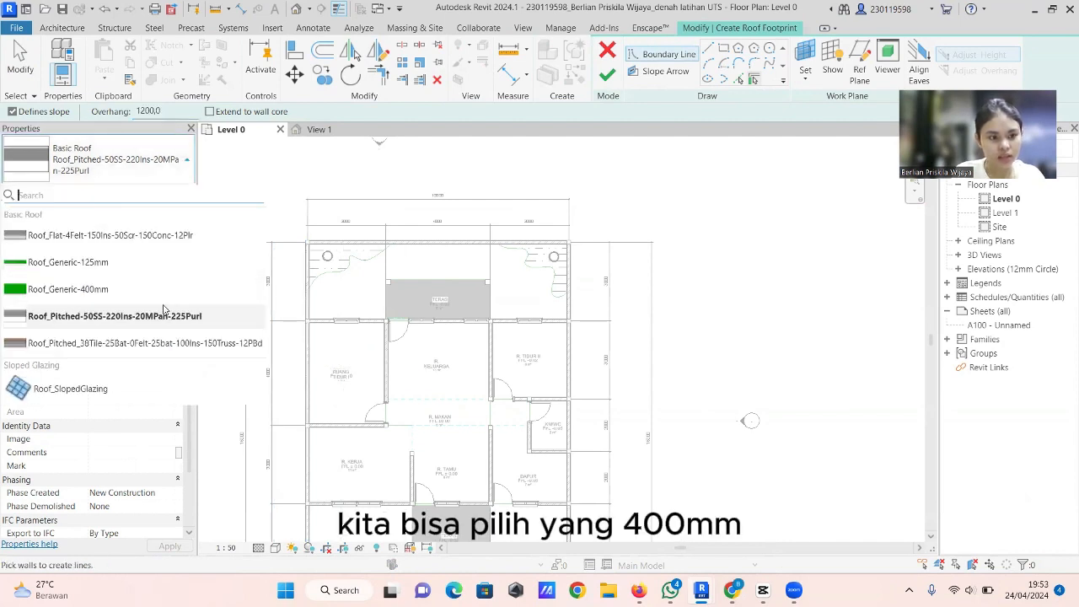
click(162, 282)
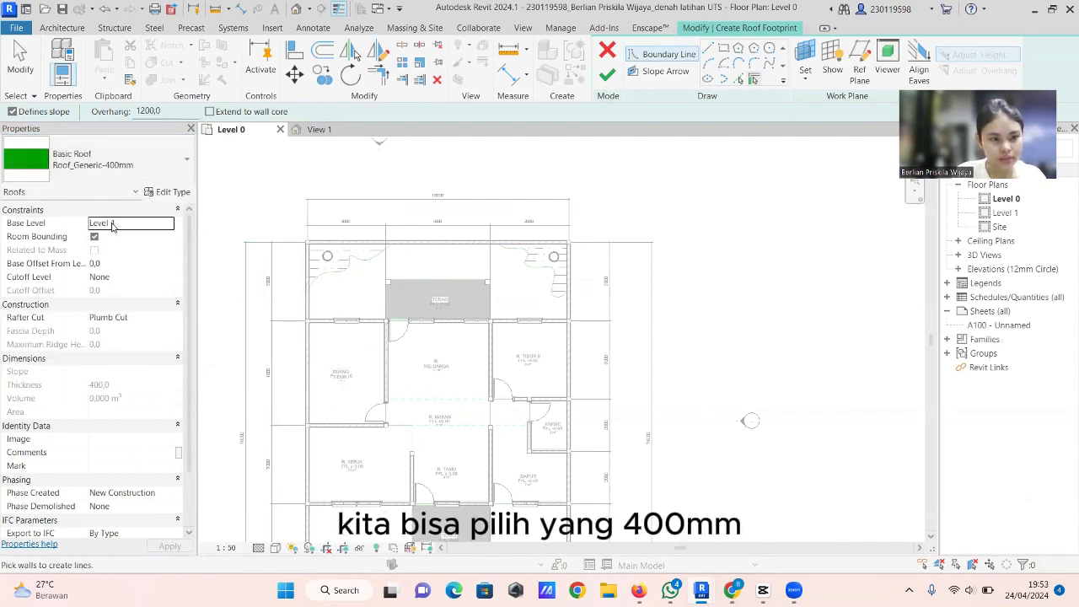
Step: Pick the whole chain of exterior walls as sloped roof boundary lines
key(Tab)
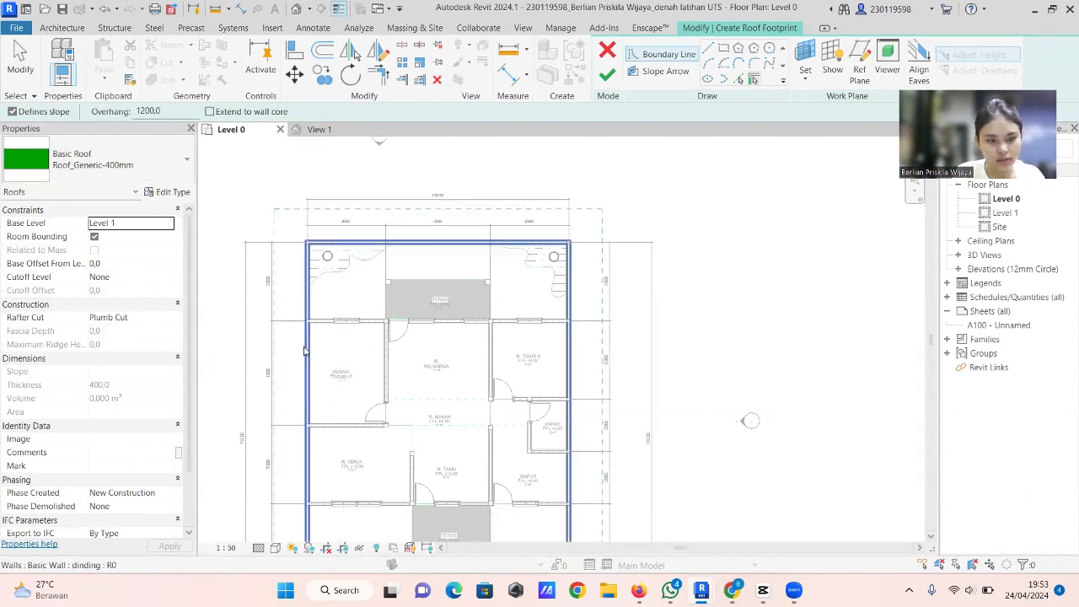
click(306, 350)
scroll(312, 422, down, 4)
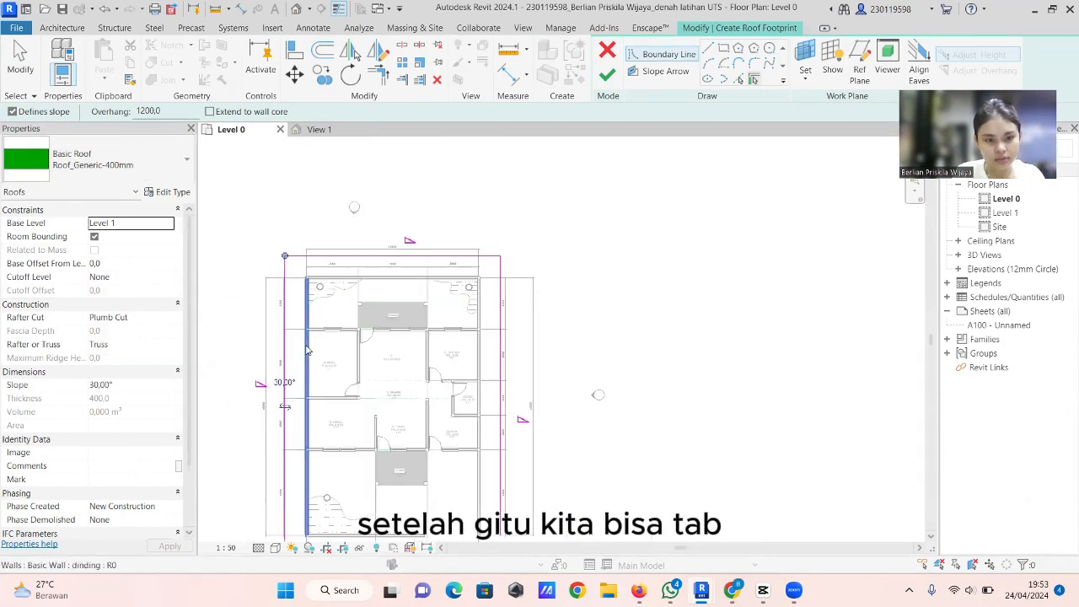
scroll(318, 460, up, 4)
scroll(317, 460, up, 2)
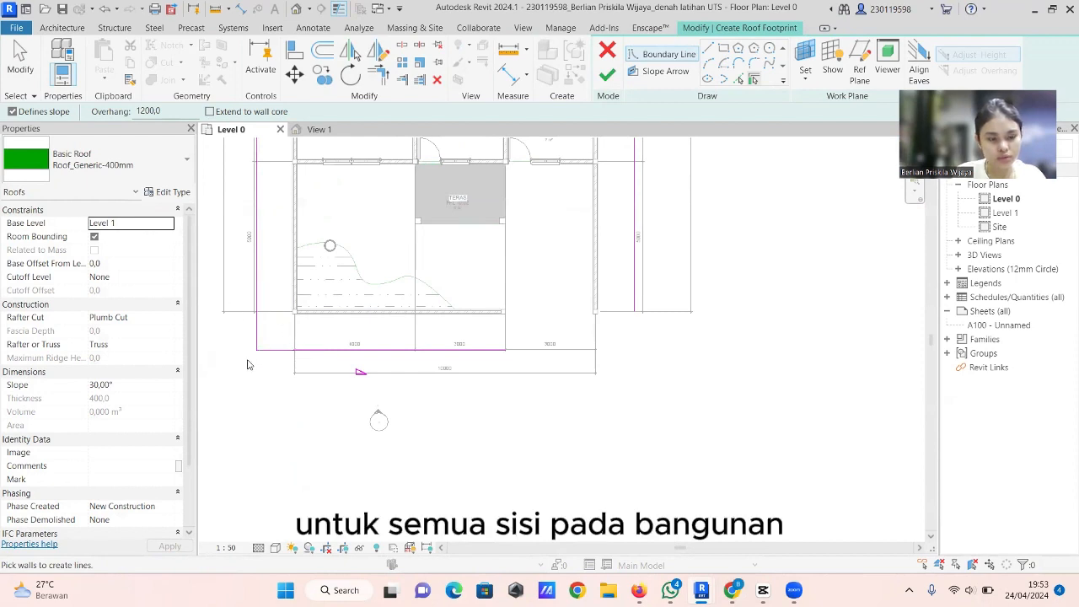
Step: Move the south roof boundary line north onto the front wall of the house
key(Escape)
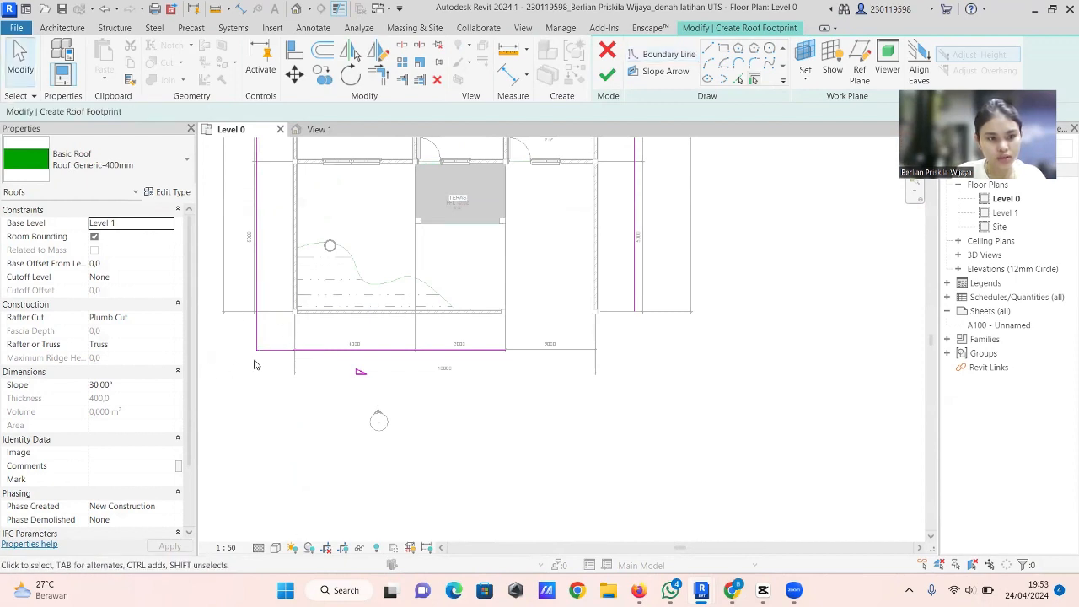
click(328, 347)
drag(289, 354, 354, 165)
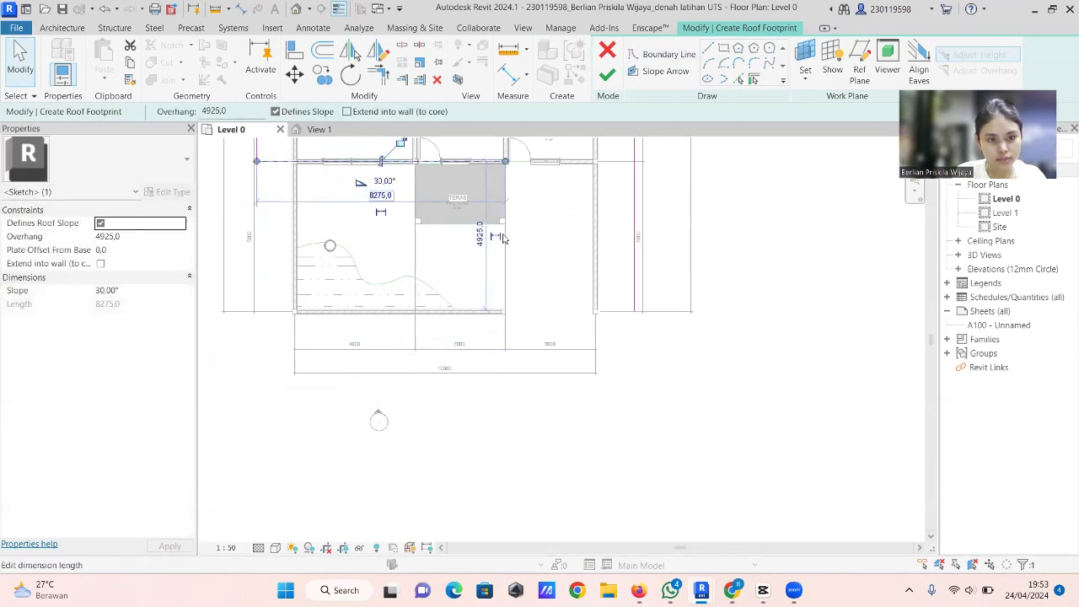
click(362, 223)
middle_drag(362, 223, 321, 271)
scroll(241, 187, up, 3)
Step: Draw stepped roof boundary lines in front of the house, projecting around the front terrace with a segment about 4800 mm long
click(708, 48)
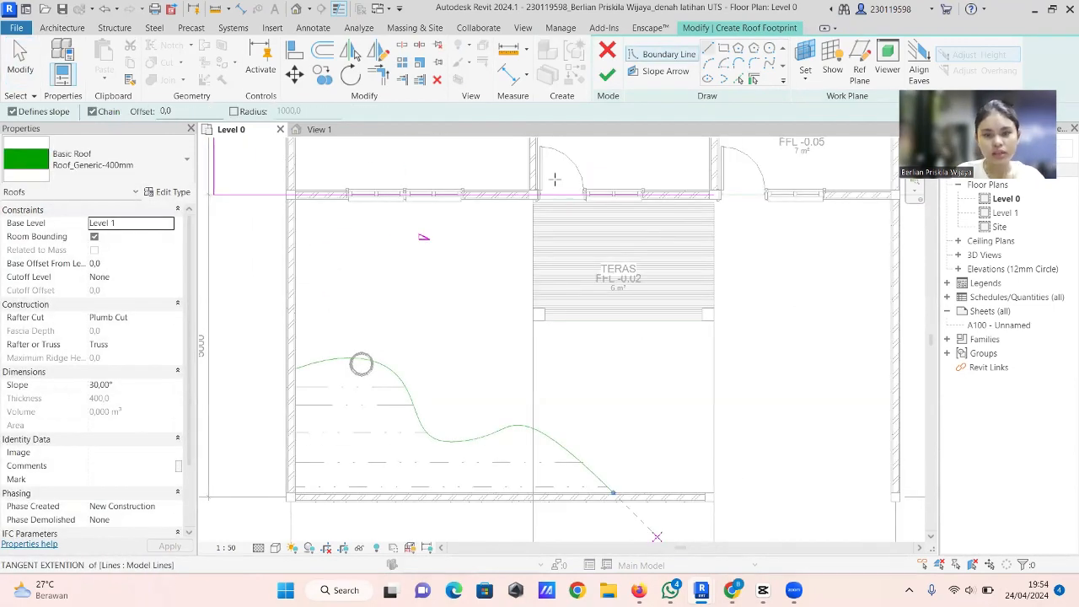
click(295, 267)
click(474, 267)
click(475, 375)
click(765, 375)
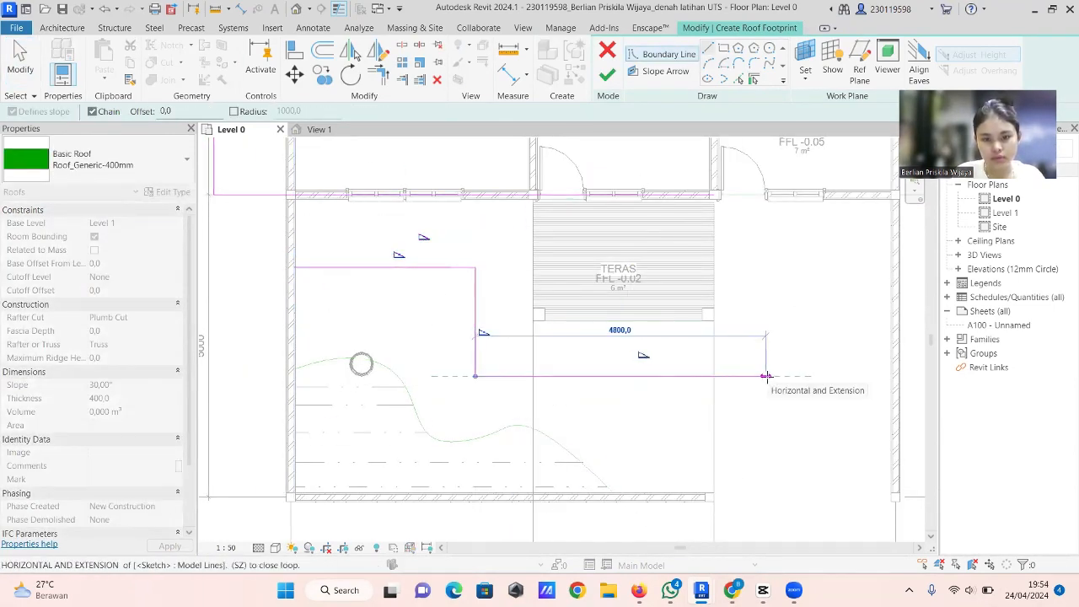
click(766, 268)
click(899, 268)
Step: Join the stepped front boundary to the roof's east boundary line at the southeast corner
scroll(843, 375, down, 9)
scroll(874, 334, up, 6)
click(871, 351)
click(871, 302)
scroll(868, 309, up, 3)
key(Escape)
key(Escape)
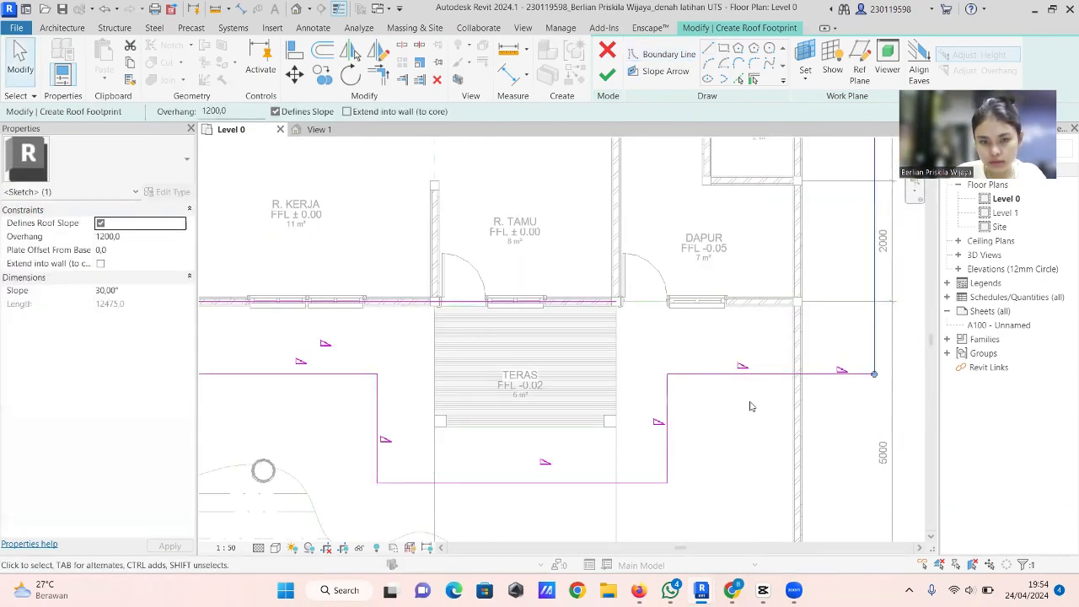
Step: Close the southwest corner of the roof footprint and remove the leftover boundary line along the front wall
scroll(772, 388, down, 2)
click(356, 376)
drag(335, 376, 274, 376)
click(275, 314)
drag(275, 321, 274, 376)
click(304, 357)
scroll(305, 357, down, 4)
scroll(362, 393, up, 4)
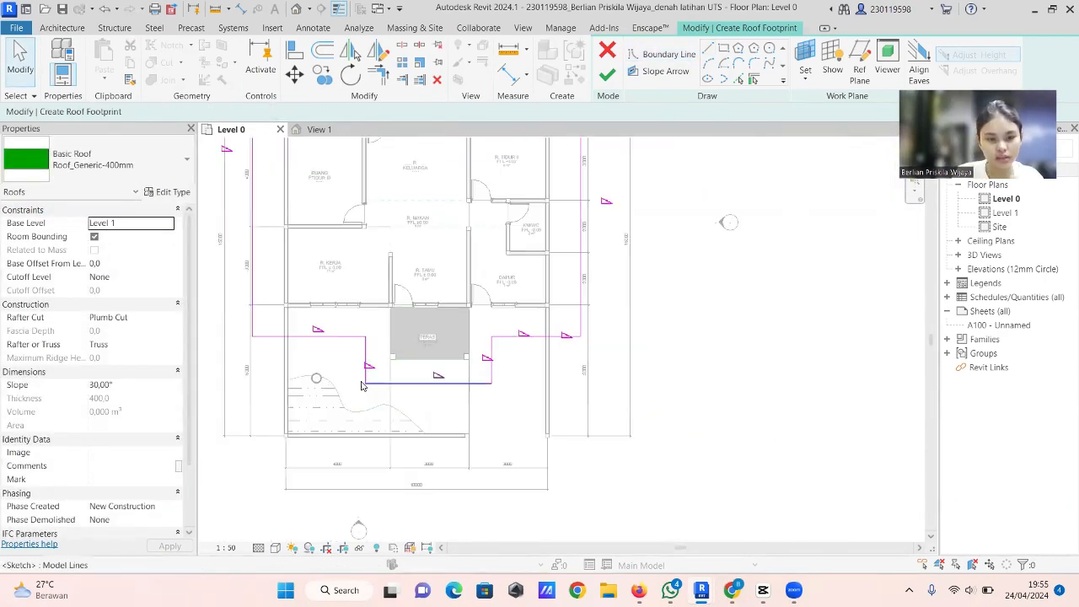
Step: Finish the roof footprint sketch and answer the prompt that follows
scroll(412, 414, down, 1)
scroll(618, 434, down, 4)
click(607, 75)
click(645, 294)
scroll(817, 451, up, 2)
Step: Open the Level 1 floor plan and set its underlay base level to Level 1
double_click(1004, 212)
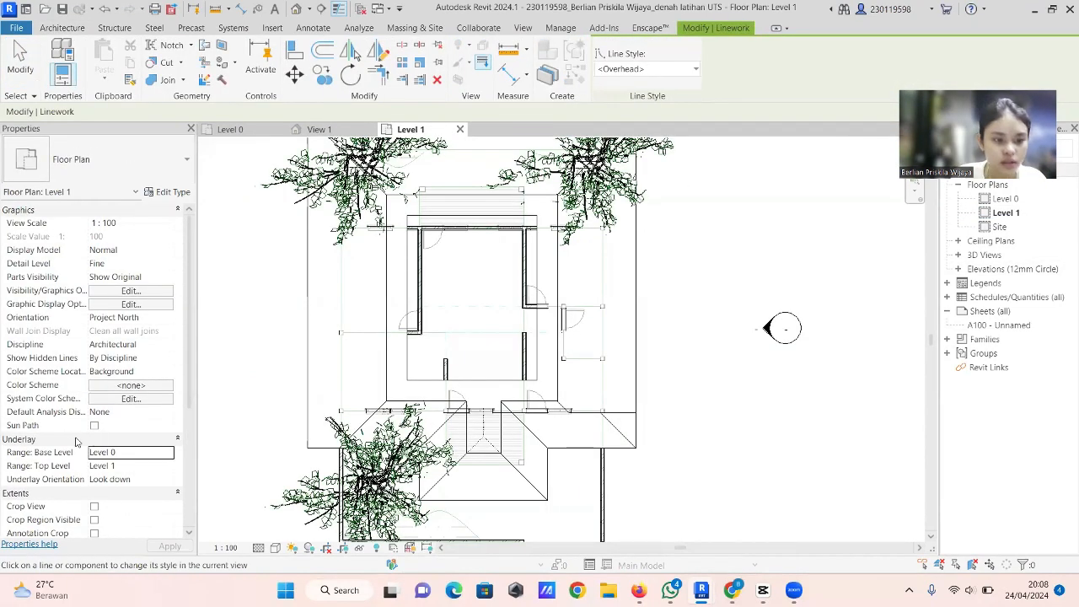
click(167, 453)
click(123, 489)
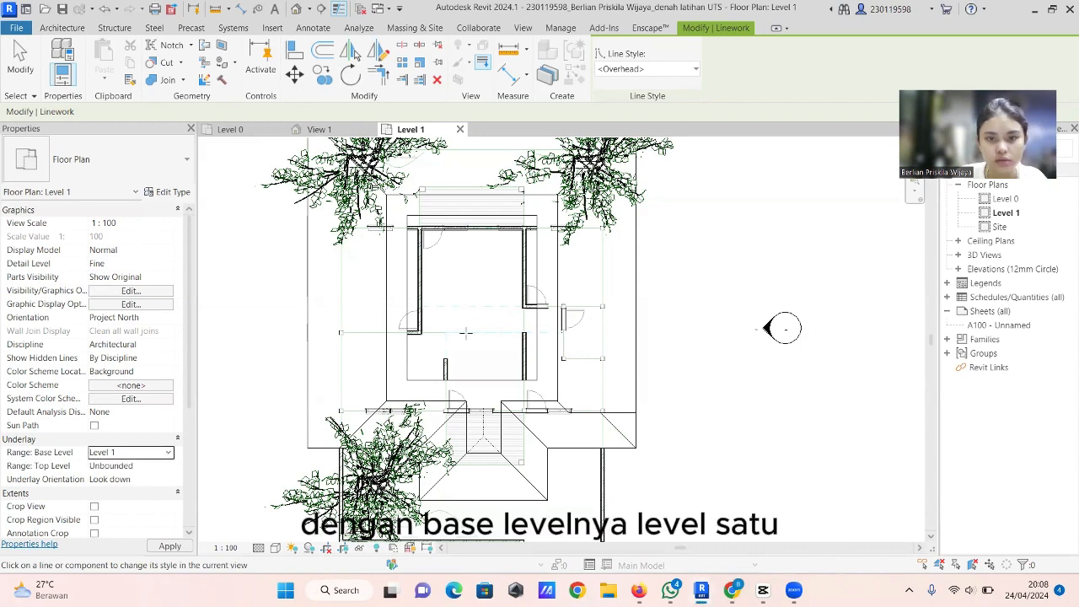
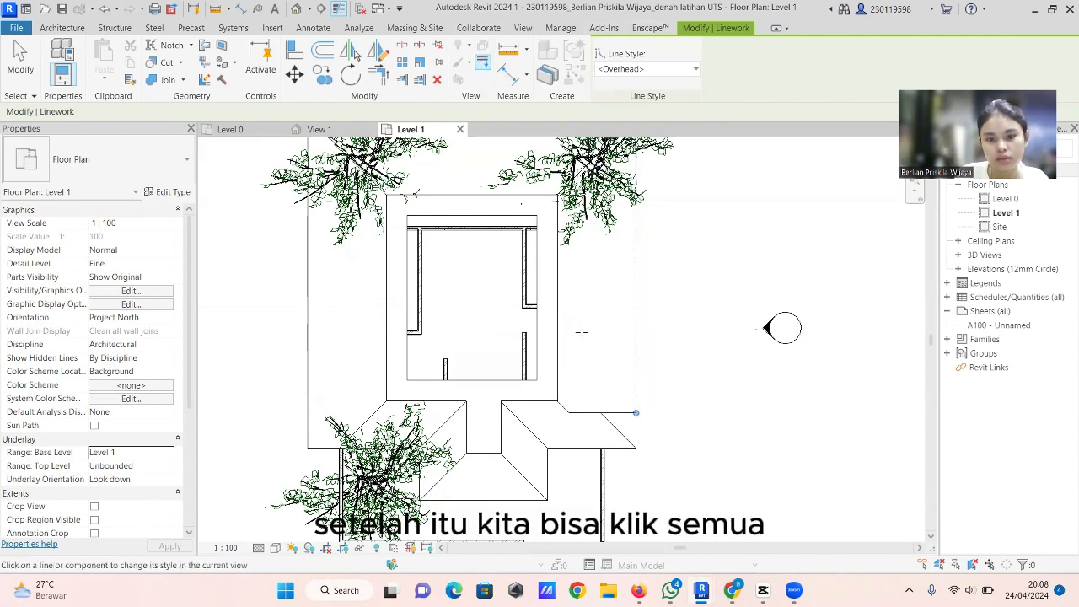
Step: Apply the <Overhead> line style to the roof's outer, inner and hip edges in the Level 1 plan using Linework
click(535, 331)
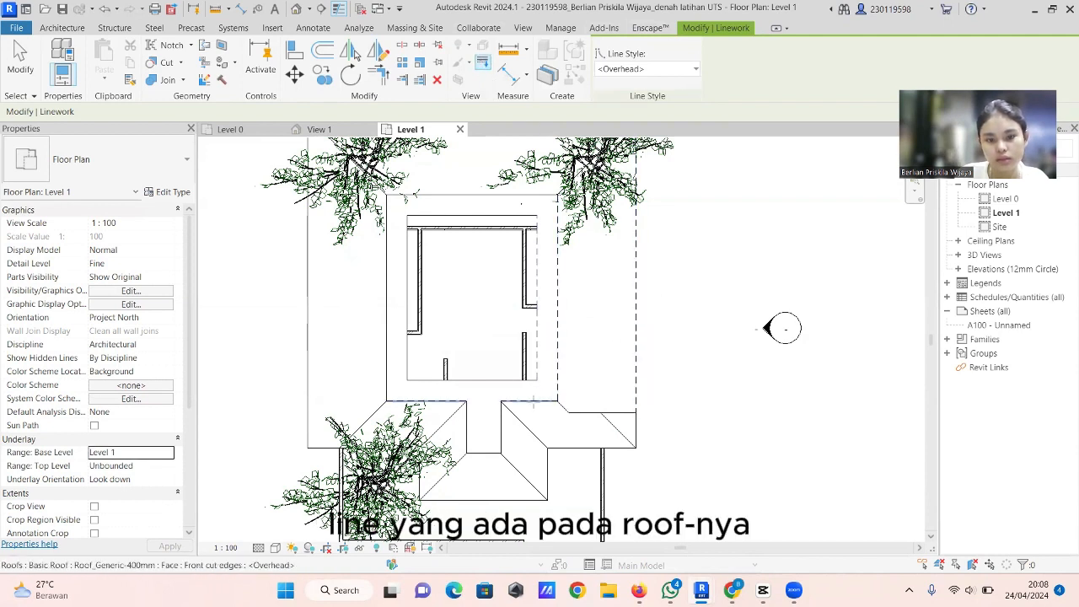
click(520, 419)
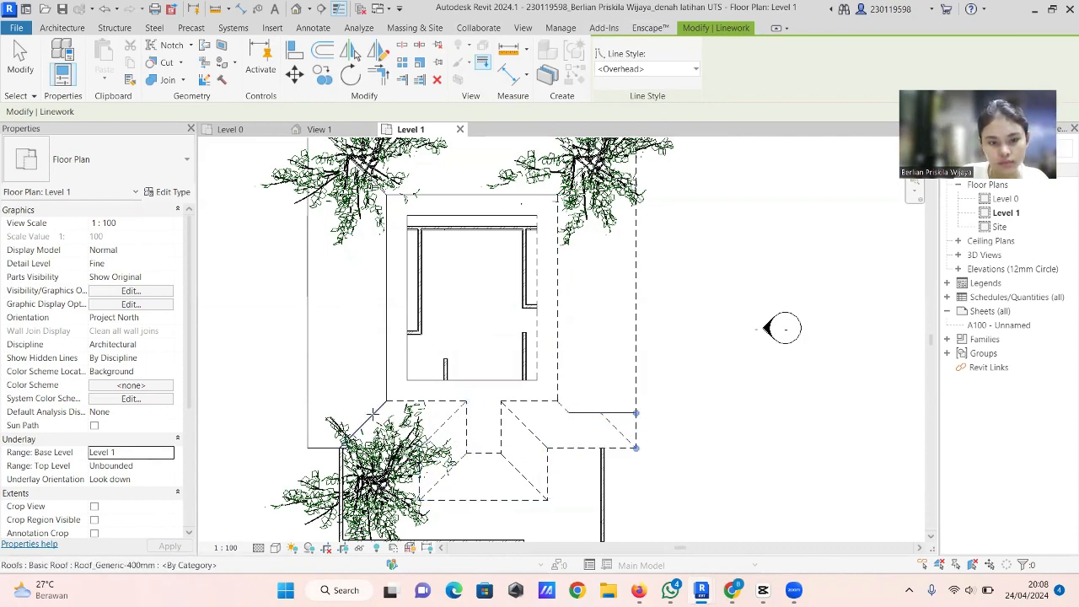
click(325, 448)
scroll(354, 452, up, 1)
scroll(363, 455, down, 4)
scroll(442, 240, up, 3)
click(424, 243)
scroll(405, 253, down, 5)
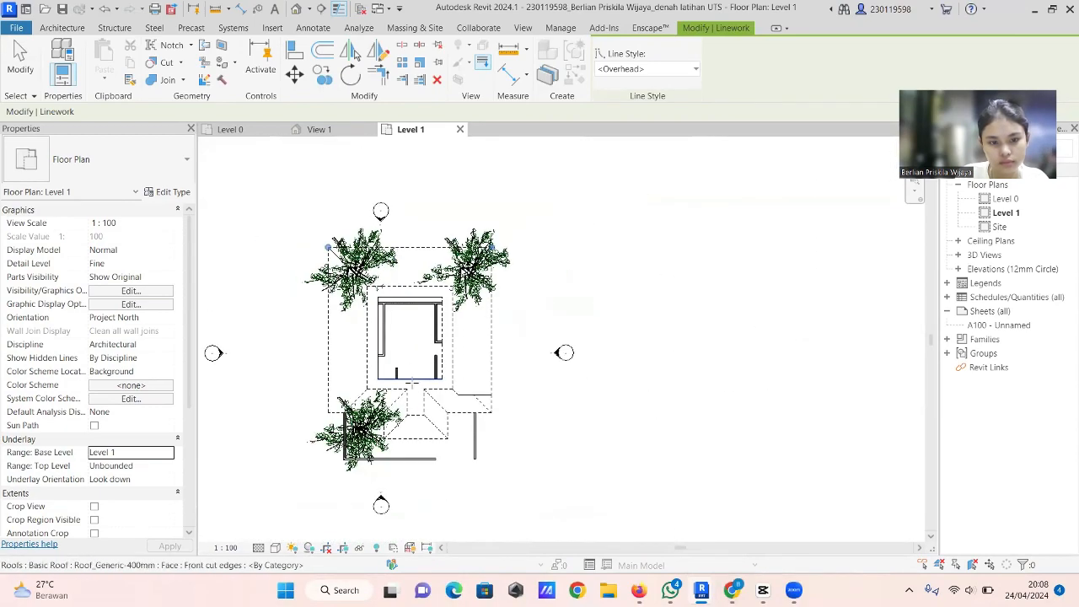
scroll(371, 404, up, 7)
scroll(371, 451, up, 1)
key(Escape)
scroll(623, 228, down, 4)
click(224, 130)
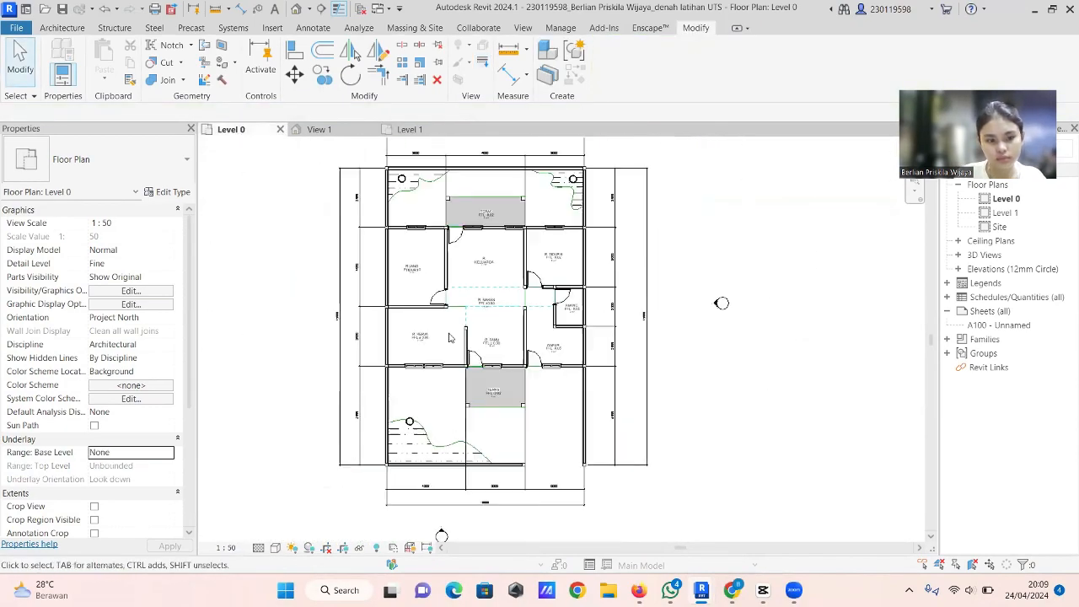
click(410, 130)
scroll(441, 314, down, 3)
middle_drag(330, 322, 282, 363)
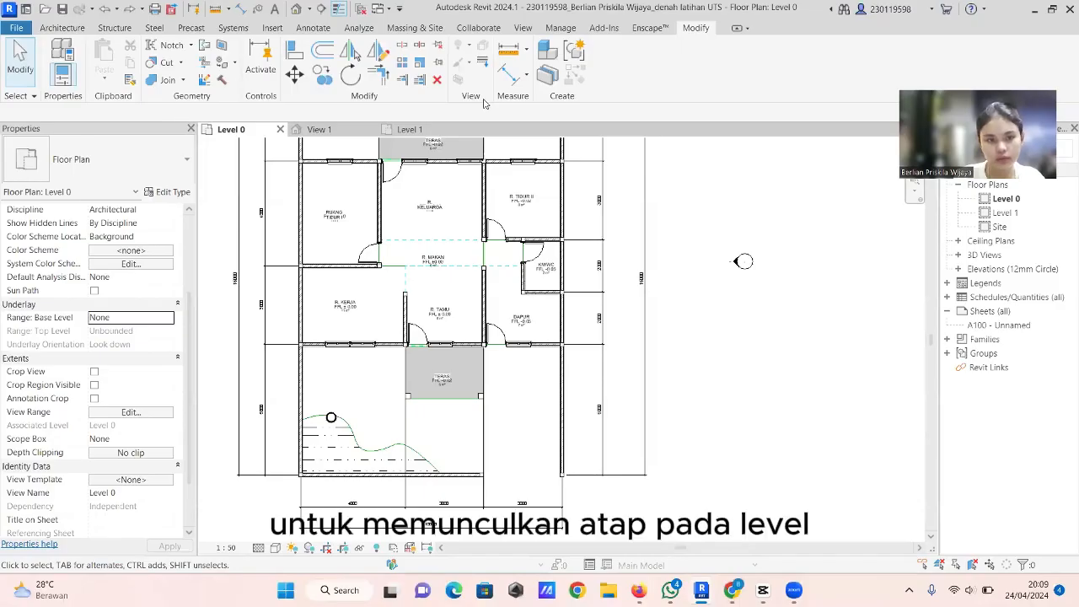
click(410, 129)
scroll(472, 337, down, 3)
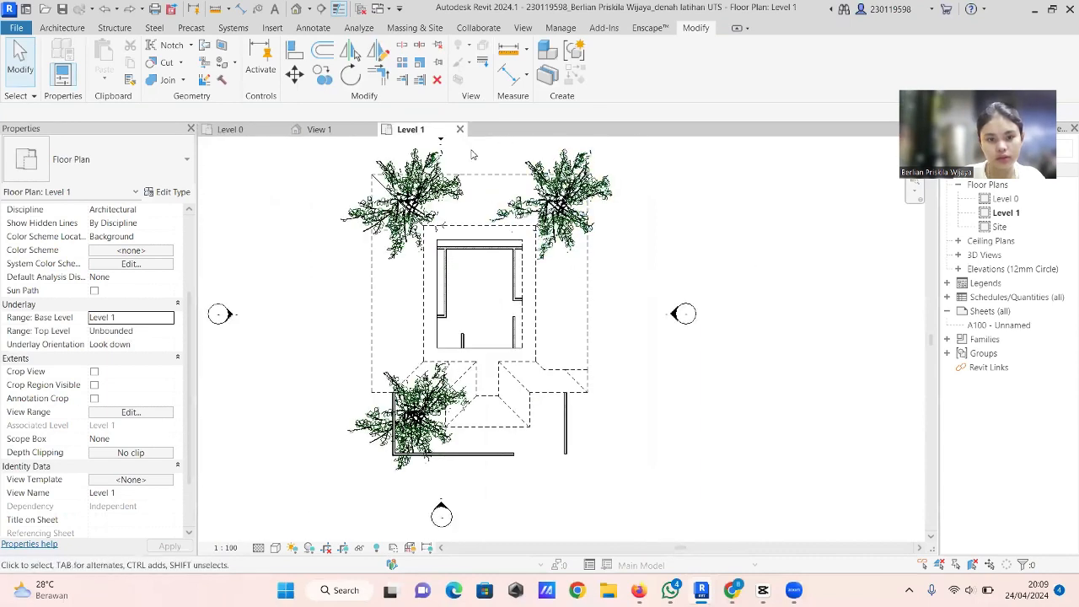
scroll(505, 337, up, 1)
Step: Set the underlay base level of the Level 0 floor plan to Level 1
click(230, 129)
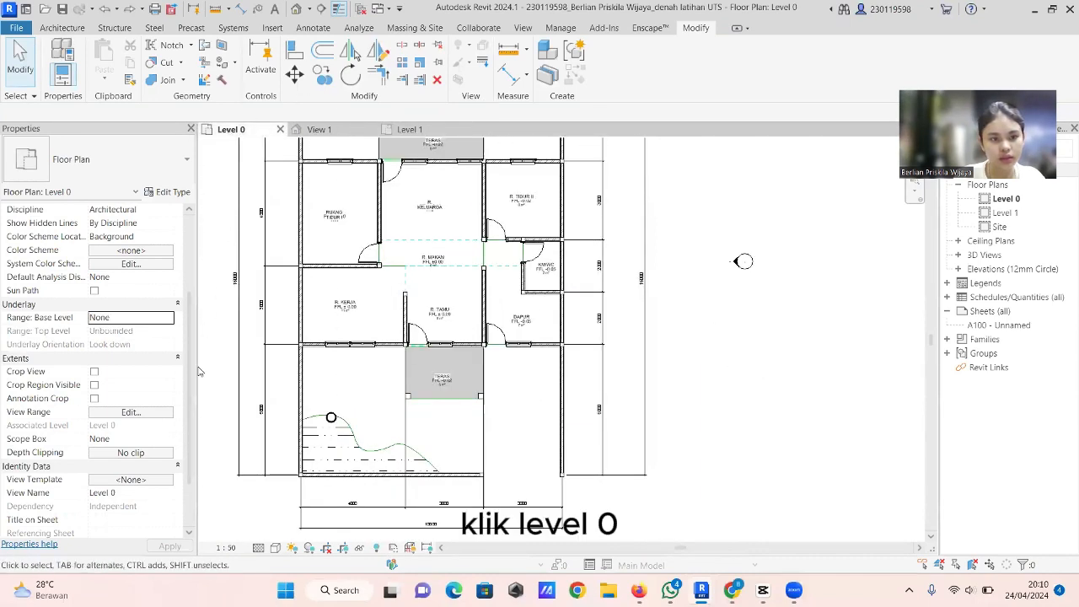
click(168, 318)
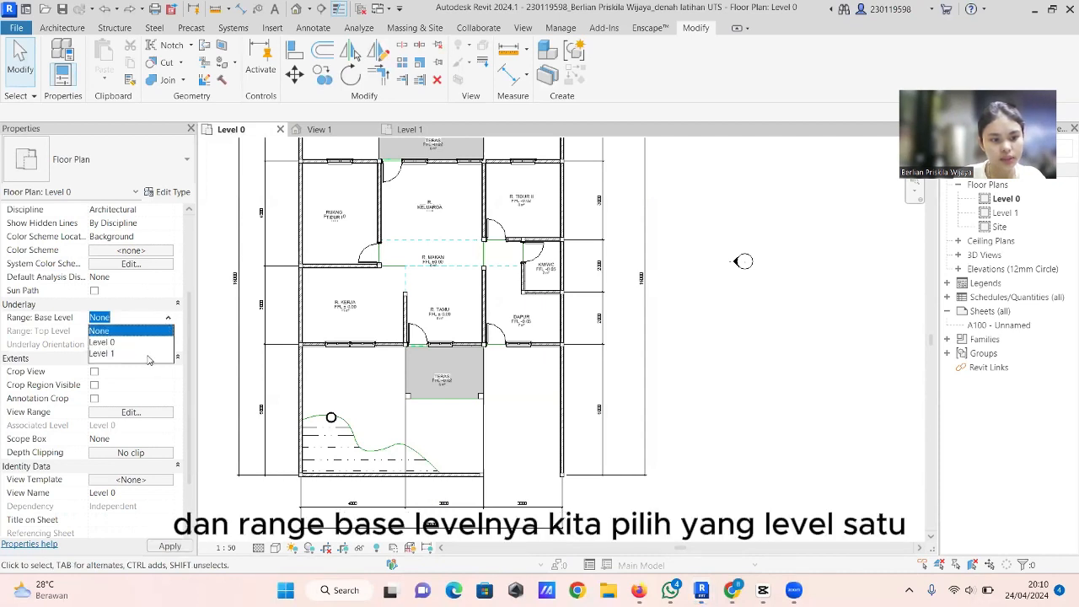
click(102, 353)
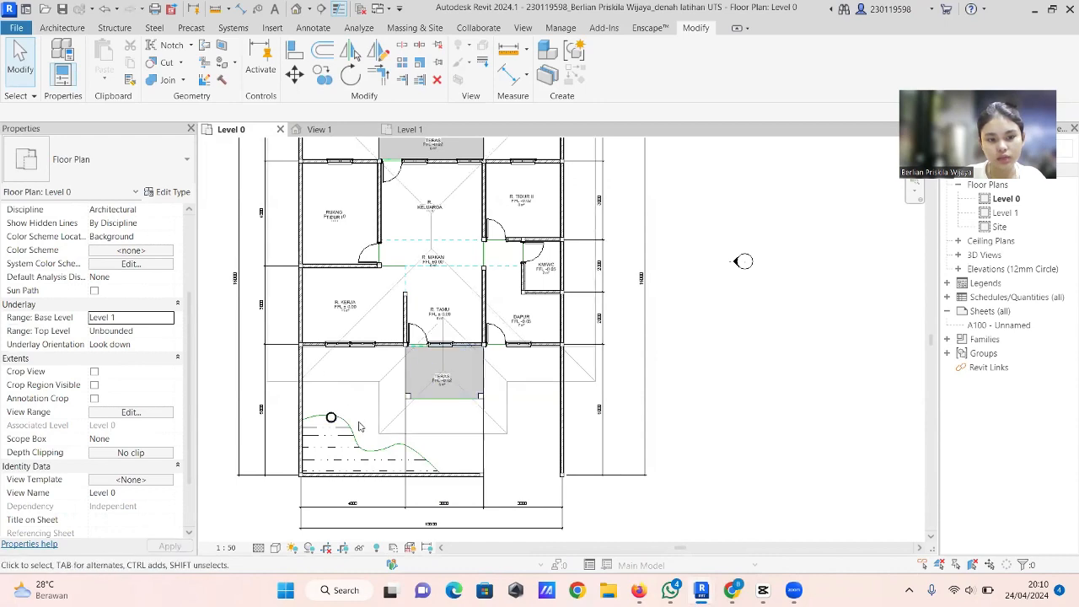
scroll(358, 426, up, 4)
scroll(379, 405, down, 4)
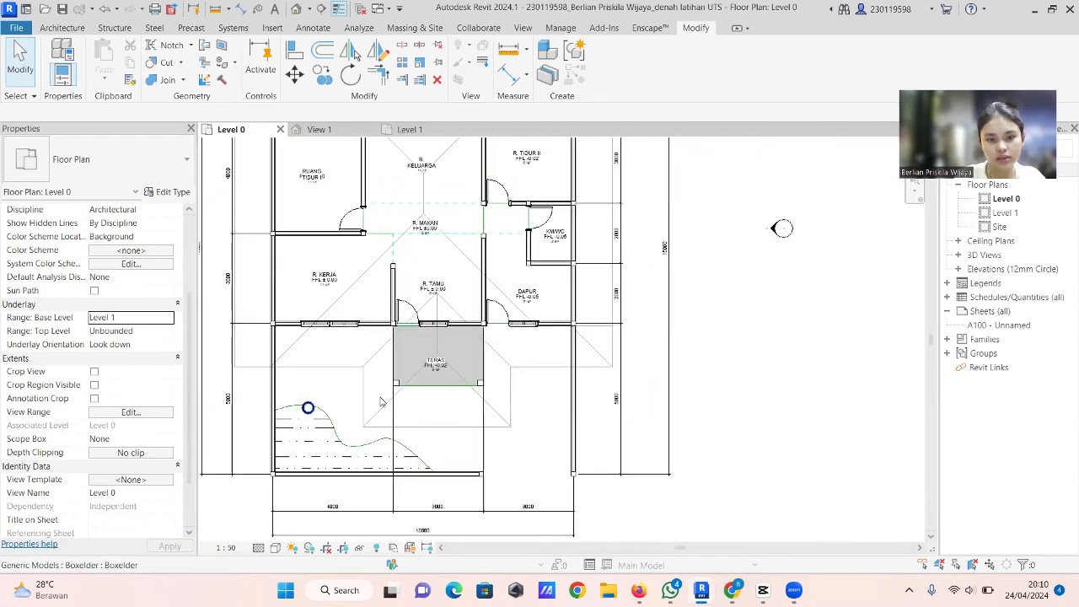
scroll(380, 396, down, 3)
scroll(390, 233, down, 1)
Step: Place a horizontal grid line along the north exterior wall, ending west of the plan's dimensions
click(55, 29)
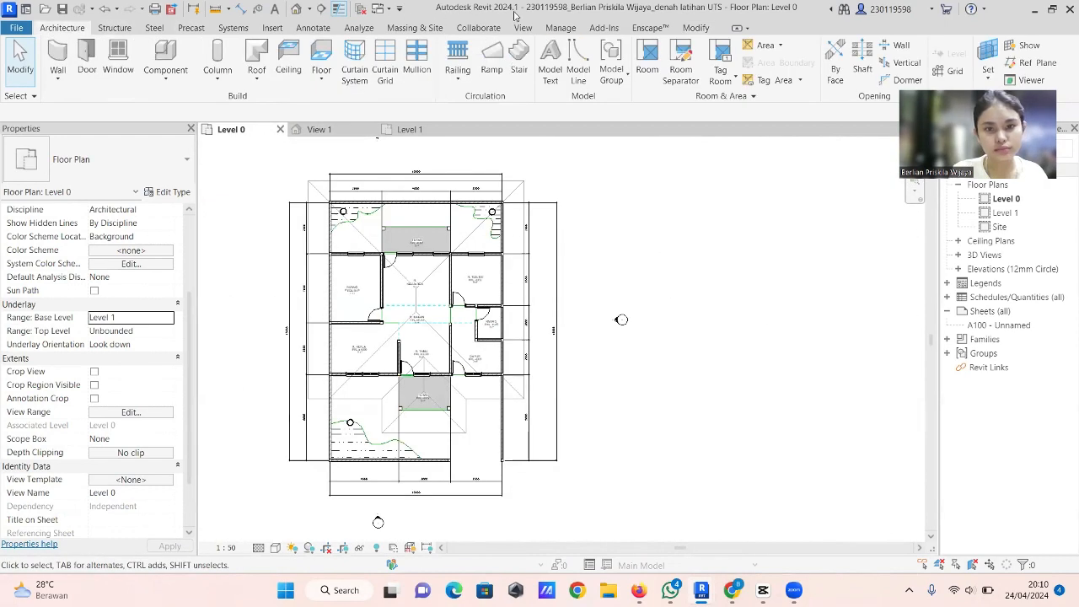
click(949, 71)
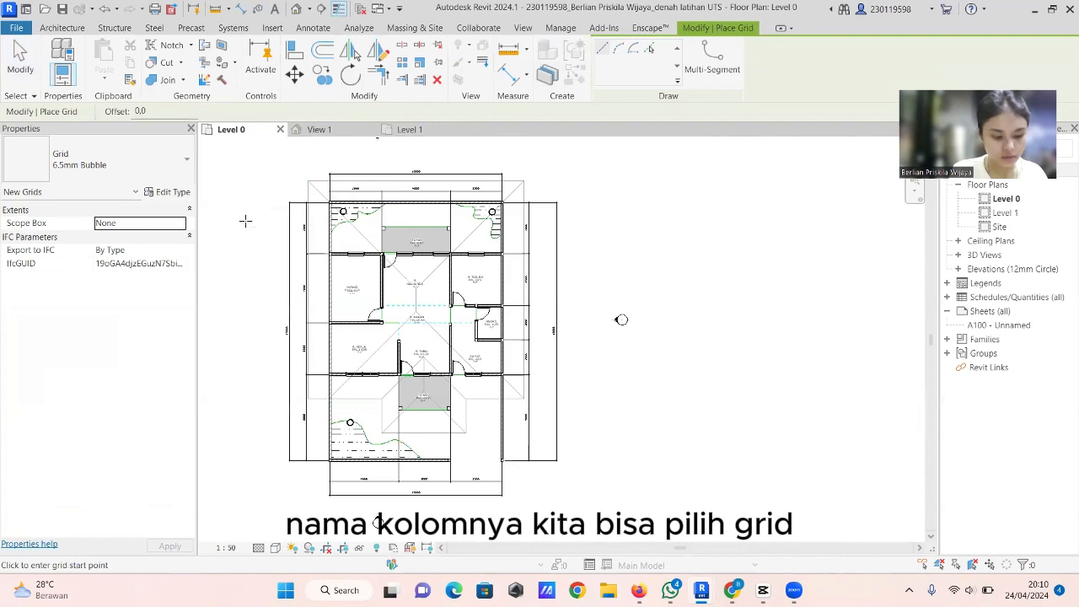
scroll(246, 215, up, 5)
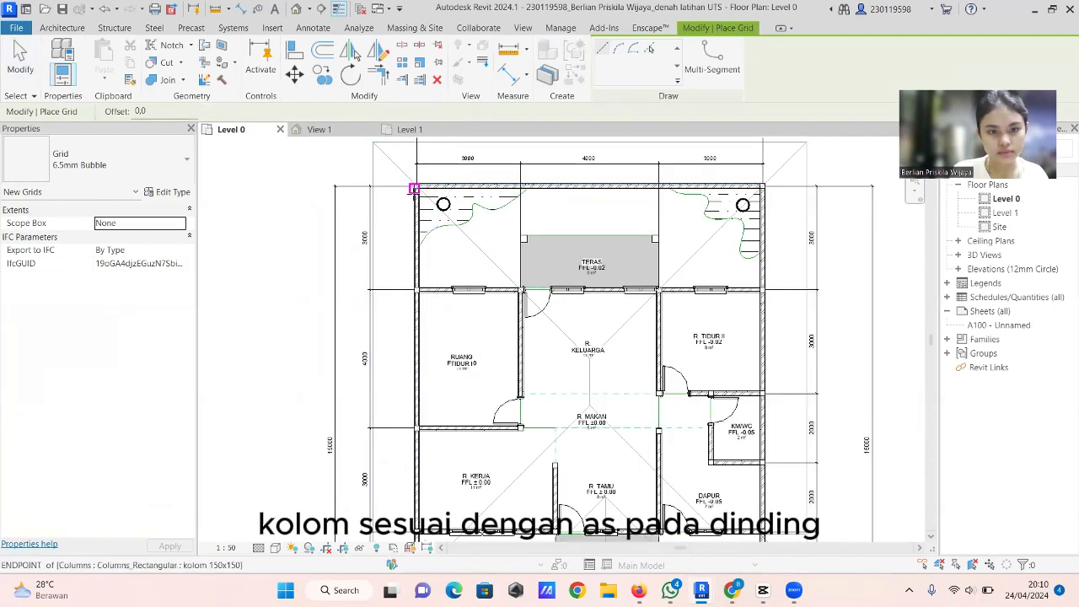
scroll(412, 188, up, 3)
click(419, 179)
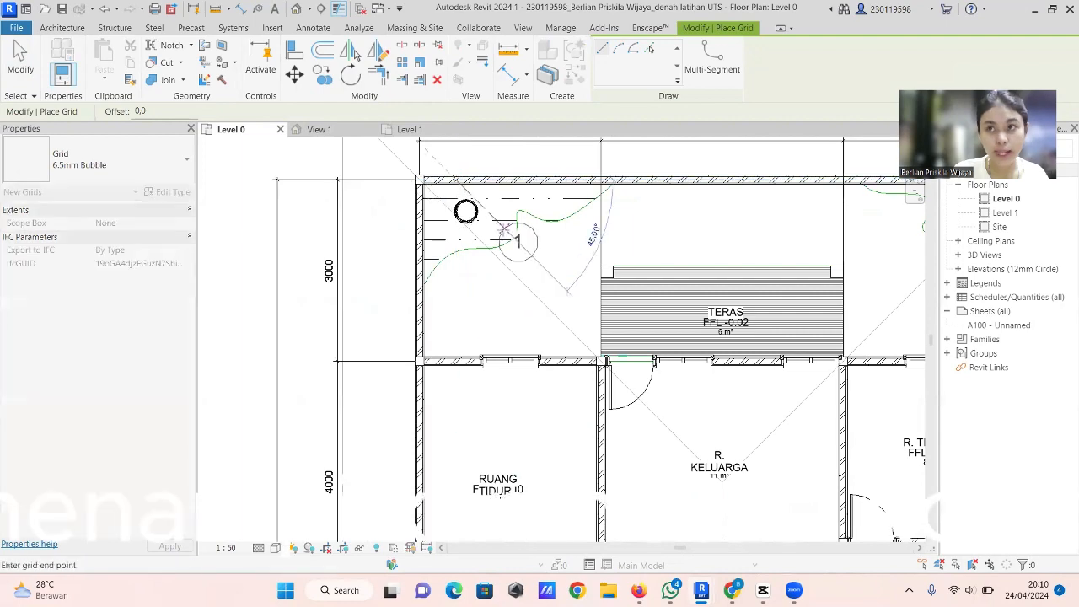
scroll(506, 221, down, 2)
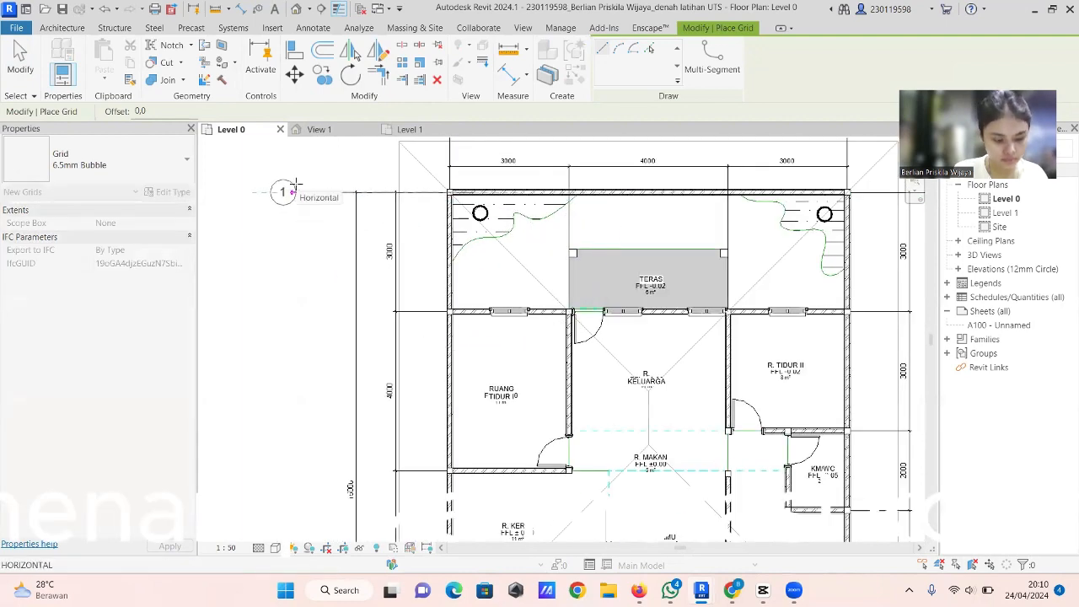
scroll(303, 193, down, 4)
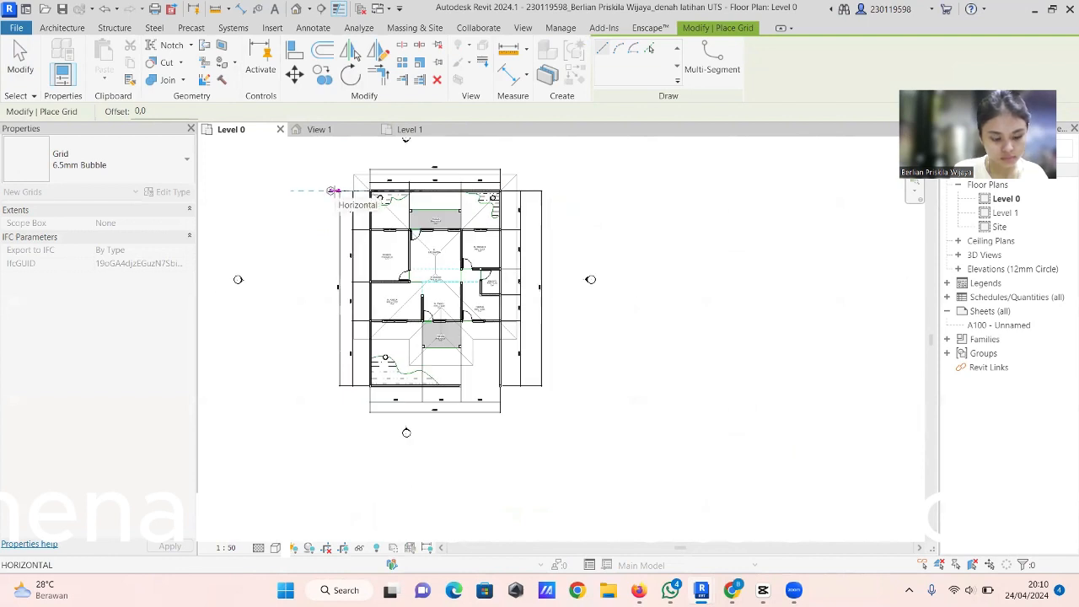
scroll(323, 190, up, 3)
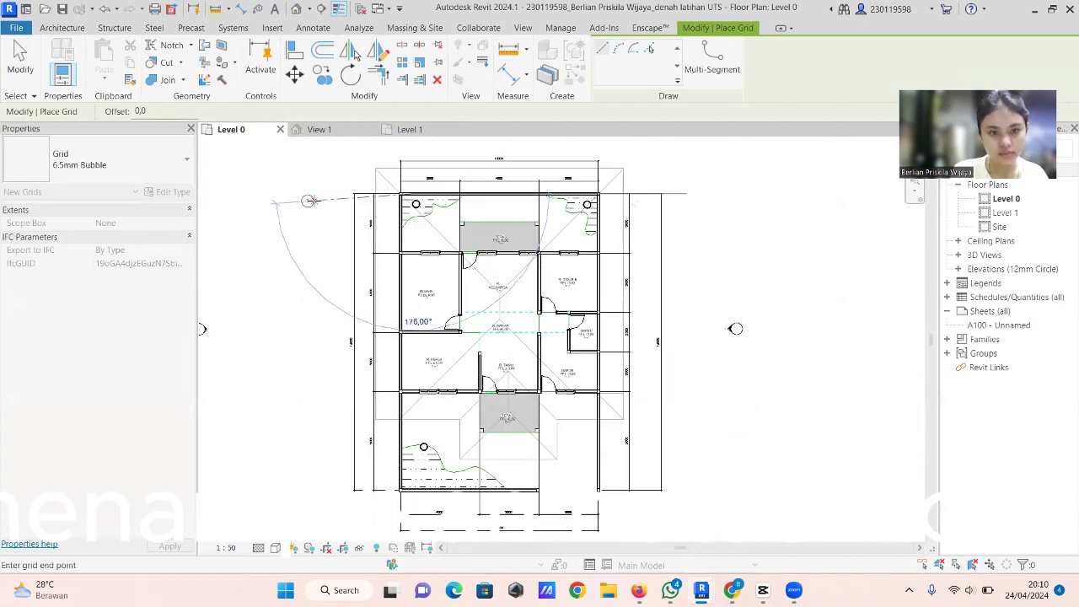
click(316, 194)
Step: Add horizontal grid lines through the rear terrace columns, the rear house wall and the KM/WC's north wall, ending aligned with the first grid
scroll(400, 259, up, 2)
scroll(413, 247, up, 1)
click(419, 254)
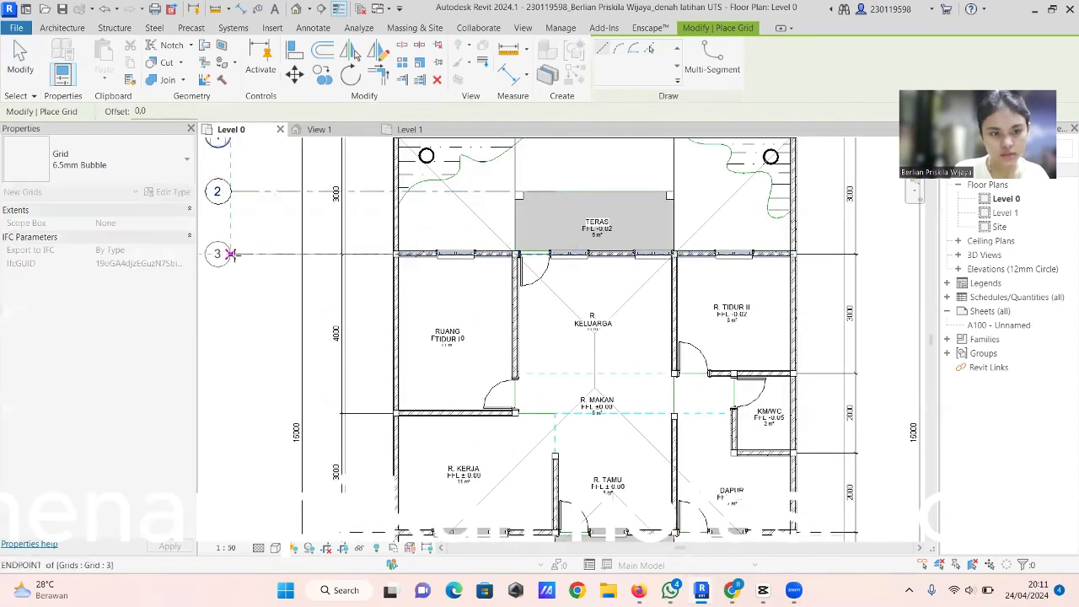
click(231, 253)
click(730, 376)
scroll(444, 383, down, 3)
click(305, 380)
scroll(358, 497, up, 3)
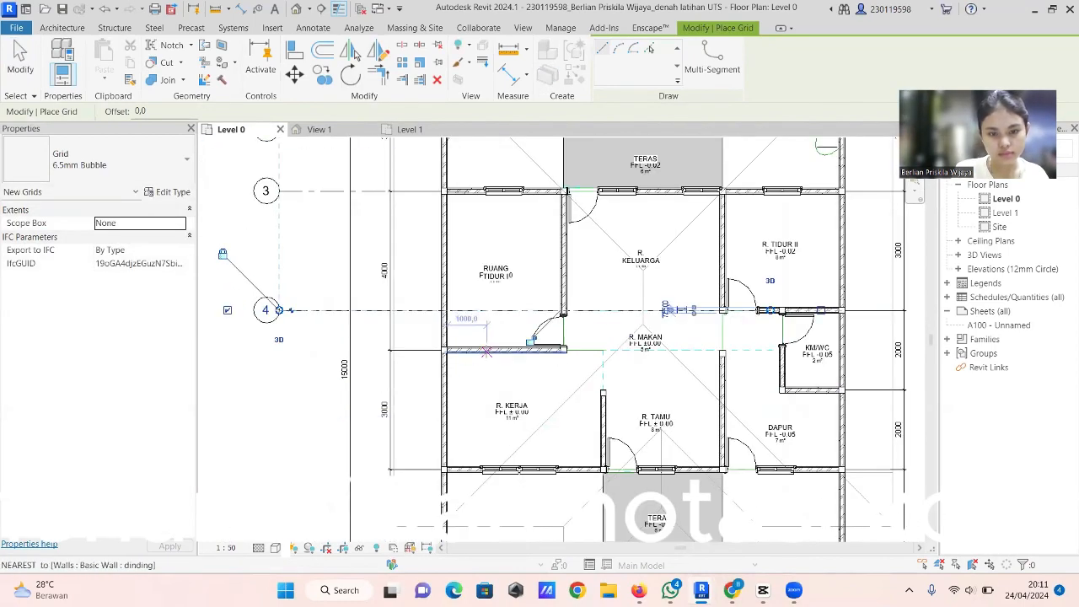
Step: Add horizontal grid lines along R. Kerja's north wall and the KM/WC's south wall, ending aligned with the existing grids
click(491, 350)
click(278, 350)
scroll(207, 318, down, 4)
click(526, 360)
scroll(238, 362, up, 3)
click(373, 349)
scroll(373, 353, down, 2)
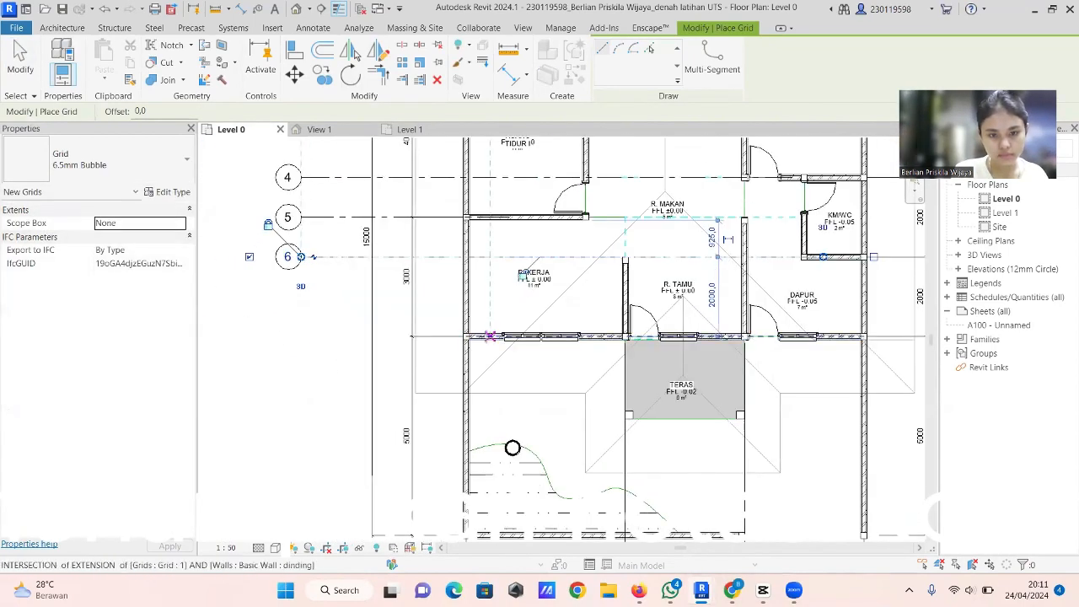
Step: Add horizontal grid lines along the house's front wall, through the front terrace columns and along the south boundary wall
click(492, 336)
click(300, 335)
click(557, 366)
click(234, 366)
scroll(252, 388, down, 2)
scroll(323, 376, up, 3)
click(323, 376)
click(244, 376)
scroll(371, 376, up, 4)
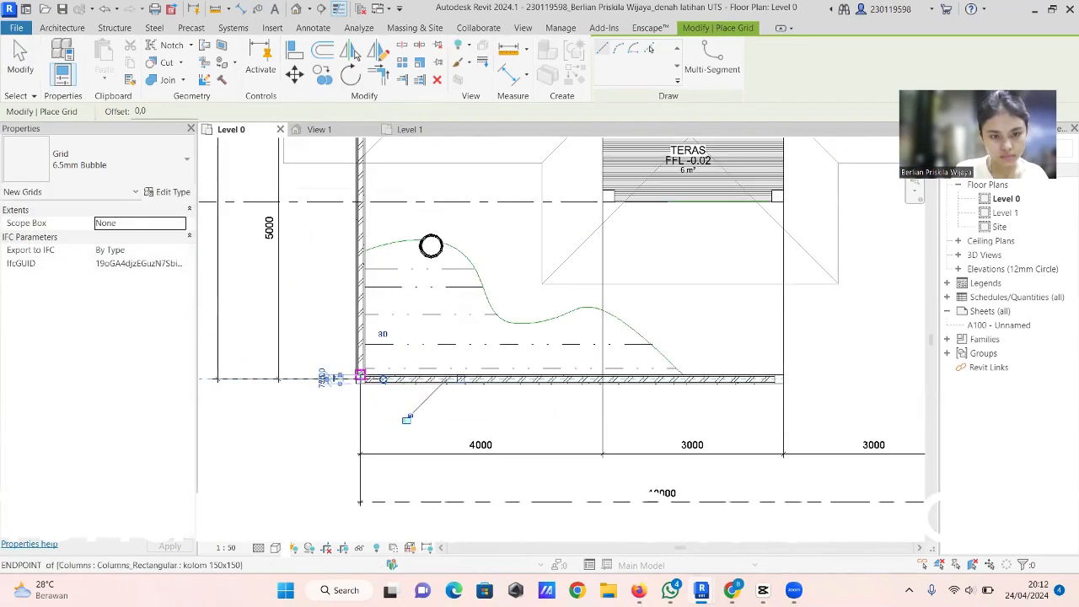
Step: Add vertical grid lines along the west boundary wall and the front terrace's west side, ending south of the plan's dimensions
click(361, 376)
scroll(362, 376, down, 2)
click(357, 471)
scroll(568, 169, down, 4)
middle_drag(568, 168, 573, 239)
scroll(574, 199, up, 2)
click(573, 205)
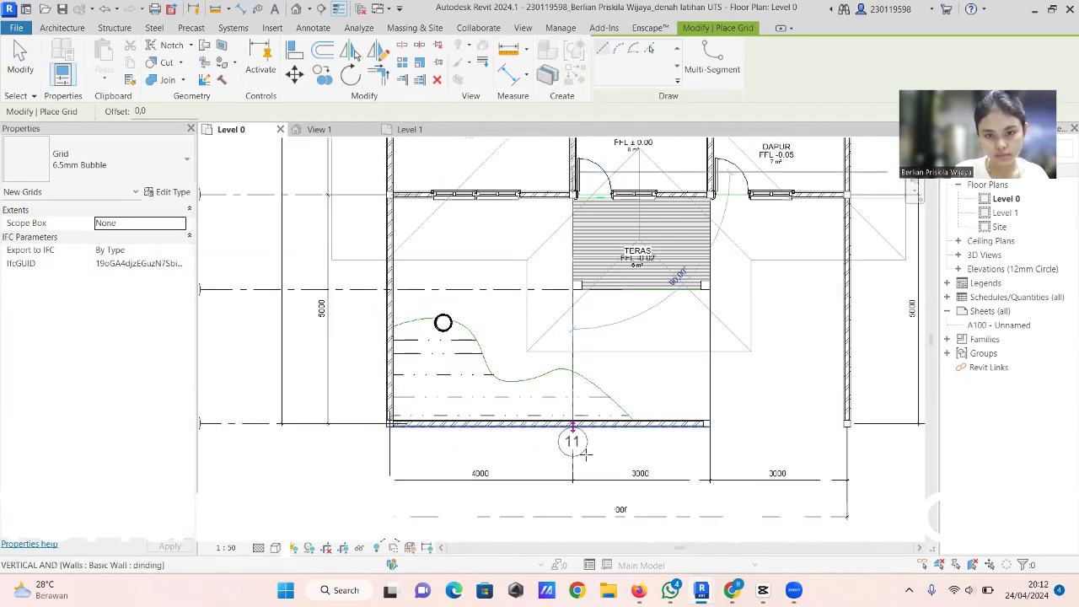
click(573, 501)
Step: Add vertical grid lines through the front terrace's east column and along Ruang Tidur I's east wall, aligned with the first ones
scroll(666, 358, up, 3)
click(638, 334)
scroll(638, 396, down, 2)
click(607, 413)
scroll(540, 354, down, 5)
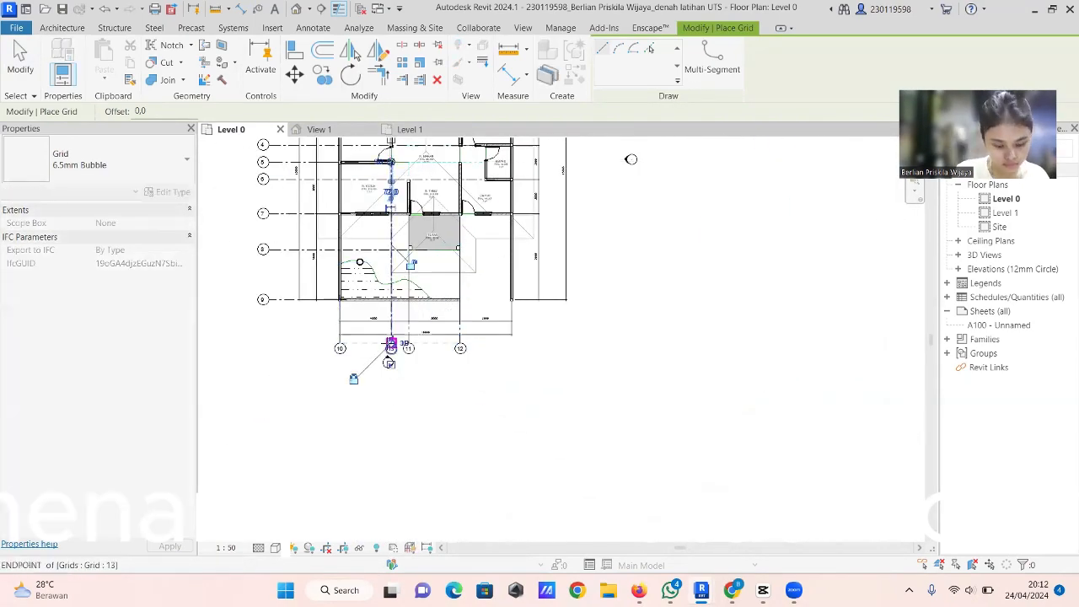
Step: Add vertical grid lines along the KM/WC's west wall and the east boundary wall, and finish placing grids
click(489, 182)
scroll(489, 182, up, 6)
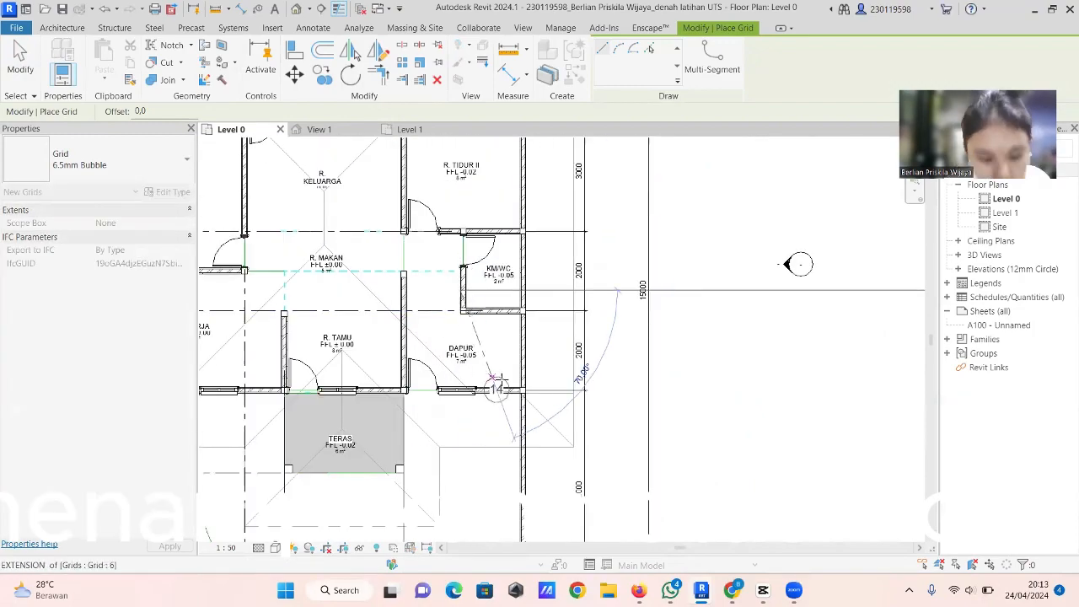
scroll(431, 342, down, 2)
click(433, 341)
scroll(432, 341, down, 1)
click(446, 295)
click(446, 388)
scroll(433, 383, up, 5)
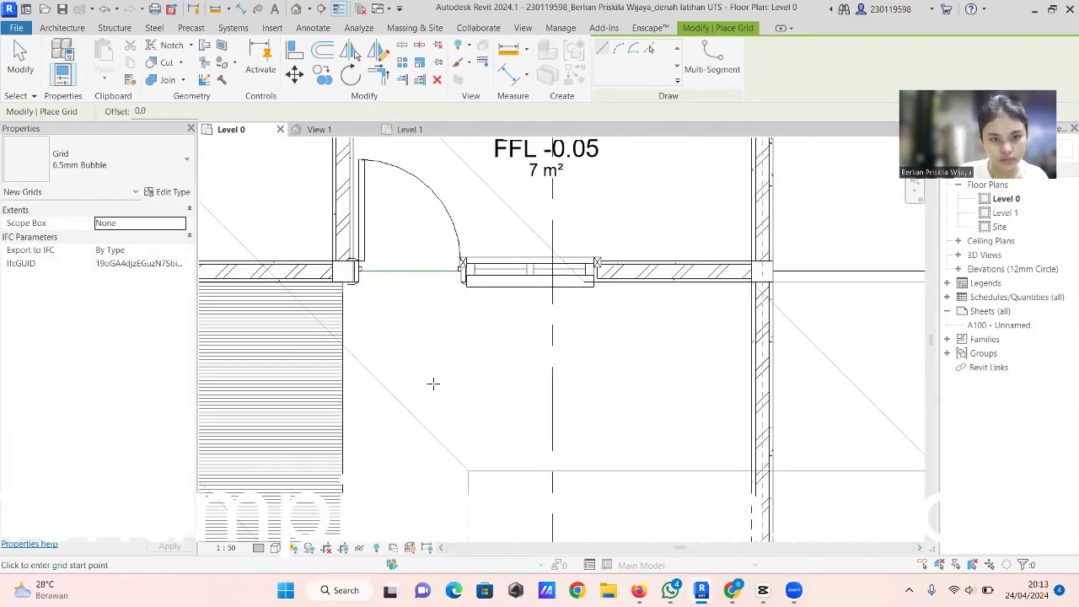
scroll(433, 382, down, 7)
scroll(214, 145, up, 1)
mouse_move(213, 146)
middle_down()
mouse_move(298, 215)
mouse_move(312, 469)
middle_up()
key(Escape)
Step: Rename the three southernmost horizontal grids A, B and C, going from south to north
scroll(300, 287, down, 2)
scroll(294, 483, up, 6)
double_click(305, 450)
text(A)
key(Return)
double_click(304, 225)
text(B)
key(Return)
double_click(313, 300)
text(C)
key(Return)
Step: Rename the remaining horizontal grids D to I, continuing northward up to the north exterior wall
middle_drag(312, 300, 356, 520)
double_click(357, 367)
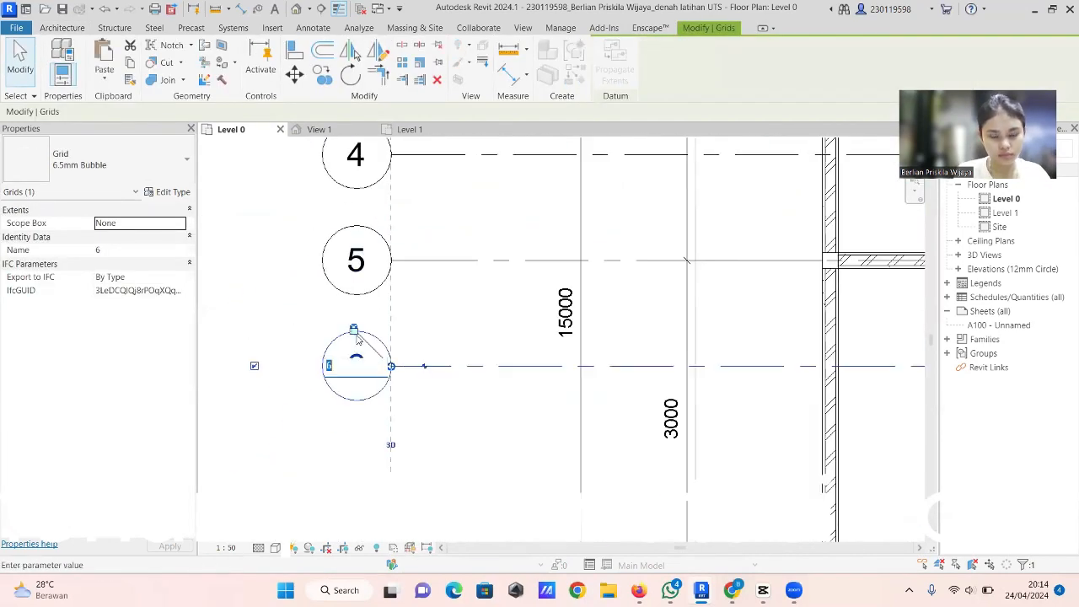
double_click(452, 421)
text(G)
key(Return)
double_click(452, 297)
text(H)
key(Return)
double_click(453, 188)
text(I)
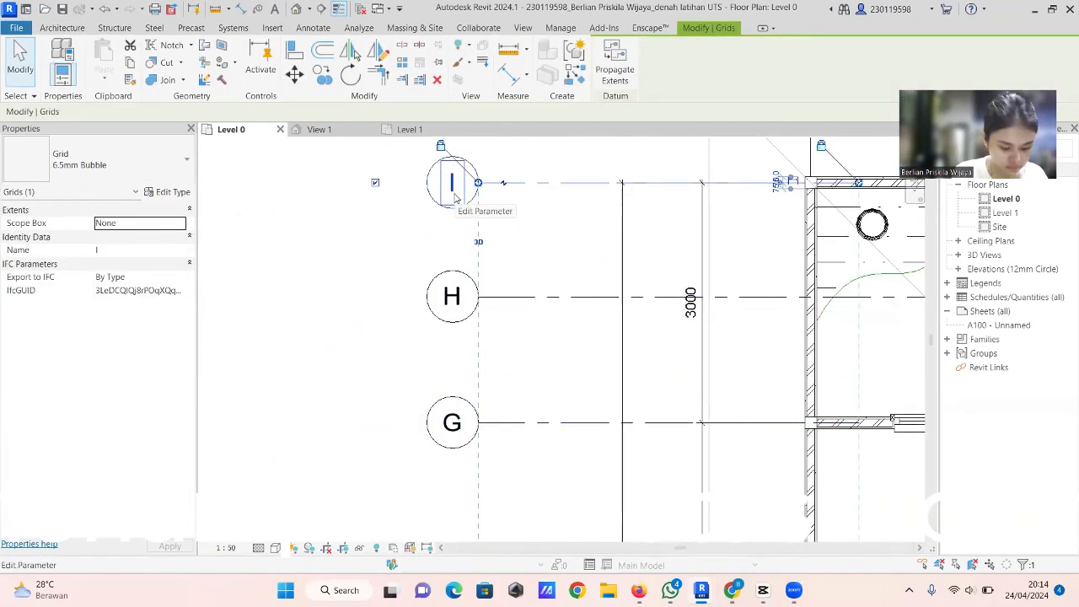
Step: Renumber the vertical grids 1 to 6 from west to east
text(2)
key(Return)
double_click(517, 380)
text(3)
key(Return)
double_click(675, 380)
text(4)
key(Return)
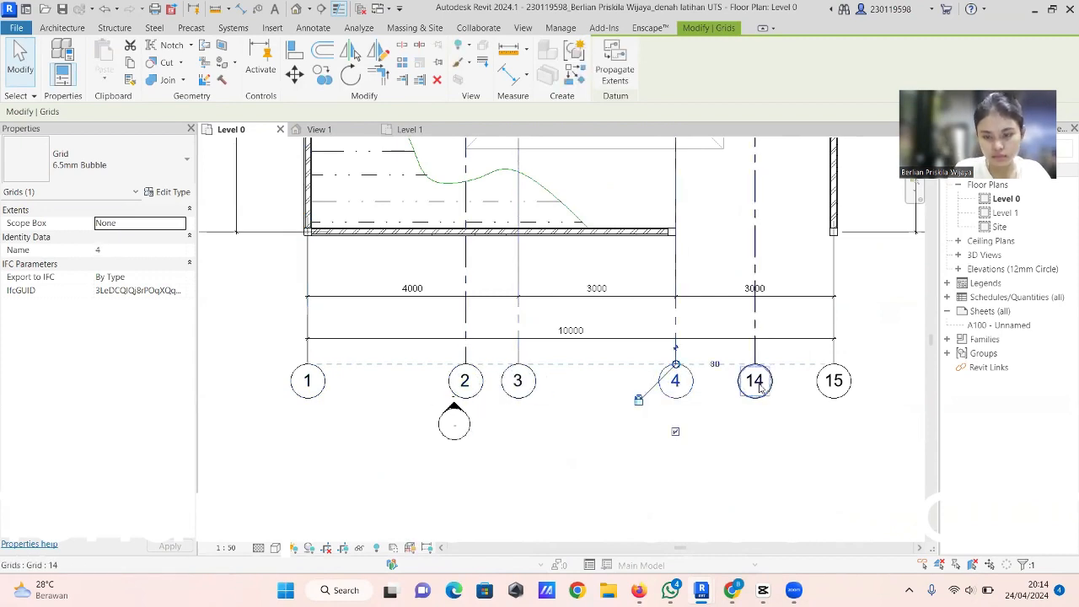
scroll(831, 387, down, 6)
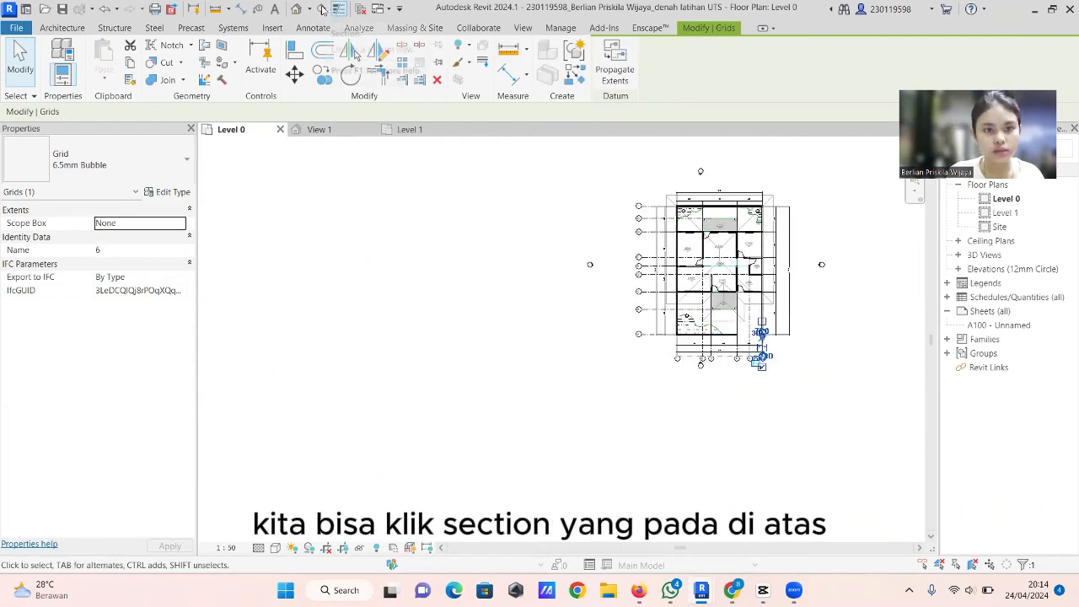
Step: Cut a west-to-east building section across the whole house between grids F and G, looking north
click(321, 9)
click(531, 221)
scroll(283, 219, down, 2)
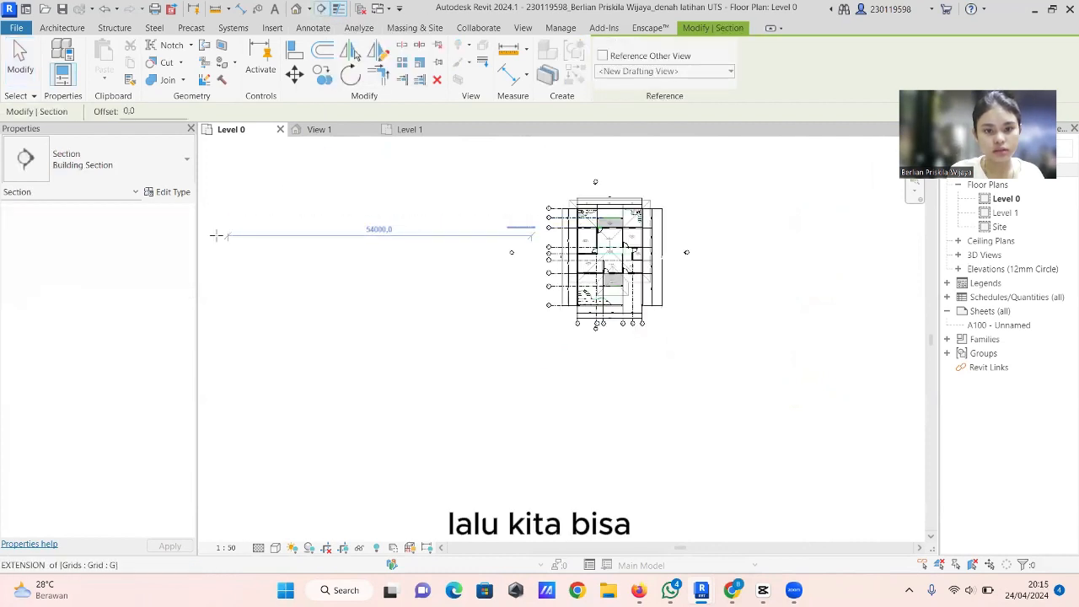
scroll(218, 236, down, 2)
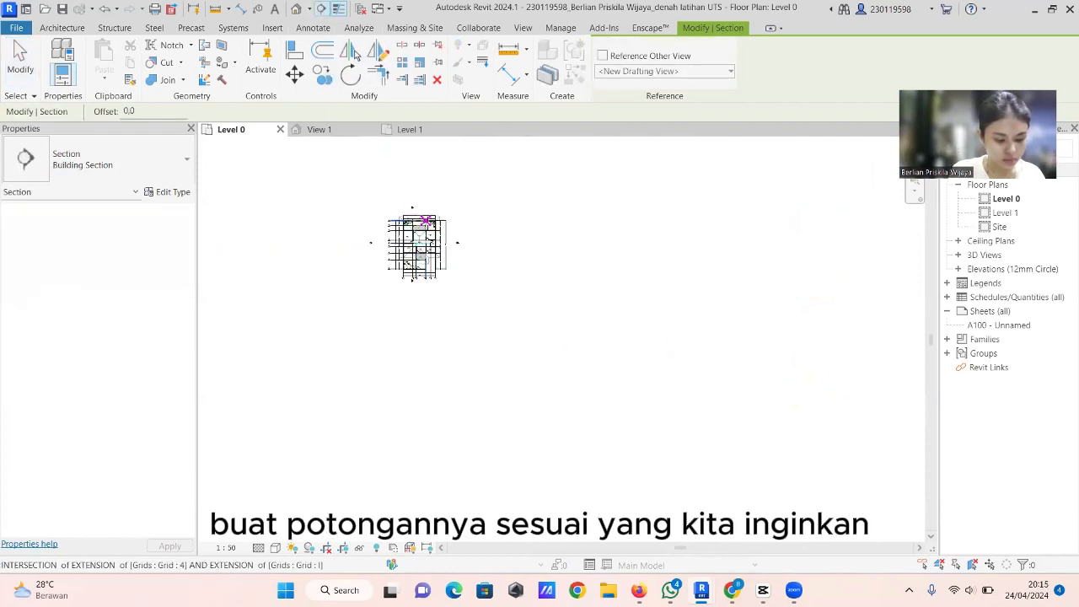
scroll(426, 278, up, 2)
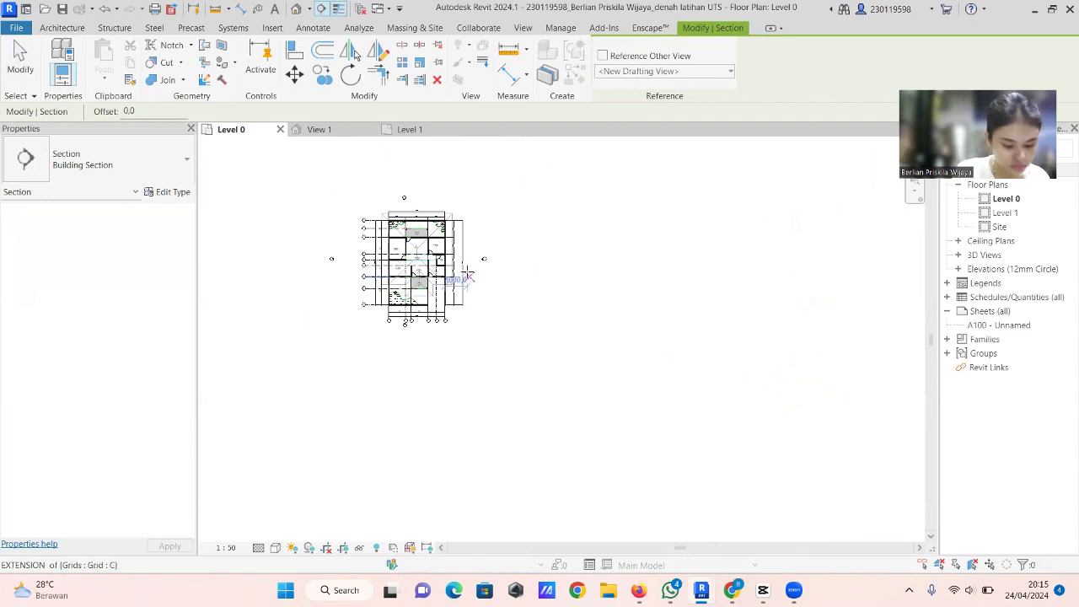
scroll(390, 224, up, 5)
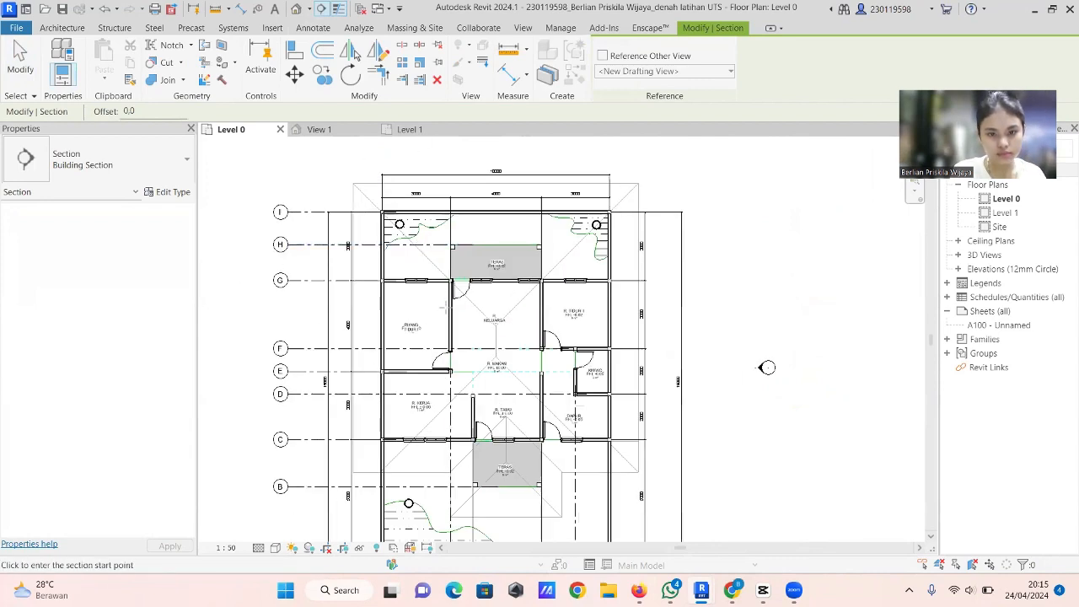
scroll(442, 307, up, 2)
click(264, 326)
click(741, 324)
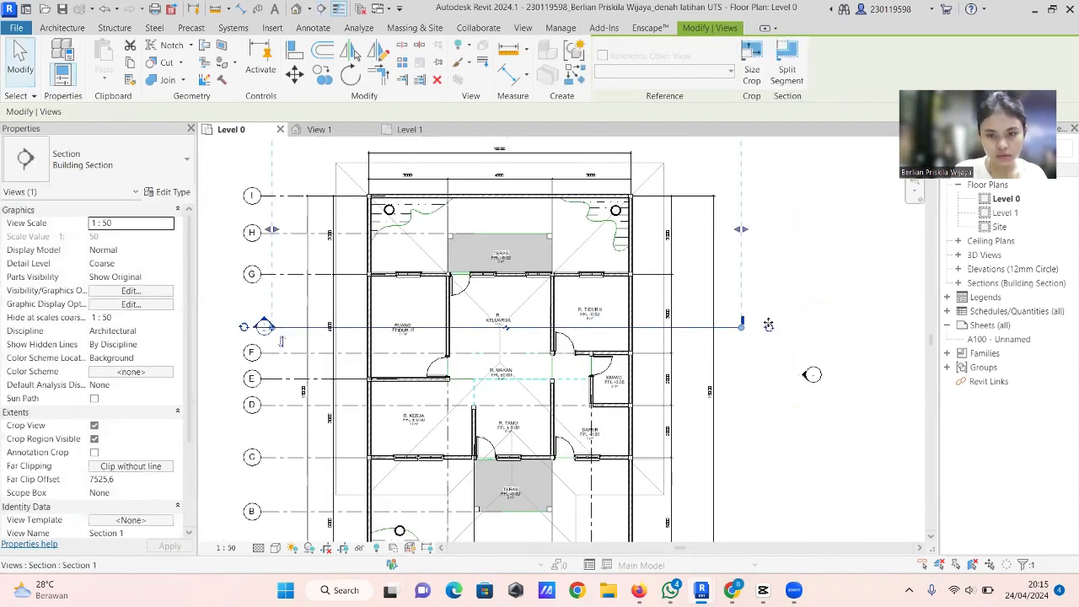
Step: Cut a north-to-south building section through the whole house between grids 3 and 4, looking east
scroll(278, 276, down, 4)
scroll(335, 251, down, 1)
scroll(335, 251, up, 1)
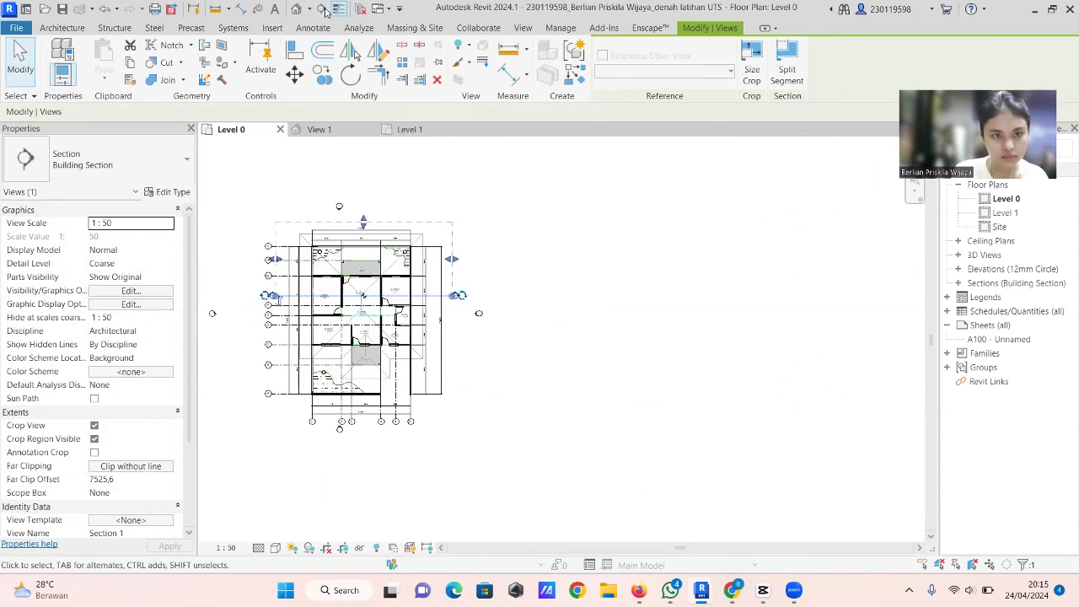
click(323, 9)
click(367, 217)
click(368, 436)
key(Escape)
scroll(372, 436, up, 5)
scroll(409, 463, down, 4)
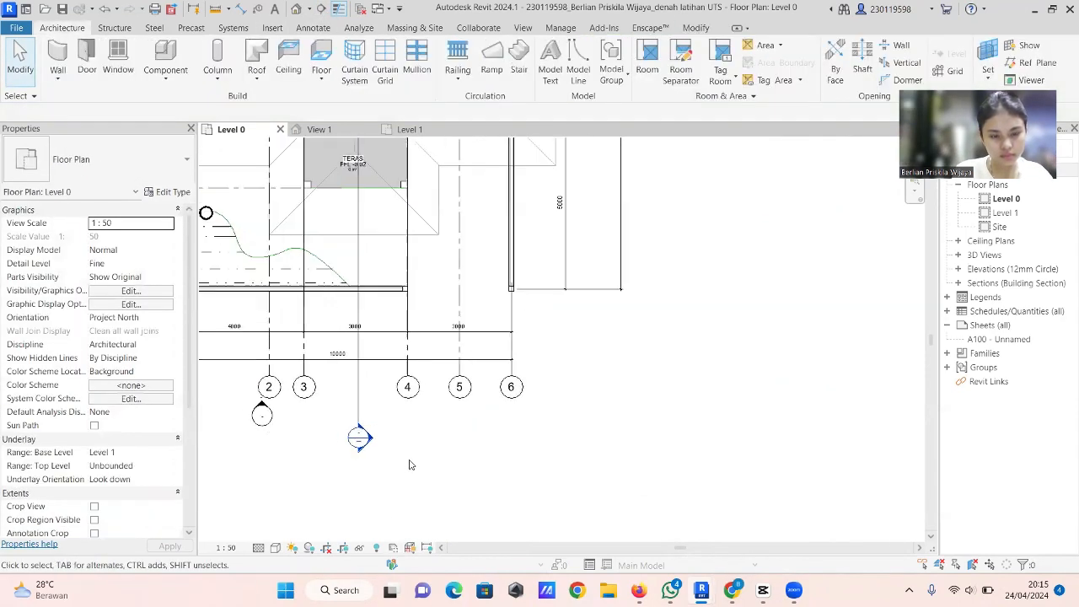
scroll(531, 215, up, 3)
click(571, 223)
scroll(570, 223, down, 4)
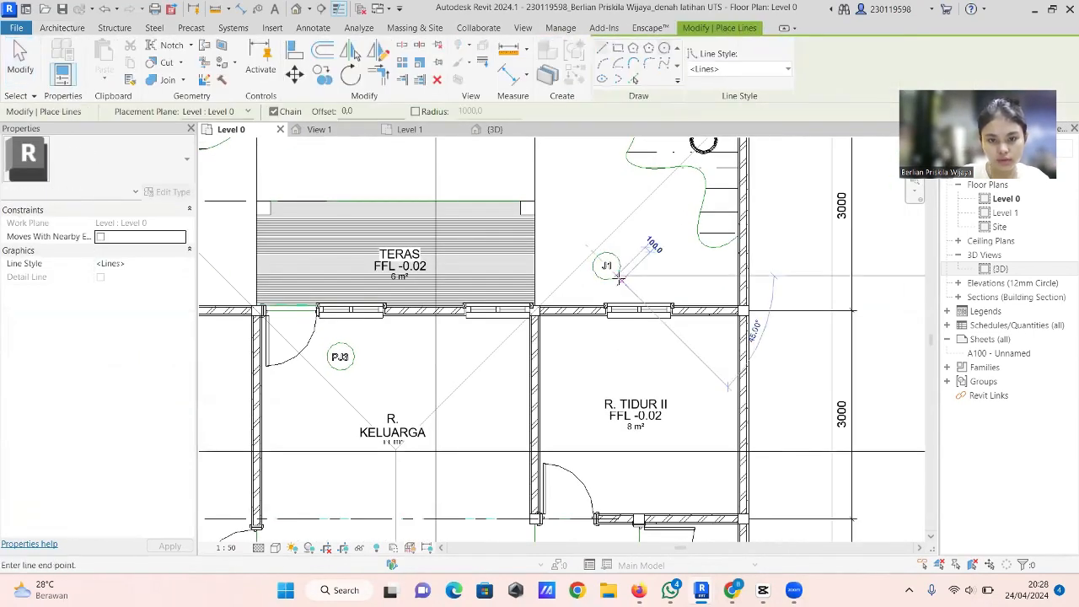
Step: Tag R. Tidur II's door with a 200 mm radius circle containing the model text P1
key(Escape)
key(Escape)
click(616, 275)
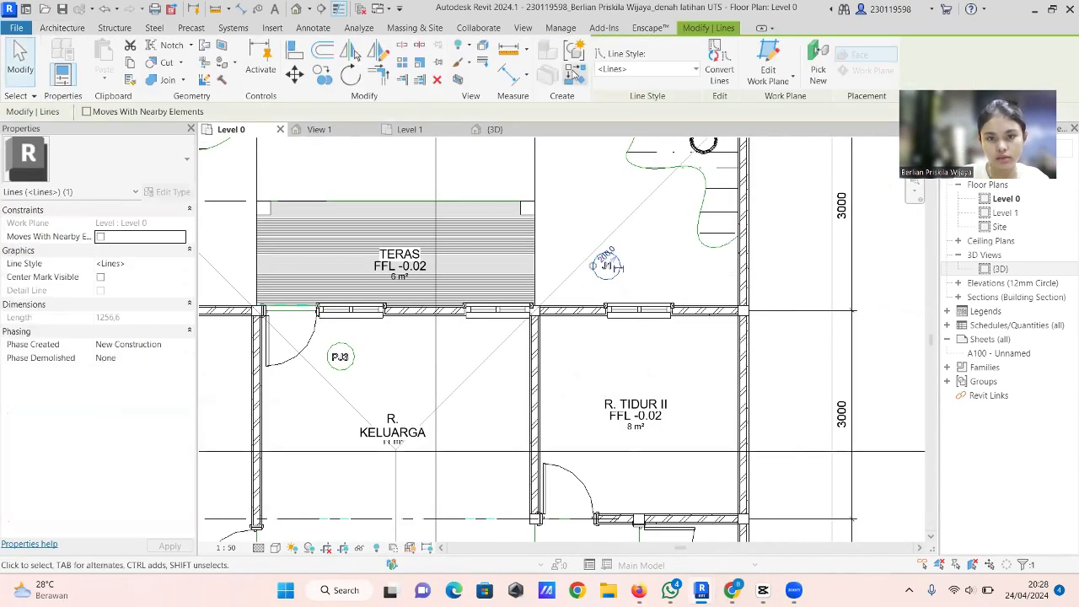
key(l)
key(i)
click(595, 517)
key(Escape)
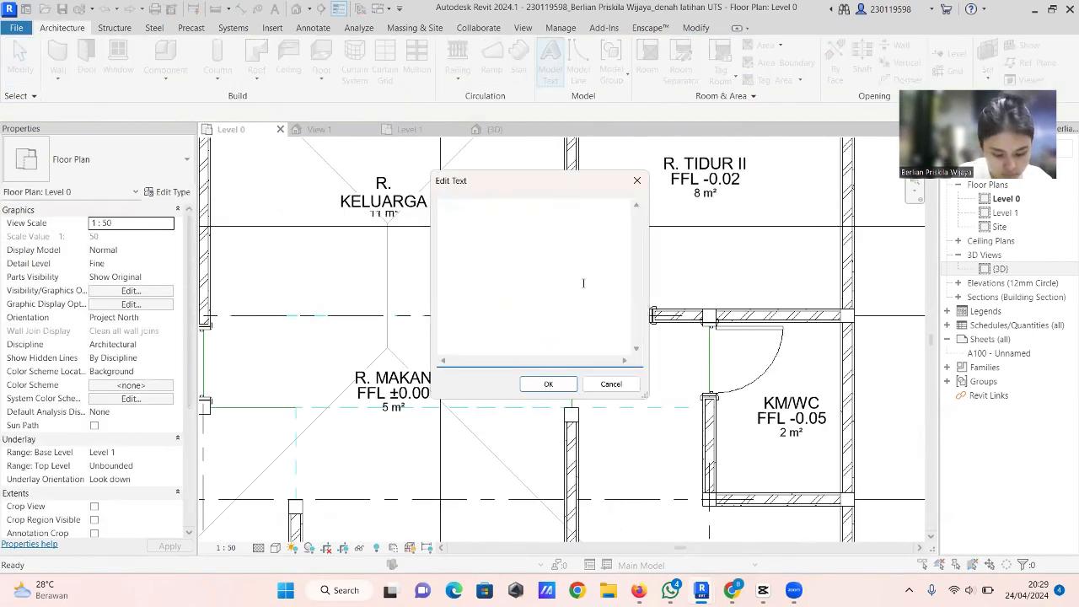
click(549, 383)
key(Escape)
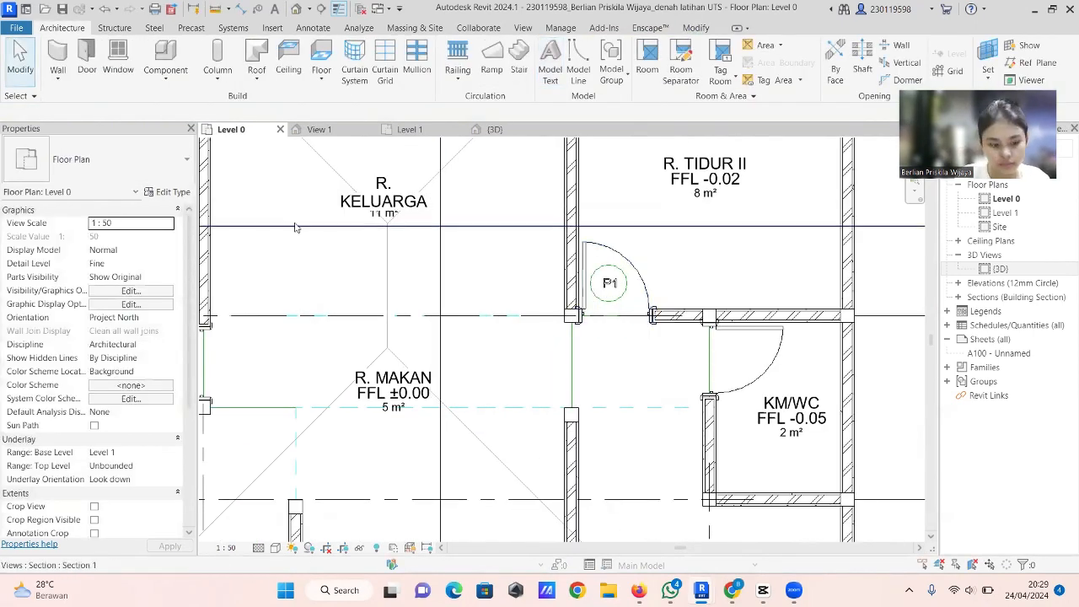
Step: Draw 200 mm radius tag circles beside the KM/WC door and the Dapur door
key(l)
key(i)
scroll(727, 402, up, 3)
text(200)
key(Return)
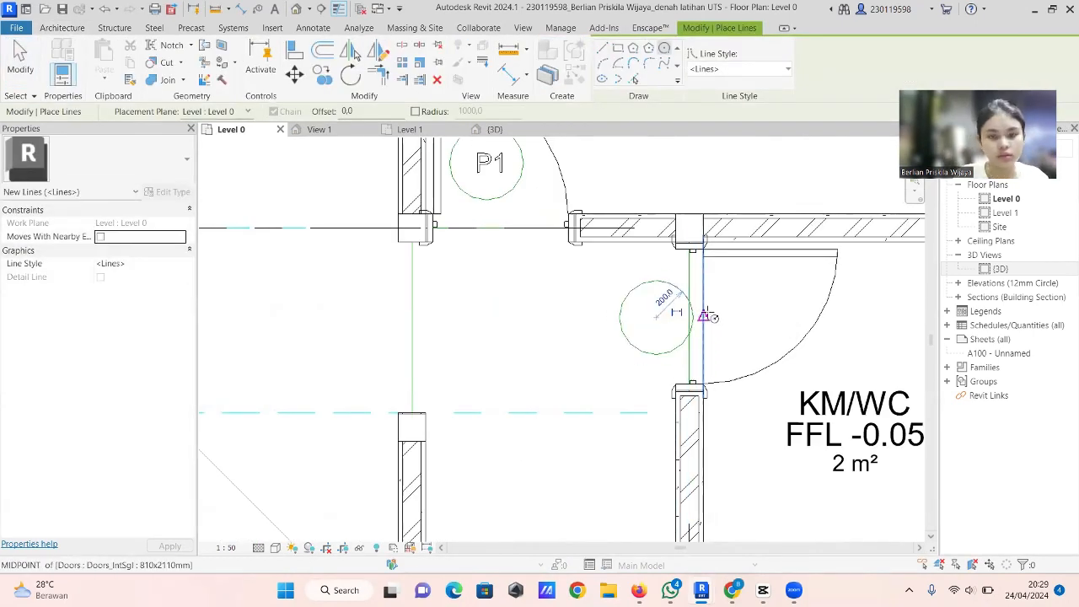
scroll(504, 388, down, 4)
scroll(472, 426, up, 3)
click(466, 432)
text(200)
key(Return)
click(414, 419)
scroll(435, 420, down, 6)
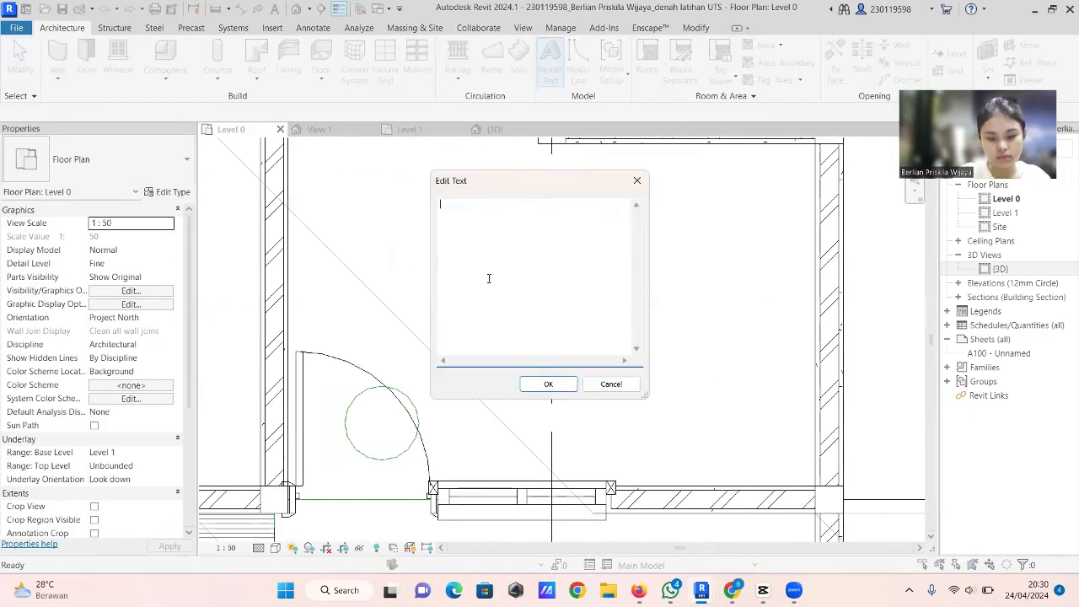
Step: Add model text to the tag circles: PJ2 at the Dapur door, J2 at R. Kerja's windows and P1 at Ruang Tidur I's door
click(546, 385)
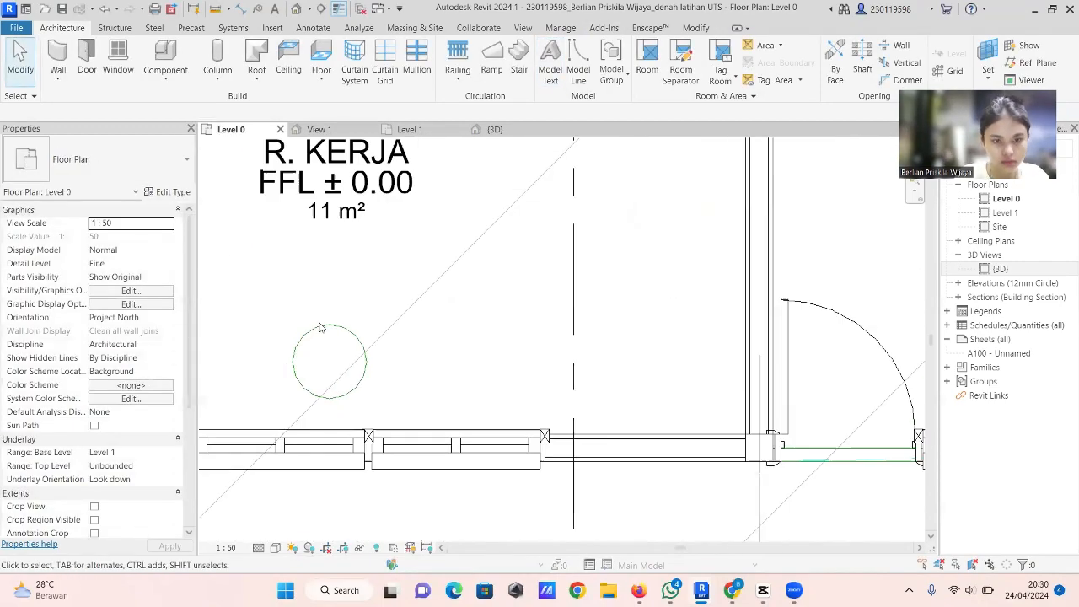
click(548, 384)
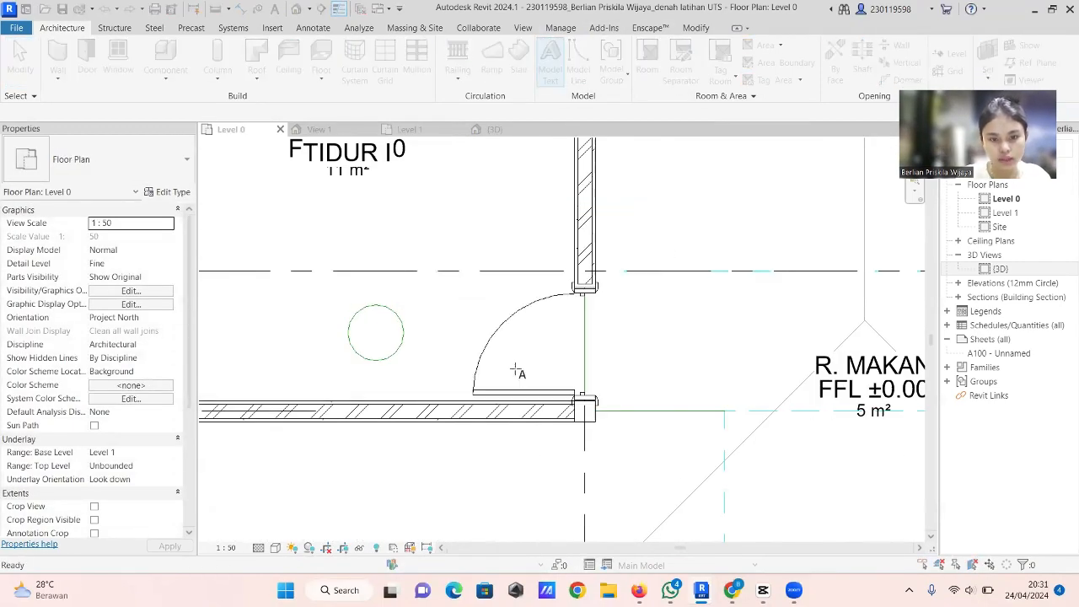
scroll(518, 368, down, 5)
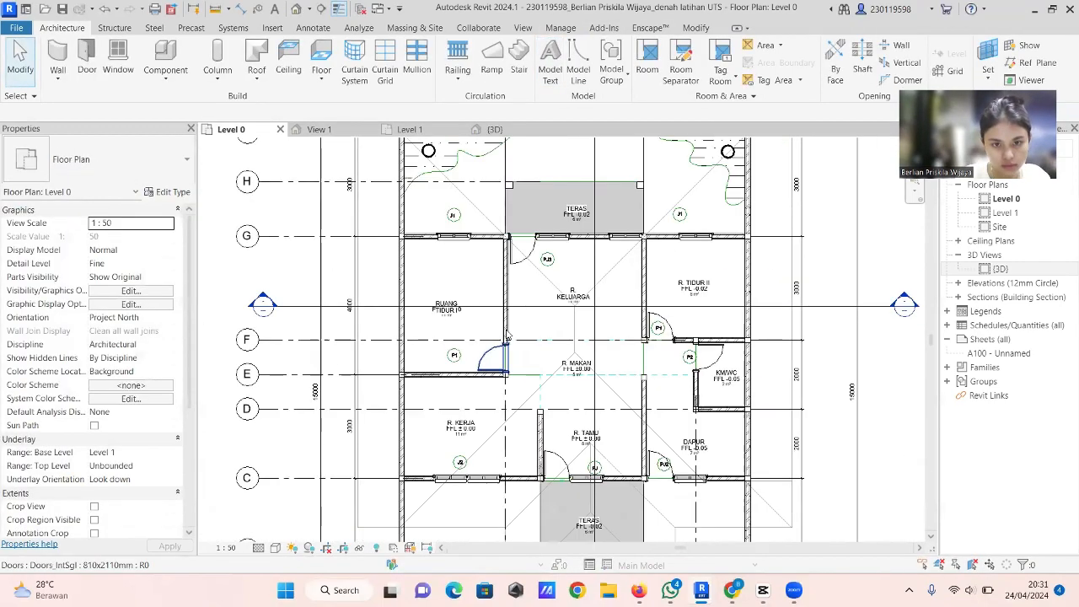
Step: Load the "Vitreous china close-coupled WC with dual outlet - Meridian - Roca" family from the Downloads folder as a component to place
scroll(590, 364, up, 2)
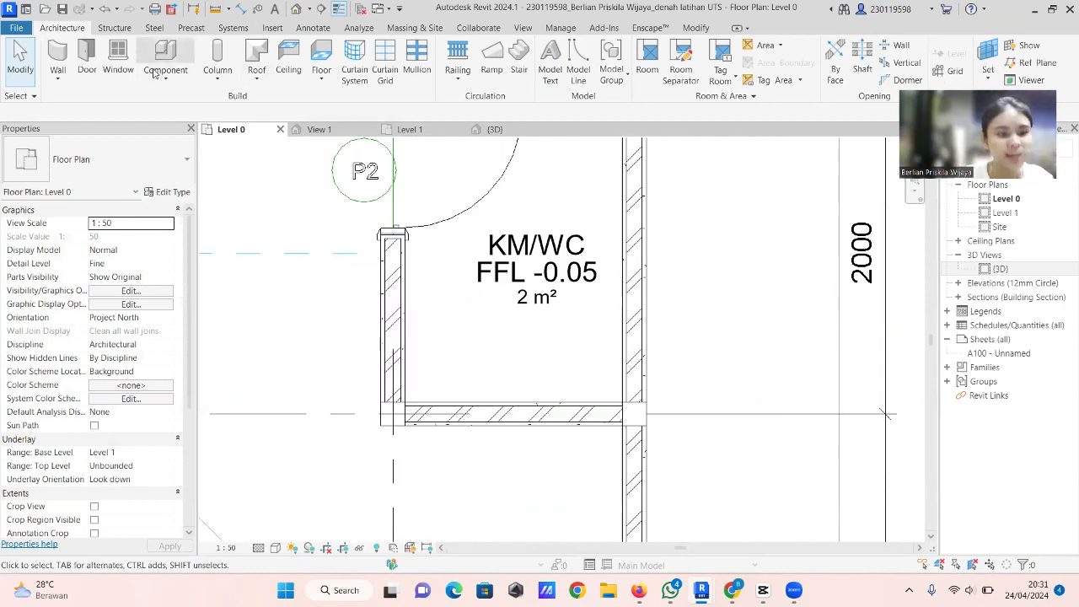
click(167, 61)
click(171, 162)
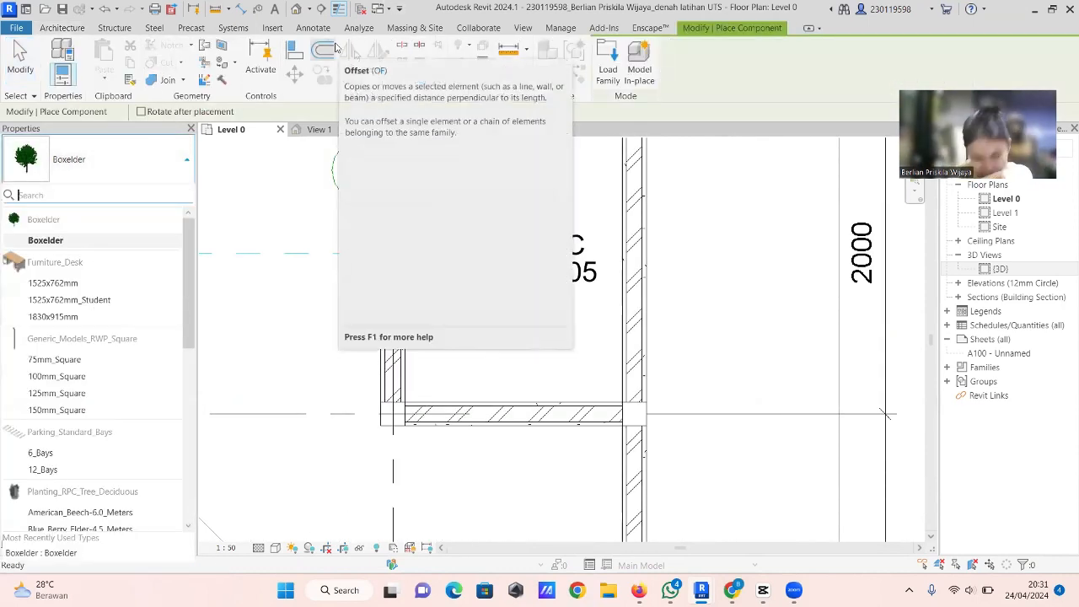
scroll(83, 379, down, 8)
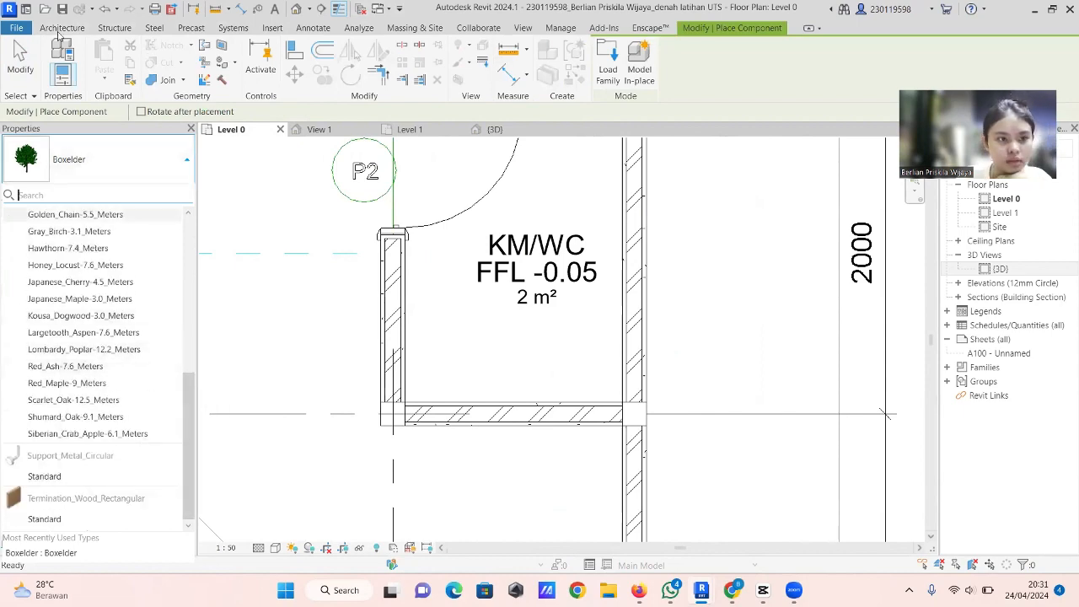
click(61, 32)
click(272, 27)
click(563, 61)
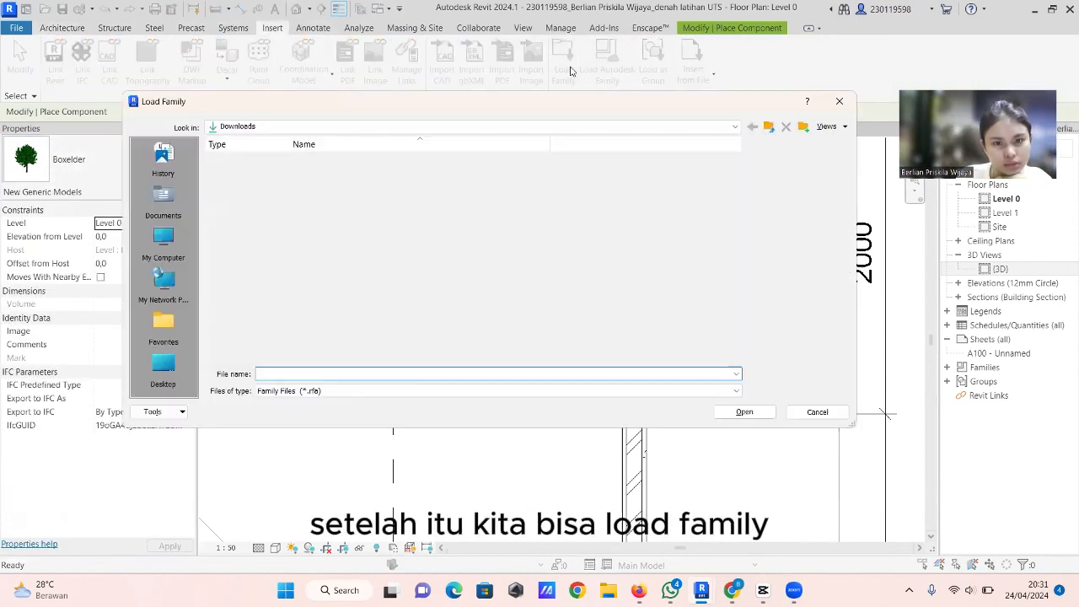
scroll(375, 312, down, 4)
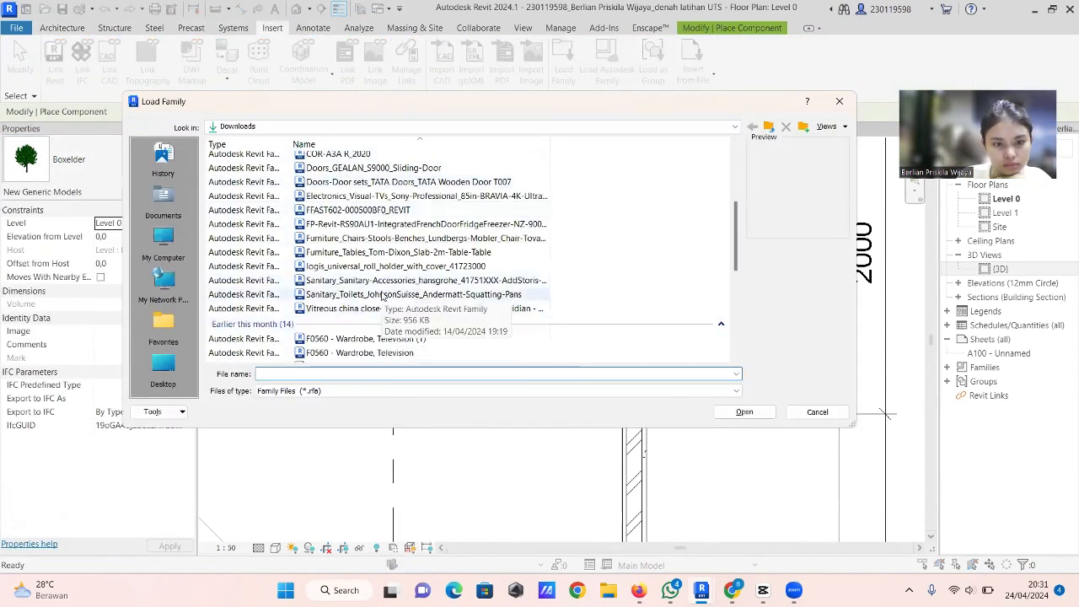
click(384, 295)
click(385, 308)
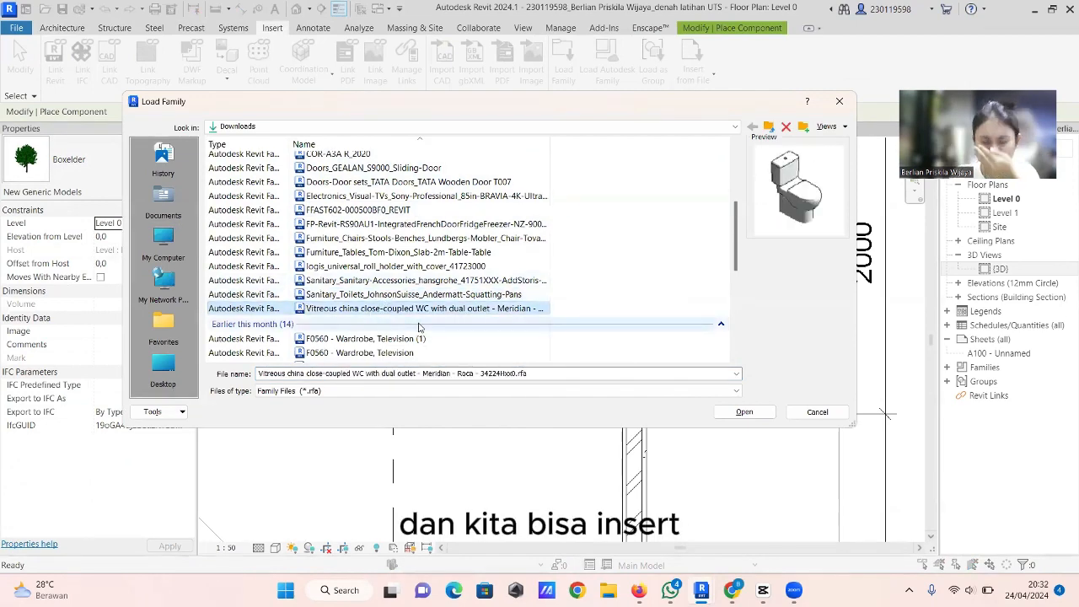
key(Return)
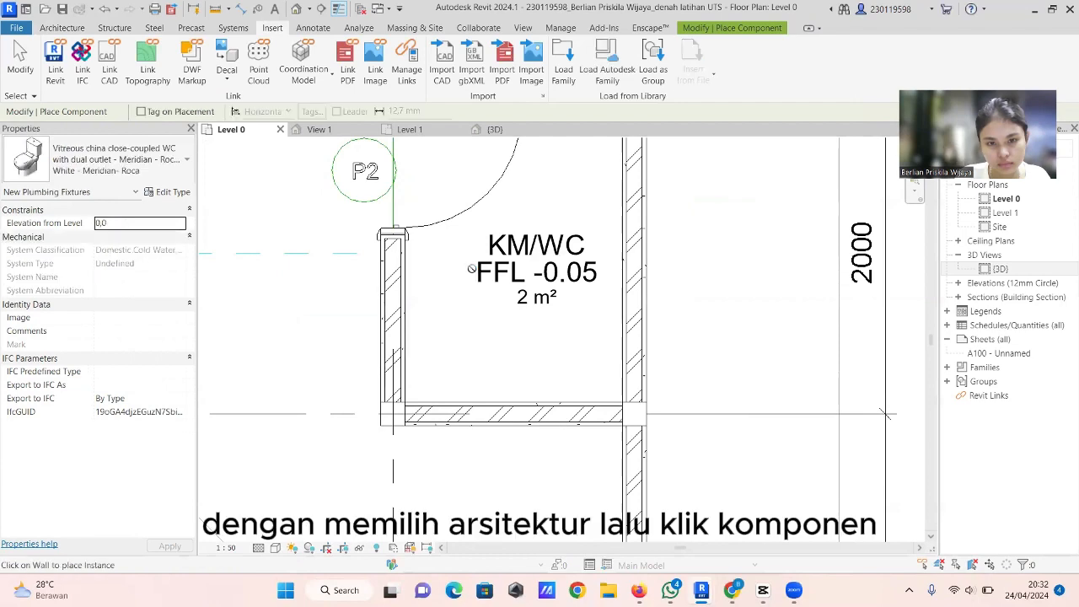
Step: Place the close-coupled WC against the inside of the KM/WC's south wall, near the west wall, facing into the room
scroll(348, 385, down, 3)
scroll(402, 423, up, 4)
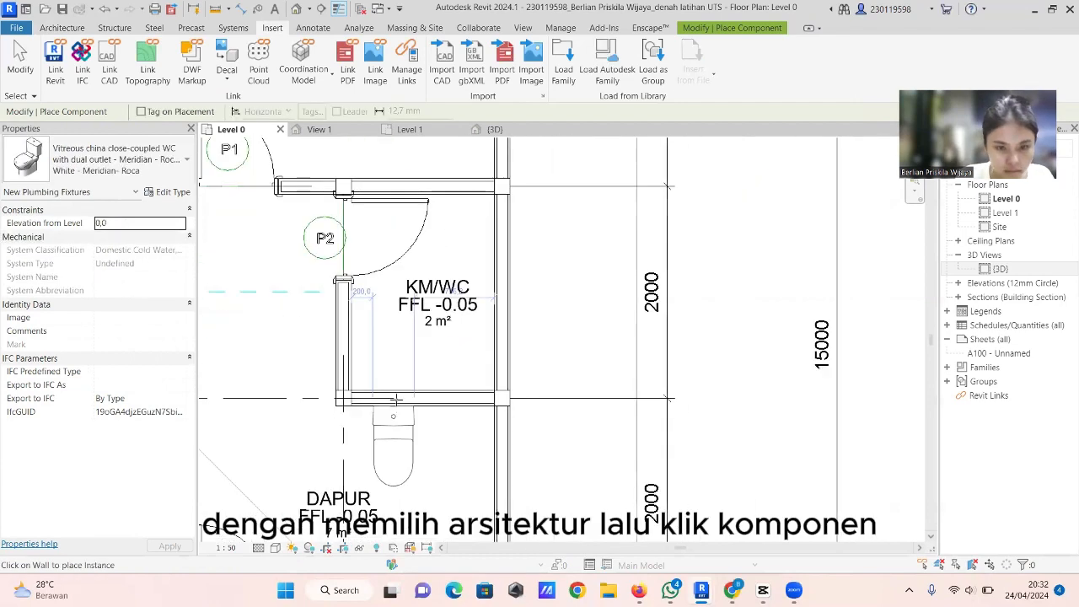
key(Escape)
key(Escape)
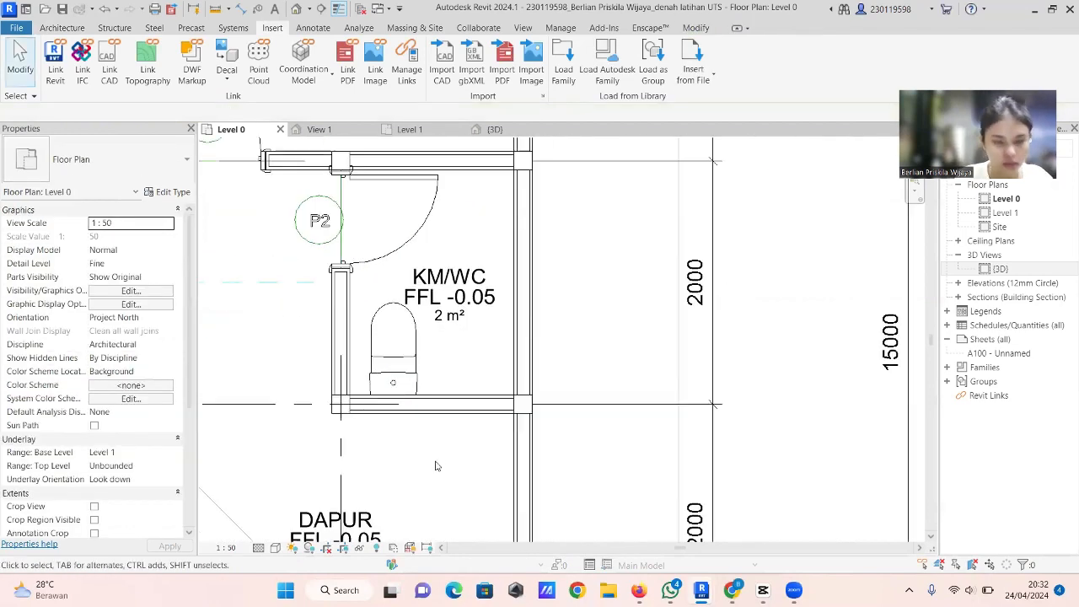
Step: Import the title-block image "KOP_PDA_SAMPING_(2)[1].pdf.png" from the Downloads folder and place it over the floor plan
scroll(430, 466, down, 2)
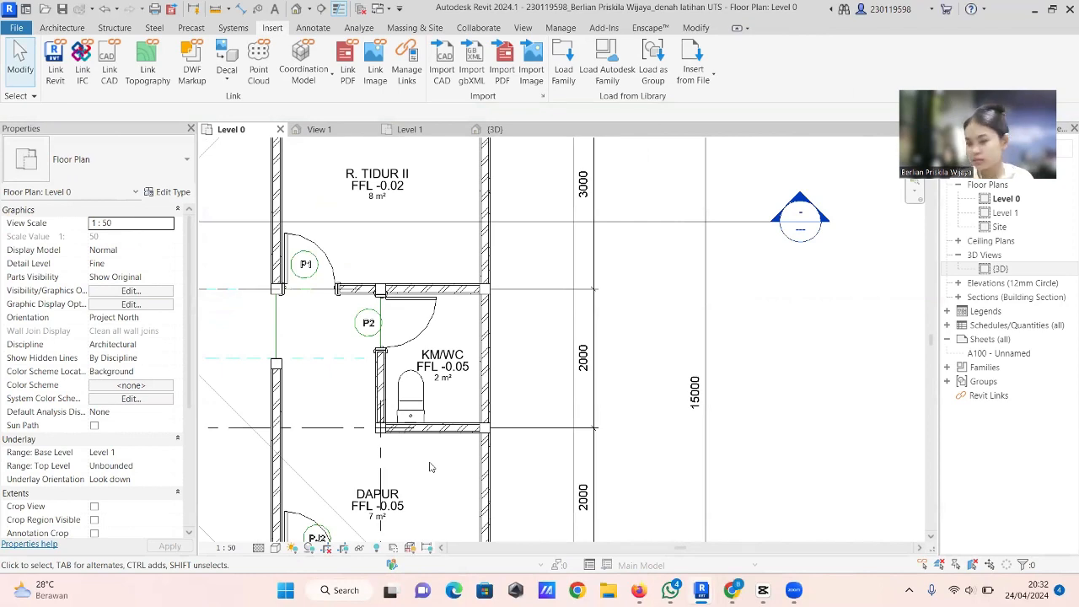
scroll(505, 379, down, 5)
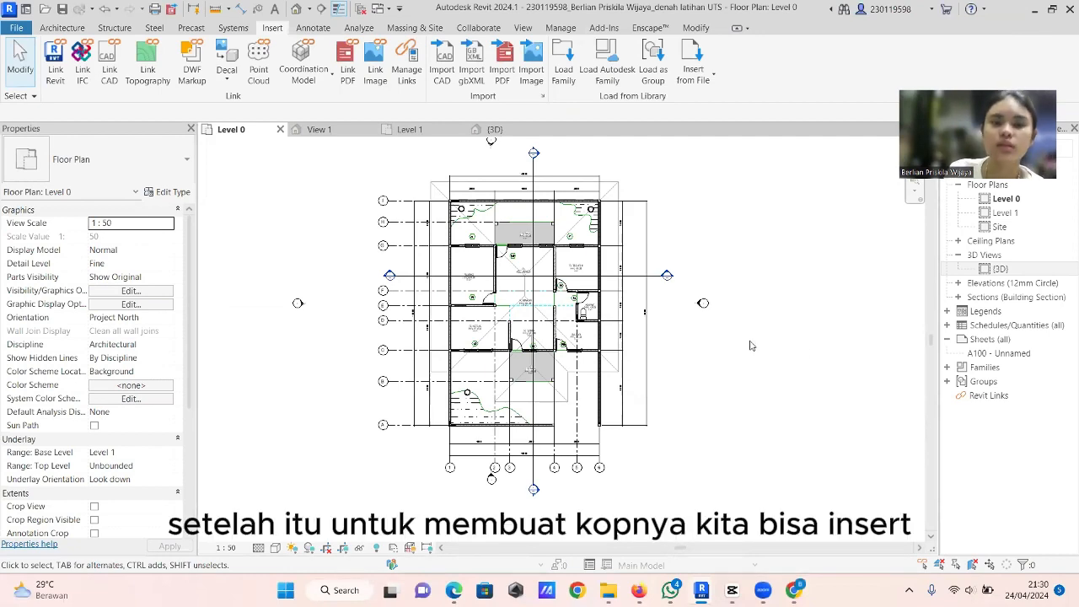
scroll(741, 427, down, 4)
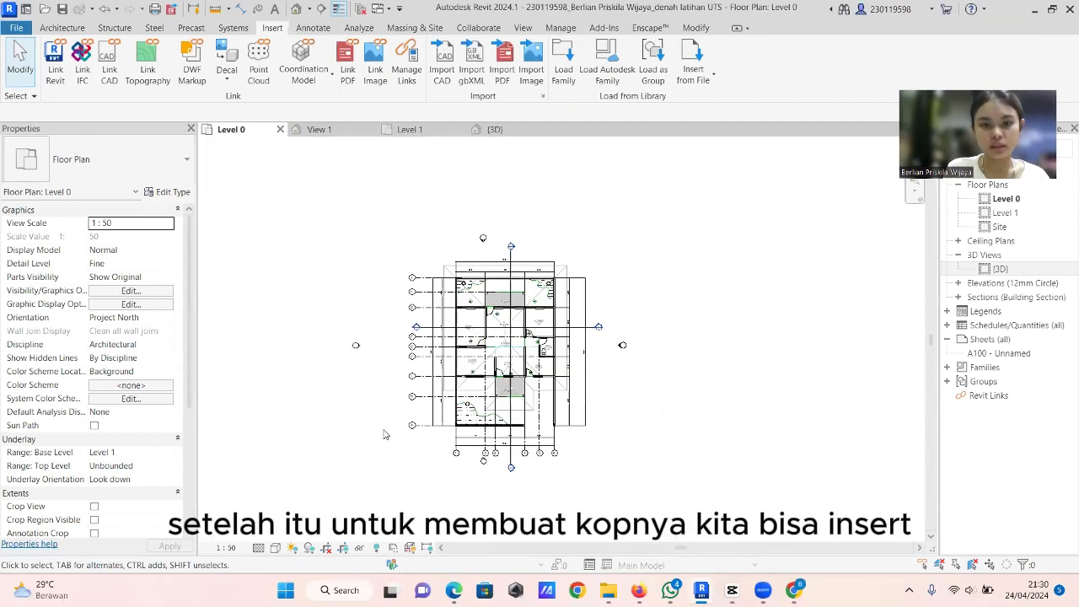
click(530, 70)
click(523, 200)
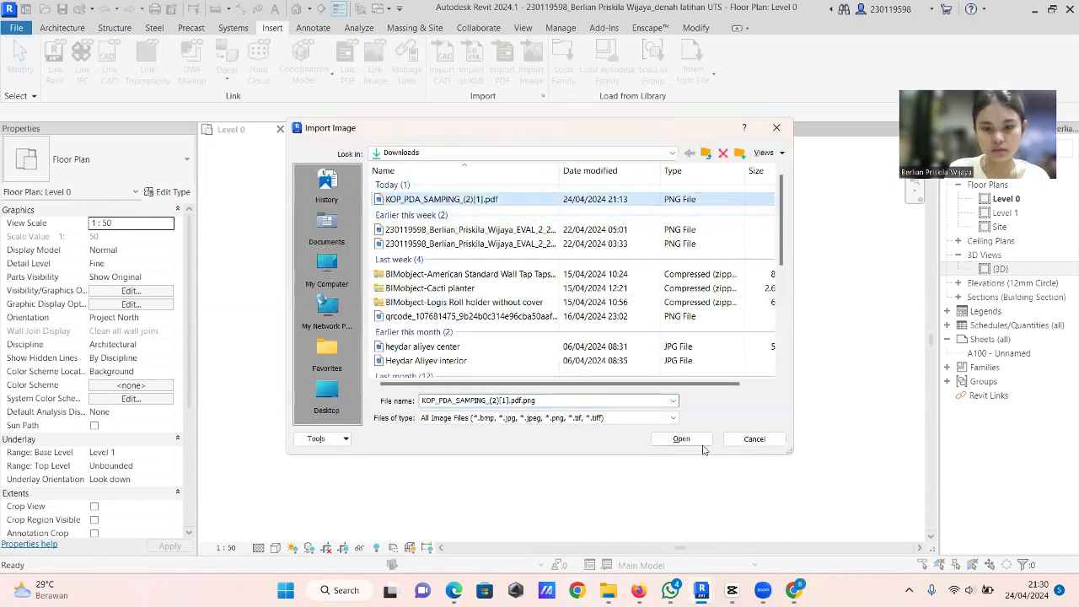
click(681, 438)
click(512, 292)
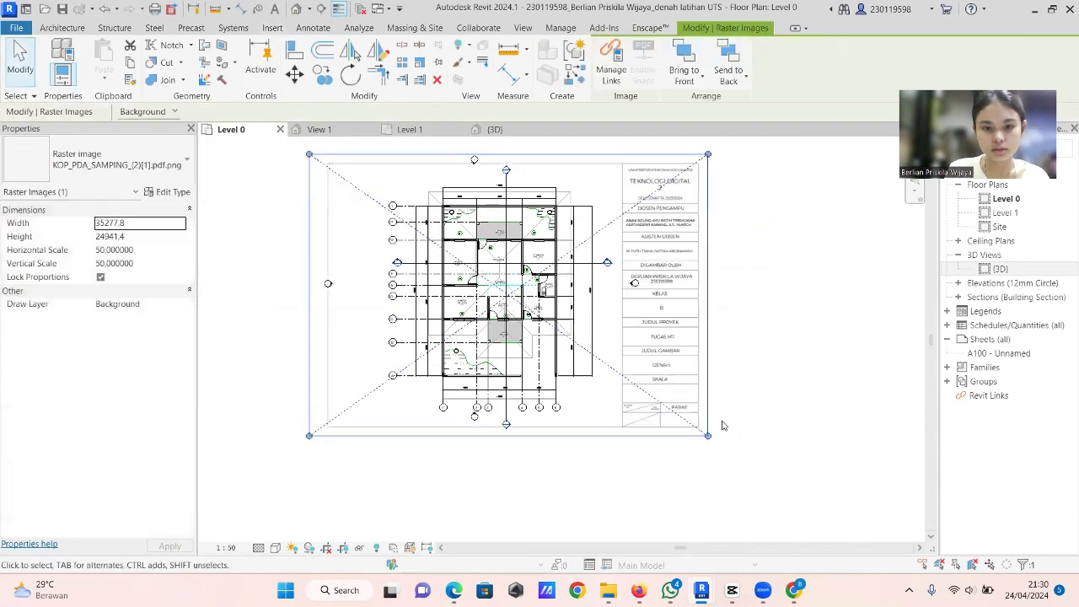
Step: Enlarge the title-block image proportionally to about 44,800 mm wide and position it so its frame surrounds the whole plan
drag(788, 155, 815, 139)
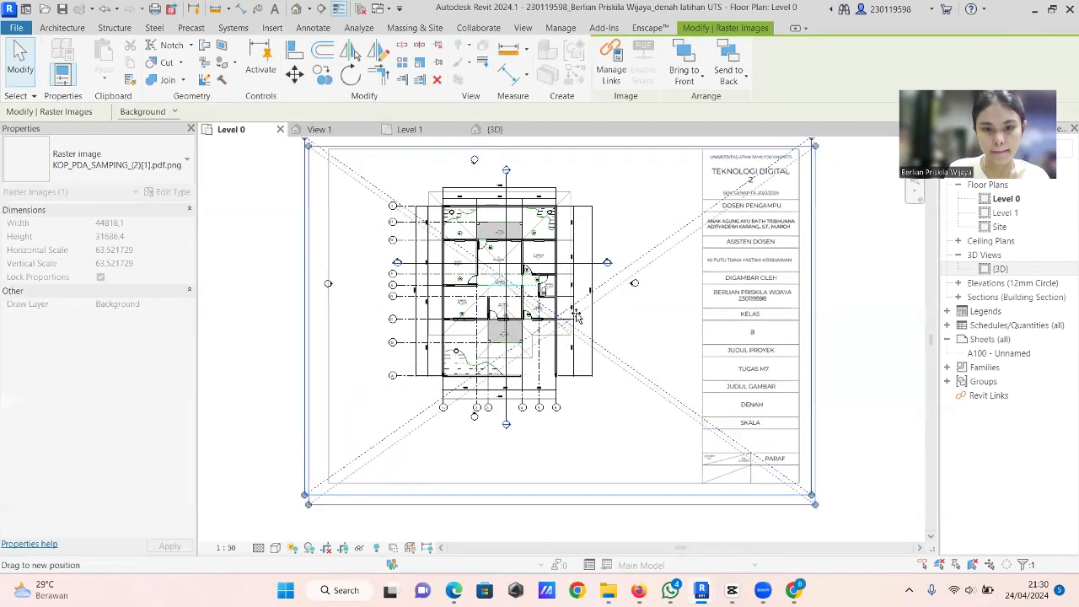
key(Escape)
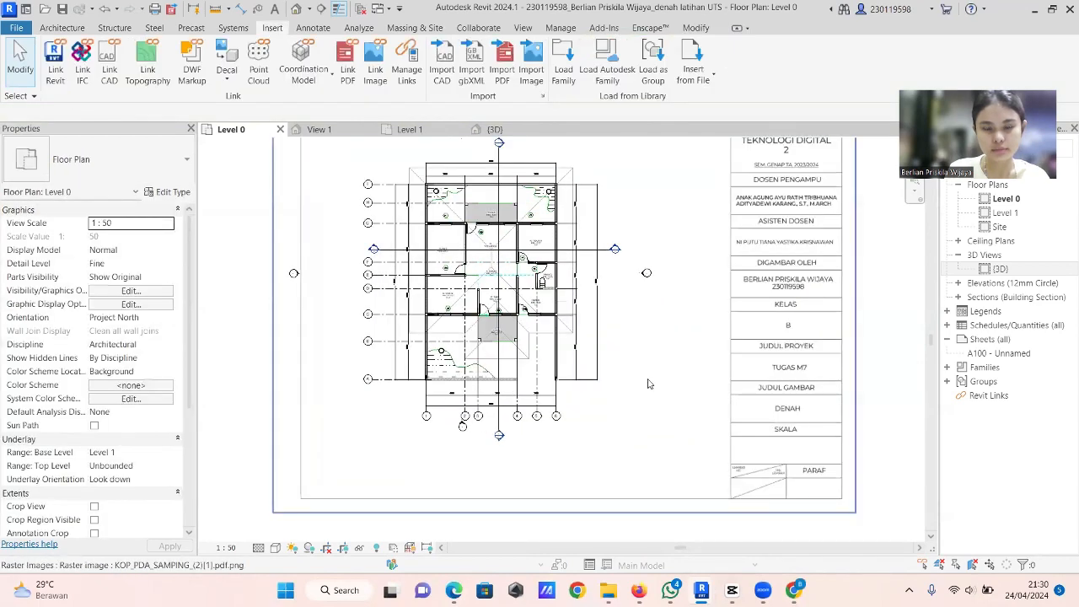
click(709, 282)
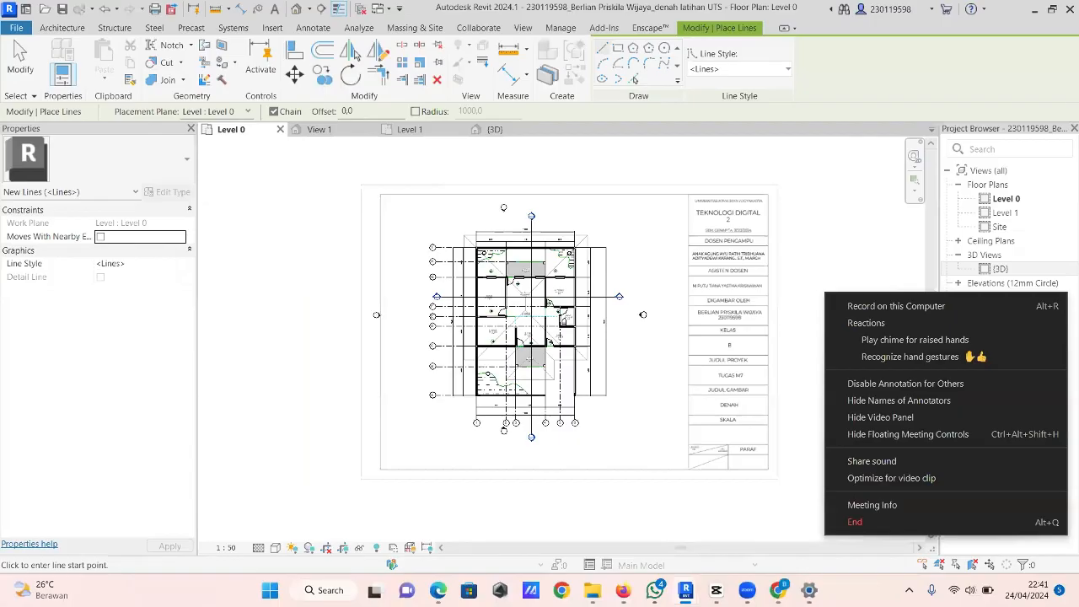
click(924, 305)
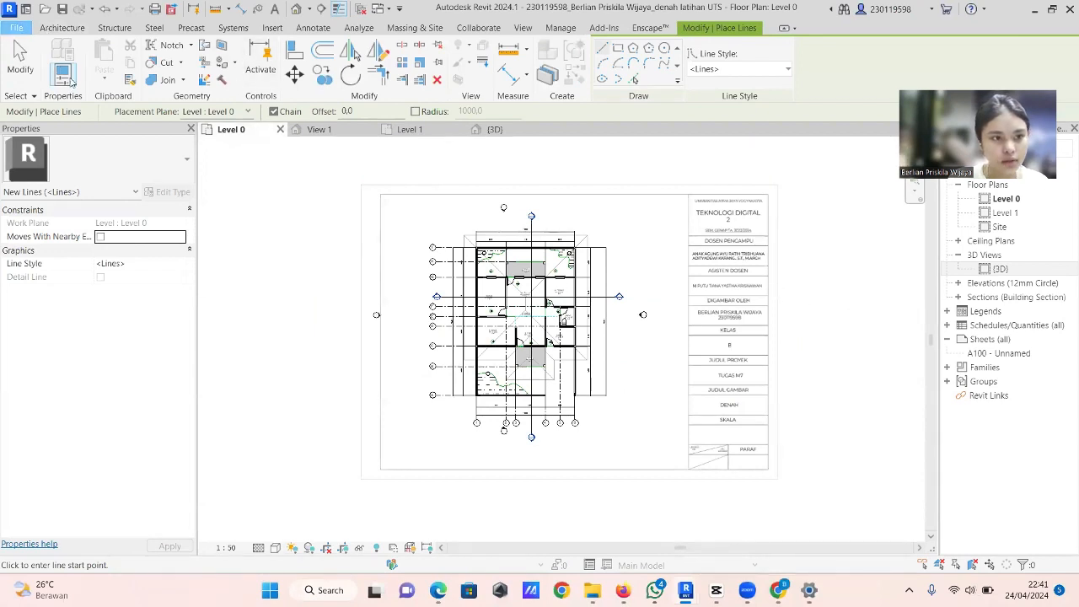
Step: Set up a PDF export of the current window with page size ISO A2 : 420 x 594 mm and landscape orientation
click(16, 28)
mouse_move(51, 252)
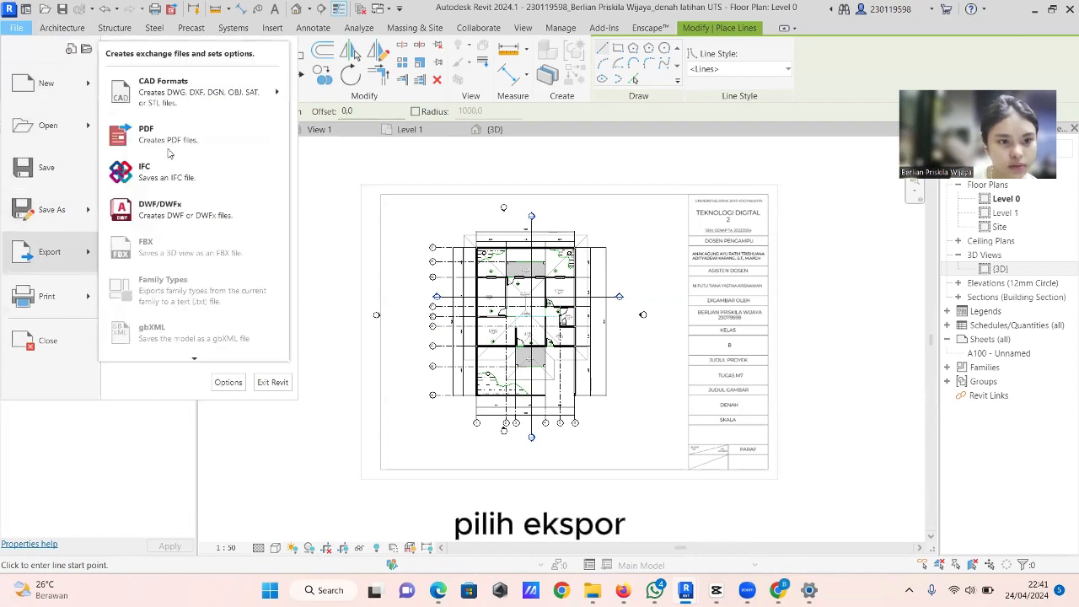
click(143, 139)
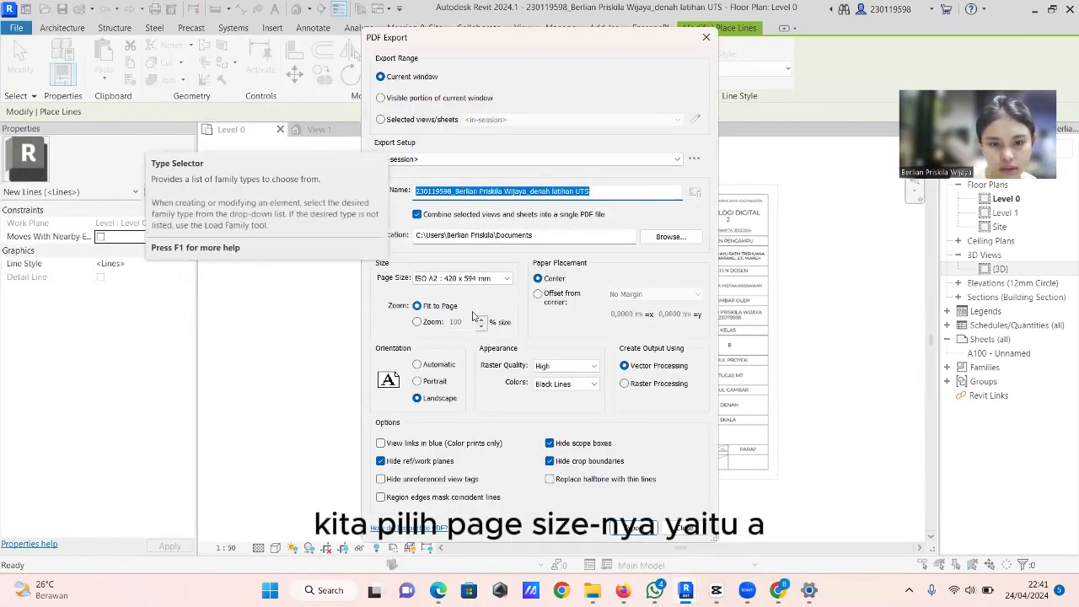
click(507, 279)
click(508, 279)
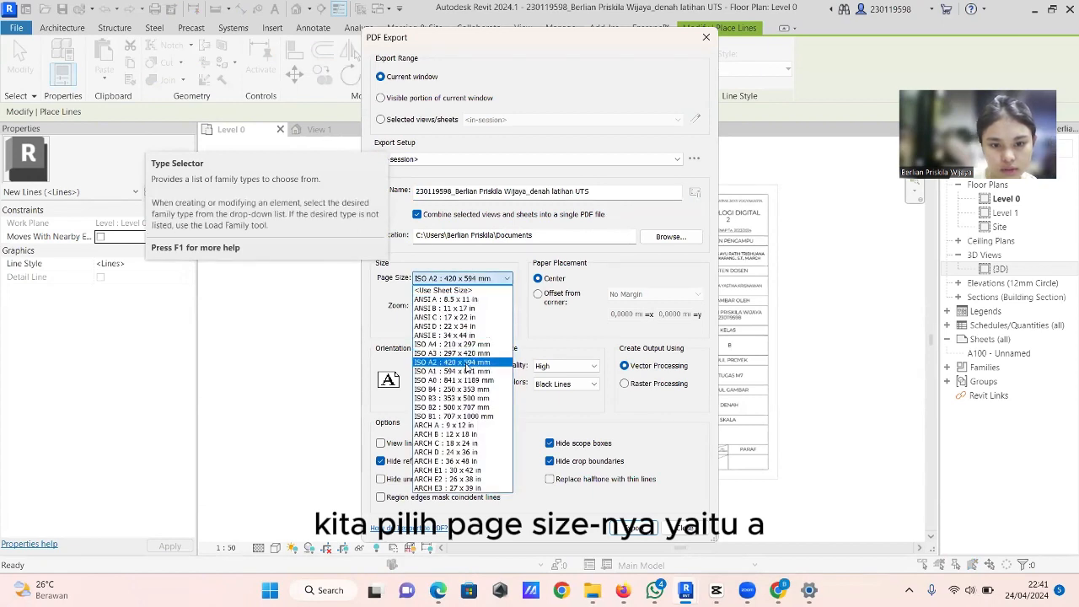
click(433, 279)
click(443, 396)
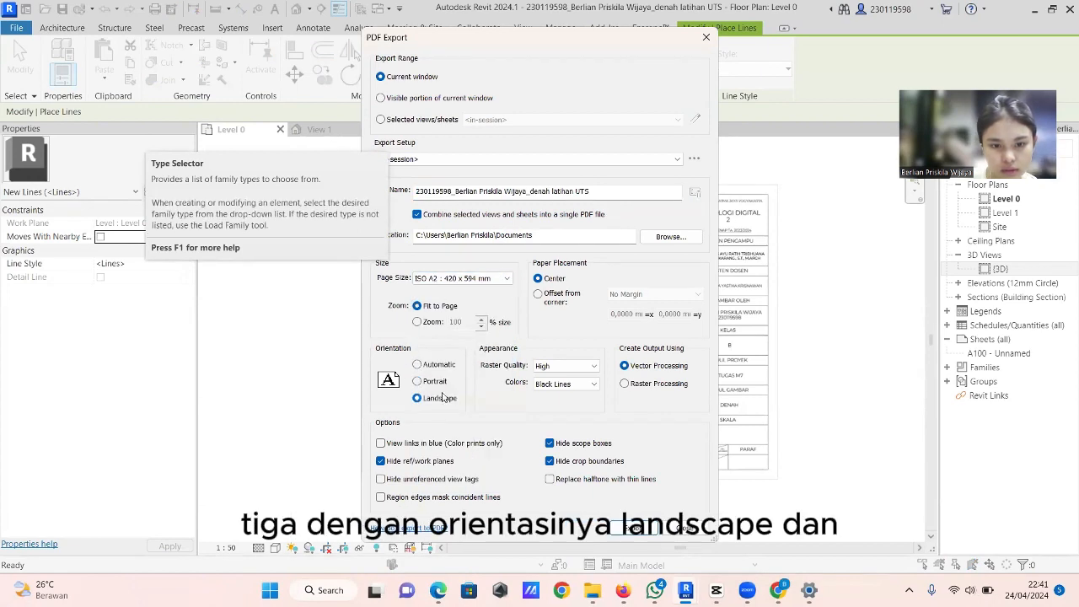
Step: Choose Black Lines as the output colours and export the PDF to the Documents folder, replacing the existing file
click(585, 385)
click(562, 395)
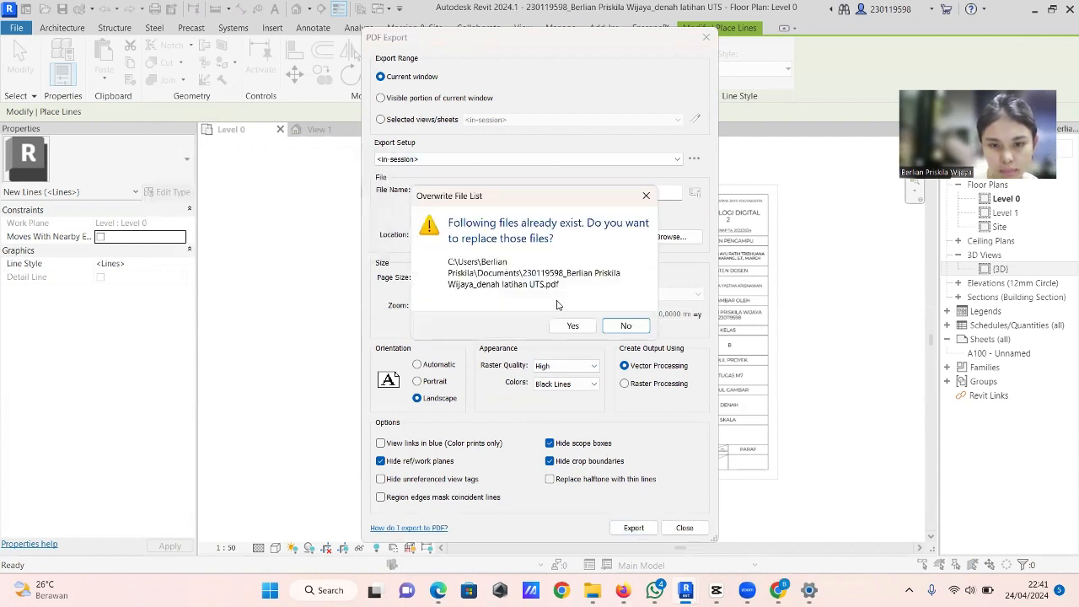
click(569, 327)
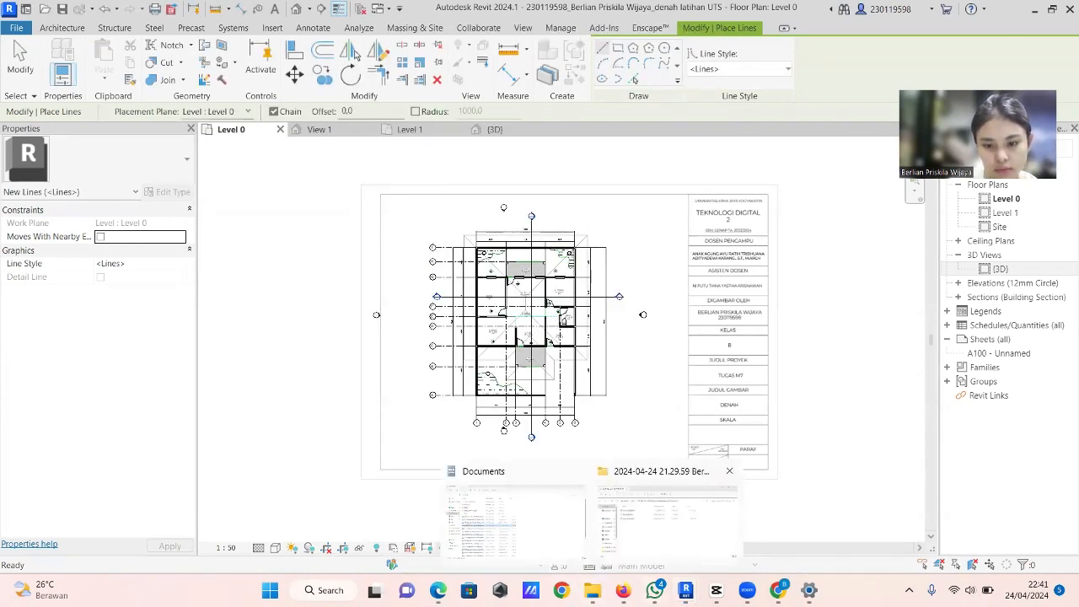
Step: Switch to Firefox with the exported floor plan PDF and enlarge the page to 150% to check its legibility
click(623, 590)
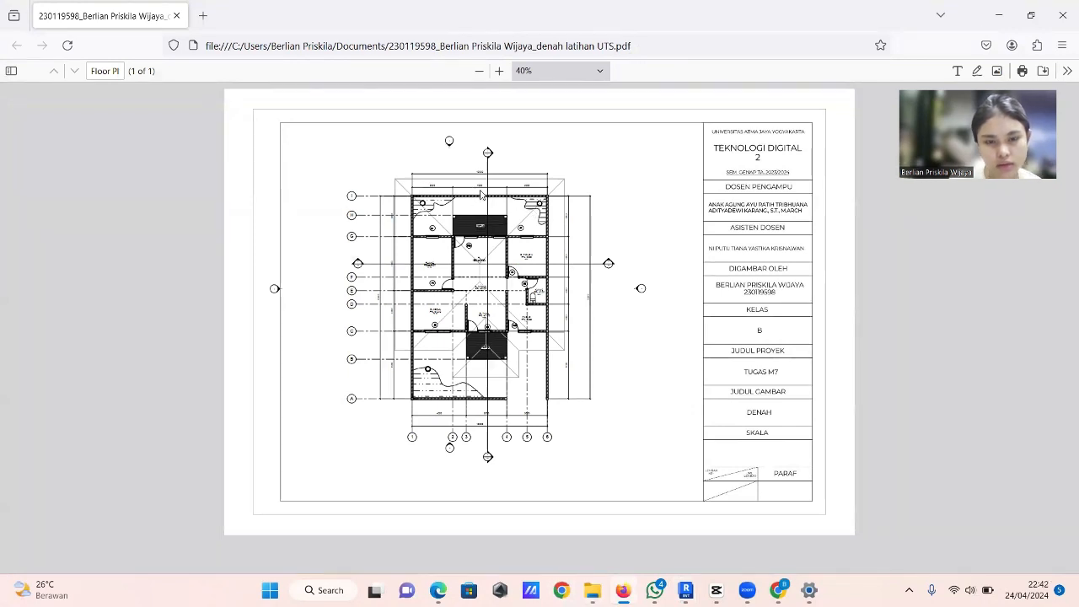
click(498, 71)
click(498, 71)
click(499, 71)
click(498, 71)
click(498, 71)
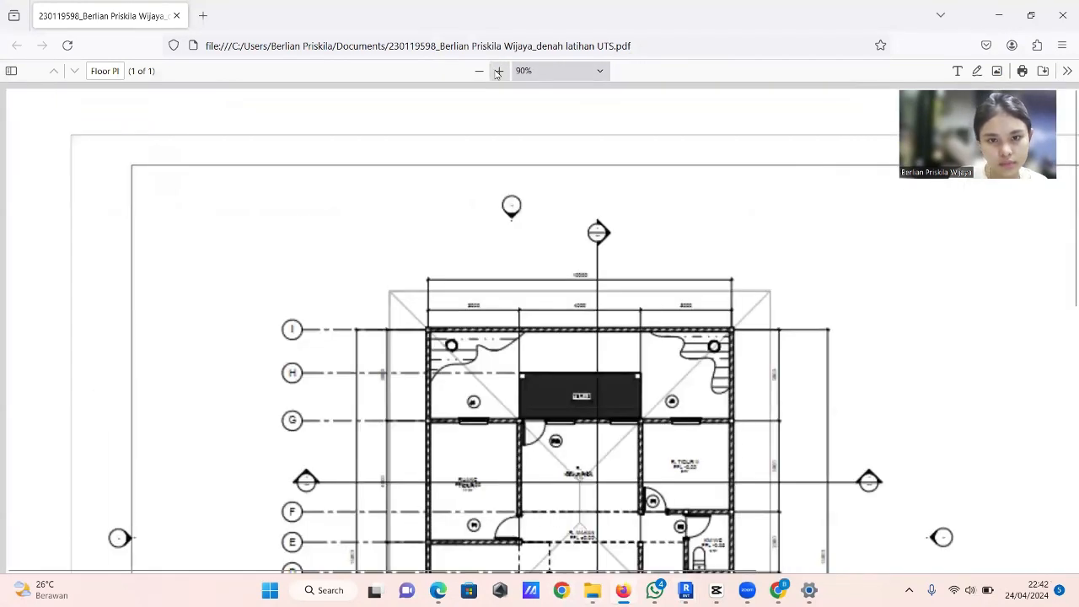
scroll(570, 279, down, 3)
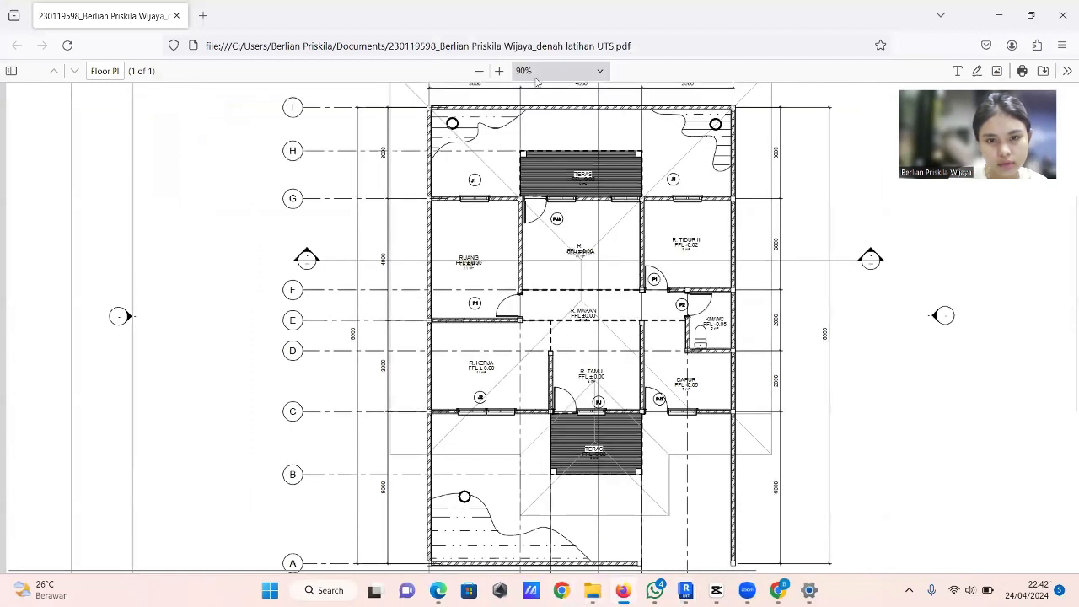
click(499, 70)
click(498, 71)
click(499, 71)
click(499, 71)
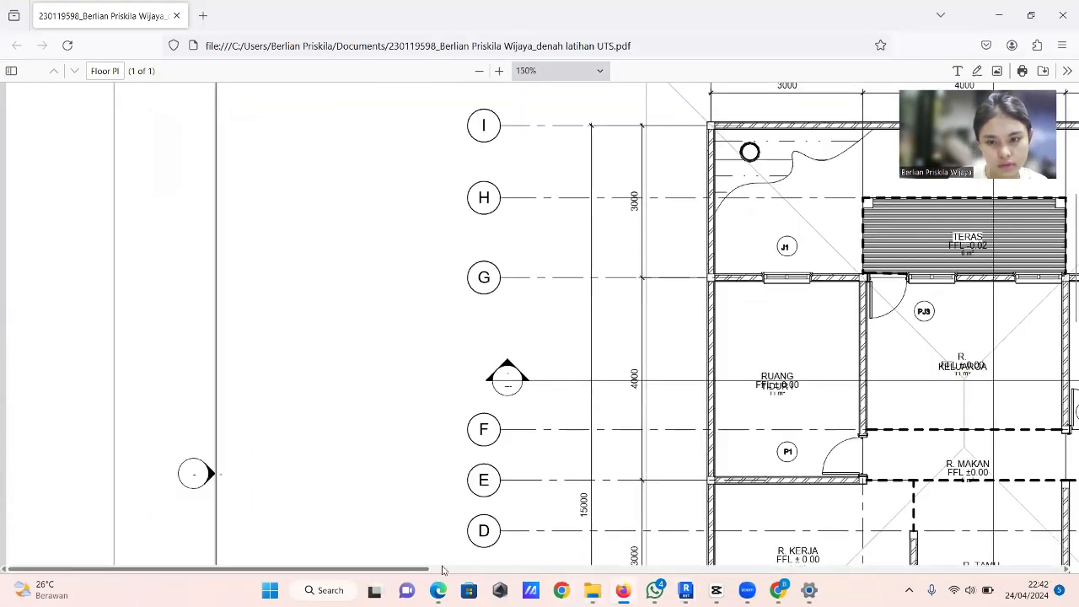
Step: Examine the exported plan's dimensions, grid bubbles, gardens and terraces from the north edge to the south and east edges
drag(394, 573, 556, 572)
scroll(553, 330, up, 3)
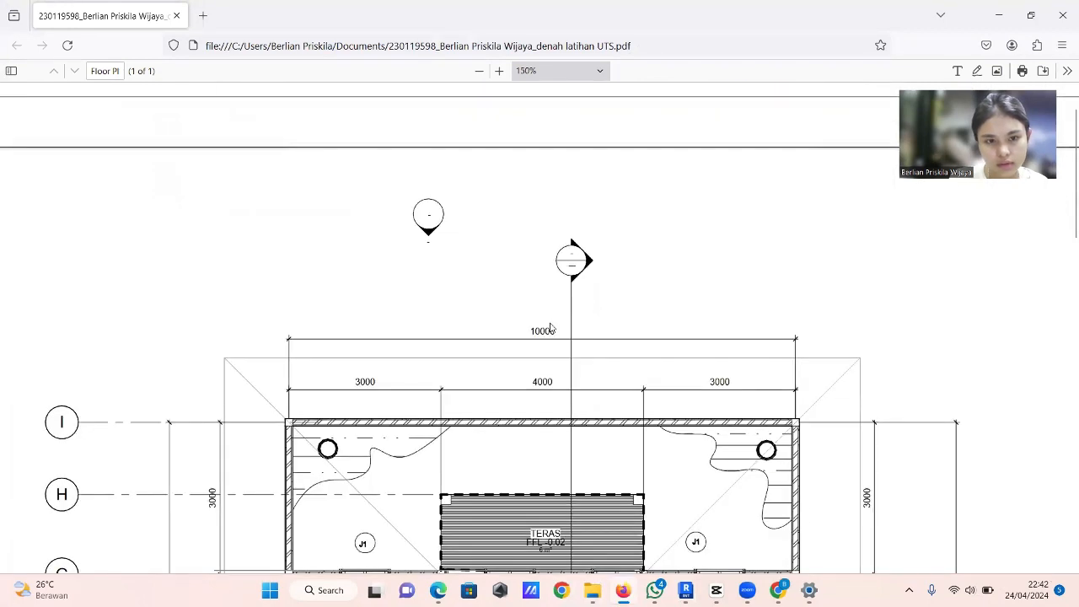
scroll(550, 327, down, 3)
scroll(551, 327, down, 7)
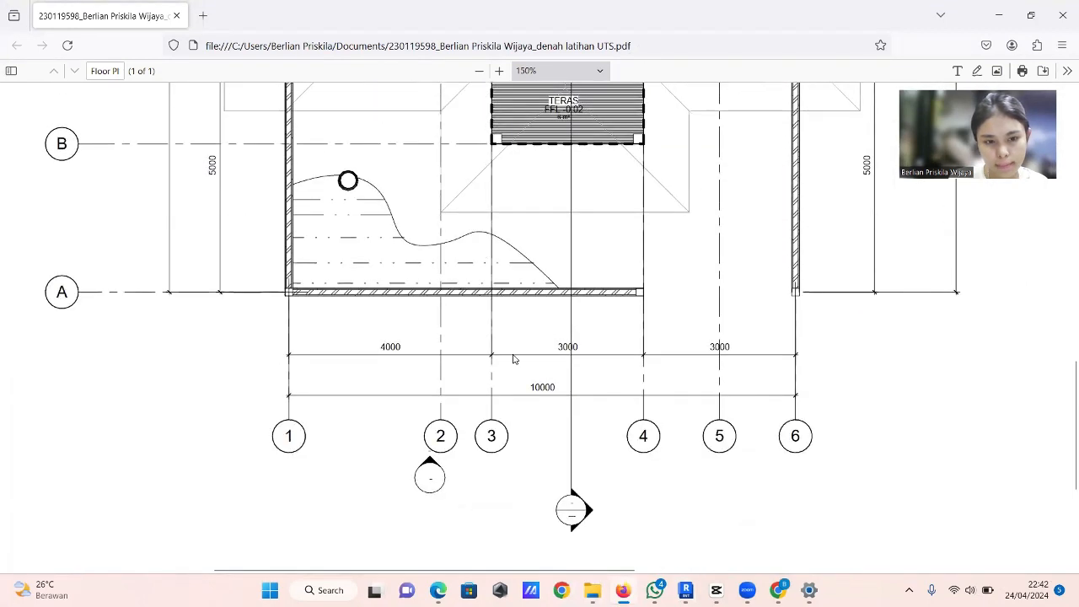
scroll(503, 504, up, 2)
scroll(503, 504, right, 6)
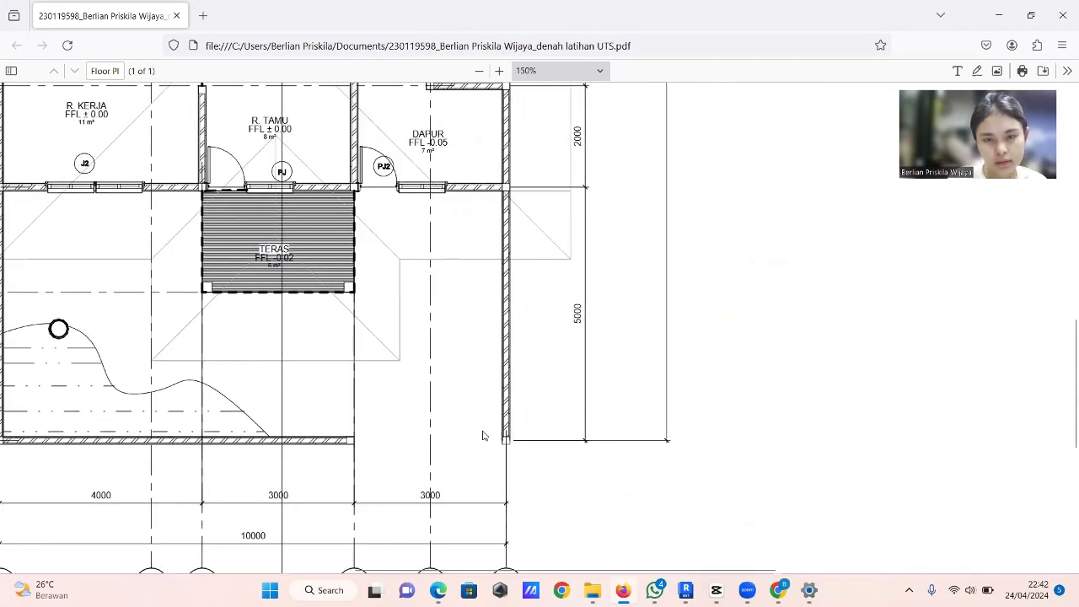